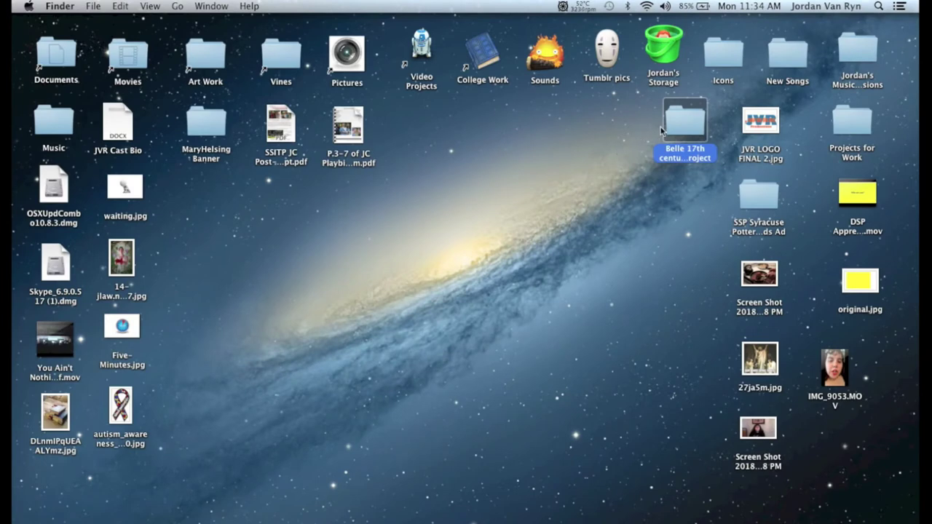
Open the Belle 17th century project folder and browse through its files
double_click(686, 120)
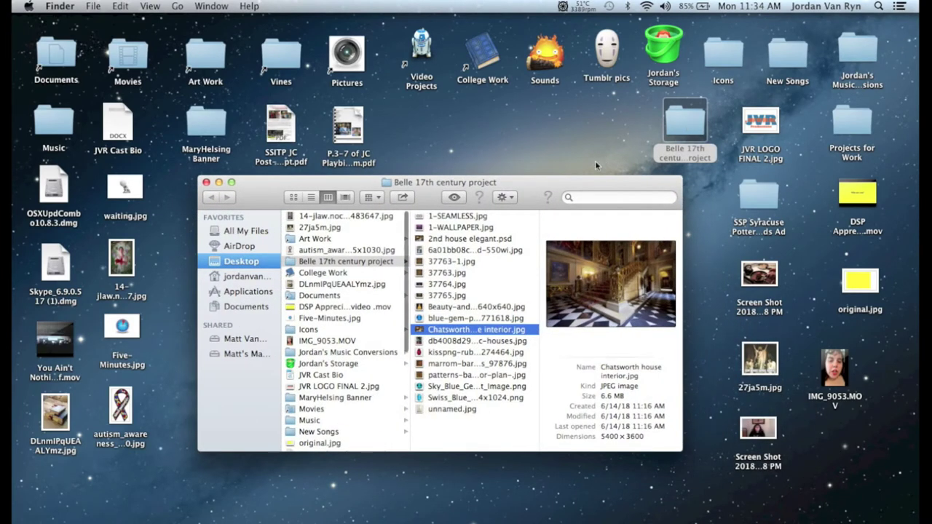
drag(537, 191, 557, 178)
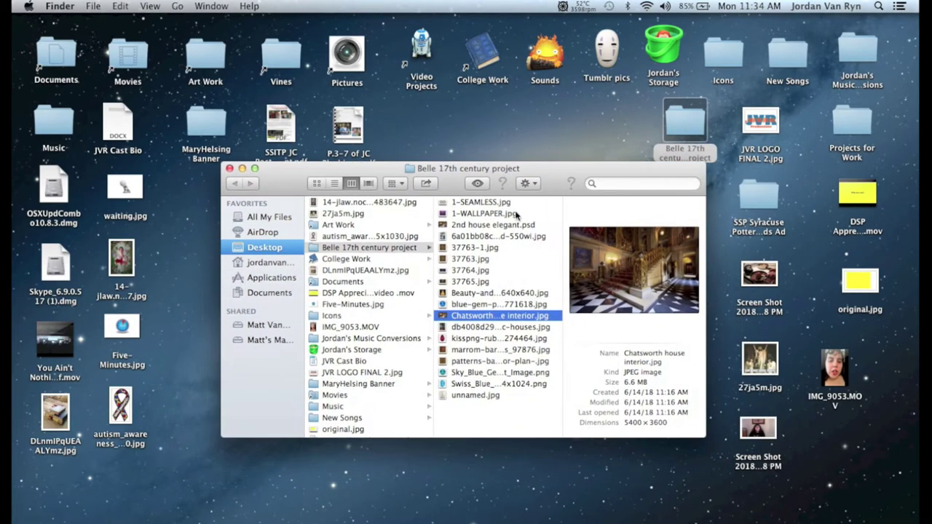
click(515, 206)
key(Down)
key(Down)
key(Down)
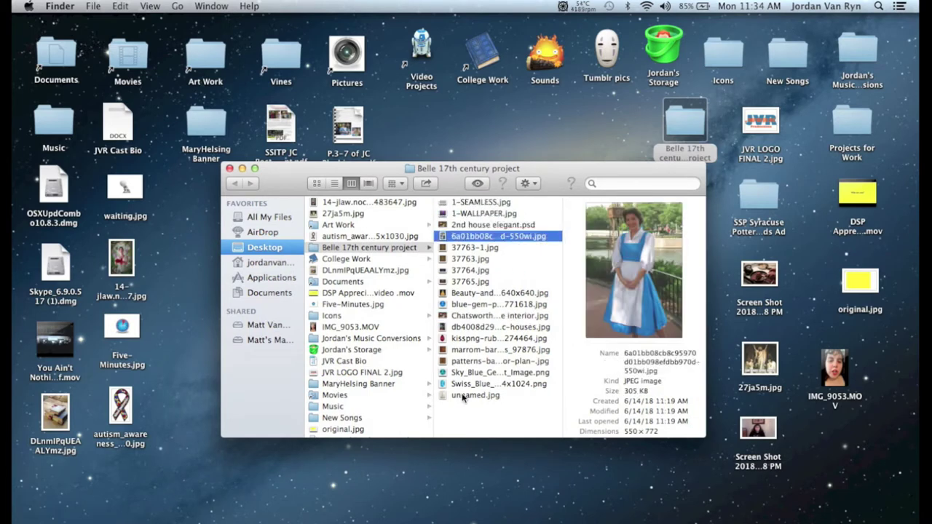
View the unnamed.jpg sketch in Preview, then close it and return to the folder
click(464, 396)
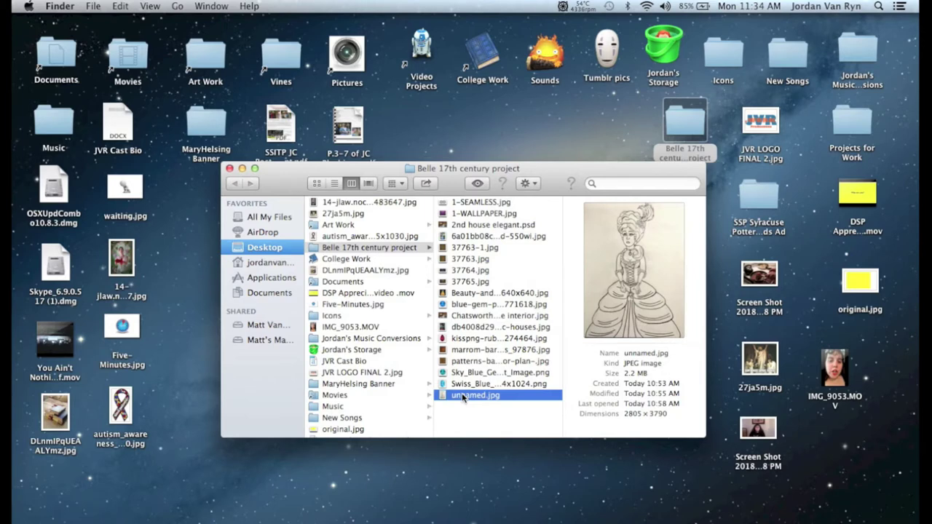
double_click(463, 397)
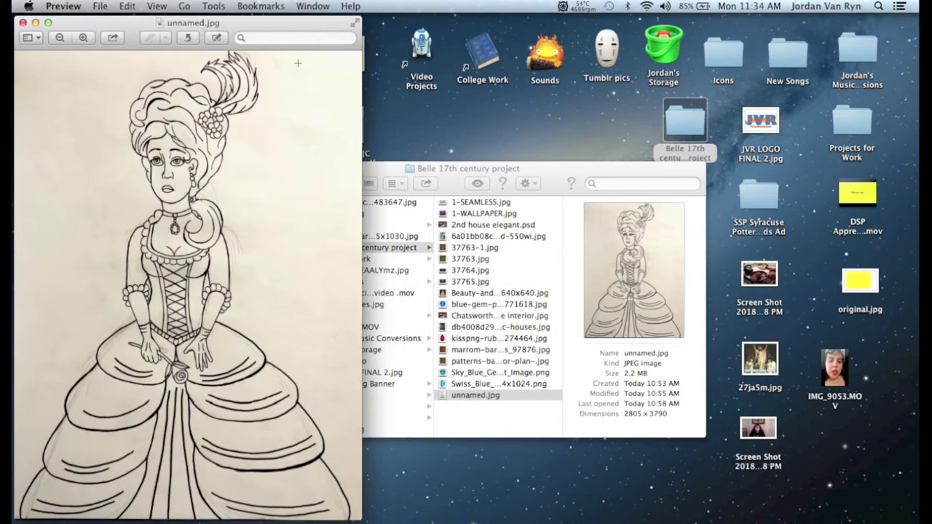
drag(261, 23, 549, 20)
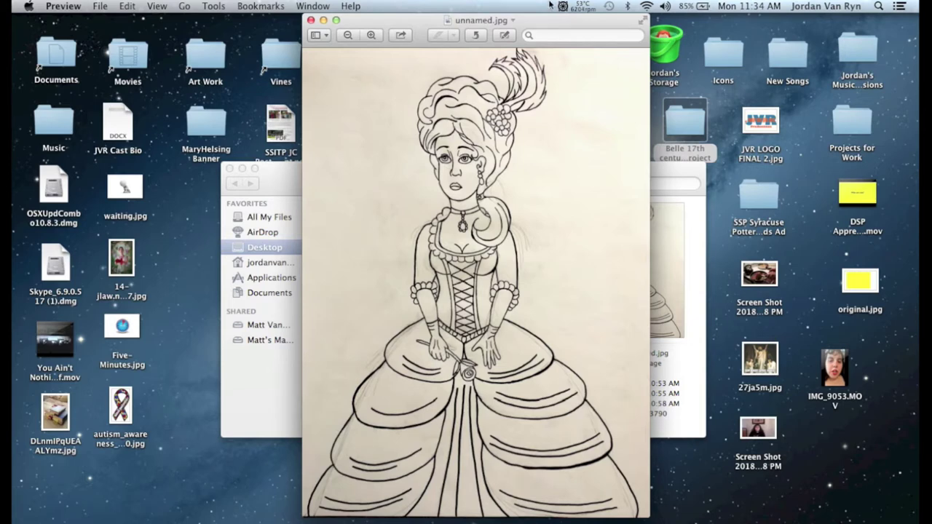
click(311, 21)
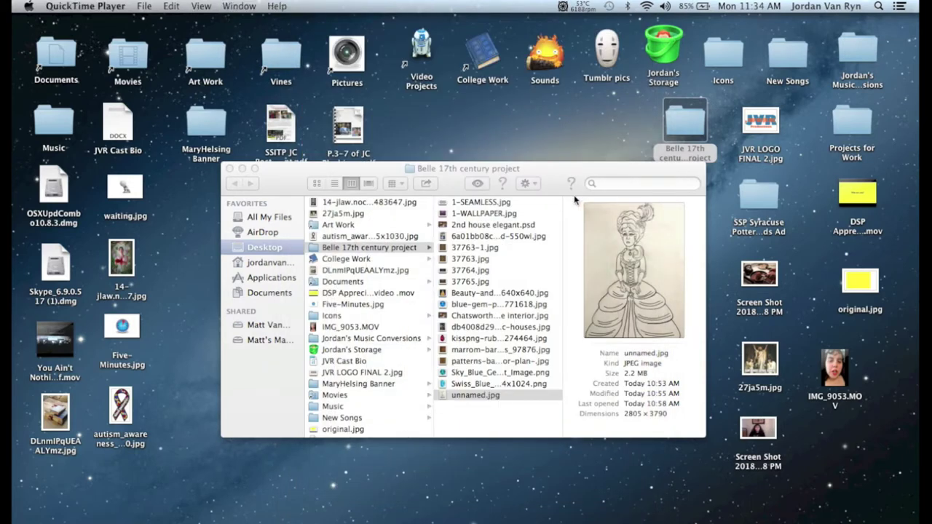
click(557, 172)
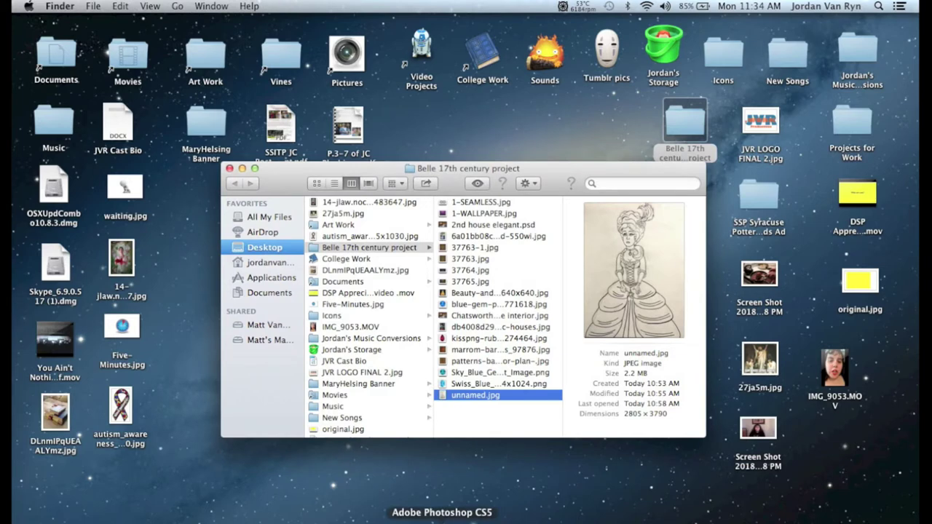
Create a new document from the Photo Portrait 8 x 10 preset, widened to 8.5 inches
click(442, 521)
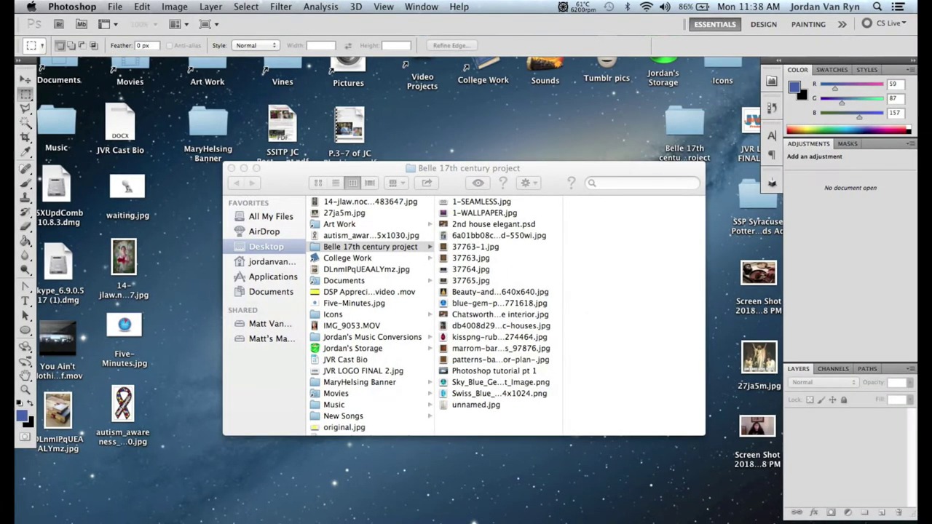
click(70, 5)
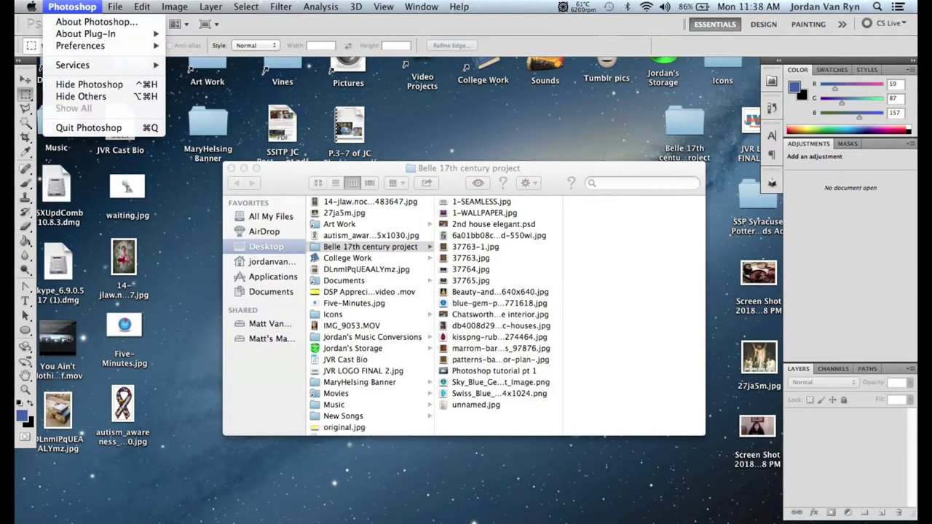
click(128, 22)
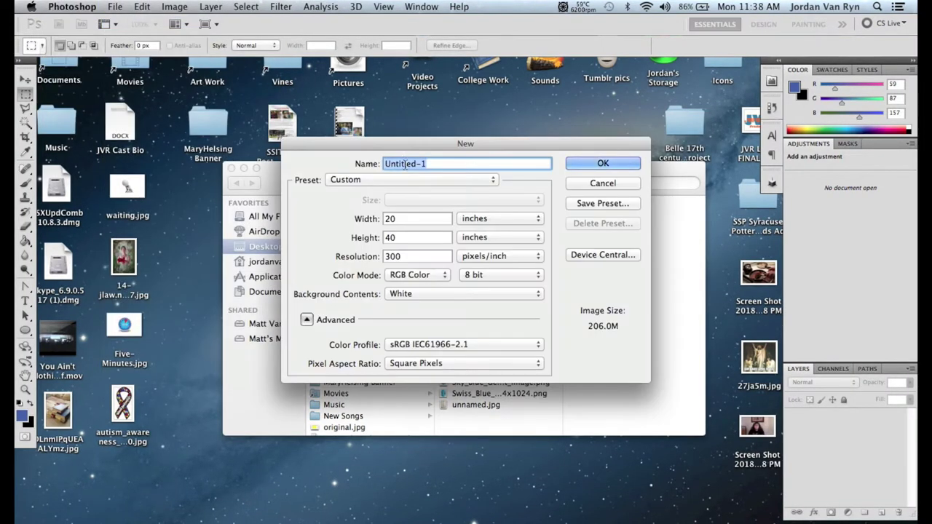
click(400, 186)
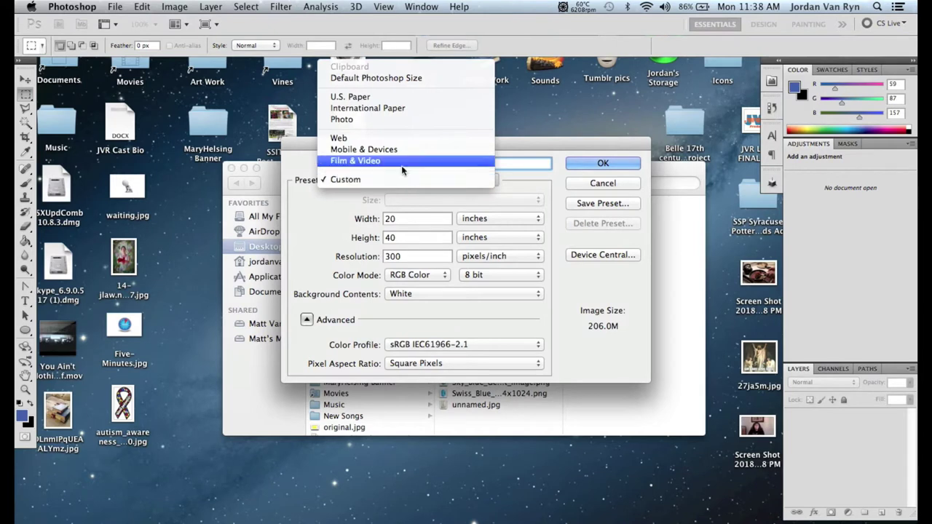
click(402, 121)
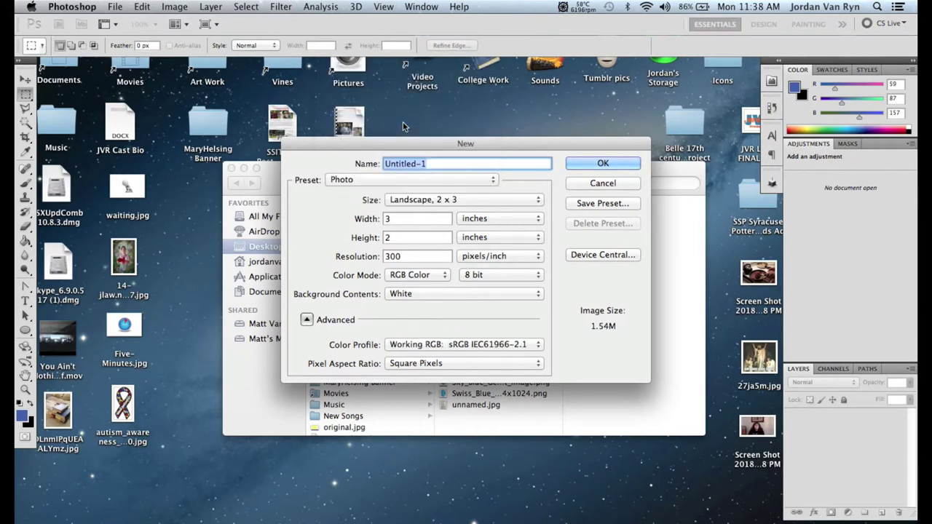
click(451, 206)
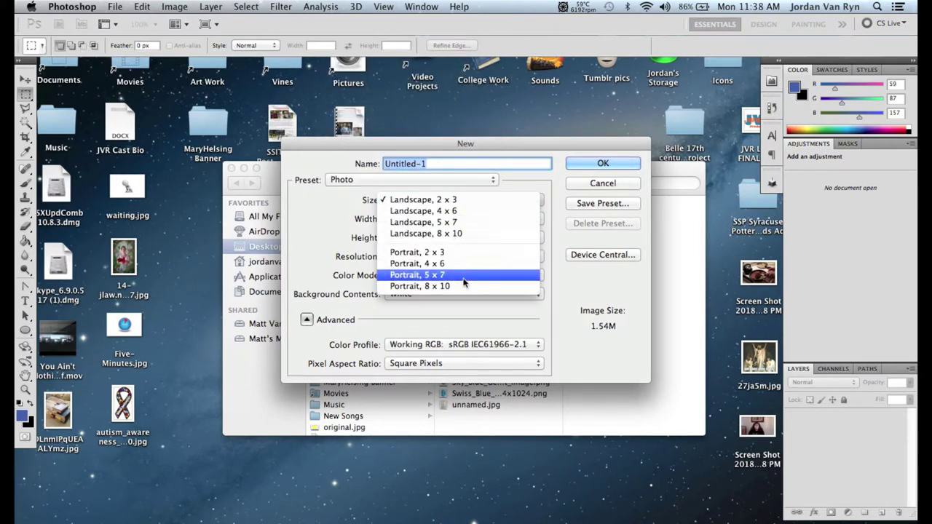
click(465, 285)
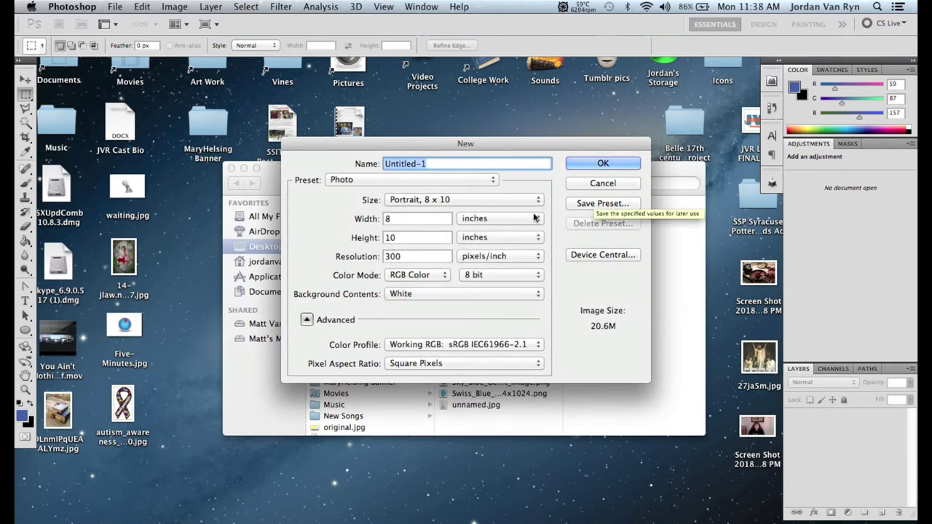
click(399, 220)
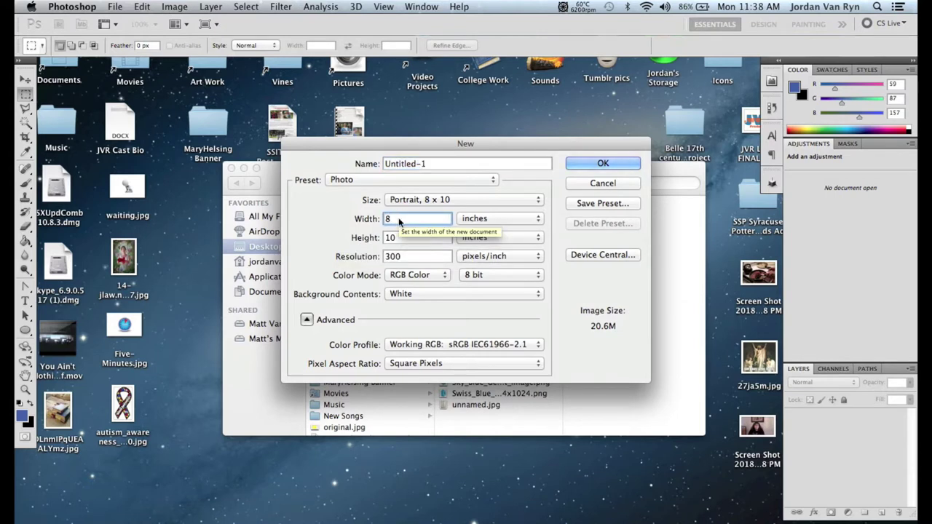
text(.5)
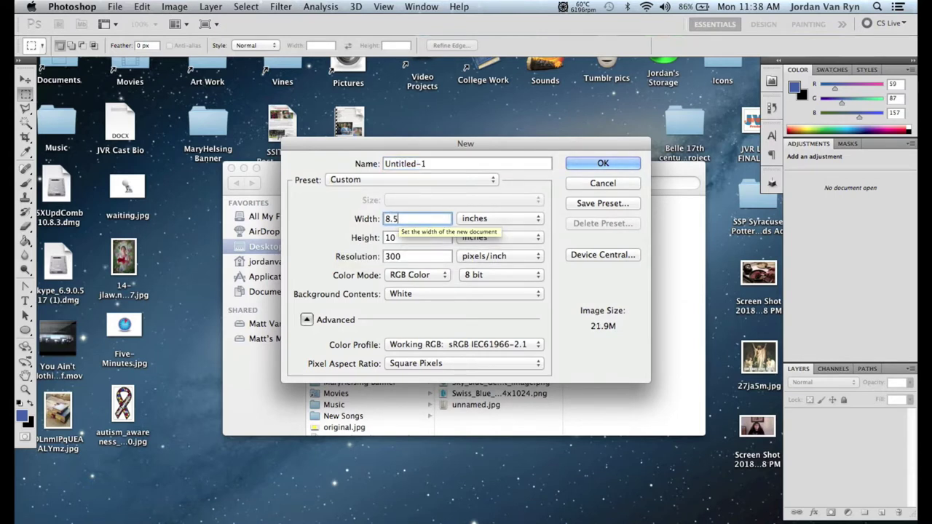
click(580, 166)
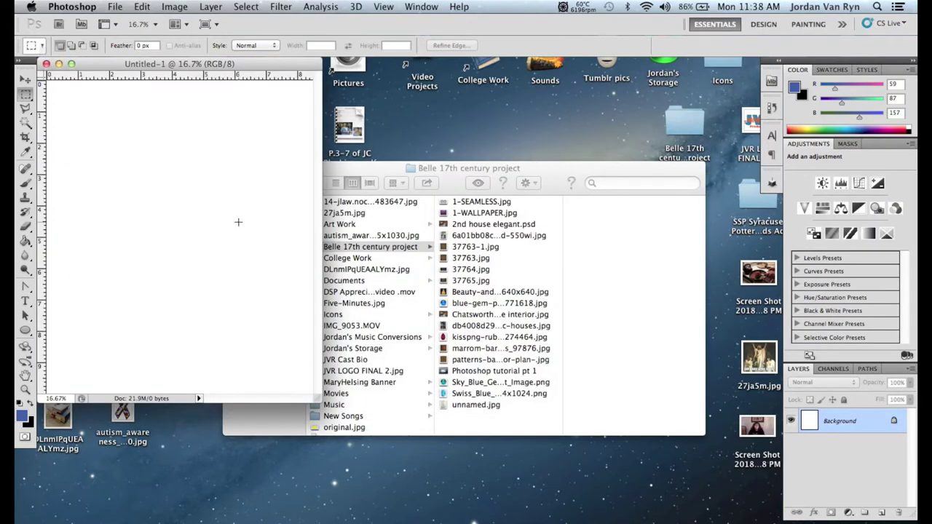
Zoom the new canvas in to 25% and enlarge the document window
click(384, 6)
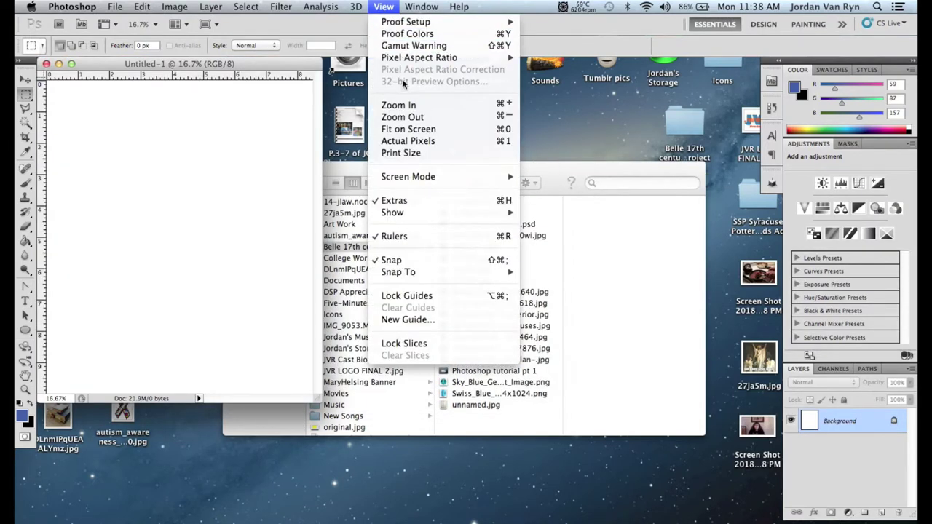
click(405, 106)
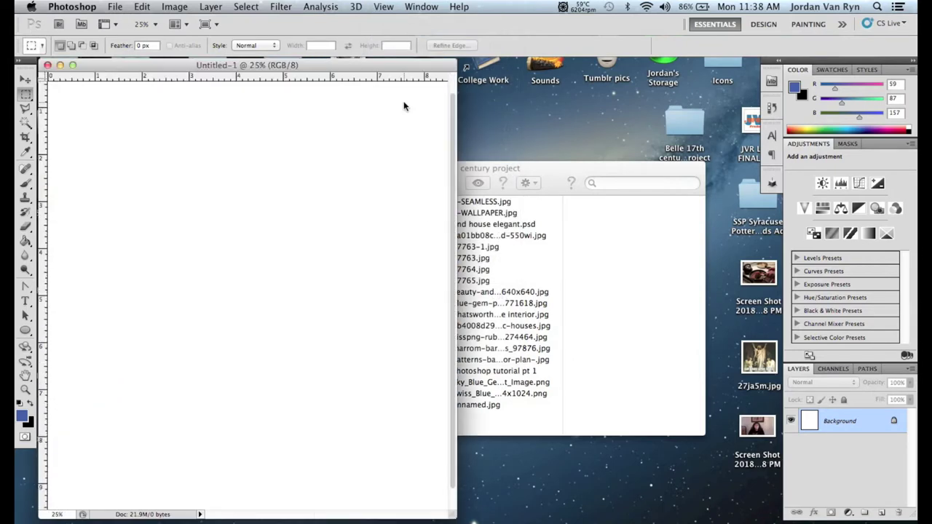
drag(405, 64, 408, 67)
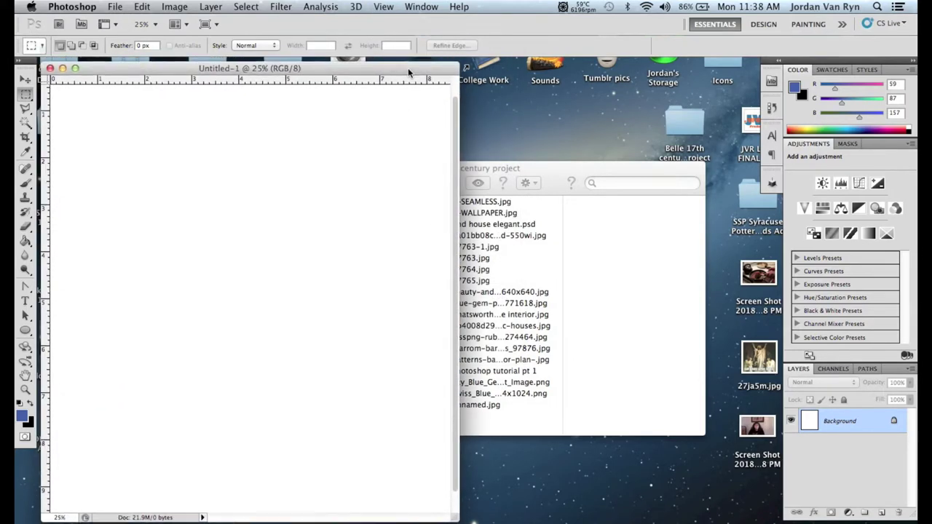
drag(459, 517, 508, 521)
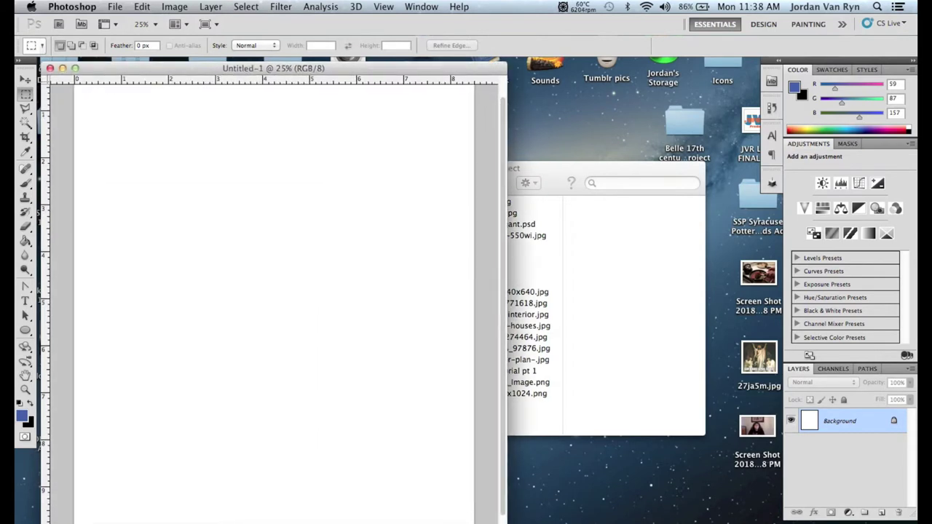
scroll(503, 415, down, 2)
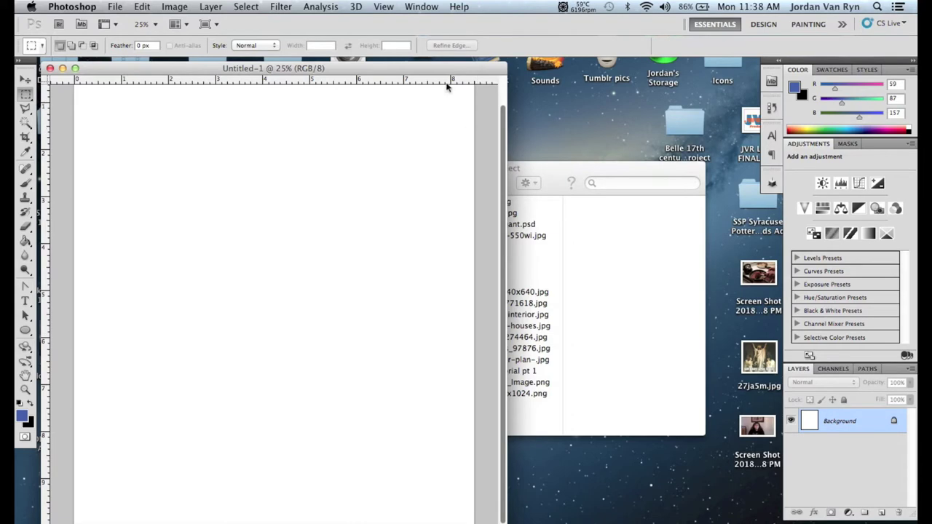
drag(447, 65, 448, 52)
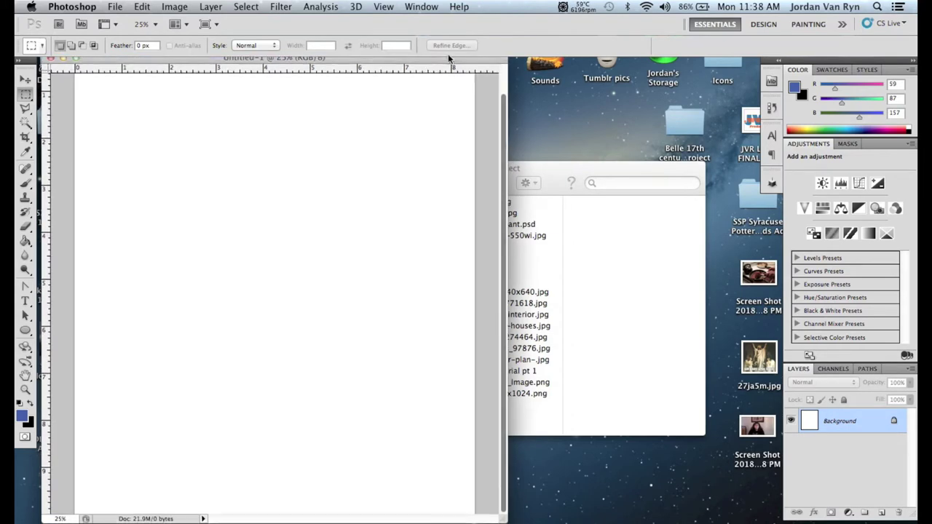
click(618, 335)
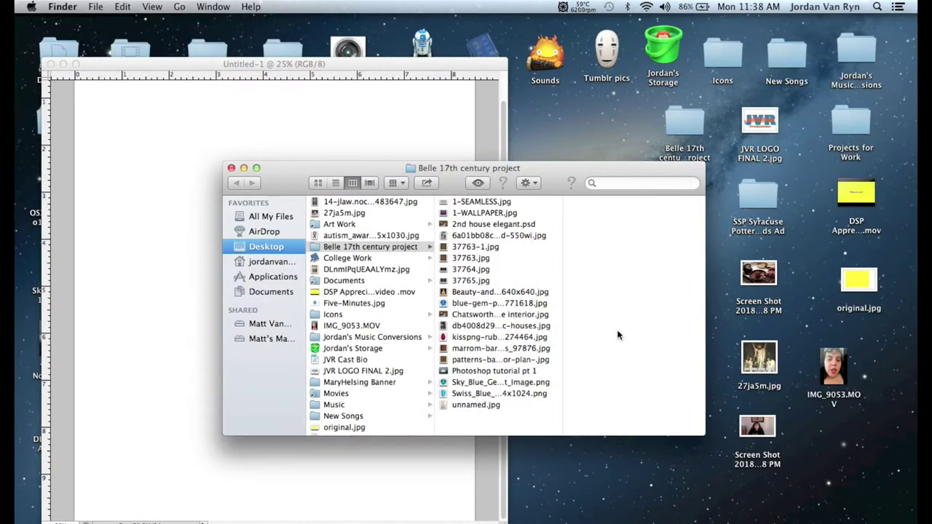
Check unnamed.jpg, then drag it from the project folder onto the Untitled-1 canvas
drag(560, 170, 647, 179)
click(554, 412)
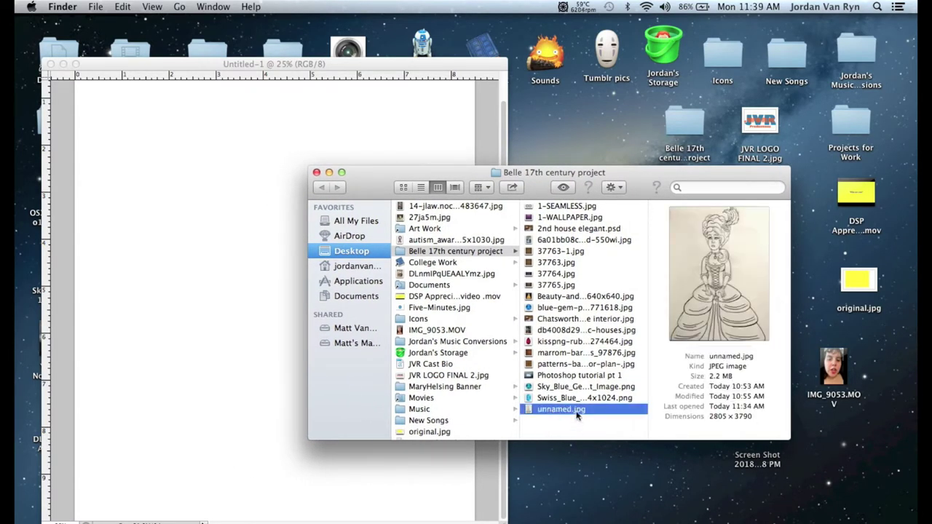
double_click(576, 410)
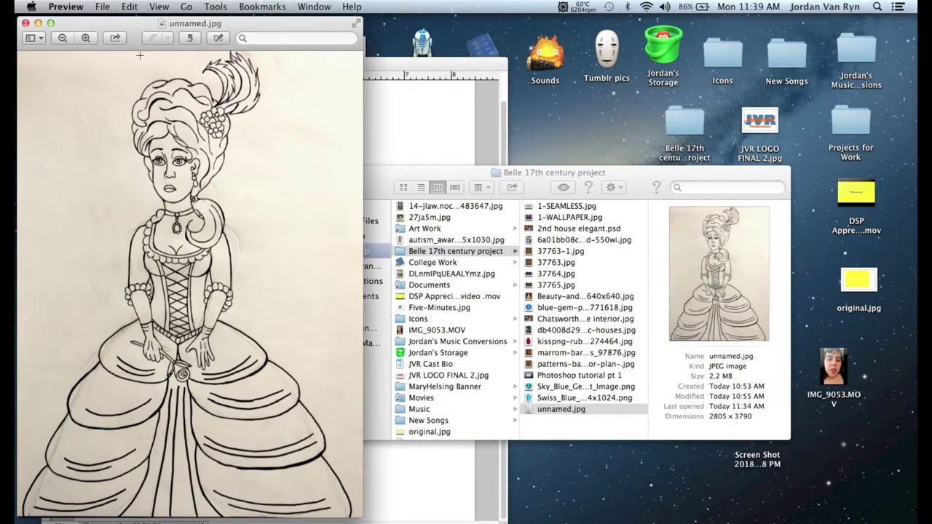
click(26, 23)
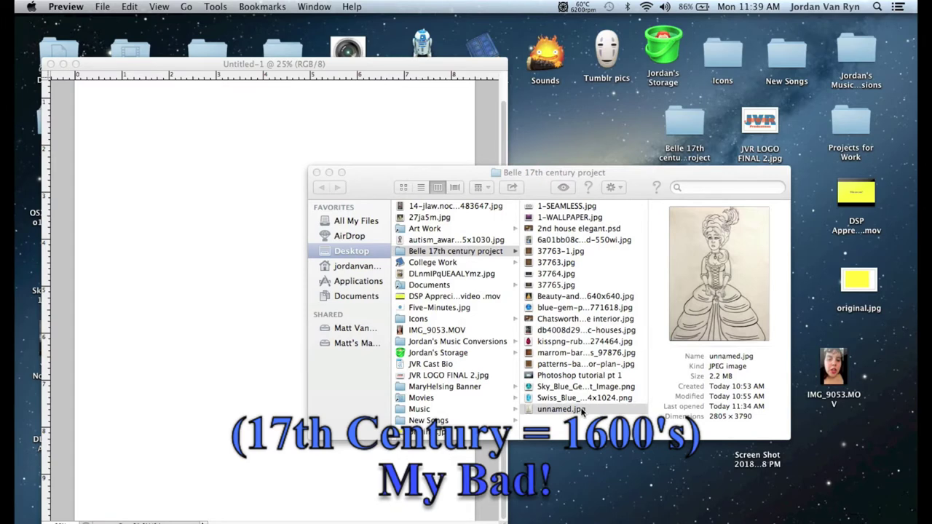
drag(583, 412, 271, 345)
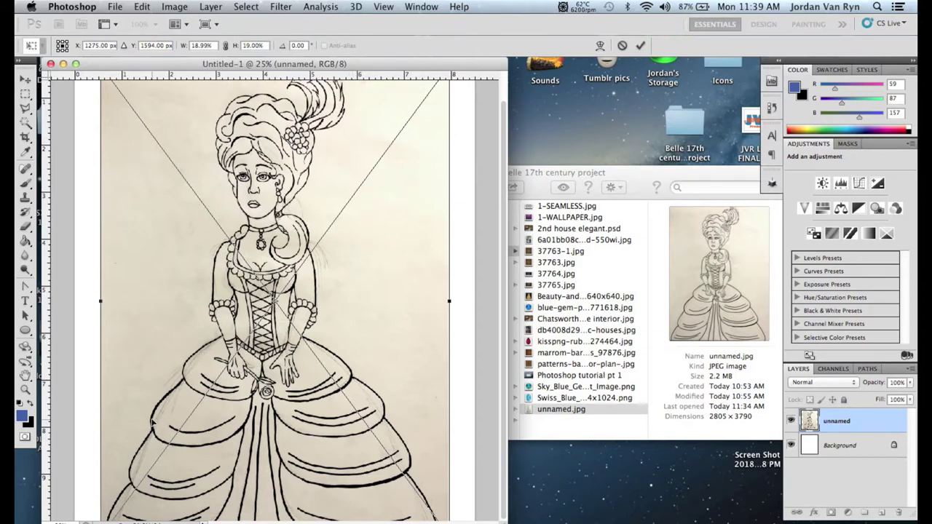
Commit the placed unnamed sketch as a layer filling most of the Untitled-1 canvas
click(25, 80)
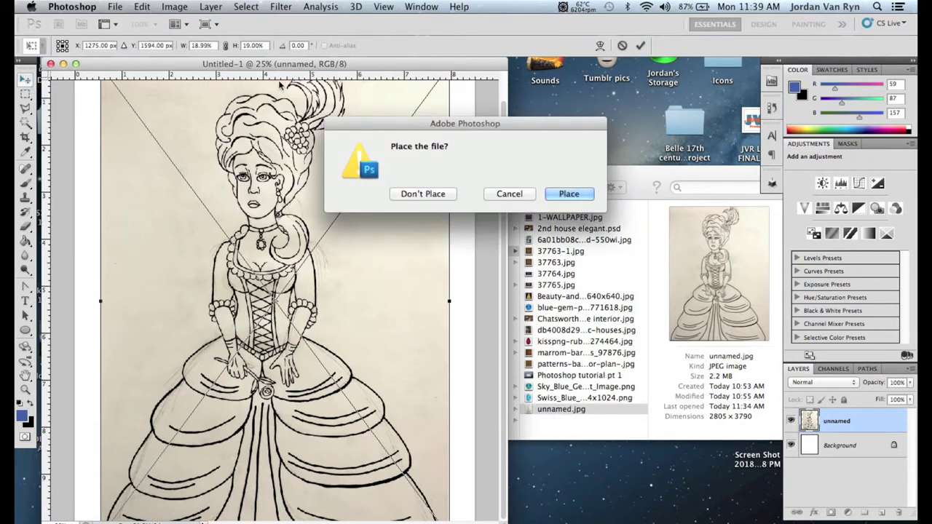
click(569, 195)
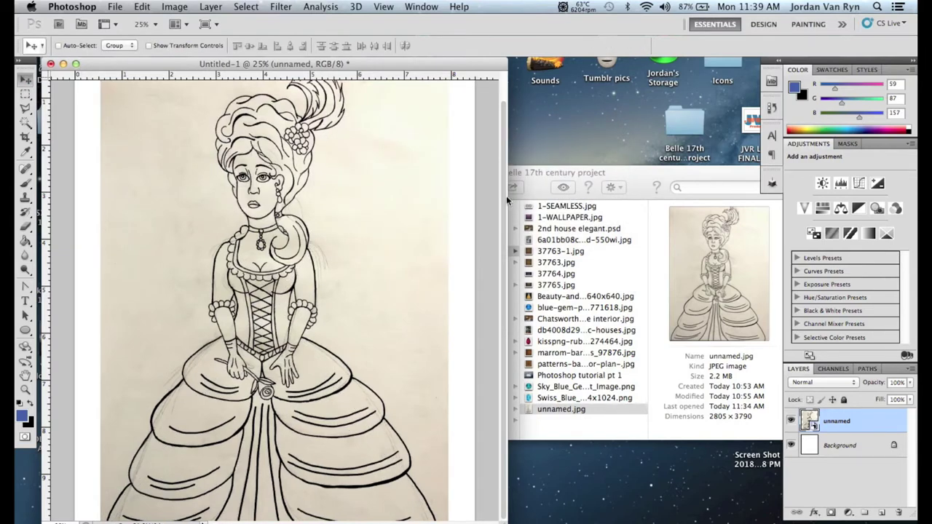
mouse_move(506, 195)
mouse_down()
mouse_move(506, 157)
mouse_move(508, 217)
mouse_up()
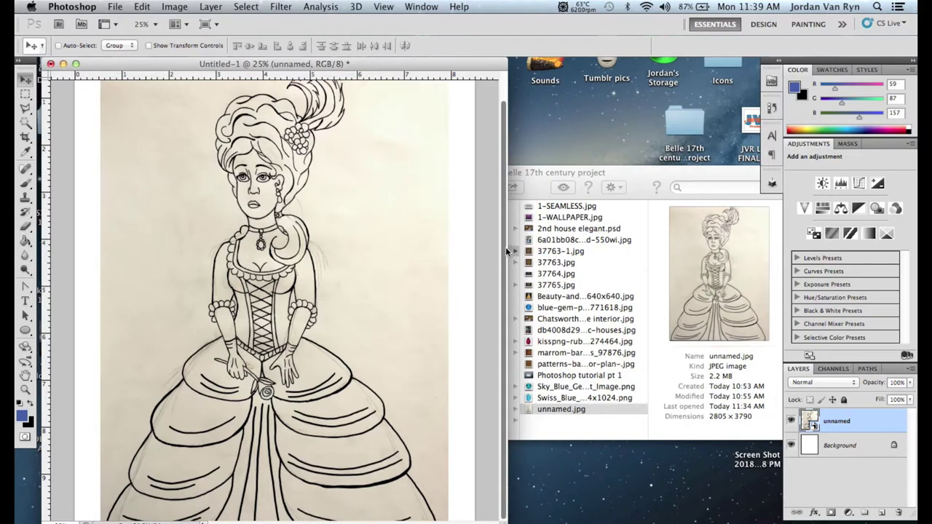
drag(502, 213, 498, 159)
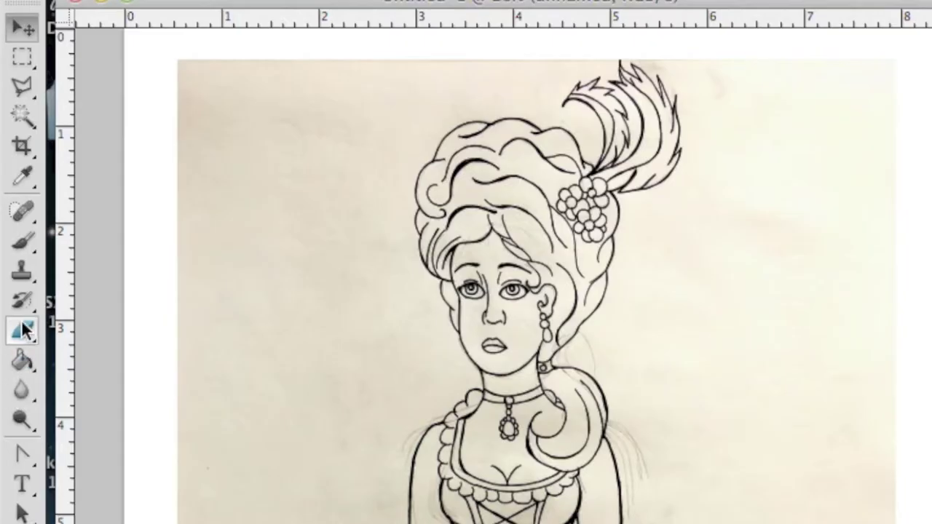
click(24, 331)
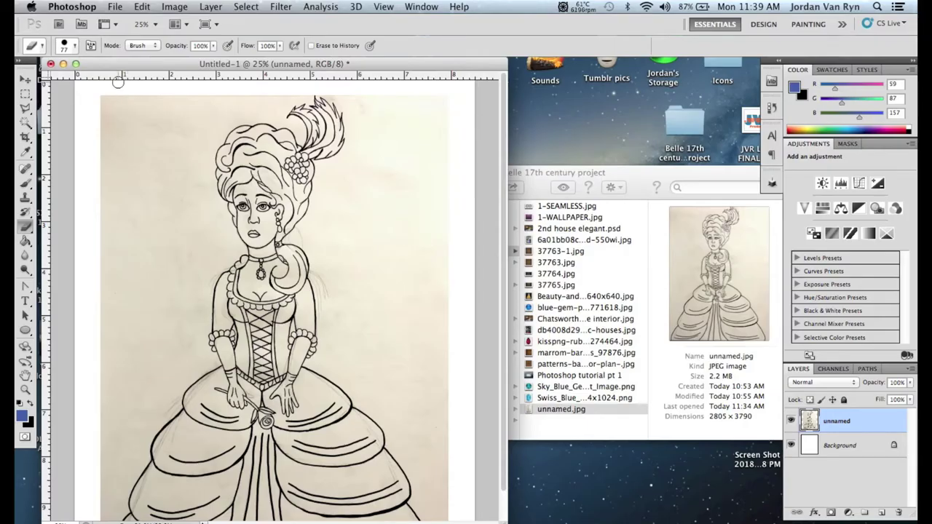
Erase the paper along the sketch's top-left edge with a 123 px, then 193 px eraser
click(76, 49)
drag(85, 78, 99, 78)
click(222, 63)
mouse_move(104, 91)
mouse_down()
mouse_move(119, 135)
mouse_move(102, 108)
mouse_move(108, 154)
mouse_move(121, 148)
mouse_move(115, 124)
mouse_move(110, 150)
mouse_move(121, 136)
mouse_move(121, 97)
mouse_move(126, 124)
mouse_move(101, 166)
mouse_up()
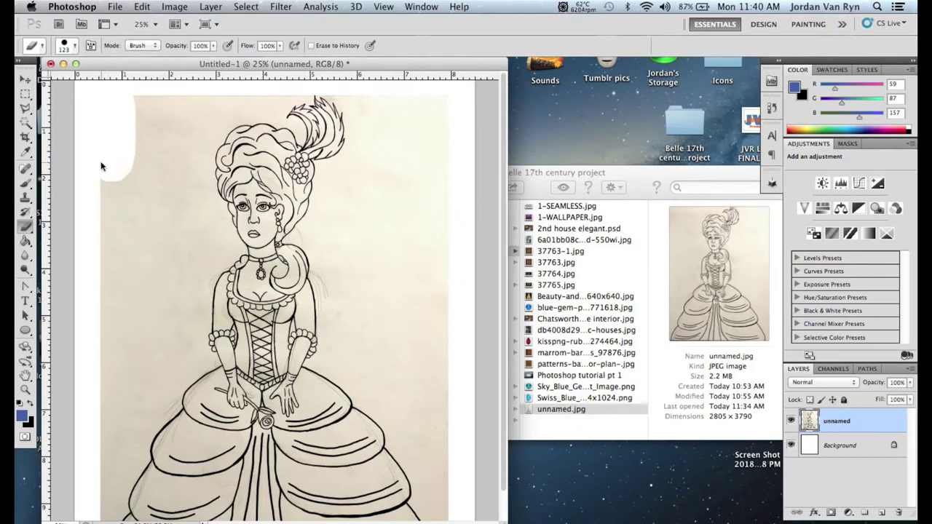
click(75, 45)
drag(109, 80, 116, 79)
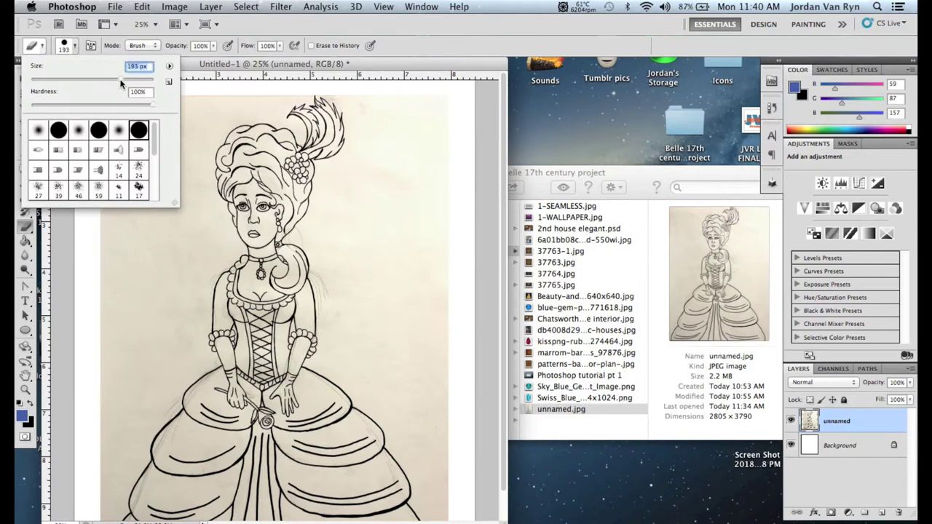
key(Return)
mouse_move(138, 114)
mouse_down()
mouse_move(146, 97)
mouse_move(109, 225)
mouse_move(106, 172)
mouse_move(112, 262)
mouse_move(170, 102)
mouse_move(119, 269)
mouse_move(97, 281)
mouse_move(139, 225)
mouse_move(179, 97)
mouse_move(117, 287)
mouse_move(104, 391)
mouse_move(185, 110)
mouse_move(145, 262)
mouse_move(135, 364)
mouse_move(104, 443)
mouse_move(104, 392)
mouse_up()
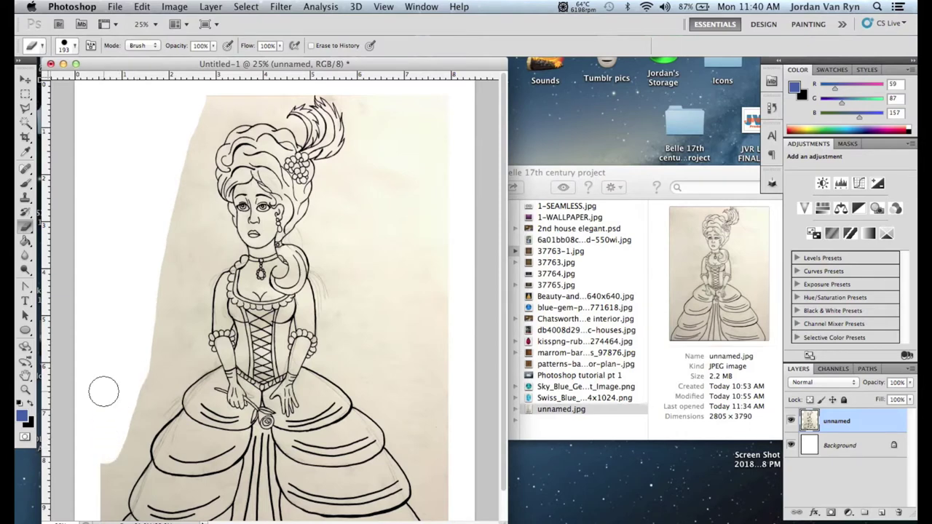
click(27, 122)
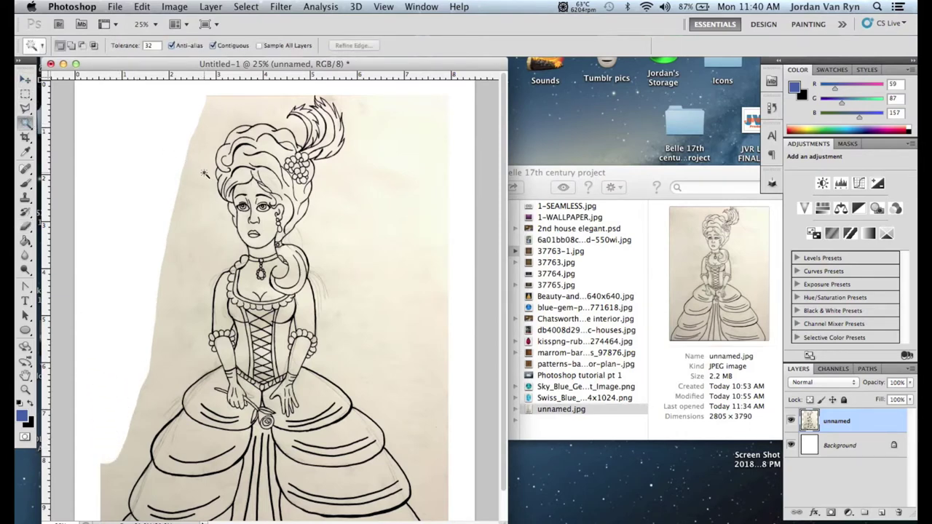
Magic Wand the beige paper around the figure and zoom in to 50%
click(213, 206)
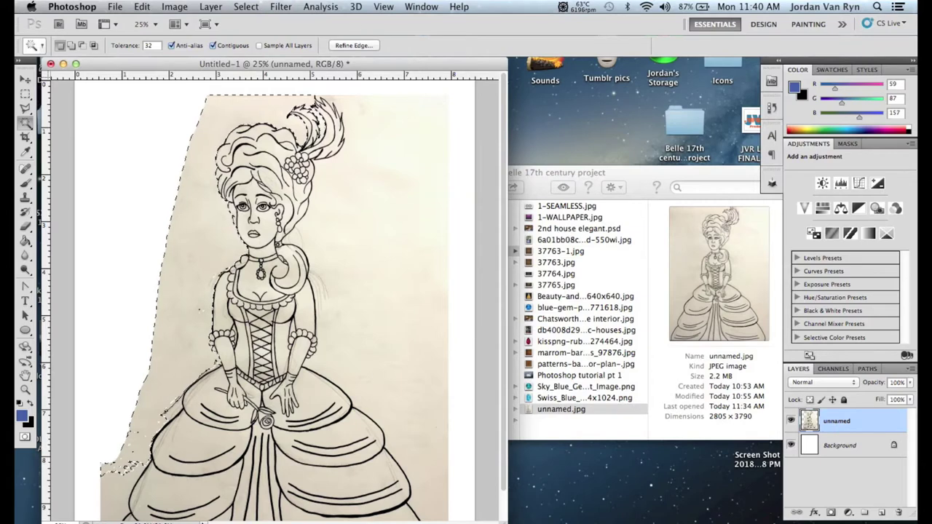
click(386, 7)
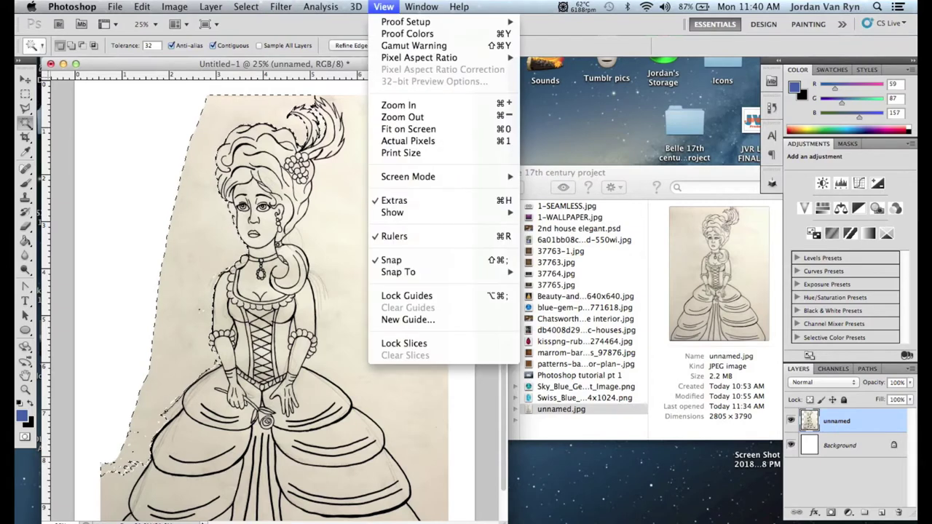
click(399, 106)
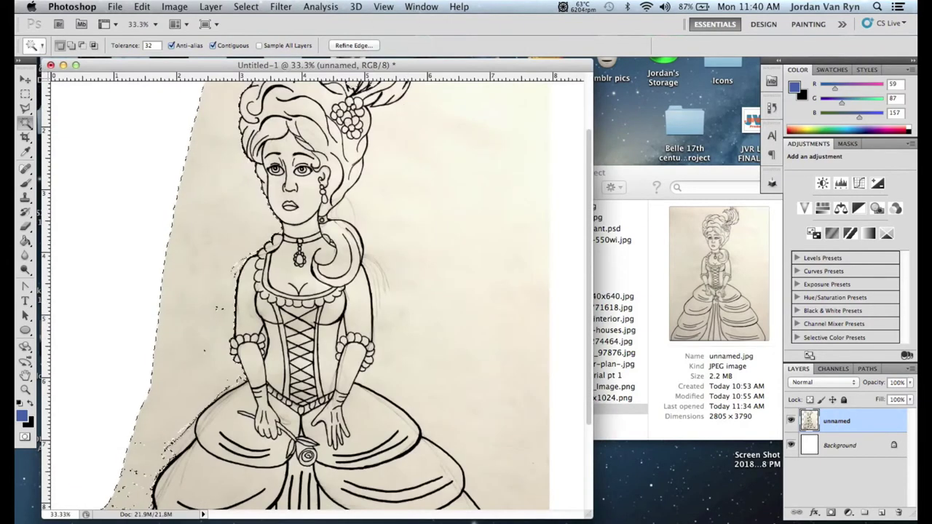
click(383, 6)
click(403, 106)
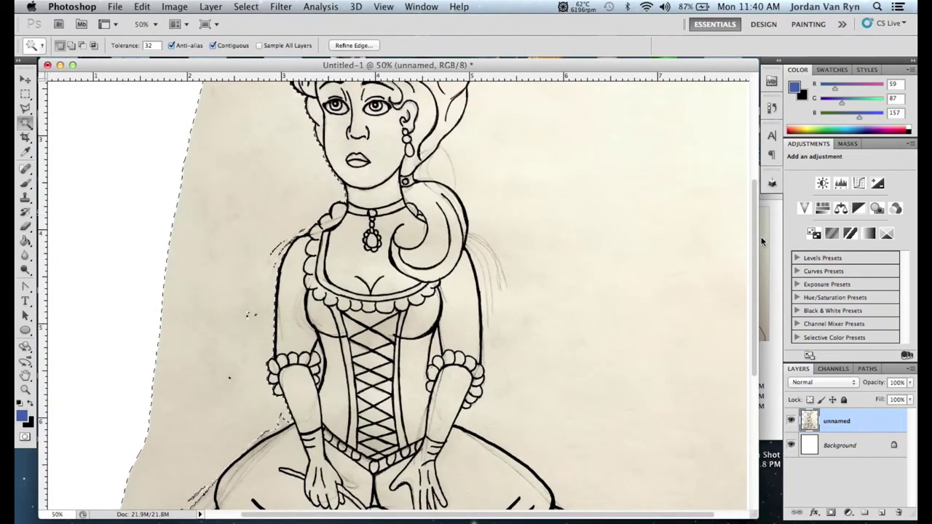
drag(754, 232, 729, 136)
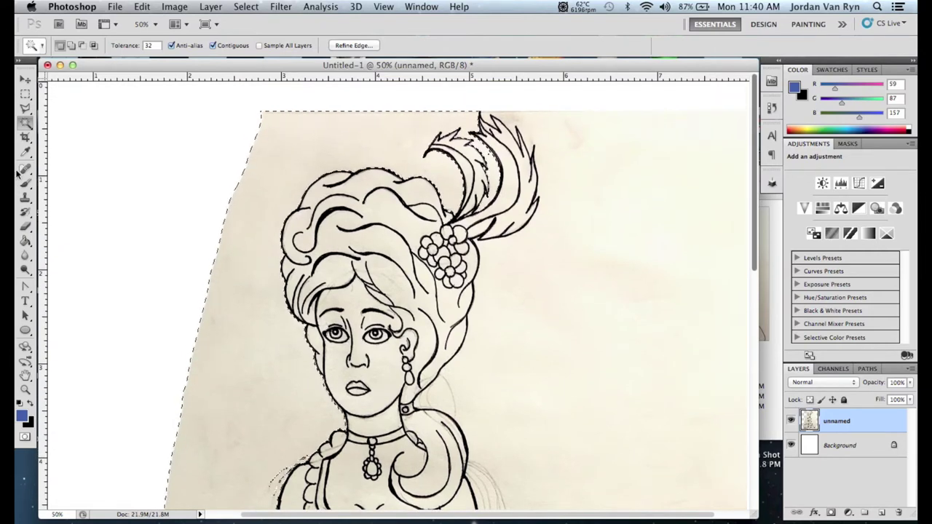
Erase the paper left of Belle's hair, face, neck and bodice
click(25, 225)
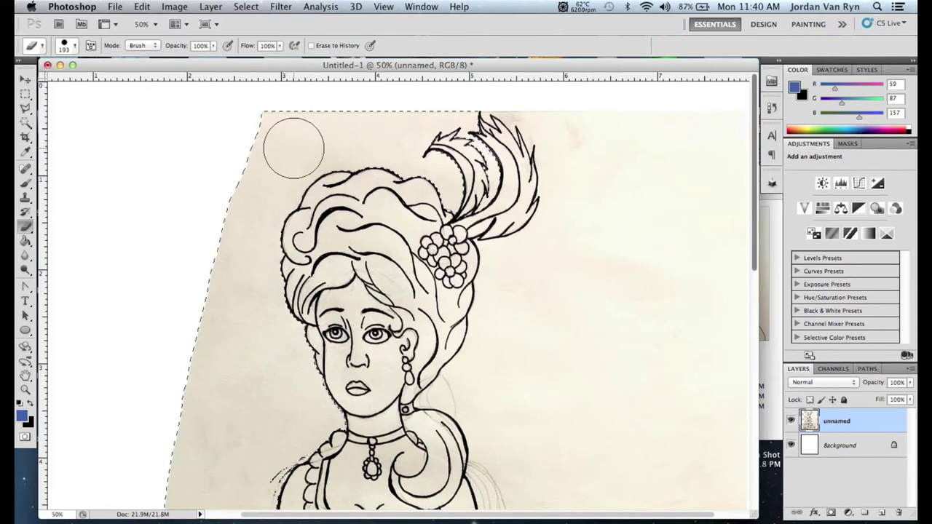
click(361, 142)
mouse_move(361, 142)
mouse_down()
mouse_move(335, 129)
mouse_move(375, 130)
mouse_move(386, 145)
mouse_move(376, 135)
mouse_move(348, 140)
mouse_move(312, 167)
mouse_move(277, 212)
mouse_move(271, 244)
mouse_up()
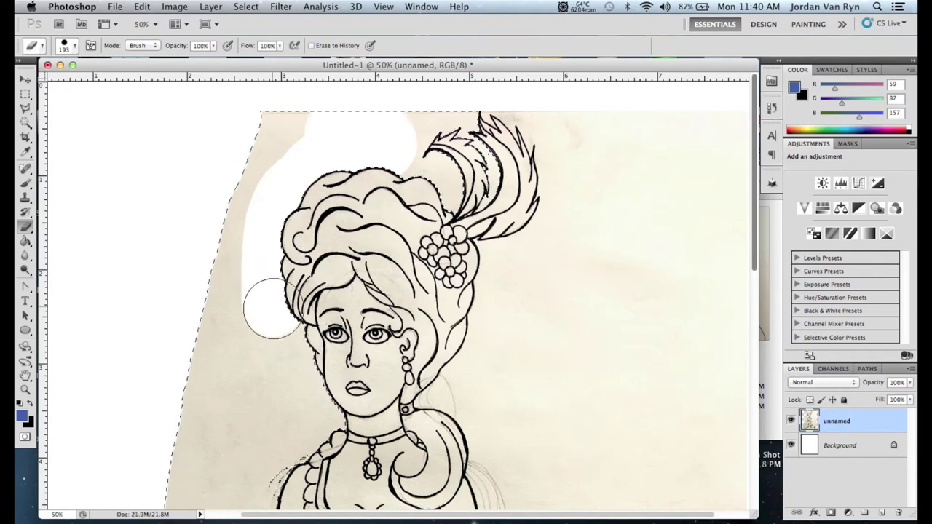
mouse_move(295, 357)
mouse_down()
mouse_move(260, 348)
mouse_move(237, 316)
mouse_move(230, 225)
mouse_up()
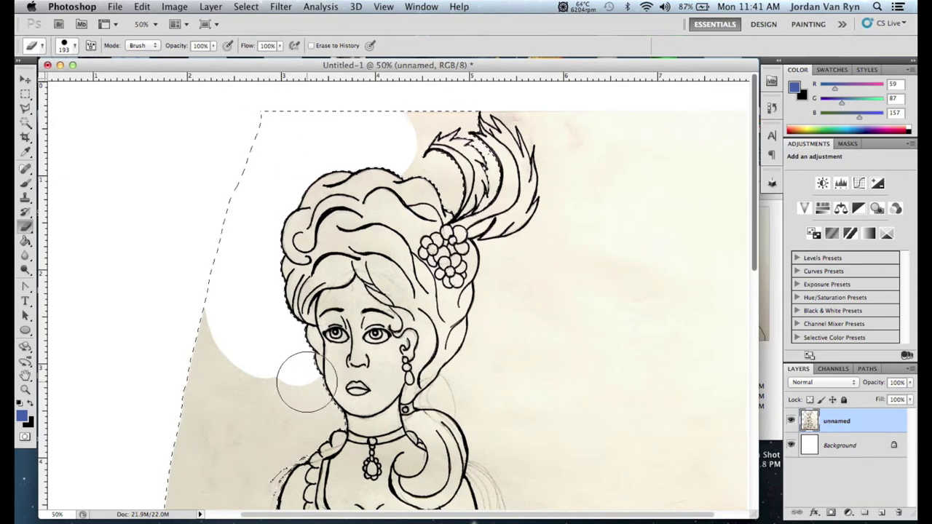
drag(293, 381, 207, 393)
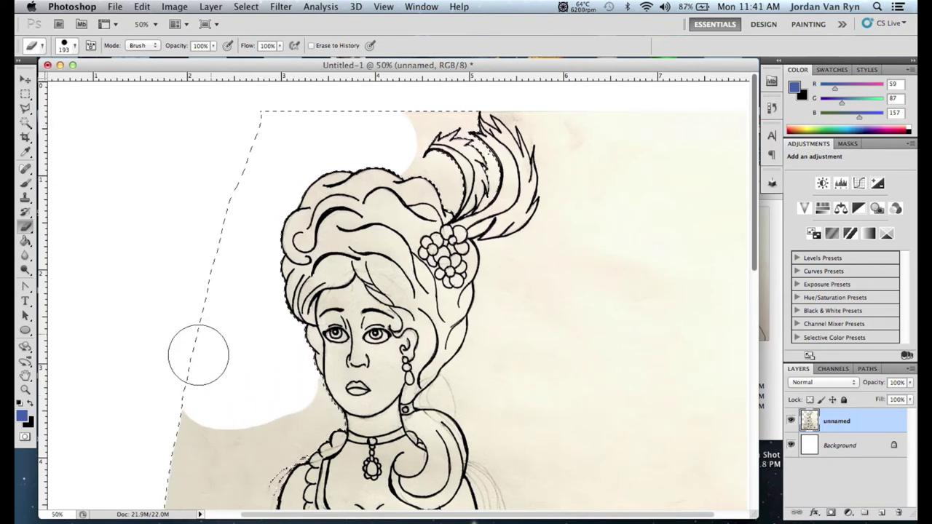
drag(756, 254, 752, 353)
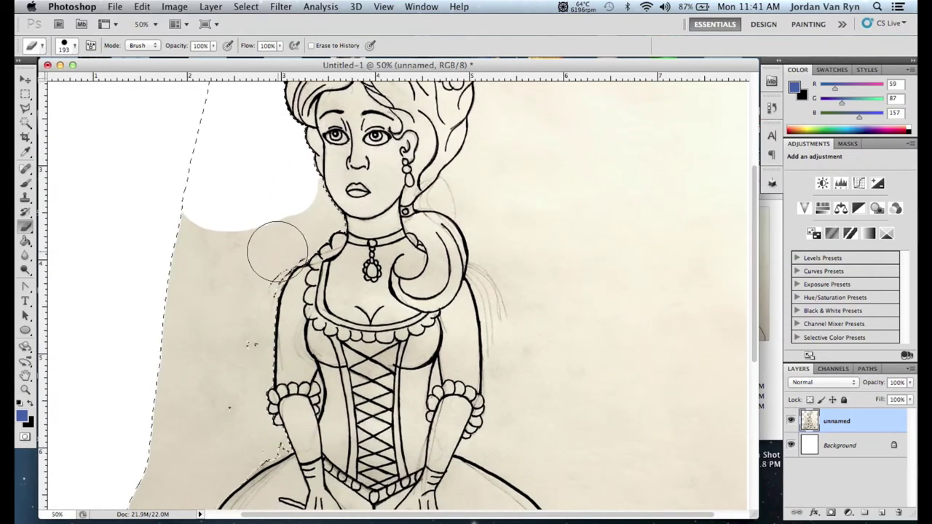
mouse_move(259, 230)
mouse_down()
mouse_move(192, 261)
mouse_move(187, 212)
mouse_move(152, 402)
mouse_move(189, 335)
mouse_move(204, 259)
mouse_move(206, 339)
mouse_move(196, 387)
mouse_move(150, 471)
mouse_move(171, 464)
mouse_move(187, 442)
mouse_move(204, 334)
mouse_up()
drag(223, 271, 253, 231)
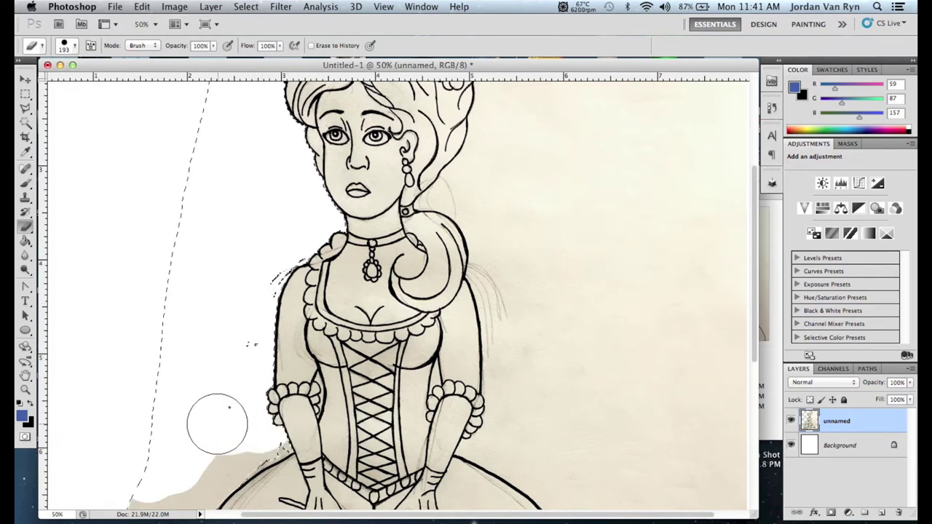
click(247, 6)
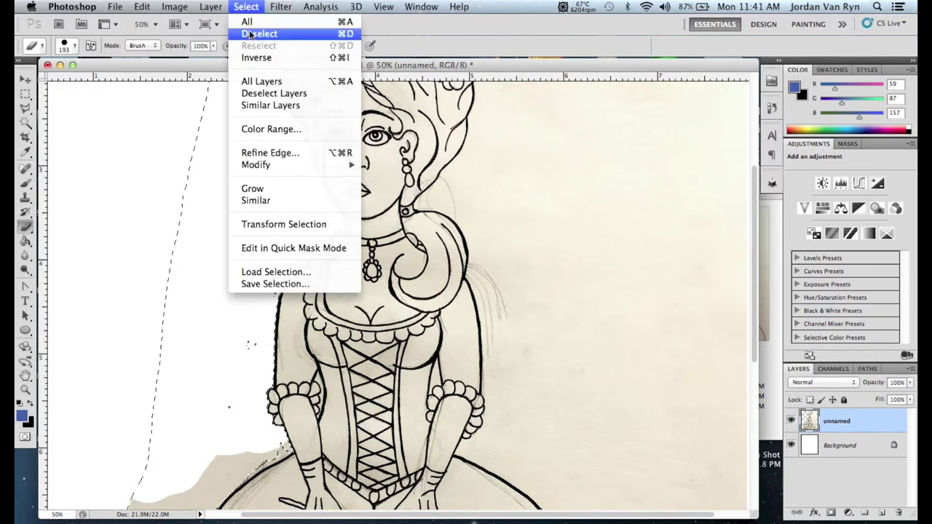
Deselect the paper and zoom in to 100% on Belle's face and necklace
click(255, 33)
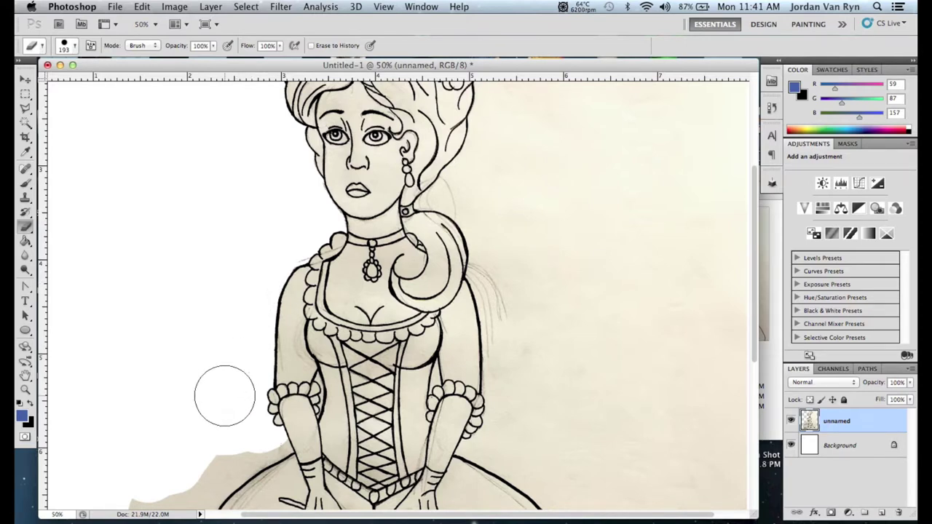
click(383, 7)
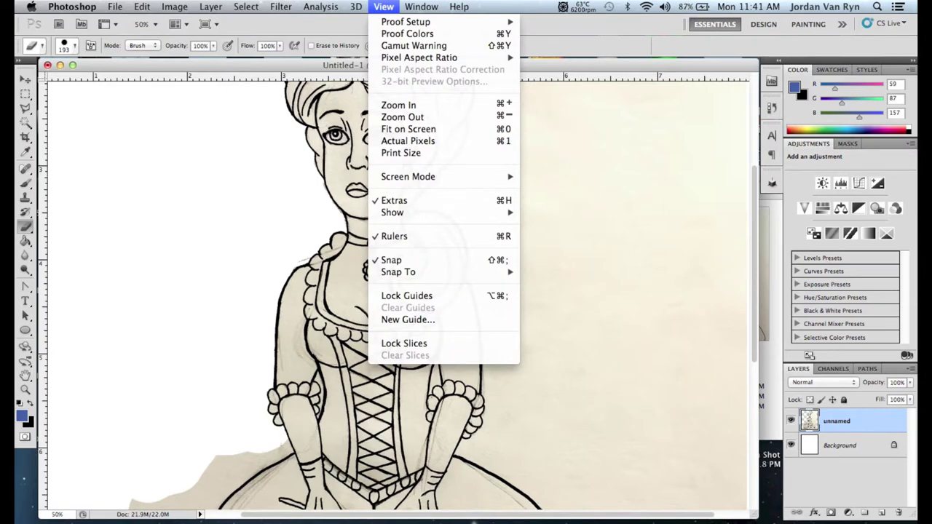
click(412, 107)
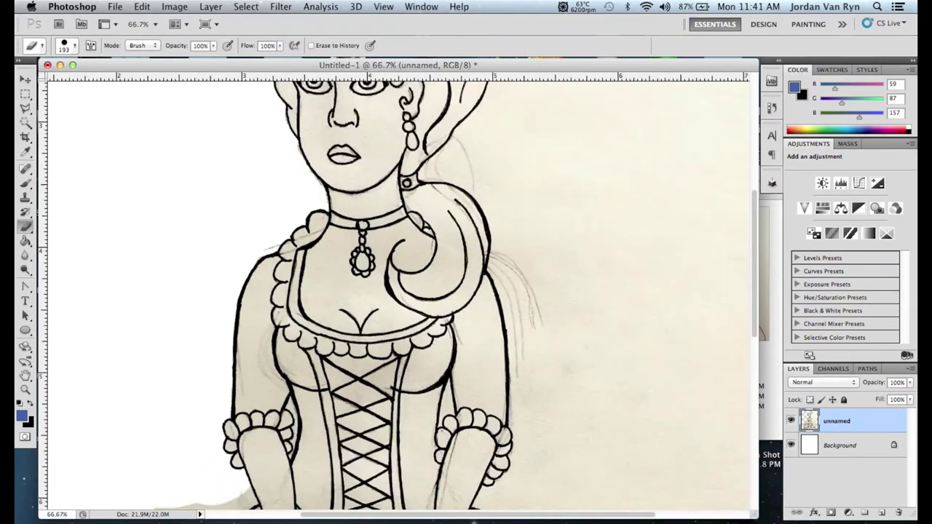
click(383, 7)
click(412, 107)
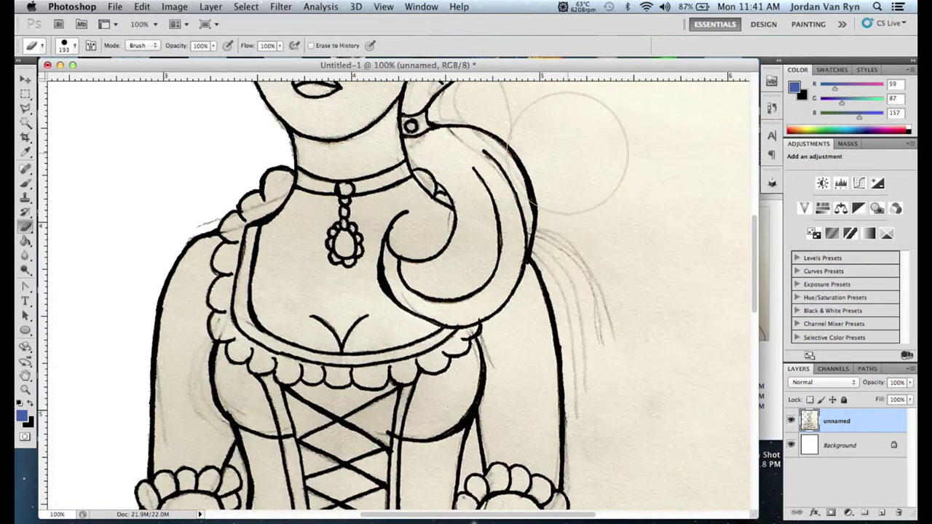
drag(754, 297, 744, 242)
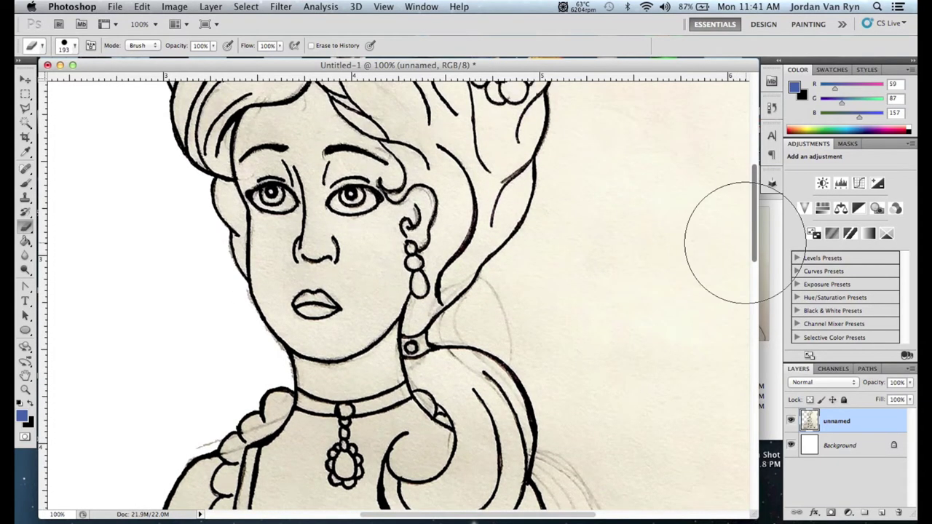
click(73, 48)
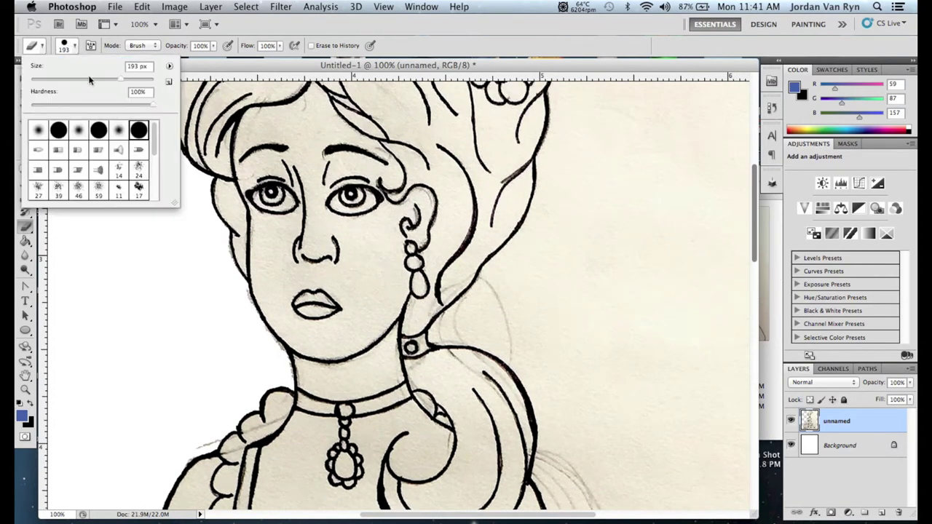
Shrink the eraser to 30 px and erase the paper above the hair and beside the feather
drag(94, 77, 52, 80)
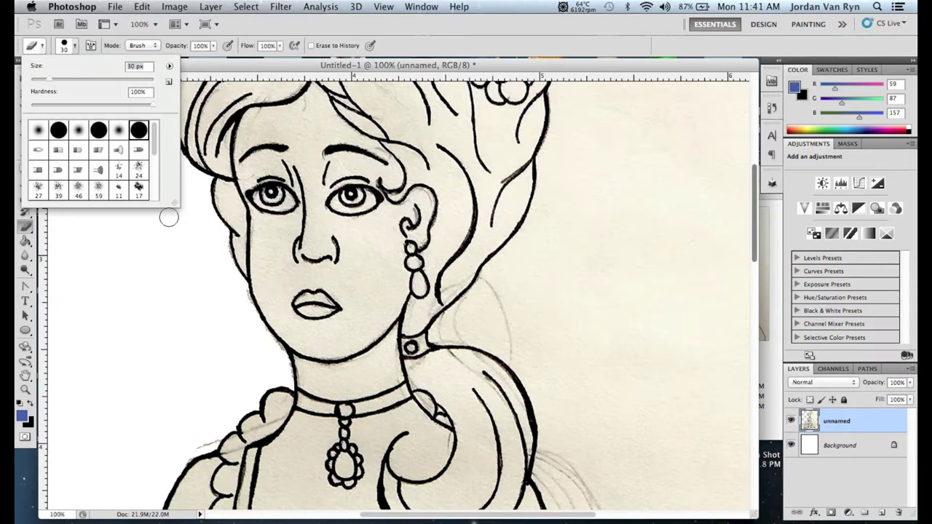
click(219, 234)
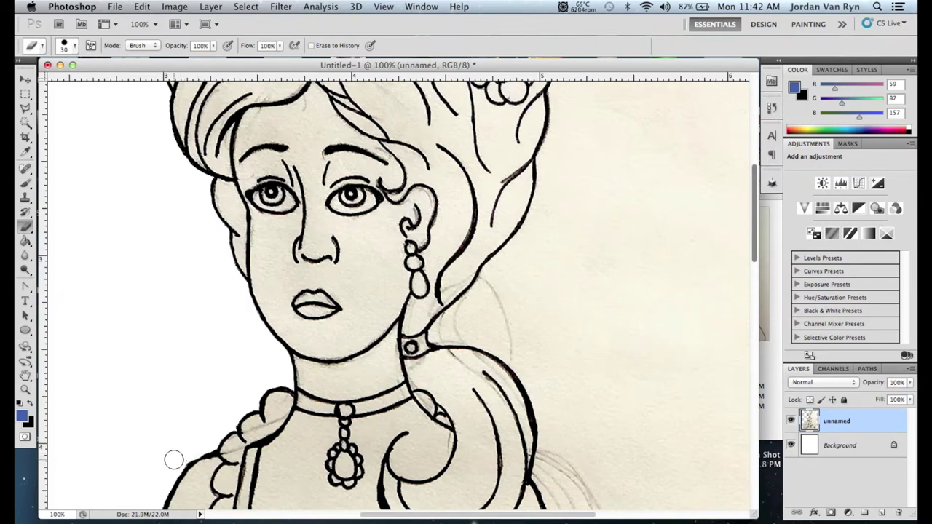
scroll(756, 222, up, 10)
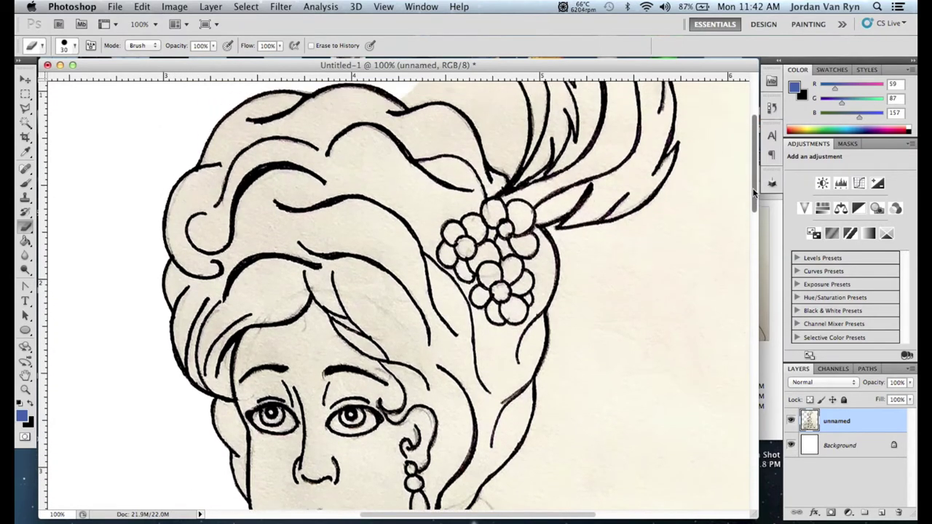
drag(549, 138, 409, 143)
mouse_move(487, 147)
mouse_down()
mouse_move(424, 163)
mouse_move(532, 148)
mouse_up()
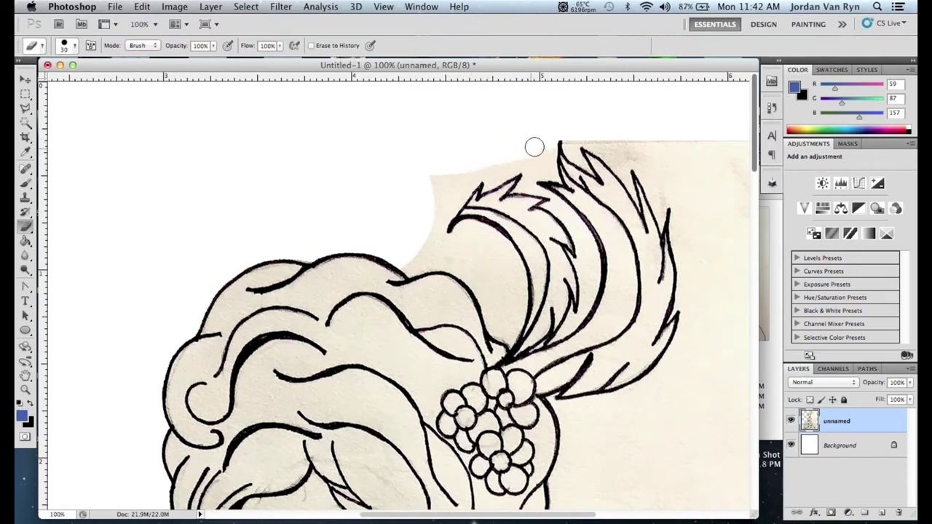
Magic Wand the paper between the feather plumes, erase it, and deselect
click(25, 122)
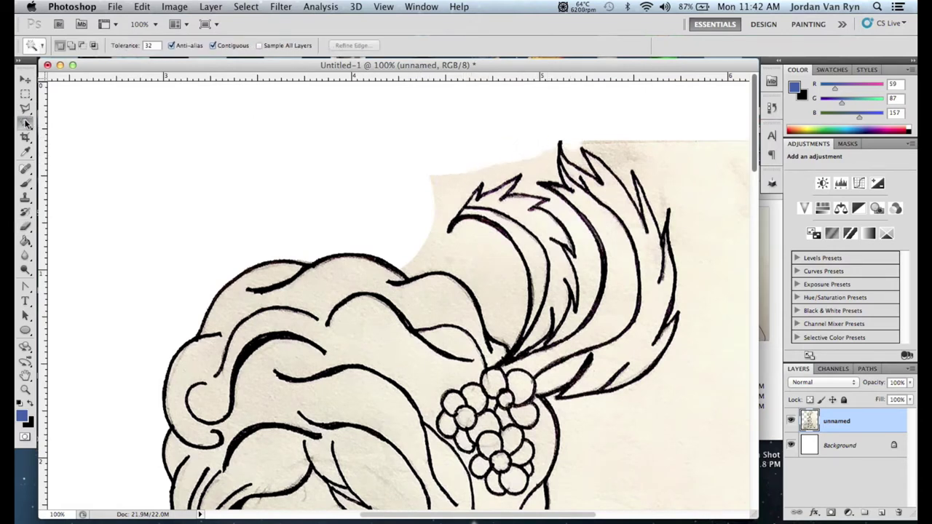
click(531, 180)
click(26, 228)
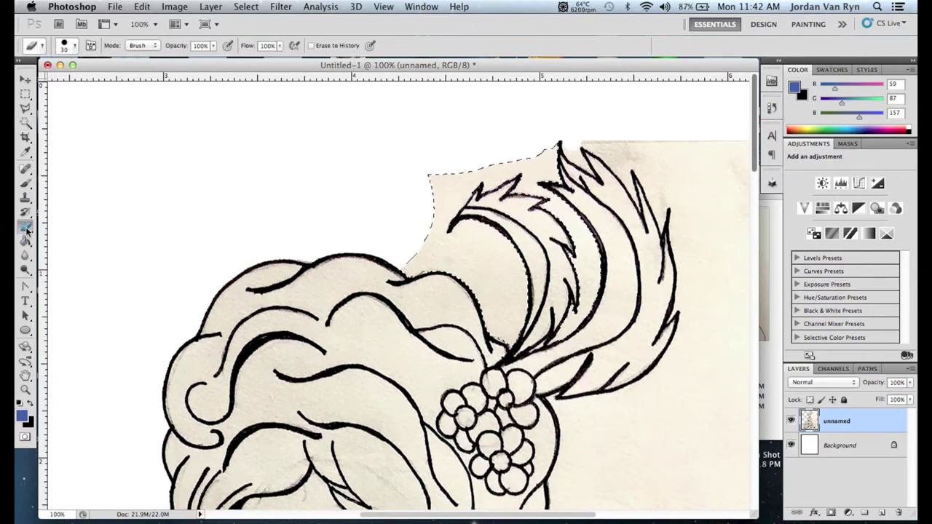
mouse_move(499, 173)
mouse_down()
mouse_move(531, 188)
mouse_move(584, 237)
mouse_move(594, 268)
mouse_move(583, 286)
mouse_move(575, 281)
mouse_move(585, 260)
mouse_move(576, 324)
mouse_move(580, 308)
mouse_move(546, 350)
mouse_move(575, 297)
mouse_move(541, 328)
mouse_move(522, 300)
mouse_move(495, 298)
mouse_move(515, 335)
mouse_move(492, 237)
mouse_move(483, 310)
mouse_move(483, 227)
mouse_move(468, 263)
mouse_move(452, 227)
mouse_move(432, 268)
mouse_move(424, 246)
mouse_move(408, 272)
mouse_move(434, 235)
mouse_move(433, 176)
mouse_move(445, 200)
mouse_move(464, 194)
mouse_move(484, 166)
mouse_up()
click(247, 6)
click(250, 34)
Zoom in to 200% and shrink the eraser brush to 9 px
key(w)
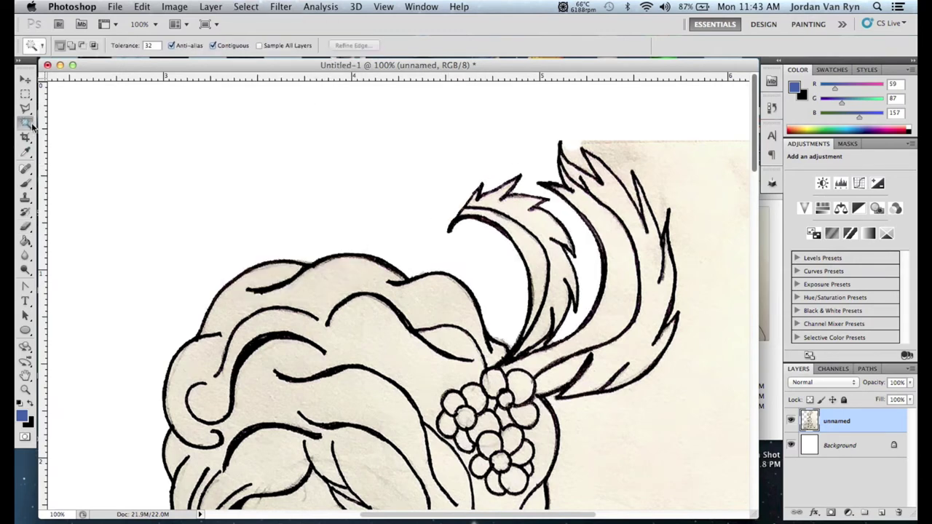
click(384, 6)
click(393, 102)
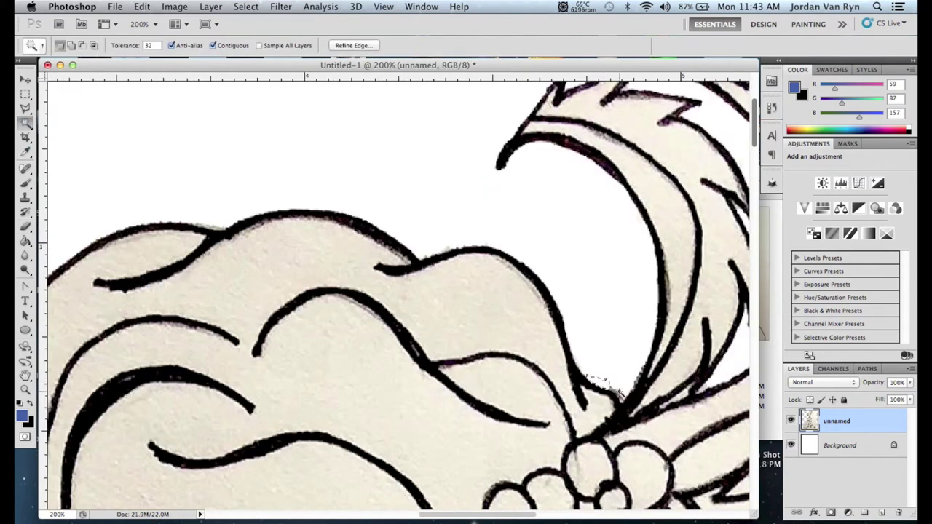
key(e)
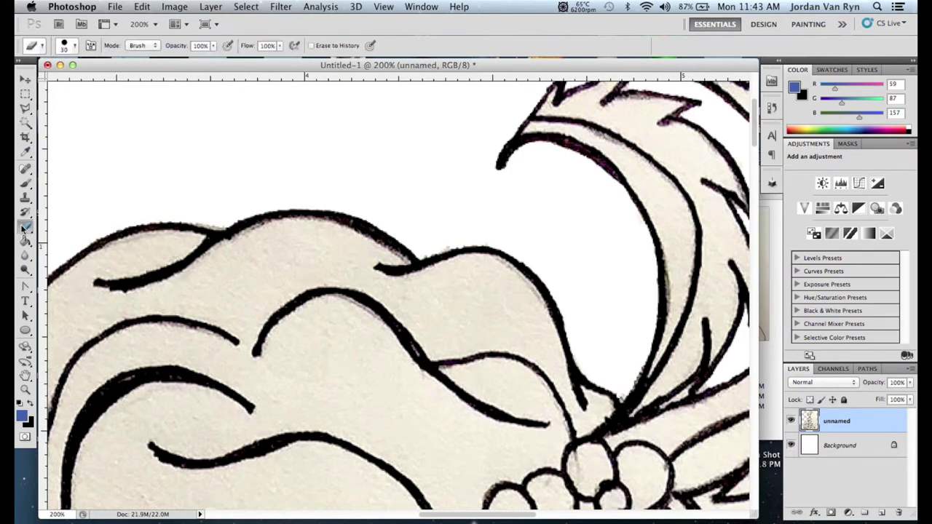
click(73, 45)
drag(48, 79, 36, 82)
click(610, 383)
scroll(636, 370, right, 8)
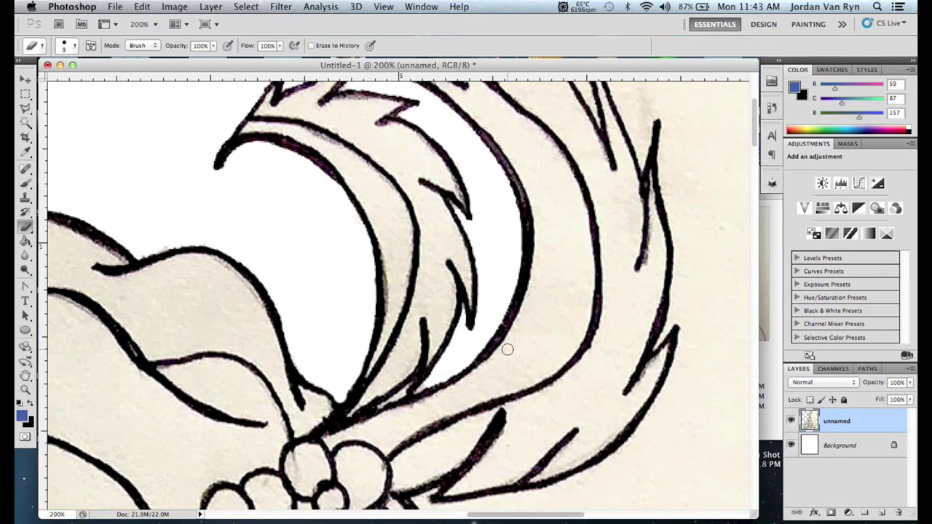
Erase the narrow paper gap beside the ruffled cuff and clear the selection
click(28, 123)
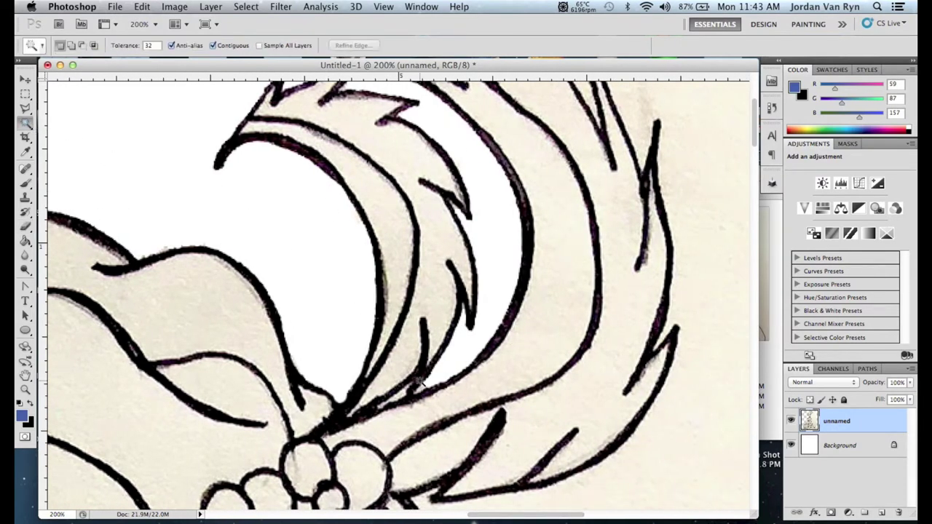
scroll(754, 258, up, 5)
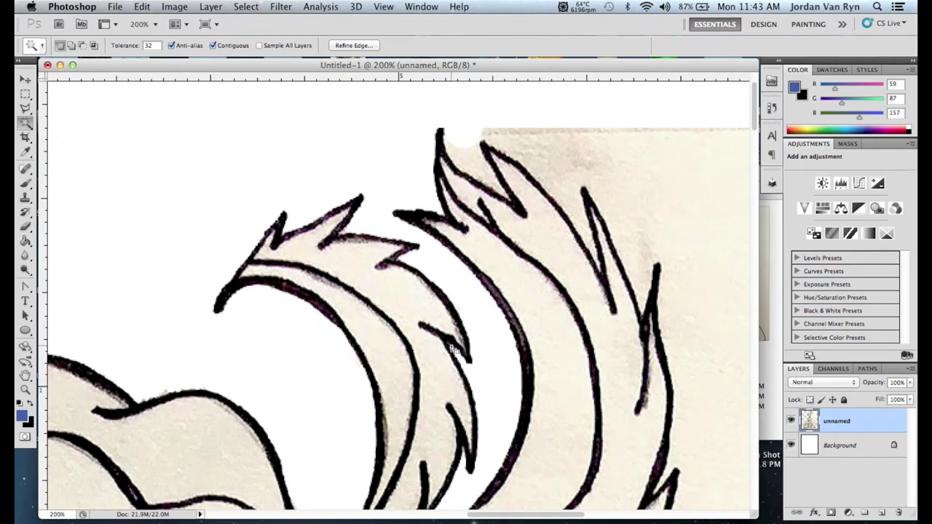
key(super+d)
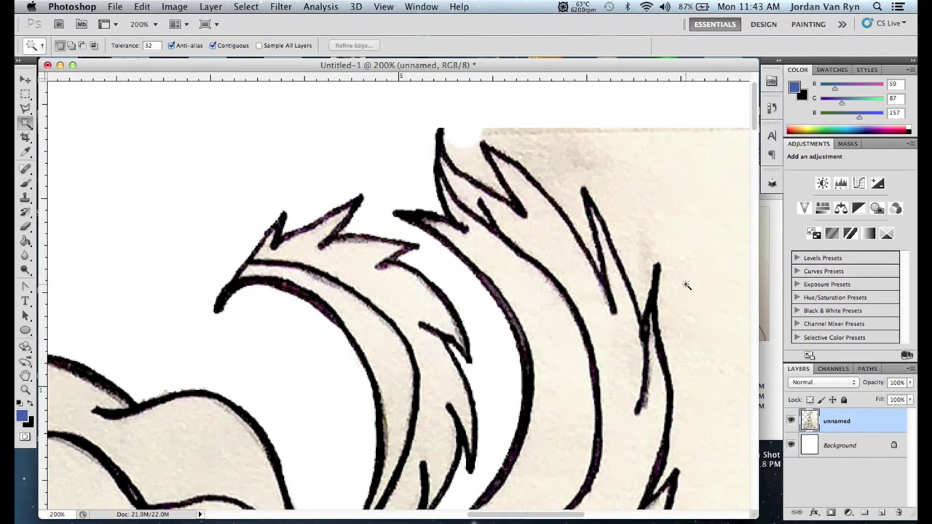
scroll(677, 233, left, 10)
scroll(677, 233, up, 3)
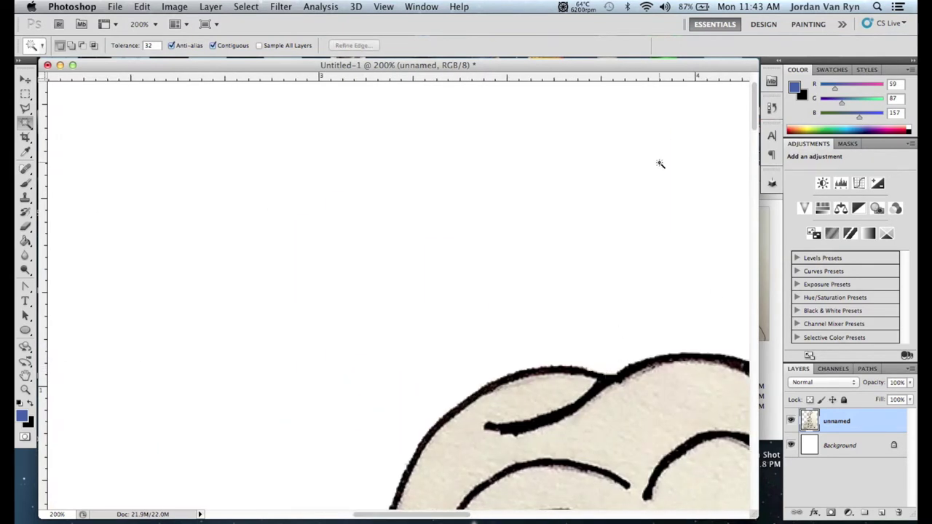
drag(754, 109, 742, 326)
click(25, 226)
mouse_move(477, 240)
mouse_down()
mouse_move(493, 301)
mouse_move(465, 238)
mouse_move(460, 253)
mouse_move(465, 219)
mouse_move(480, 332)
mouse_move(467, 323)
mouse_move(483, 335)
mouse_move(469, 378)
mouse_up()
click(246, 7)
click(247, 34)
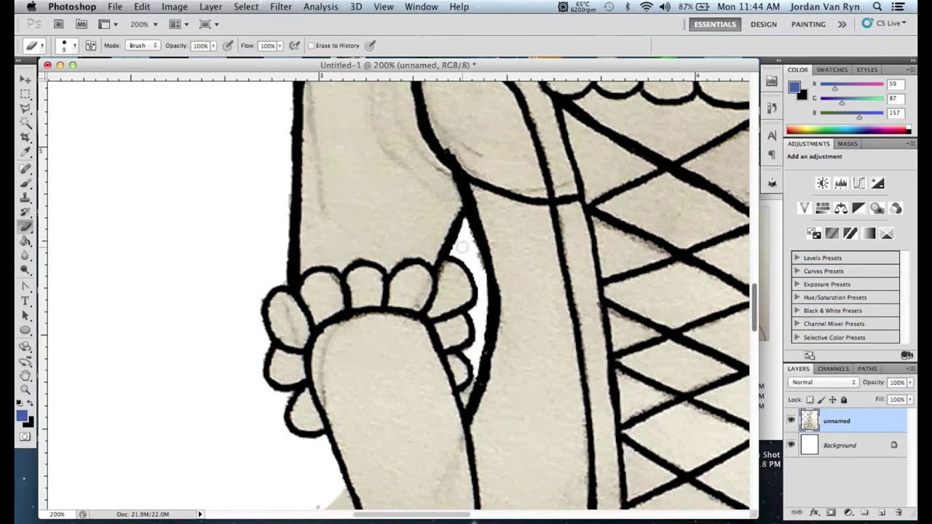
Clear the leftover selection and zoom out to 66.7%
click(27, 122)
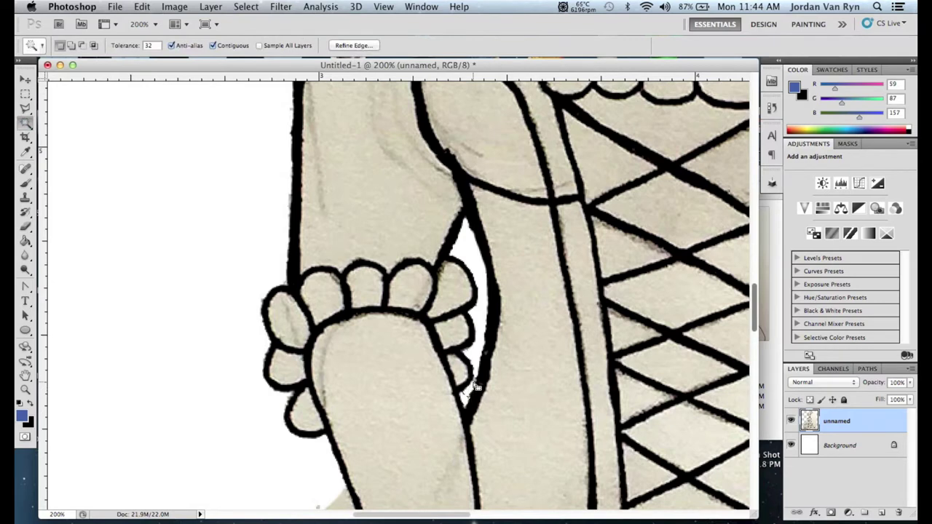
click(475, 381)
click(25, 226)
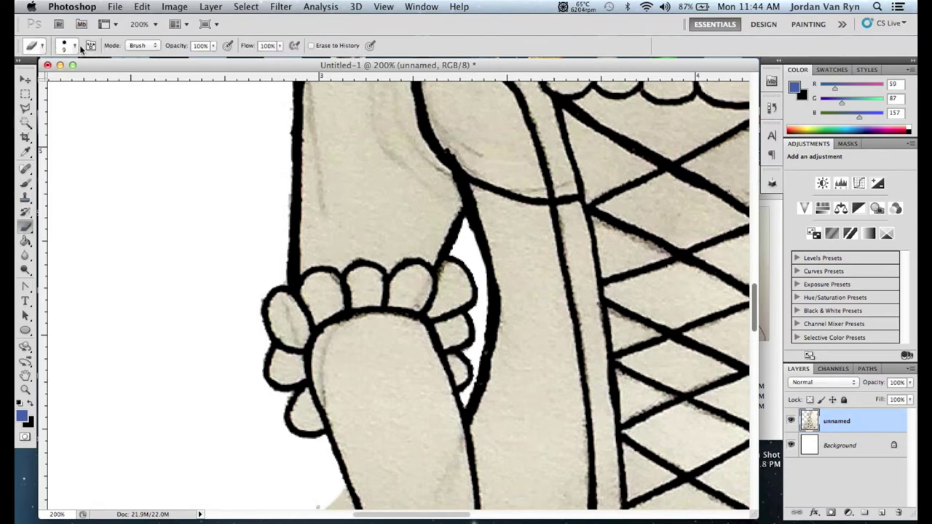
click(69, 45)
click(477, 367)
drag(752, 302, 754, 333)
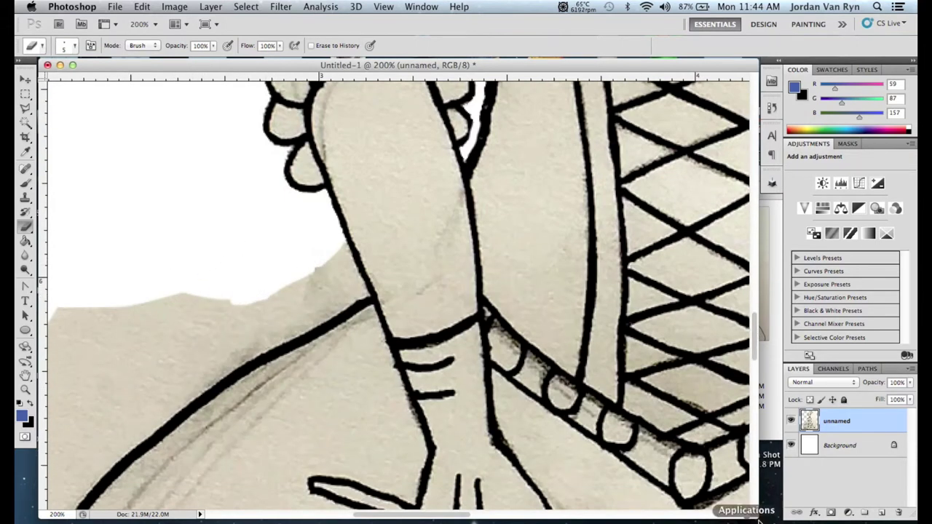
drag(411, 514, 375, 515)
click(383, 6)
click(401, 117)
click(383, 7)
click(402, 117)
drag(755, 323, 755, 346)
Magic Wand the paper left of the skirt, erase it with a 119 px eraser, and deselect
click(24, 122)
click(369, 162)
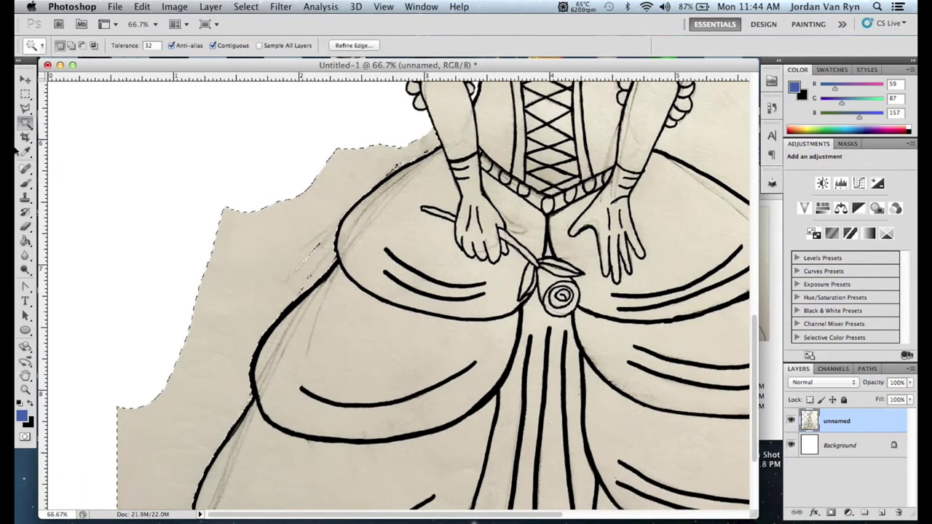
click(24, 225)
click(74, 46)
drag(80, 75, 100, 75)
click(466, 140)
mouse_move(437, 140)
mouse_down()
mouse_move(201, 208)
mouse_move(201, 329)
mouse_move(136, 418)
mouse_move(141, 434)
mouse_move(240, 273)
mouse_move(346, 209)
mouse_move(219, 369)
mouse_move(177, 492)
mouse_move(257, 393)
mouse_up()
mouse_move(754, 347)
mouse_down()
mouse_move(753, 395)
mouse_move(755, 358)
mouse_up()
click(246, 7)
click(244, 30)
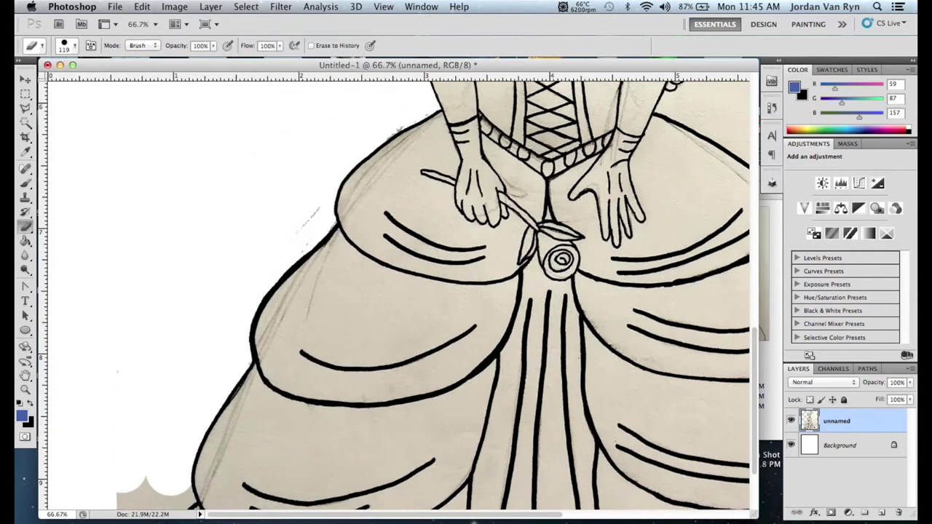
Zoom the view in to 200% on the skirt's left edge
click(384, 7)
click(397, 102)
click(384, 7)
click(397, 102)
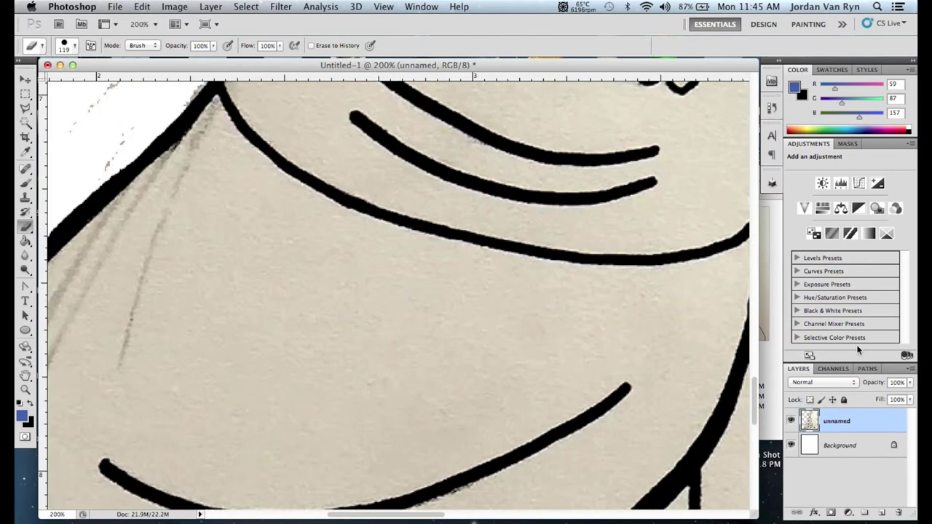
drag(754, 347, 754, 333)
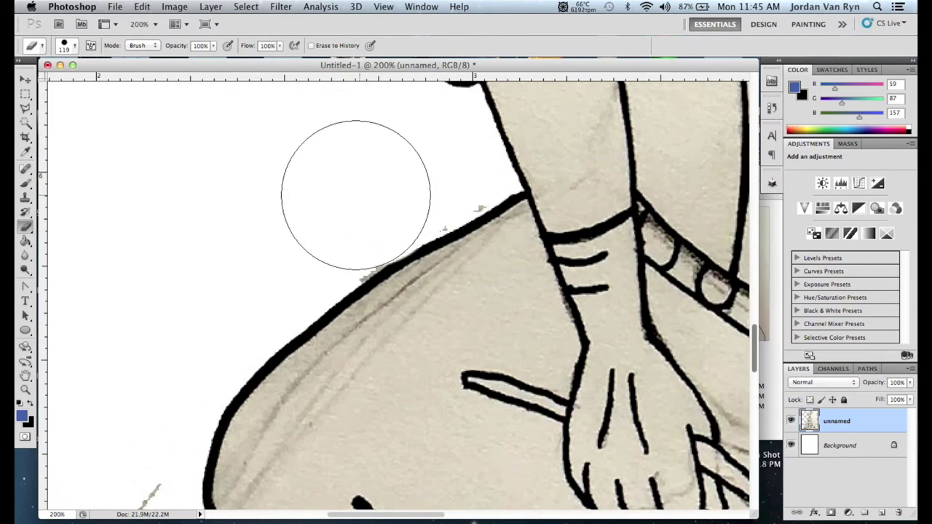
Set the Eraser to 72 px and wipe the grey pencil marks off the white background
click(73, 45)
text(72)
key(Return)
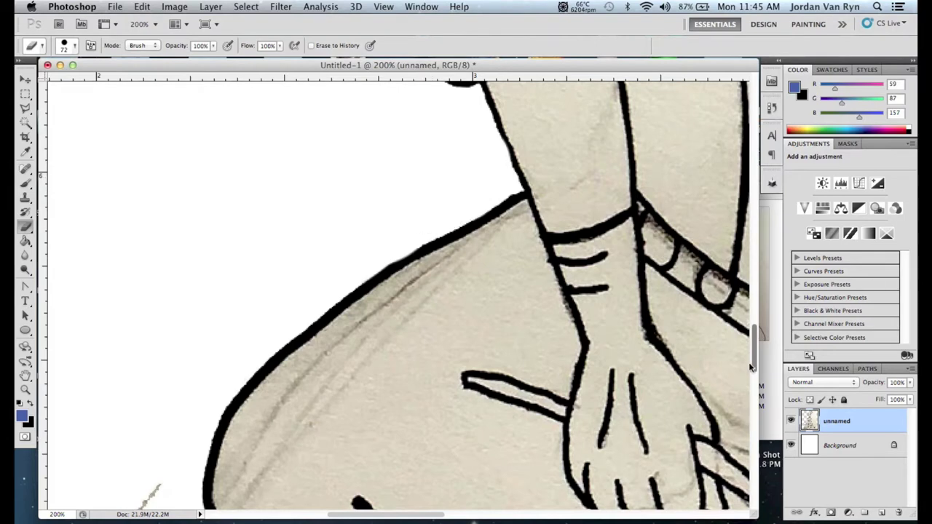
drag(753, 362, 755, 395)
drag(142, 246, 83, 329)
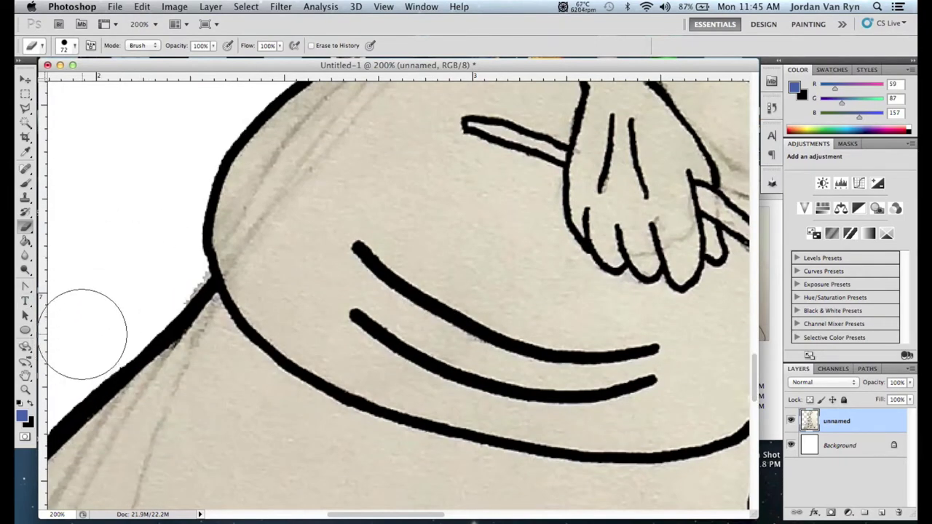
click(71, 45)
click(182, 277)
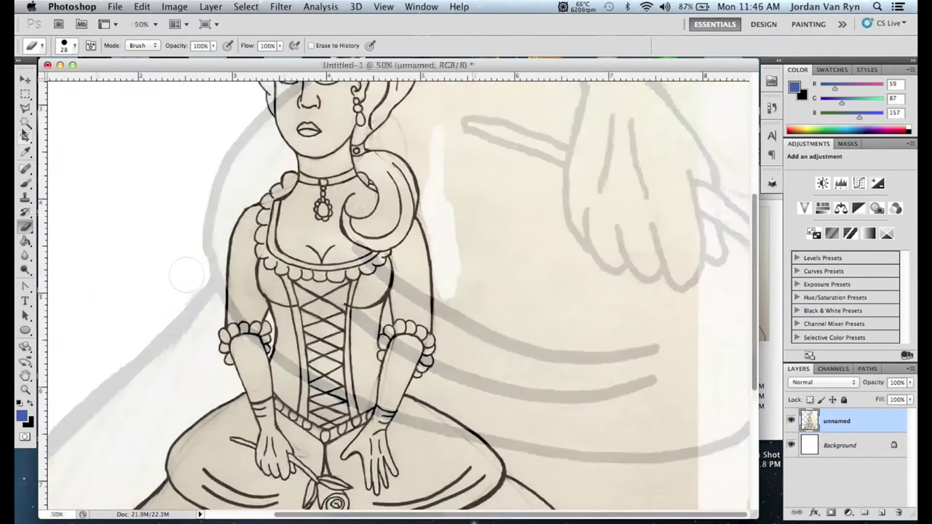
Magic Wand the cream paper right of the hair and bodice, delete it to white, and deselect
click(180, 136)
drag(758, 281, 753, 259)
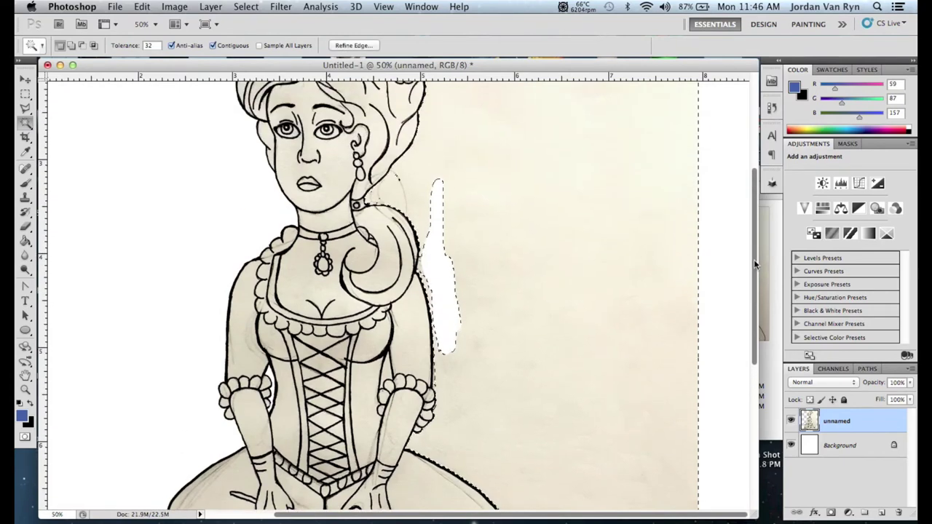
key(Delete)
click(246, 7)
key(Right)
key(Right)
key(Left)
key(Left)
click(253, 34)
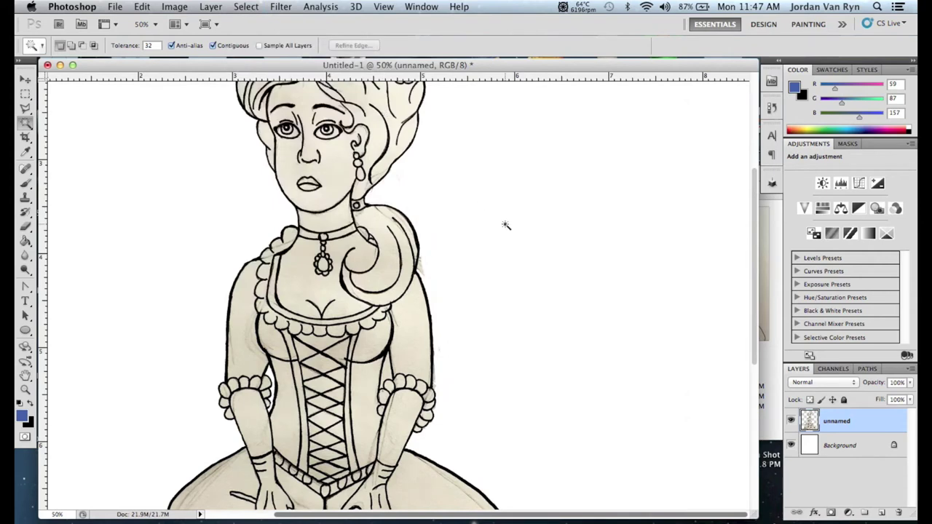
Zoom the view in to 66.7%
click(384, 6)
click(408, 104)
click(383, 6)
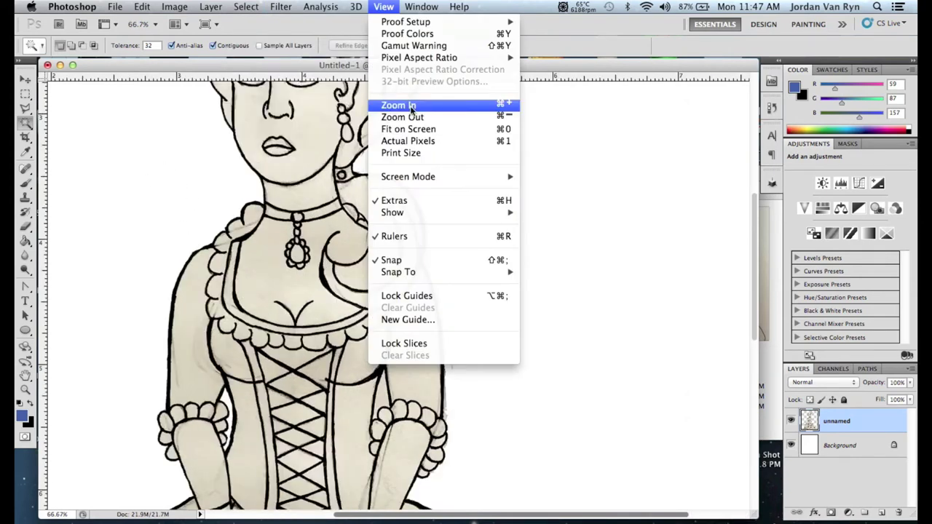
At 100% zoom, erase the faint grey sketch marks along the shoe outline
click(408, 103)
drag(754, 313, 753, 285)
key(b)
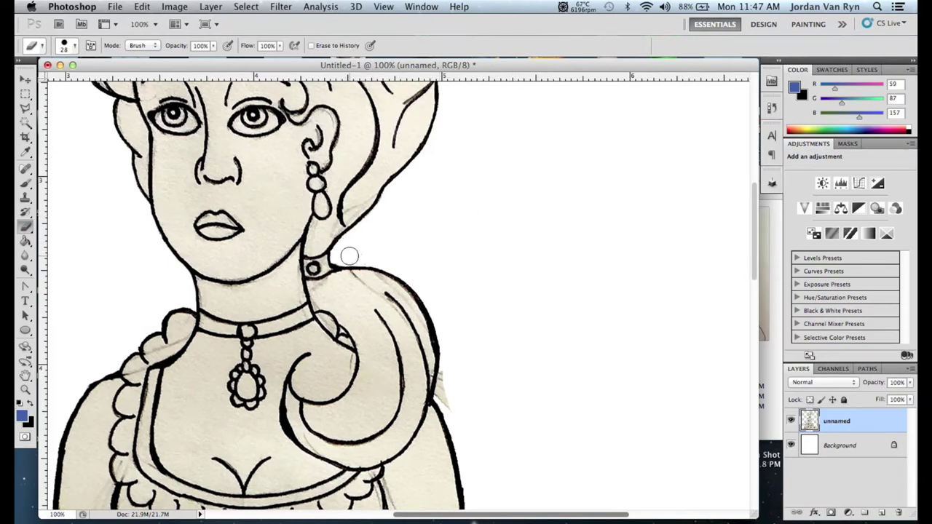
drag(754, 228, 751, 125)
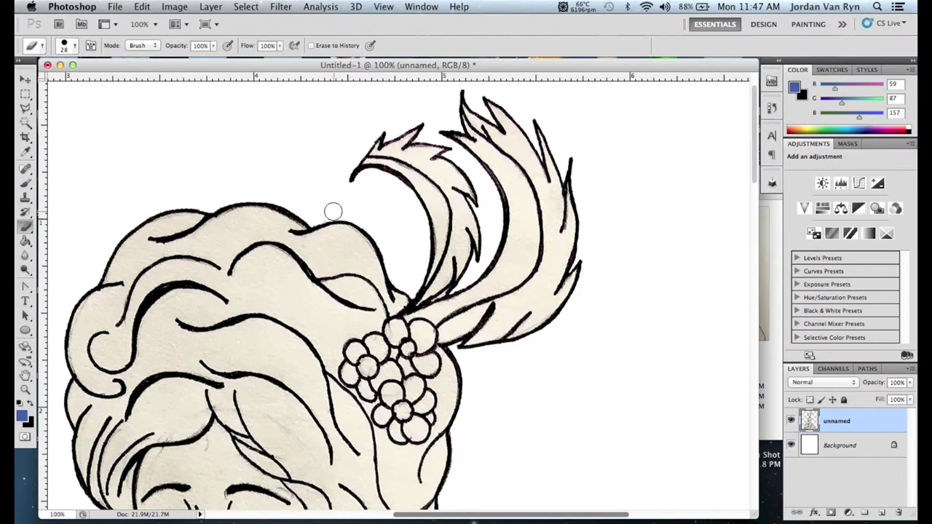
drag(755, 168, 741, 321)
mouse_move(447, 156)
mouse_down()
mouse_move(441, 182)
mouse_move(453, 198)
mouse_up()
Zoom to 200% and pick the Magic Wand, panning to the beige paper beside the skirt
scroll(474, 271, down, 5)
key(super+equal)
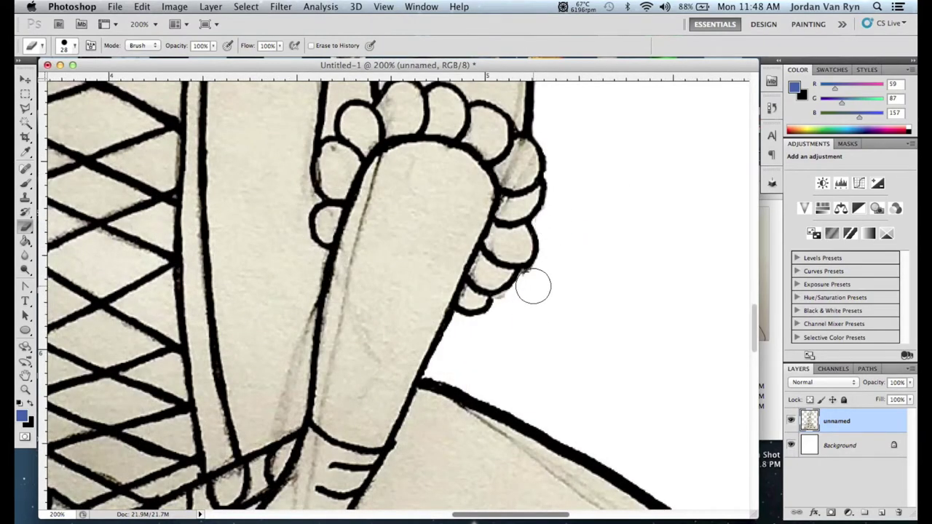
click(25, 122)
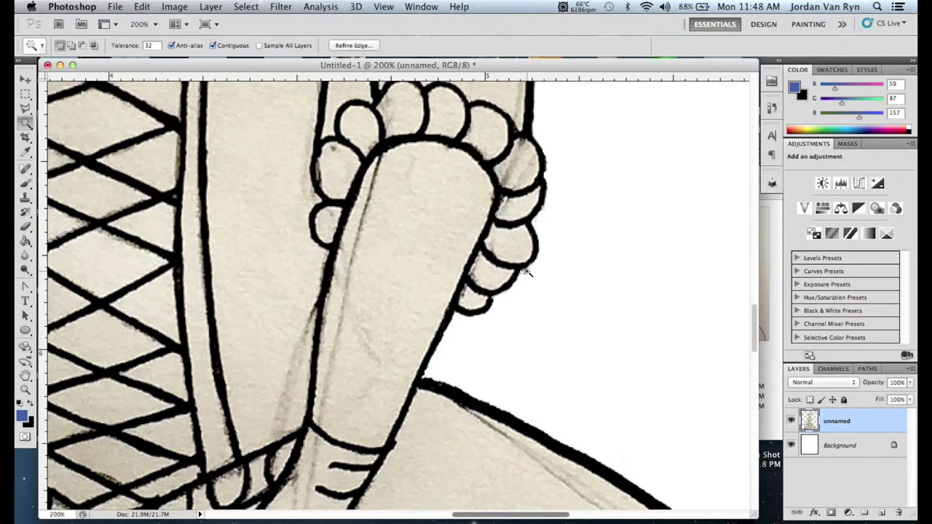
drag(753, 331, 752, 404)
drag(481, 514, 563, 517)
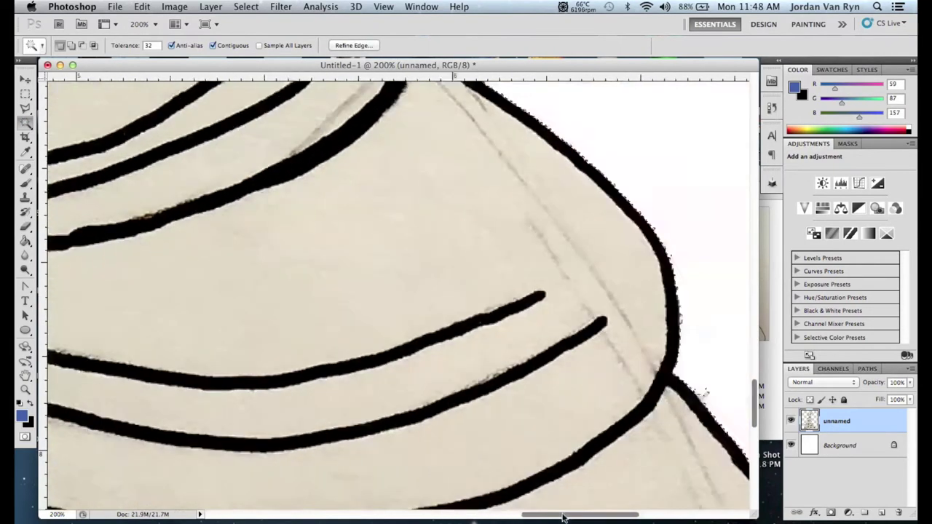
scroll(724, 359, right, 5)
scroll(724, 360, right, 5)
scroll(218, 292, down, 1)
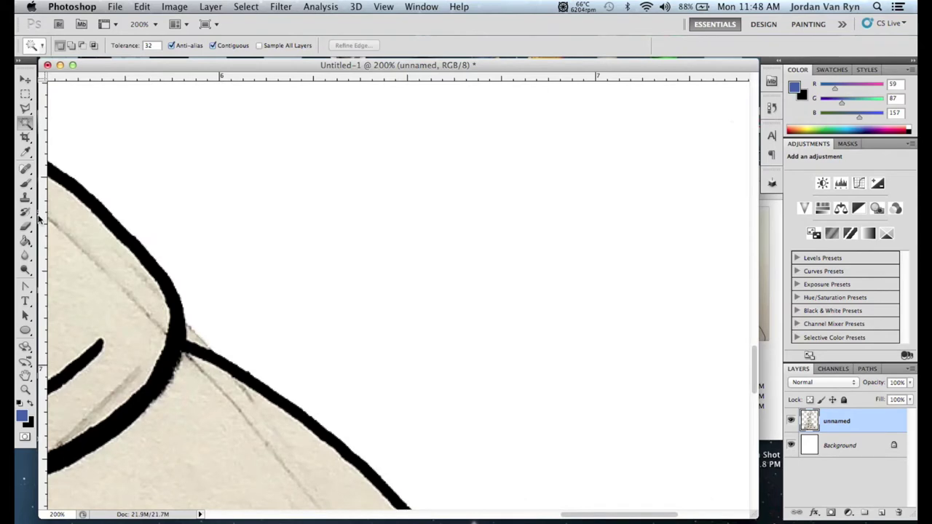
Switch back to the Eraser and wipe the beige specks beside the skirt's right side
click(24, 226)
click(72, 45)
key(Return)
mouse_move(191, 320)
mouse_down()
mouse_move(191, 333)
mouse_move(229, 354)
mouse_up()
drag(755, 371, 757, 422)
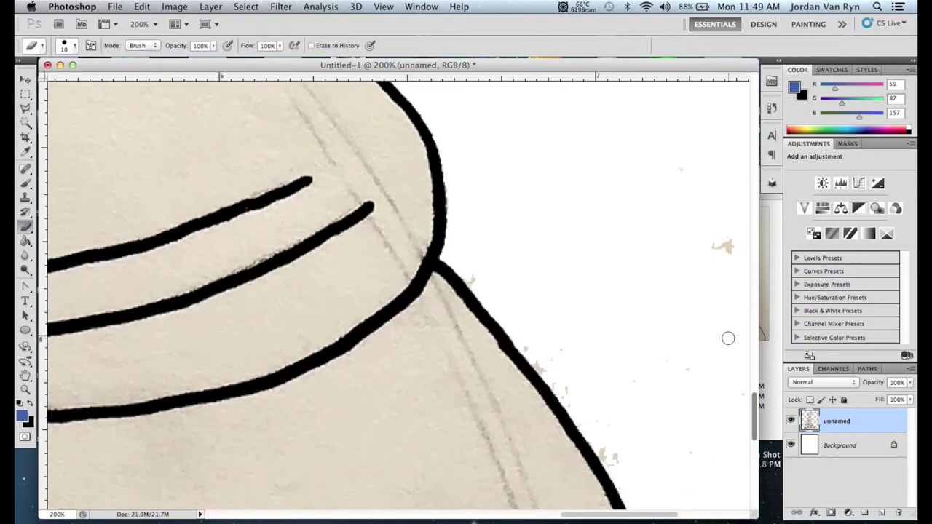
scroll(754, 425, right, 5)
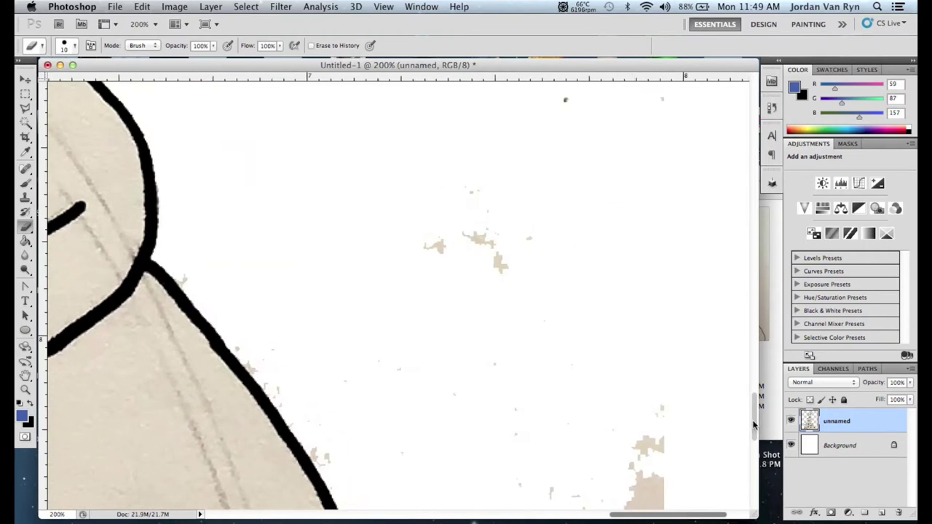
scroll(754, 424, up, 5)
Enlarge the eraser brush to 158 px and zoom out to 50%
click(73, 45)
text(158)
key(Return)
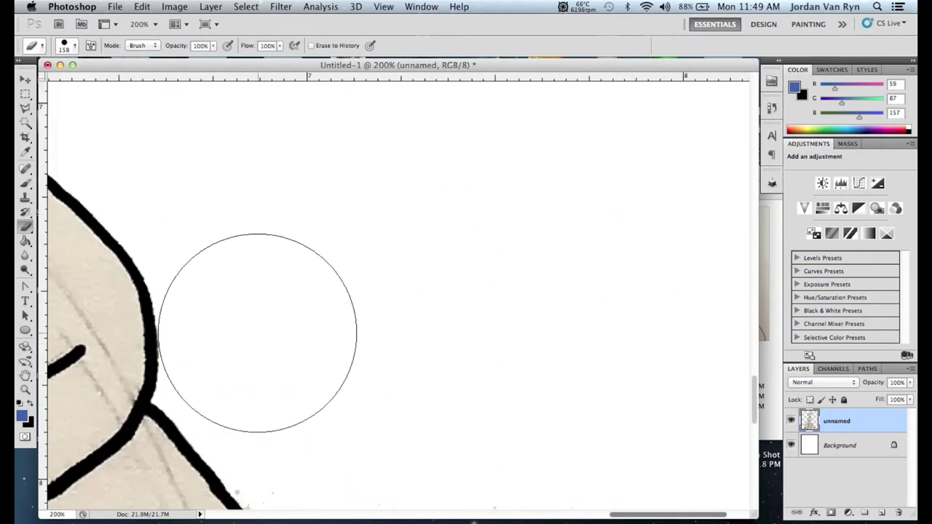
key(super+minus)
key(super+minus)
key(super+minus)
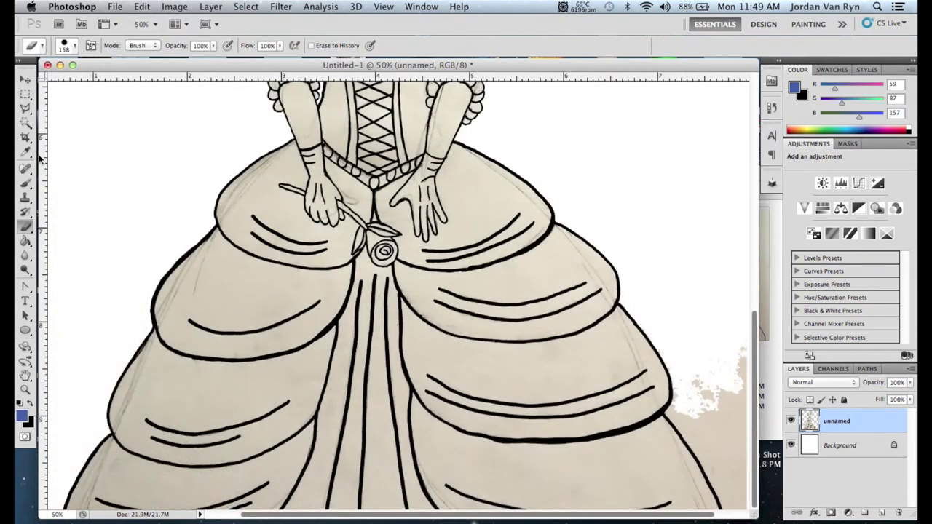
Outline the beige patch along the dress edge with the Polygonal Lasso and delete it
click(30, 111)
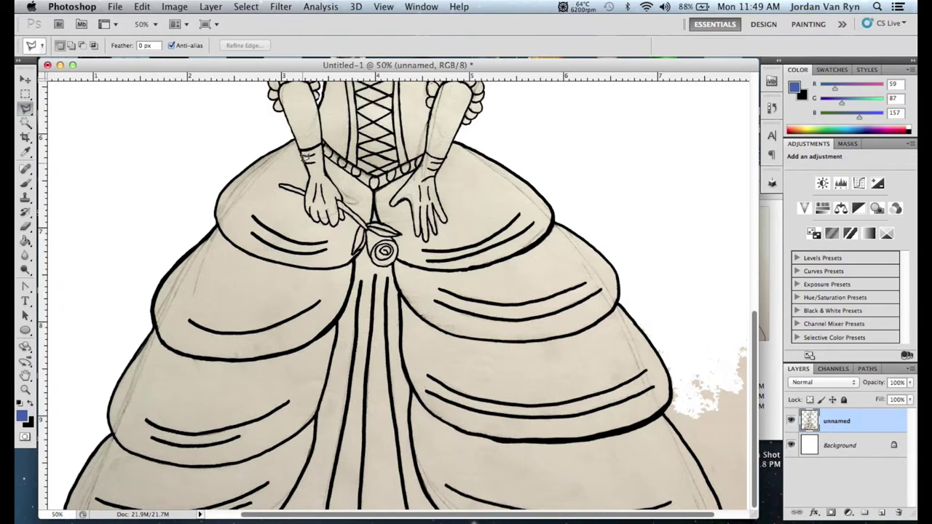
click(662, 295)
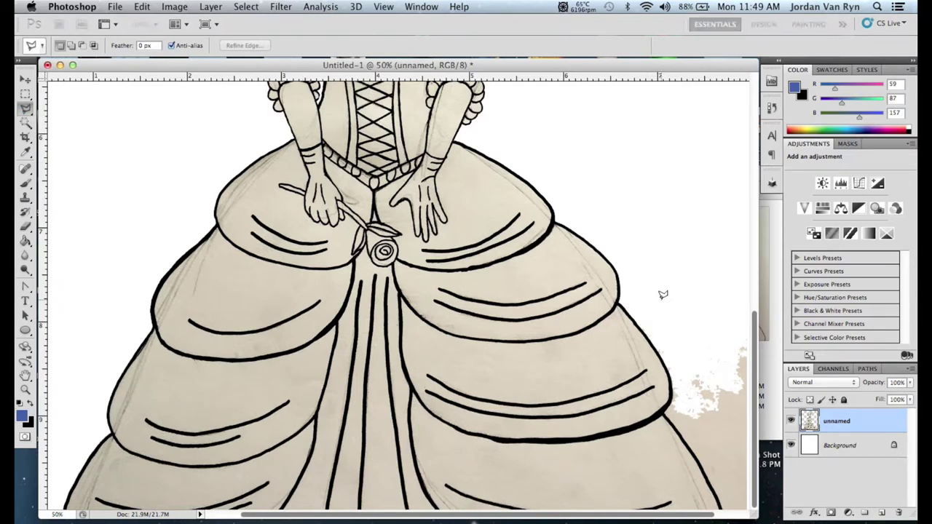
click(633, 321)
mouse_move(669, 403)
mouse_down()
mouse_move(714, 406)
mouse_move(693, 418)
mouse_move(729, 420)
mouse_move(743, 407)
mouse_move(738, 381)
mouse_up()
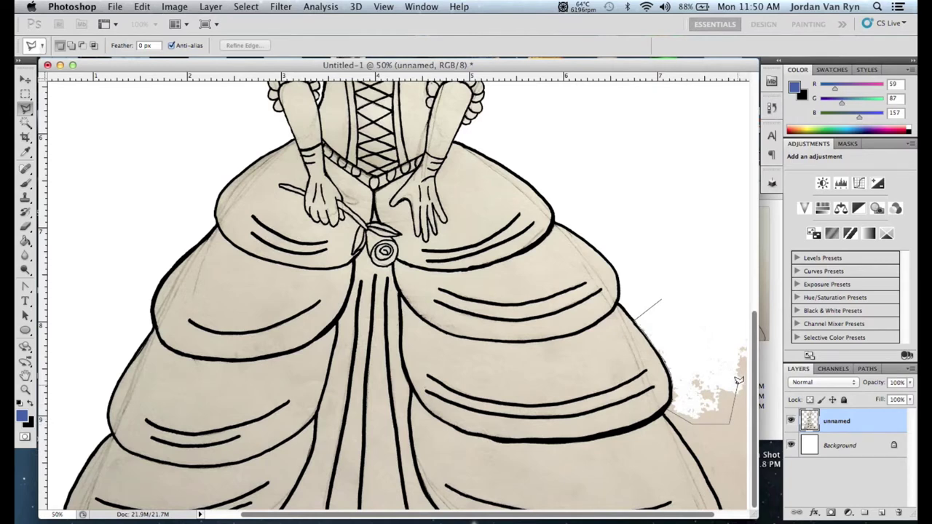
click(742, 354)
click(717, 298)
click(663, 301)
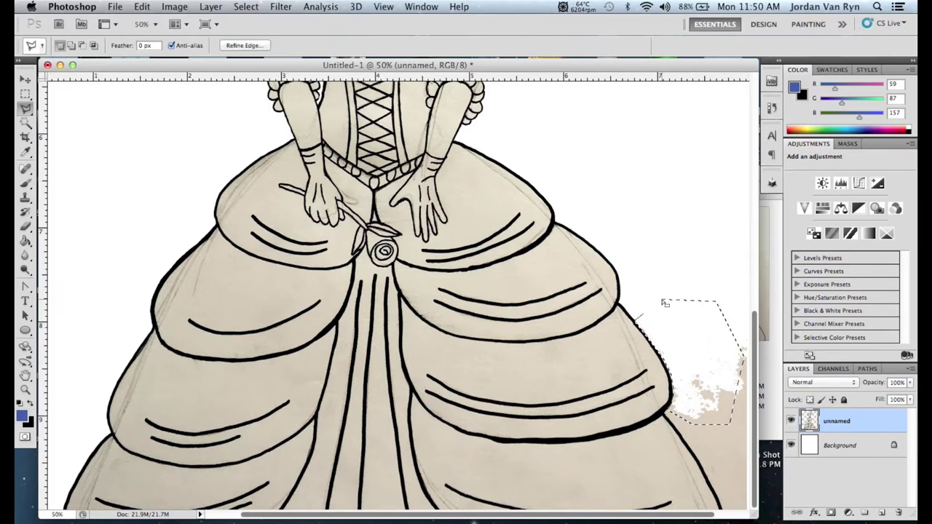
key(Delete)
Select the leftover beige area with a triangular outline, delete it, and deselect
click(675, 272)
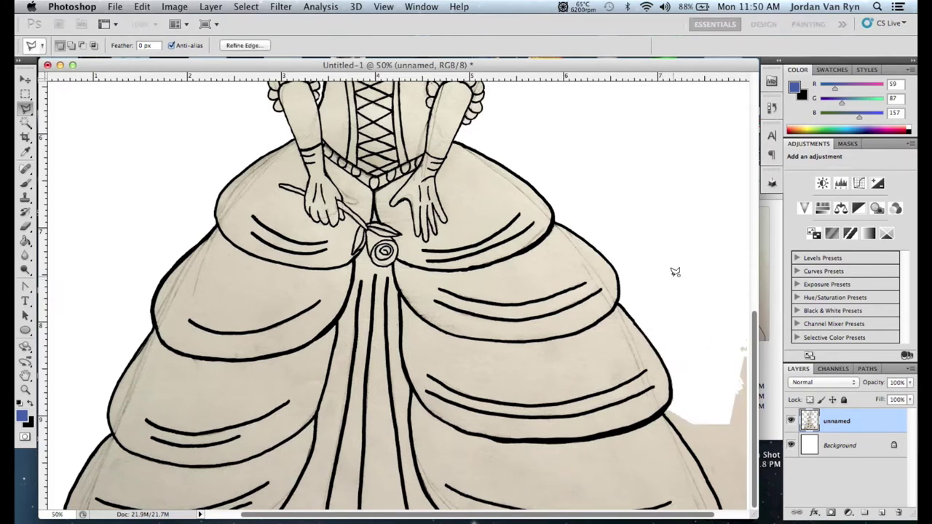
key(Escape)
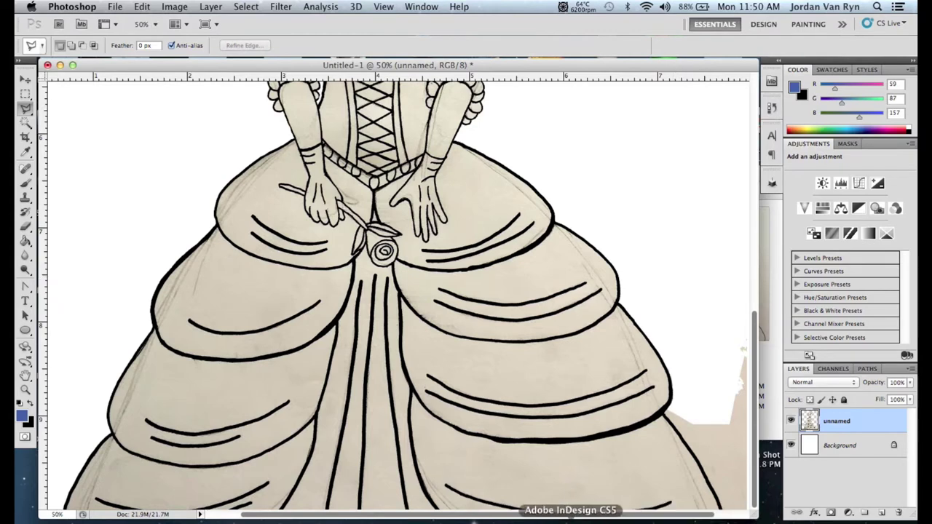
drag(572, 517, 674, 520)
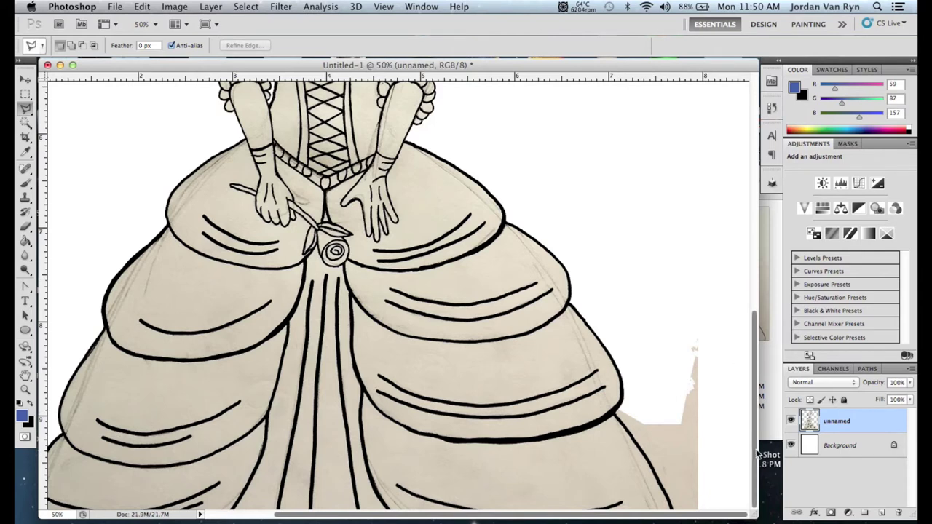
click(699, 310)
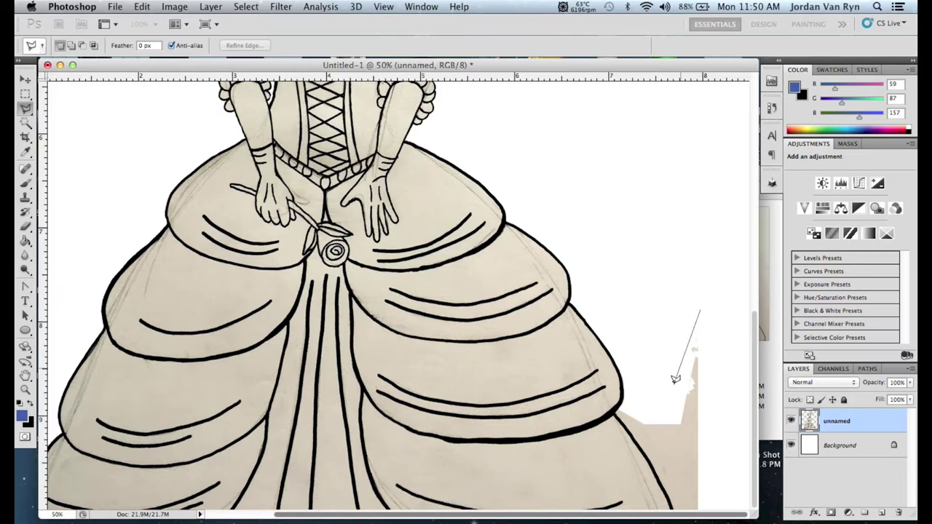
click(654, 418)
click(728, 463)
click(704, 304)
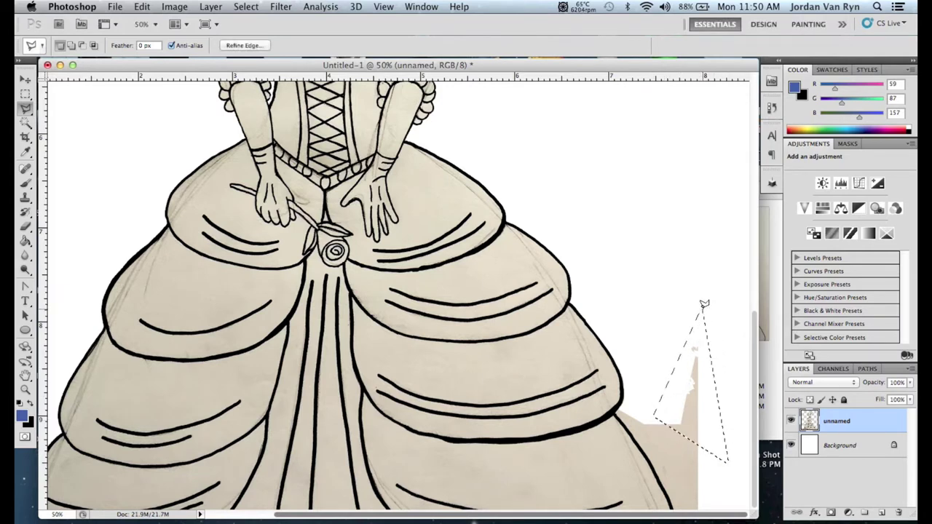
key(Delete)
key(ctrl+d)
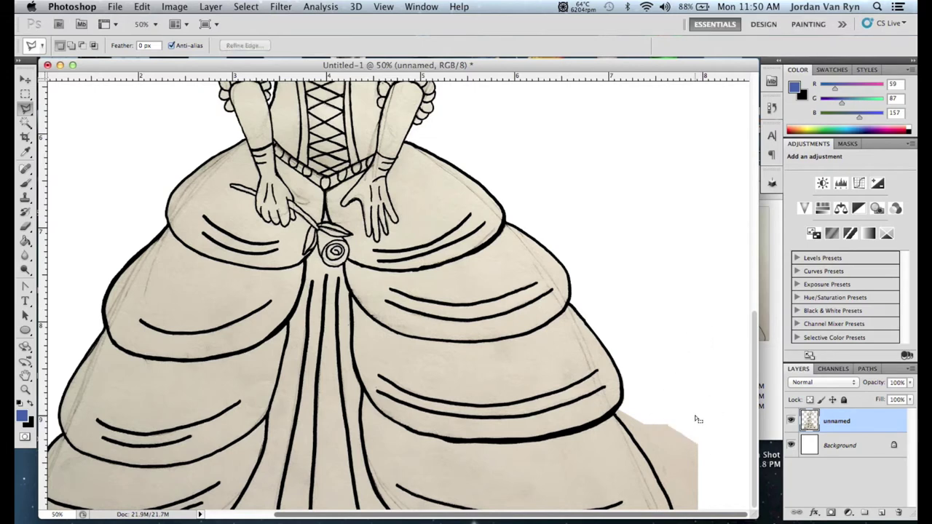
Trace the beige block by the lower right skirt with the Magnetic Lasso, delete it, and deselect
click(26, 123)
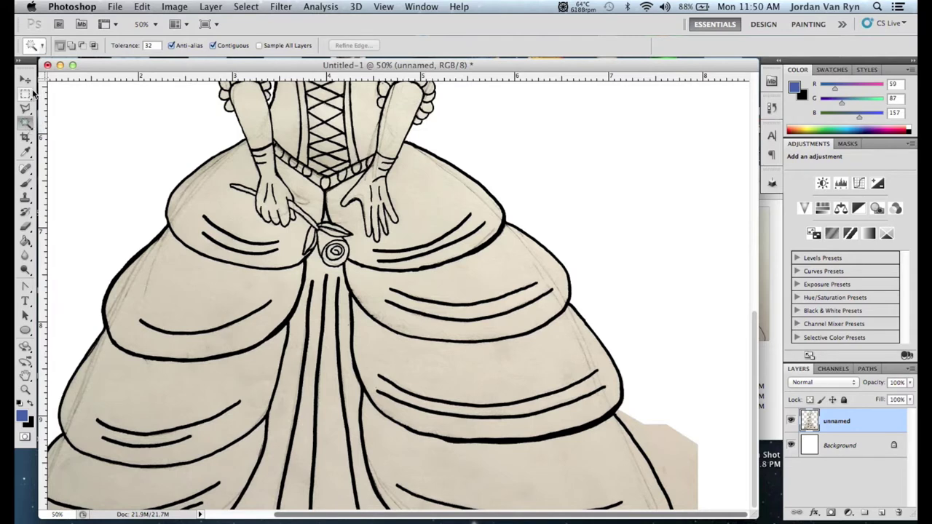
click(31, 128)
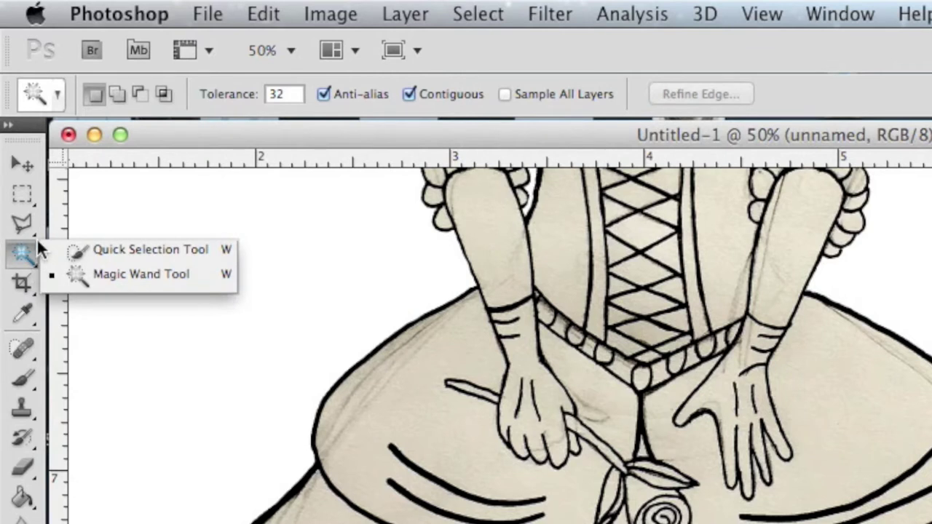
click(35, 235)
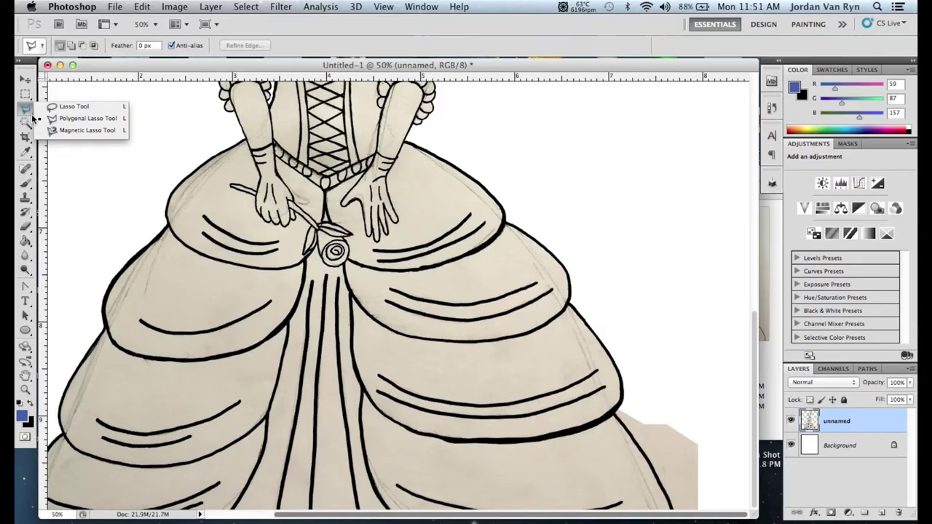
click(84, 130)
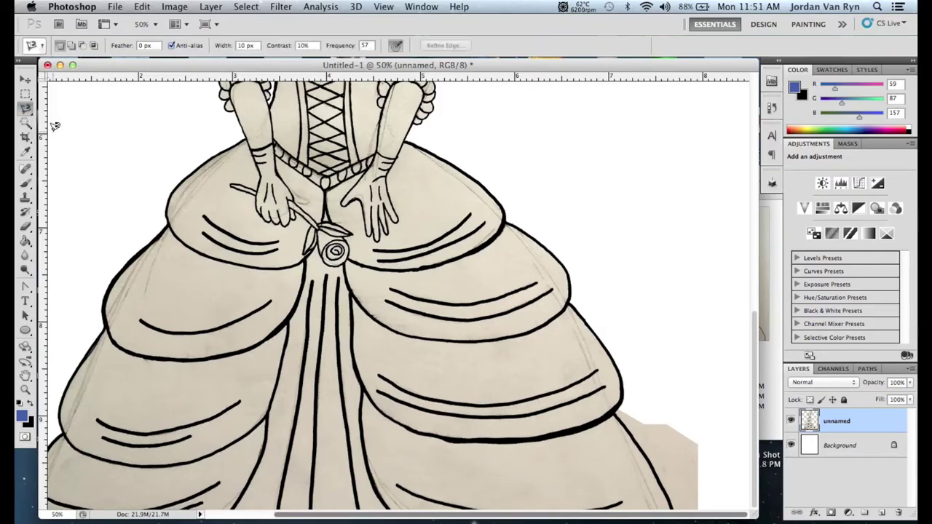
click(621, 403)
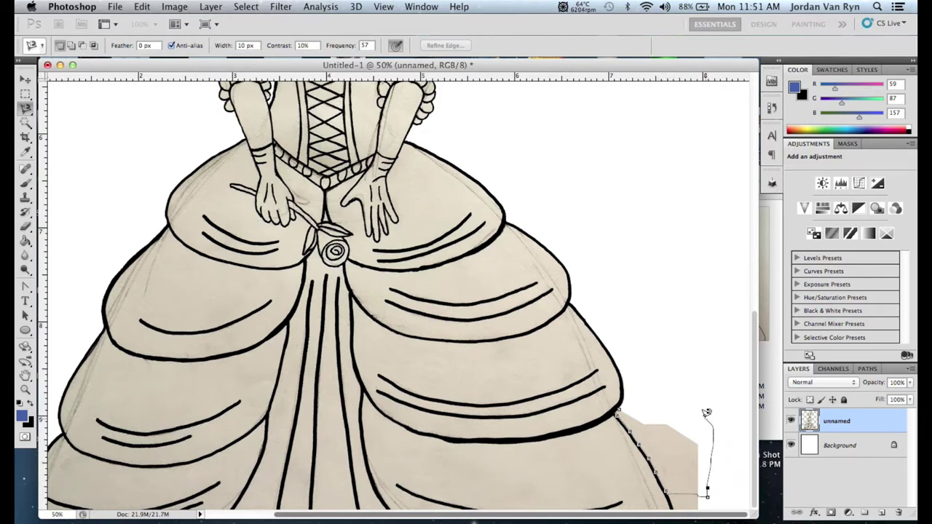
click(621, 404)
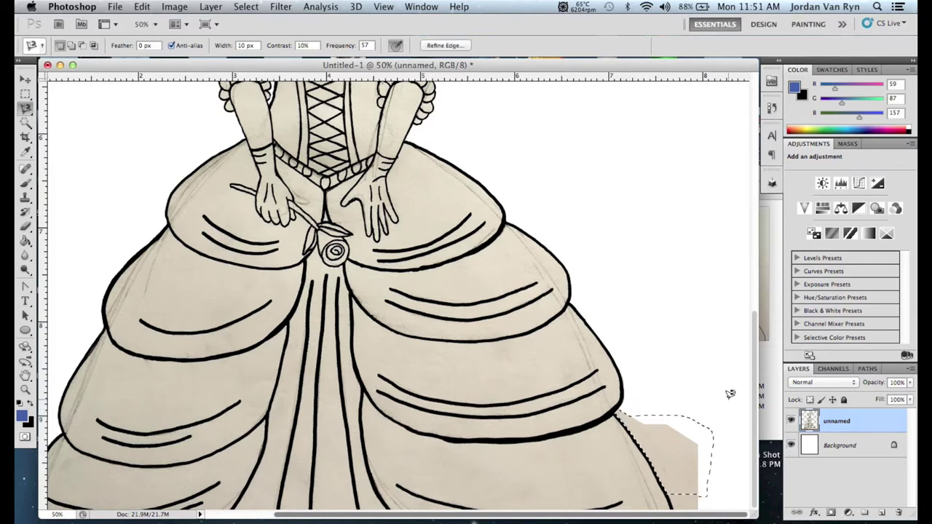
key(Delete)
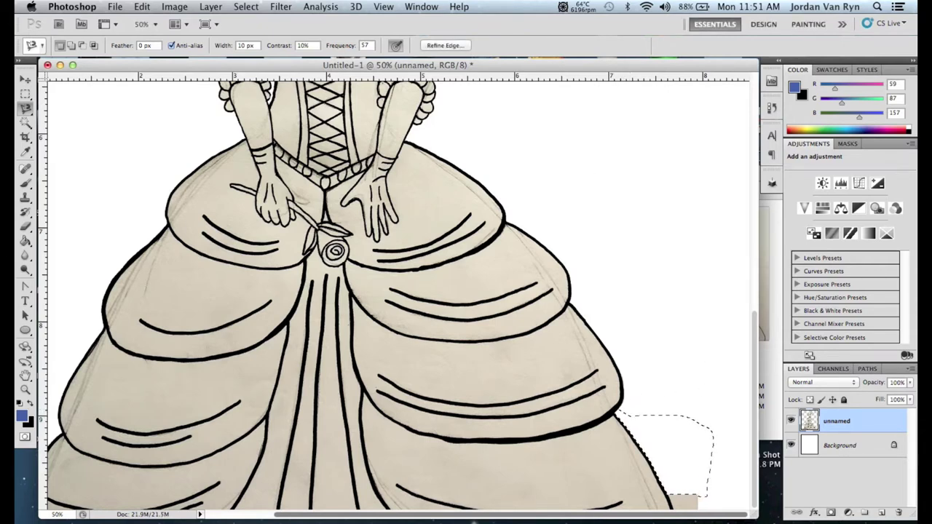
click(246, 6)
click(251, 33)
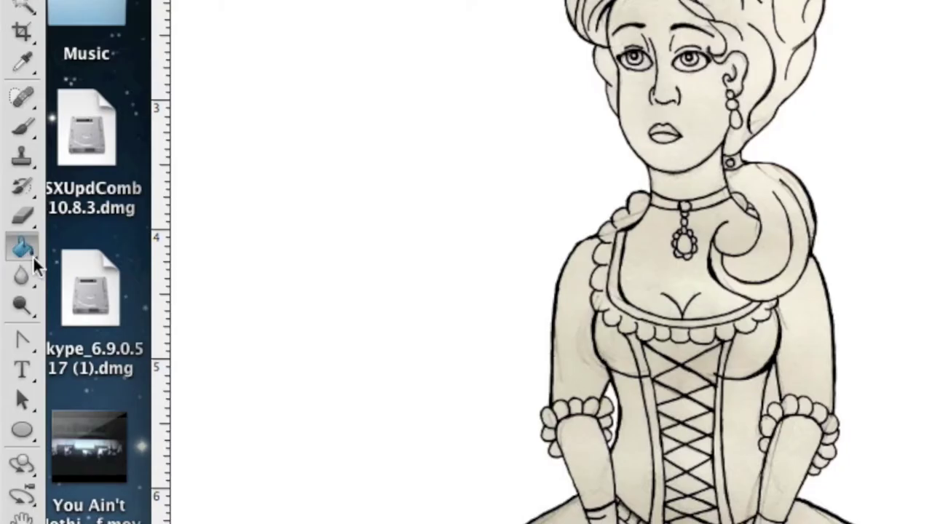
Pick the Paint Bucket, zoom to 50%, and set white as the foreground colour
click(29, 246)
click(75, 266)
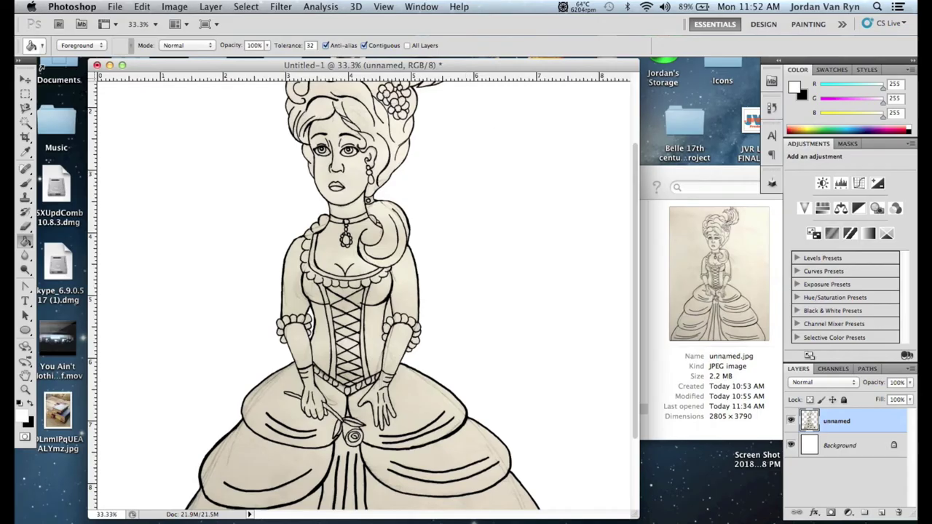
click(383, 6)
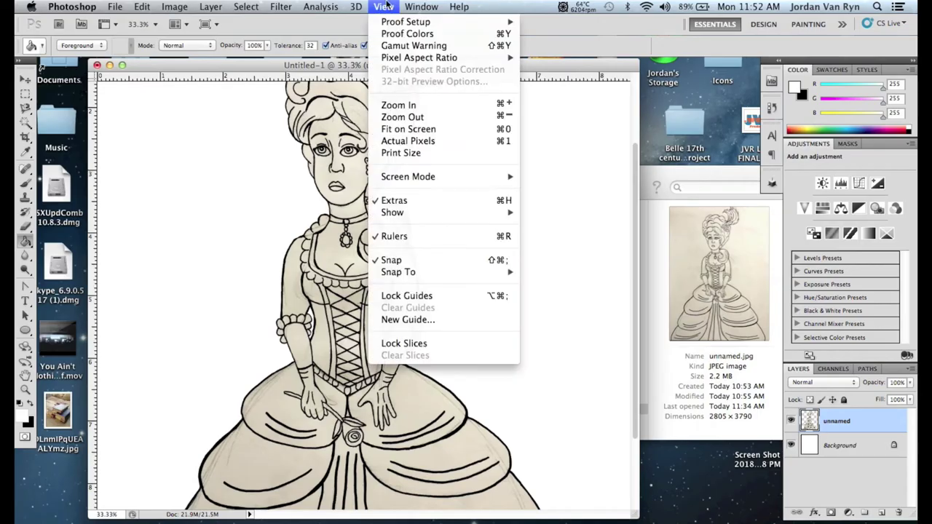
click(404, 107)
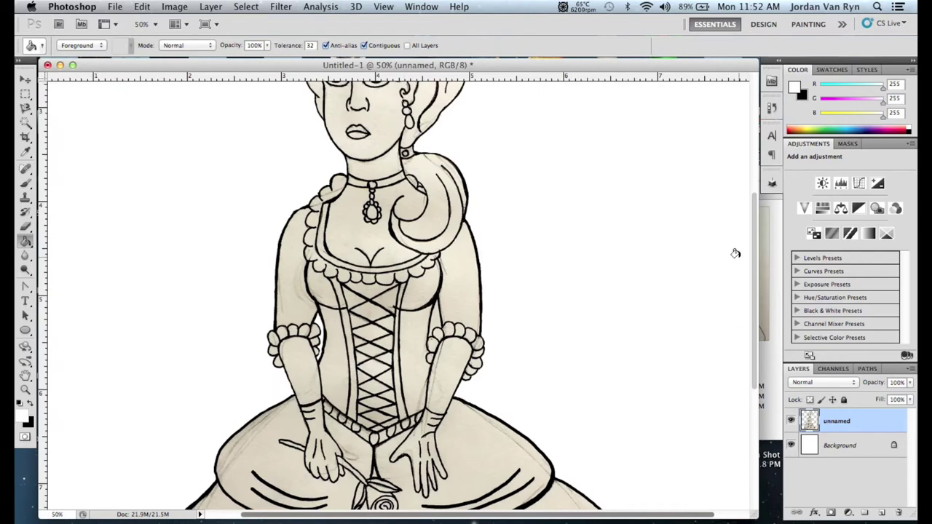
drag(755, 251, 748, 368)
scroll(749, 367, down, 3)
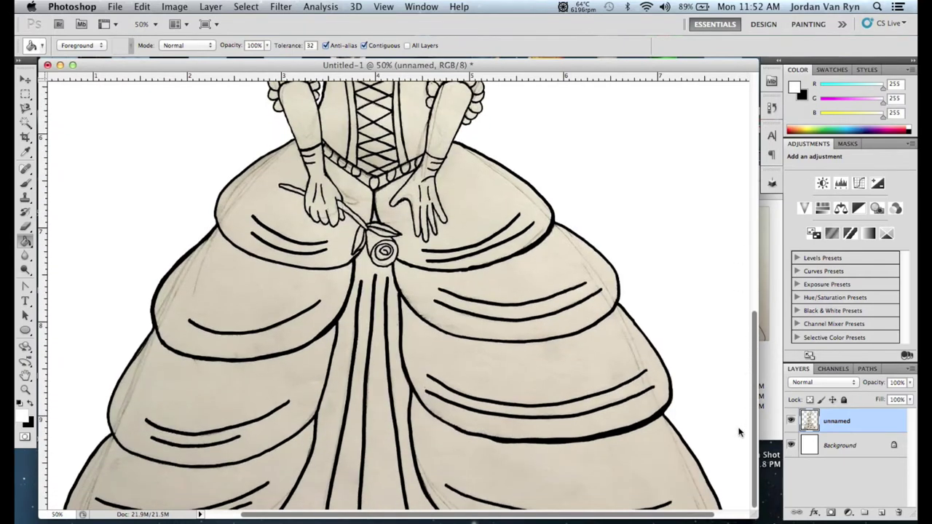
click(30, 404)
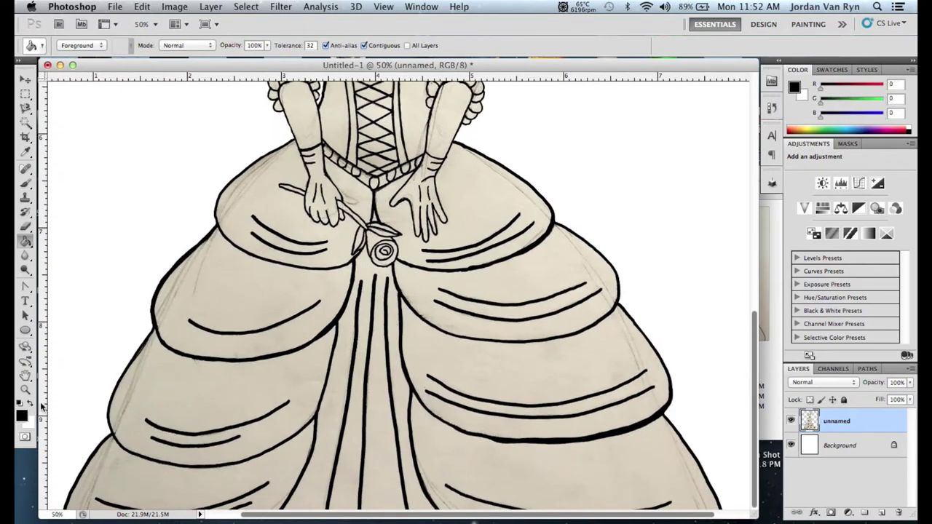
click(32, 405)
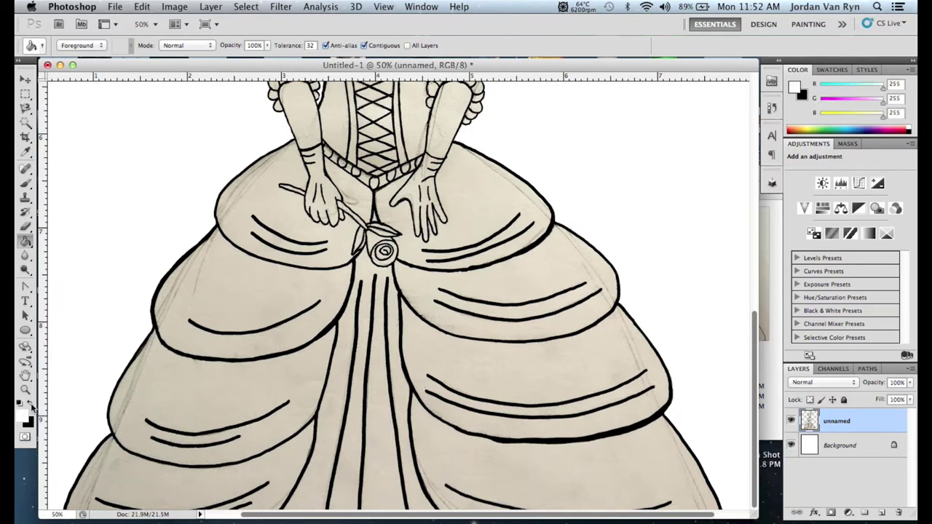
Fill the lower bands, right bands, hip panels, lower left and central skirt panels white
click(244, 382)
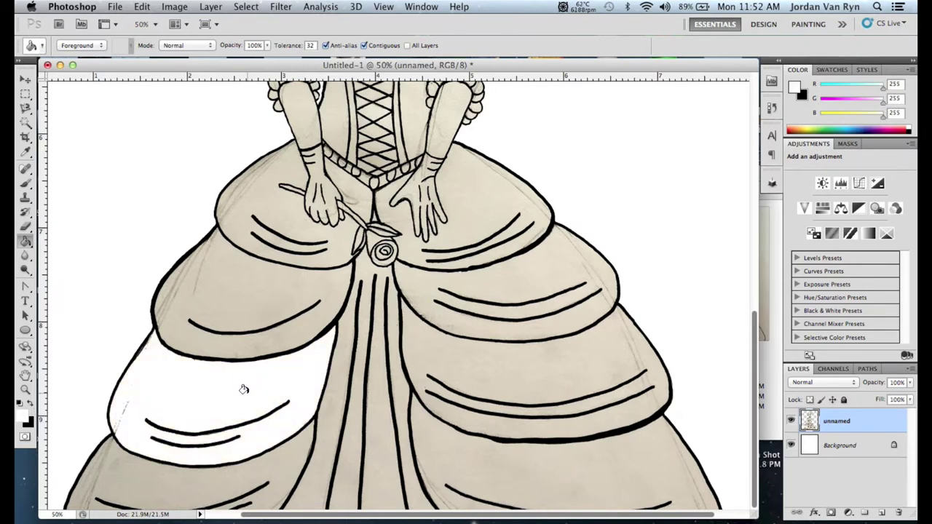
click(225, 478)
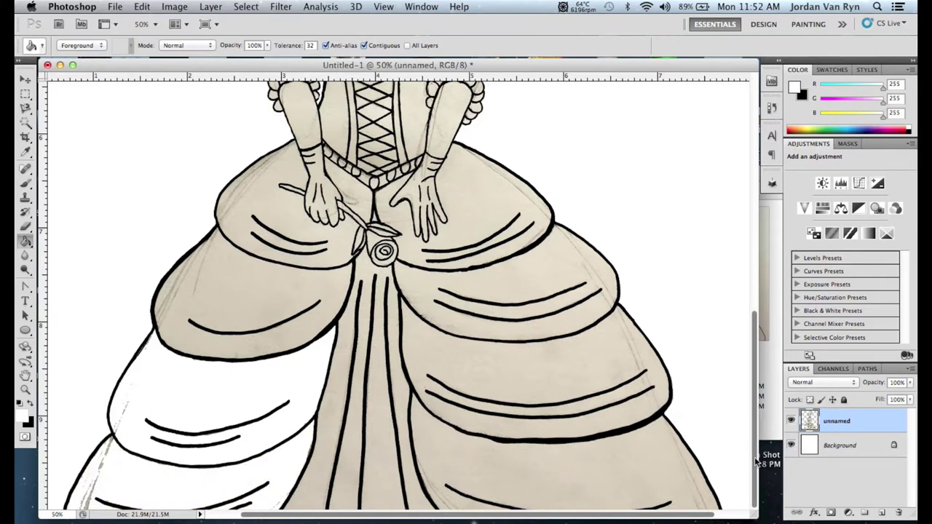
click(526, 462)
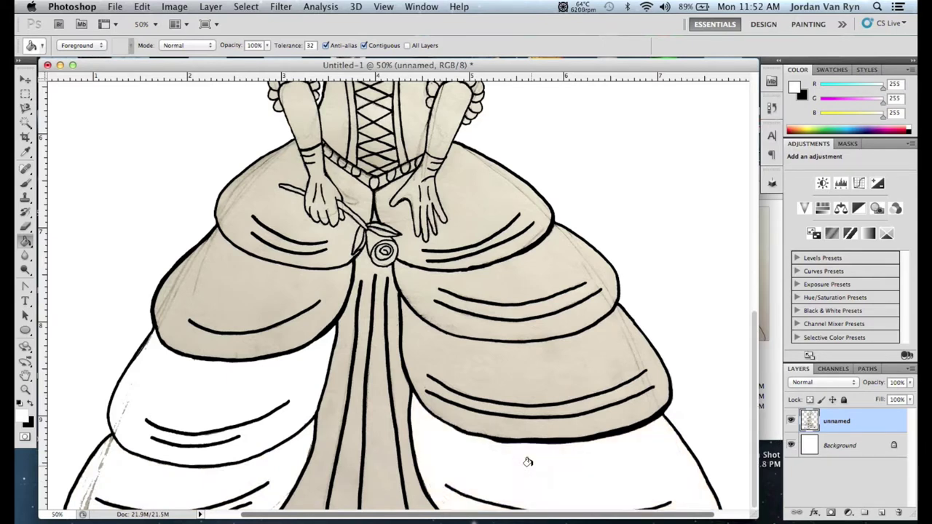
click(569, 360)
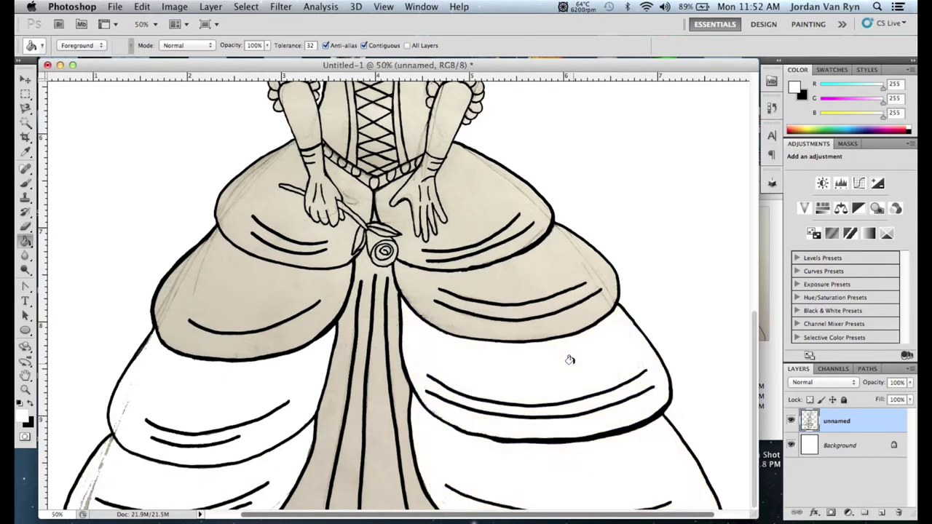
click(555, 267)
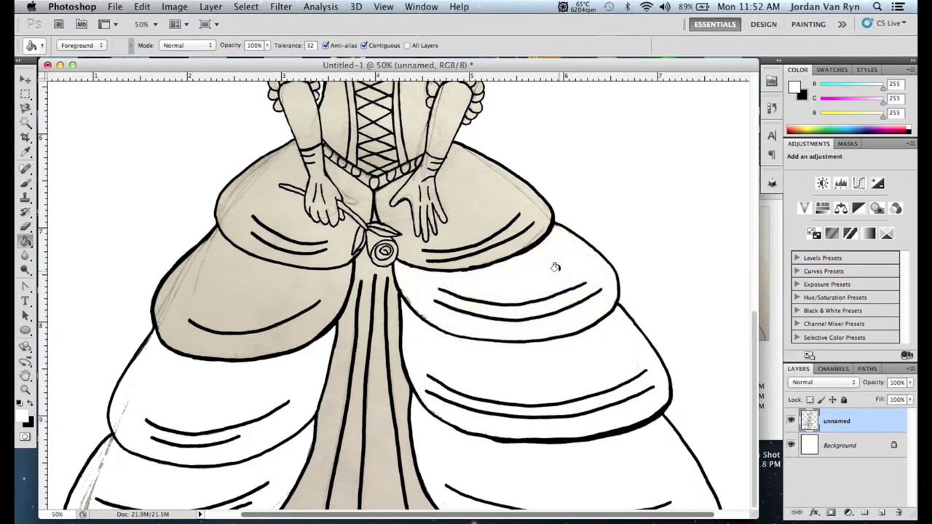
click(495, 200)
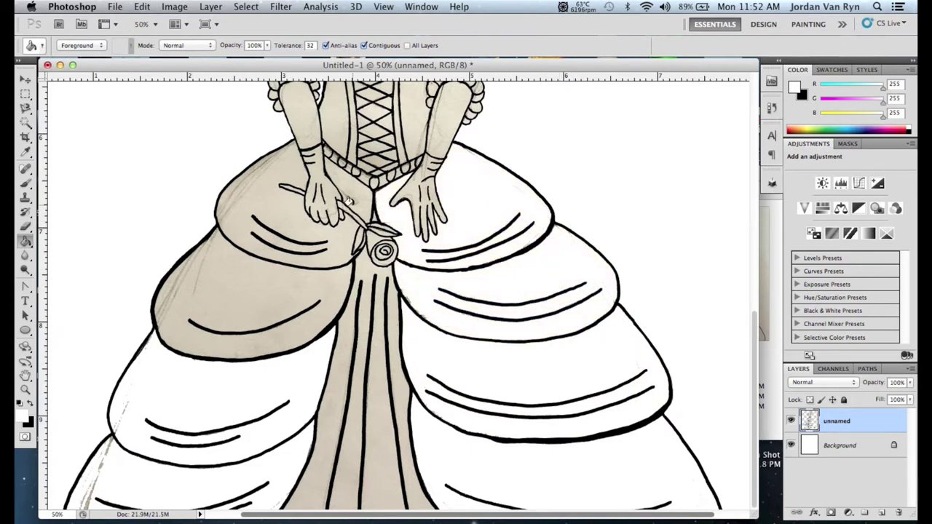
click(322, 235)
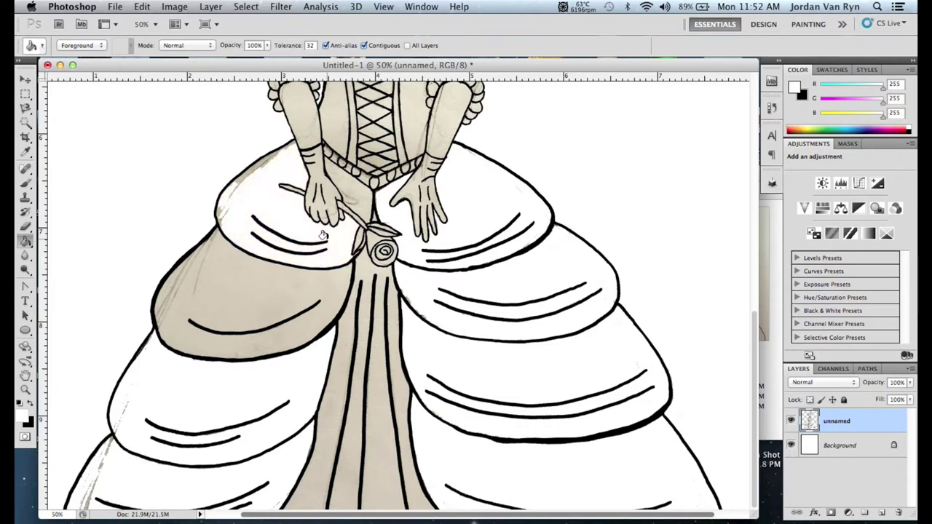
click(273, 298)
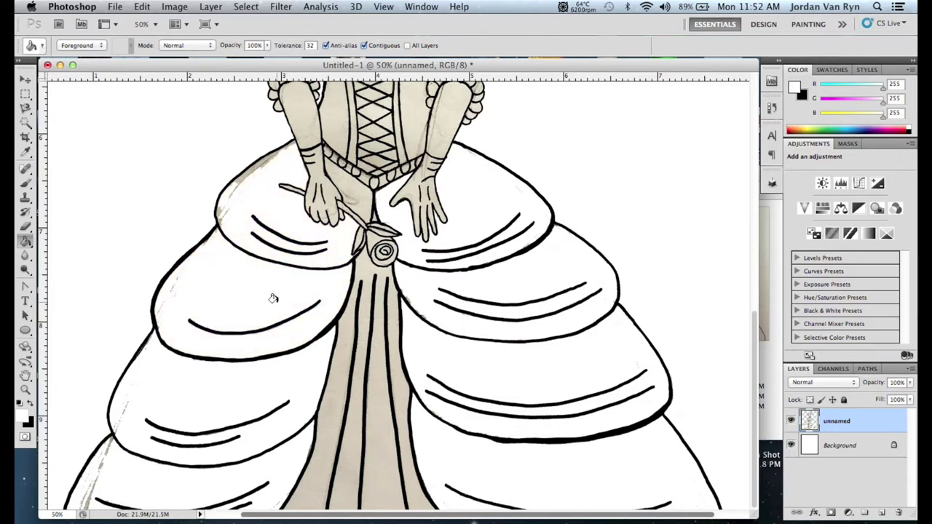
click(356, 194)
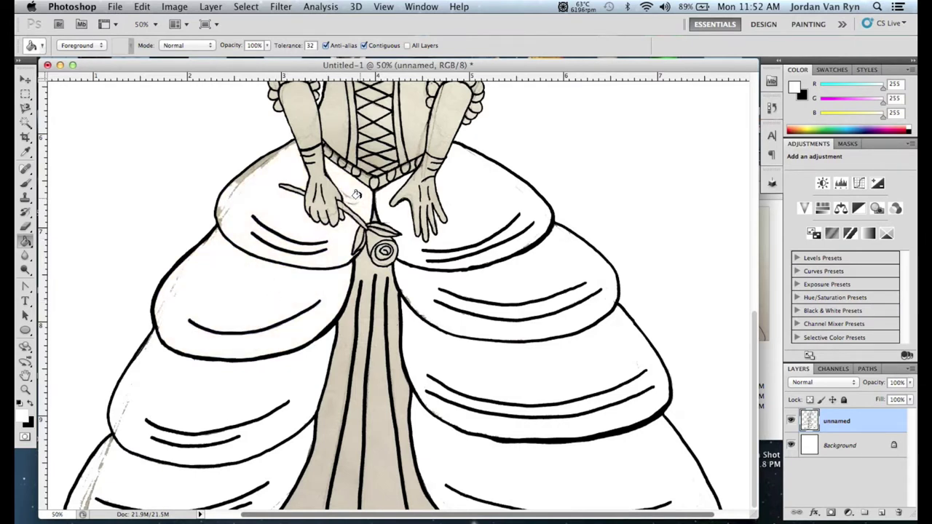
click(380, 385)
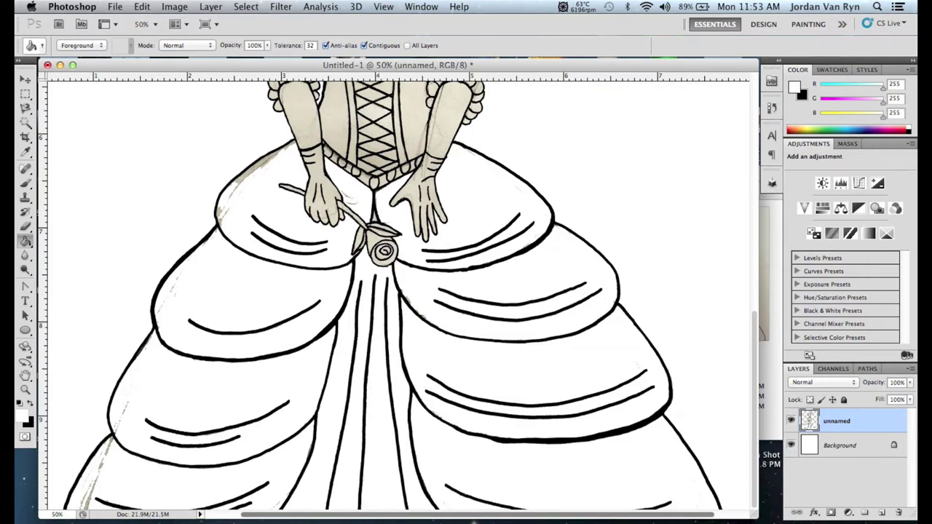
click(384, 7)
click(410, 110)
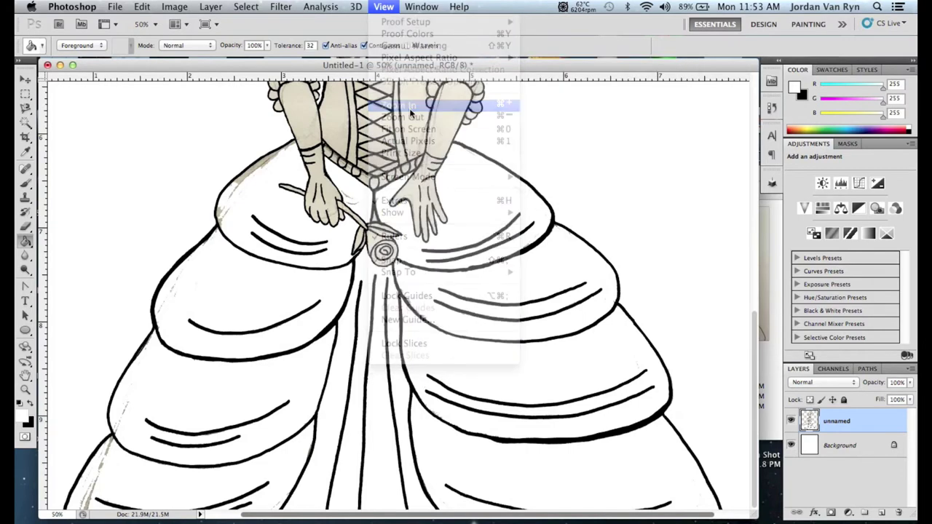
Zoom the view in to 100%
click(421, 6)
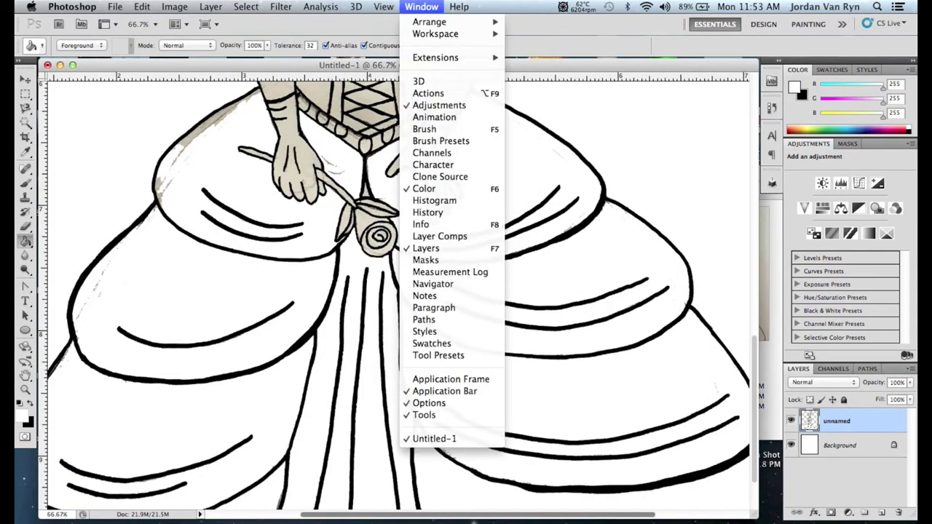
mouse_move(384, 6)
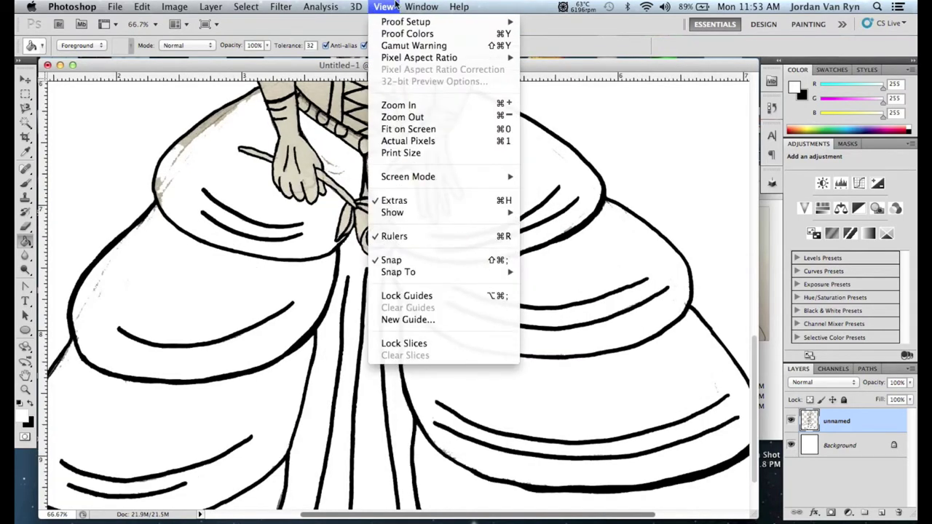
click(433, 107)
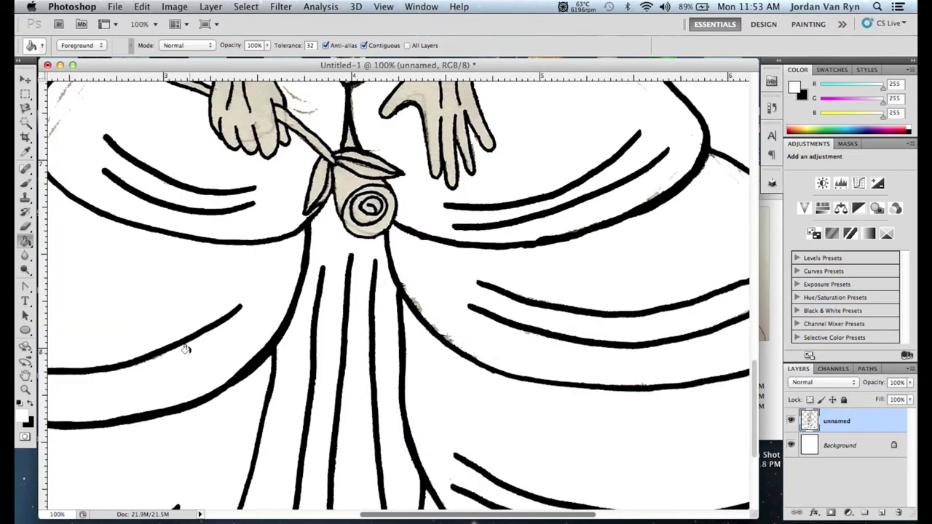
Choose the Brush Tool and set its hard round tip to 20 px
click(26, 186)
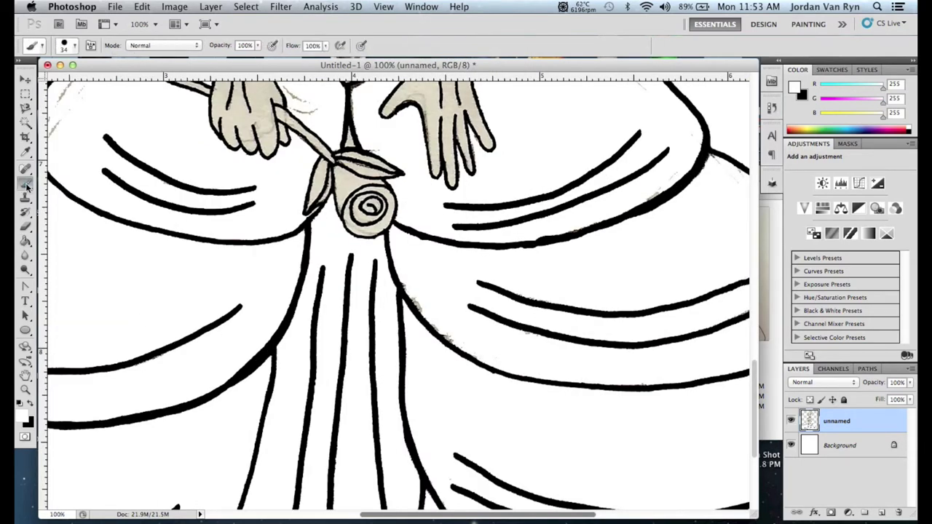
click(29, 186)
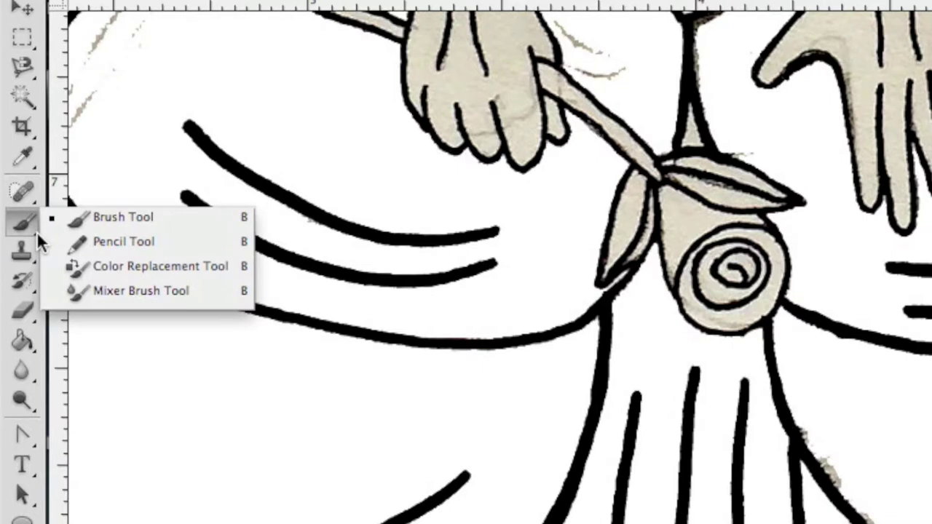
click(76, 221)
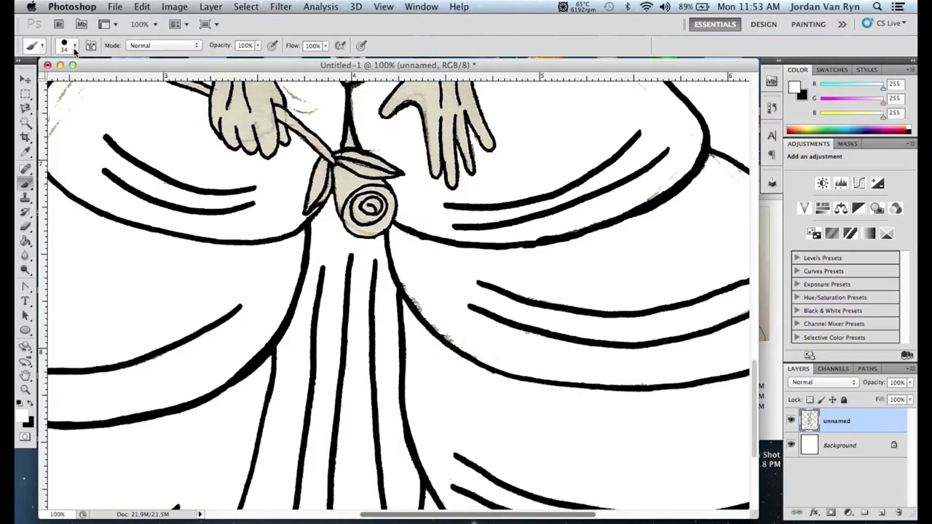
click(74, 50)
drag(51, 81, 49, 81)
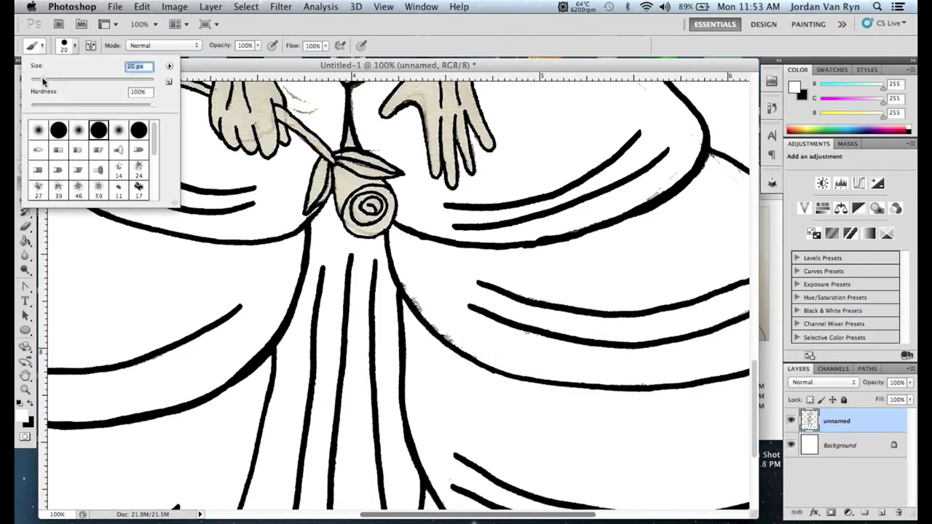
key(Return)
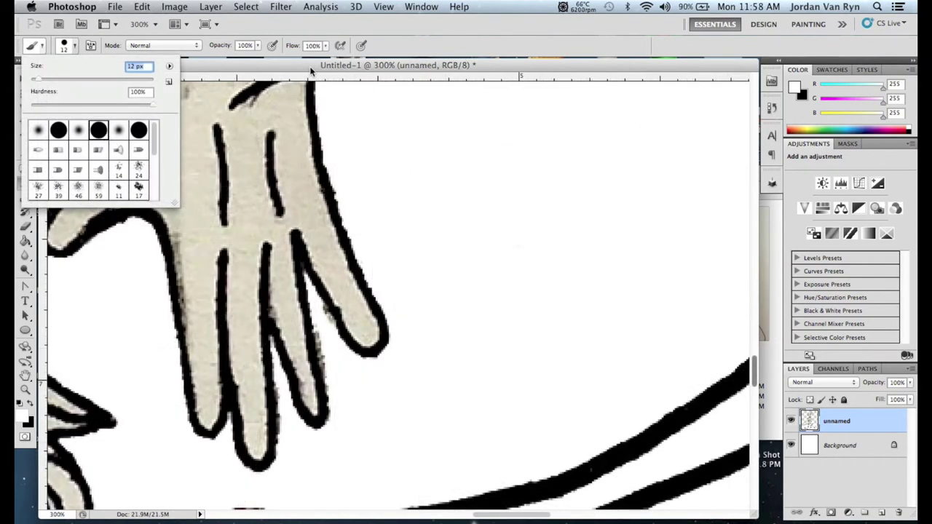
click(26, 109)
Trace a Magnetic Lasso selection around the tan speck by the finger, then deselect it
drag(27, 110, 73, 138)
click(302, 268)
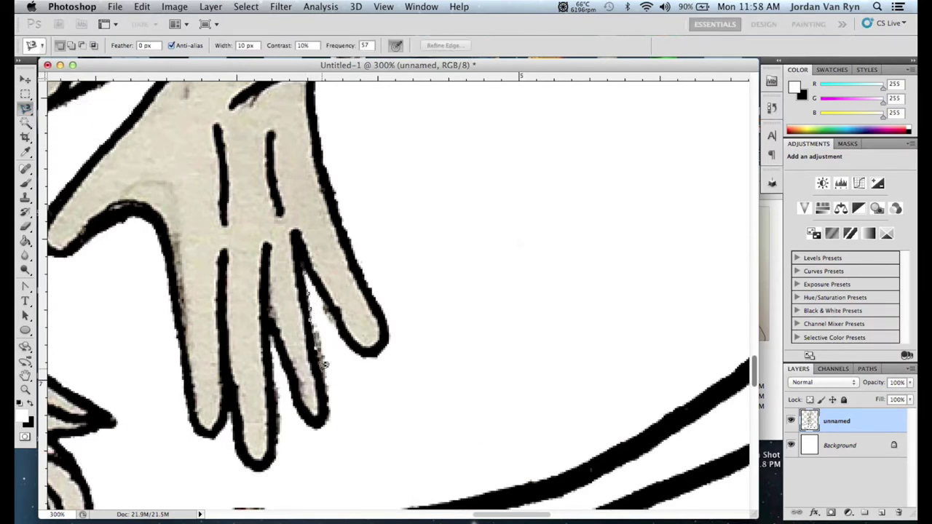
click(351, 430)
click(389, 397)
click(362, 356)
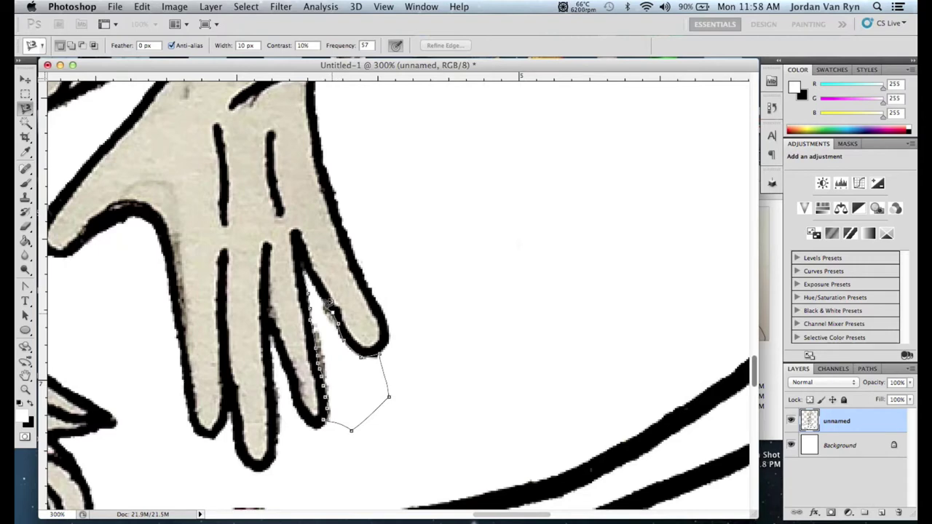
click(304, 269)
key(b)
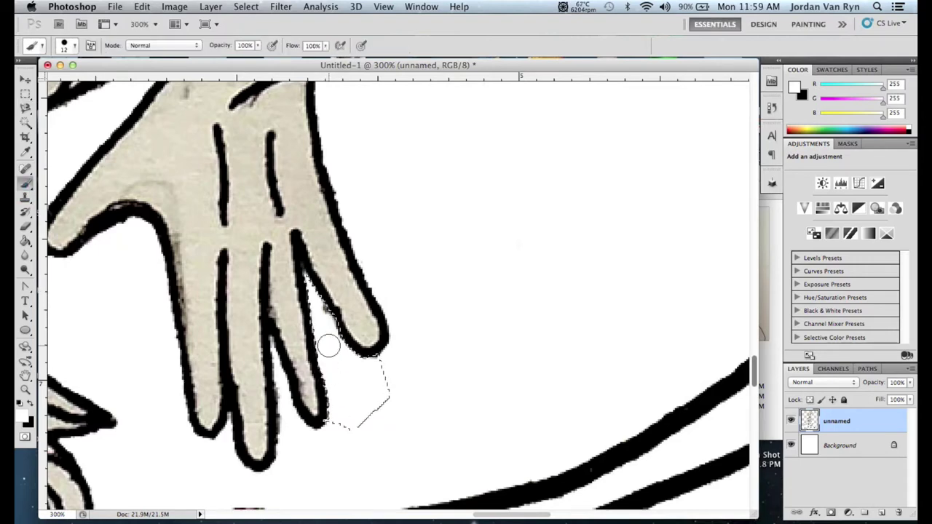
click(246, 6)
click(258, 35)
Select the area beside the finger with the Polygonal Lasso and paint the stray tan white
scroll(755, 380, down, 6)
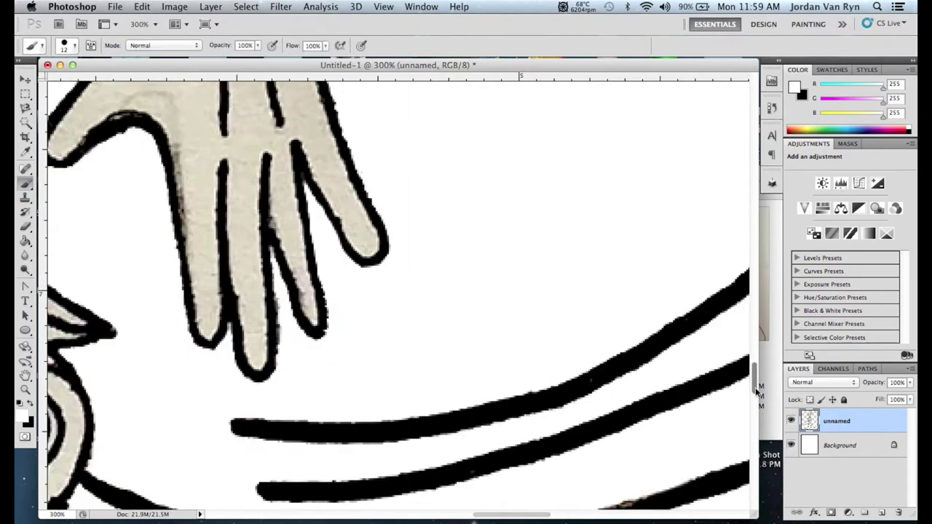
click(26, 108)
click(73, 121)
click(273, 214)
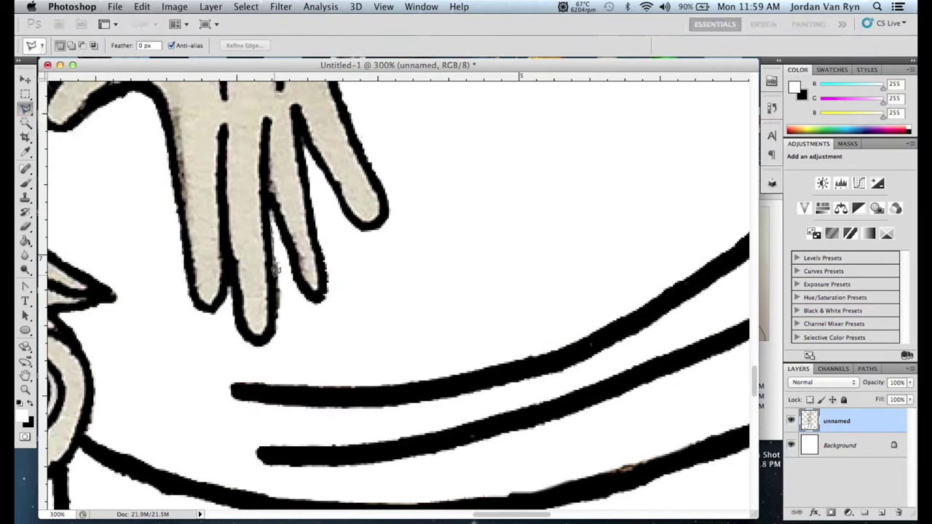
click(276, 339)
click(326, 336)
click(274, 214)
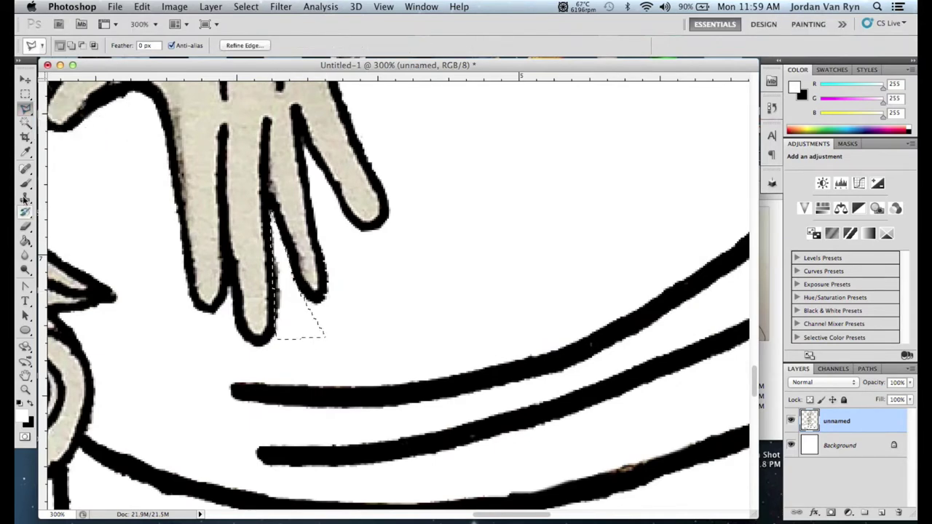
key(b)
key(super+d)
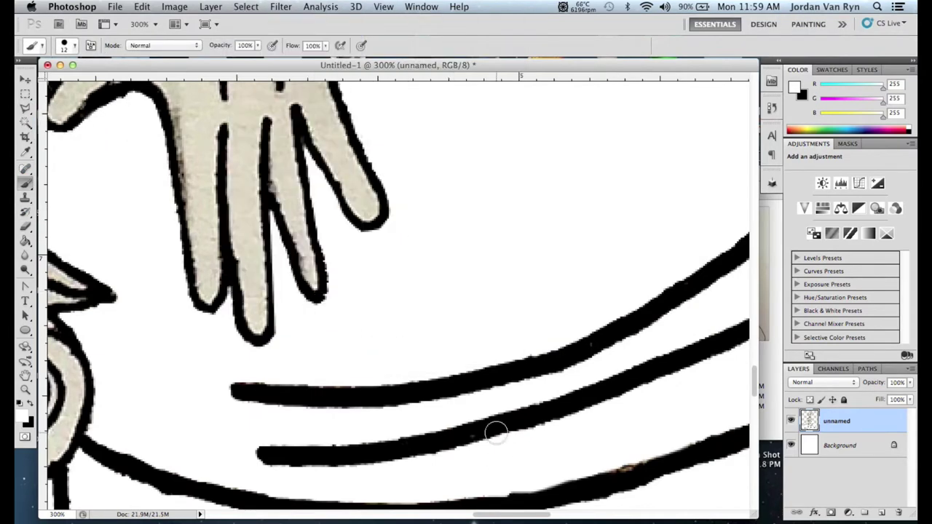
drag(634, 454, 488, 486)
Zoom back to 100%, return to the Brush, and zoom in to 200% on the hands
click(247, 7)
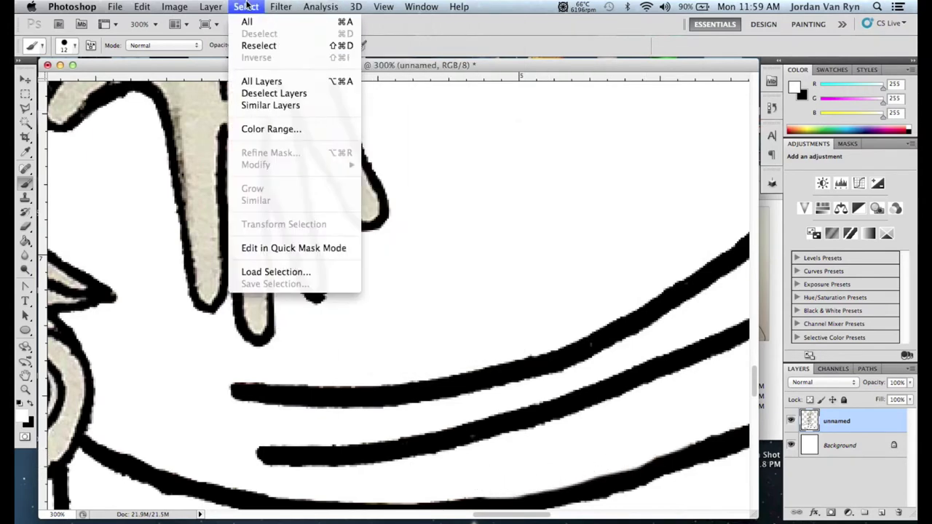
click(408, 141)
drag(412, 514, 350, 514)
key(g)
click(142, 6)
key(Escape)
key(b)
key(super+plus)
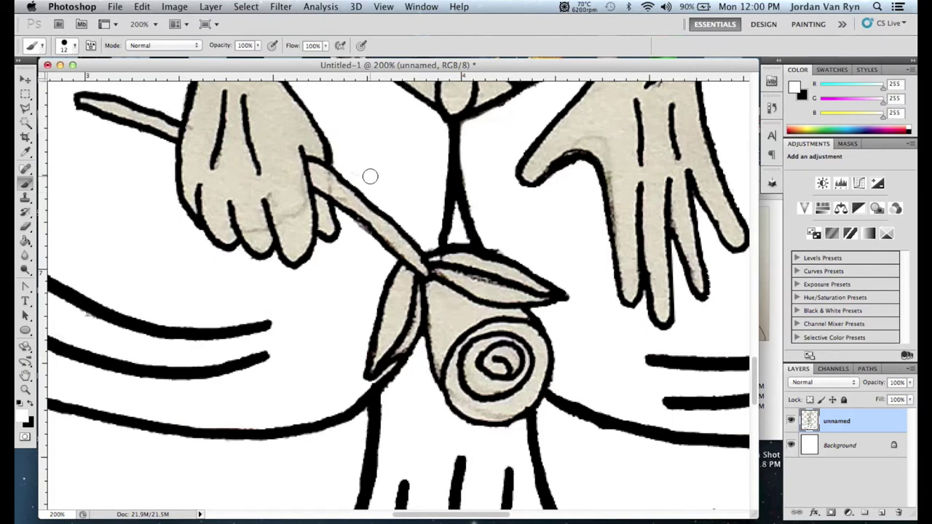
Set the brush to 76 px and paint white over grey patches inside the left skirt outline
scroll(370, 175, up, 5)
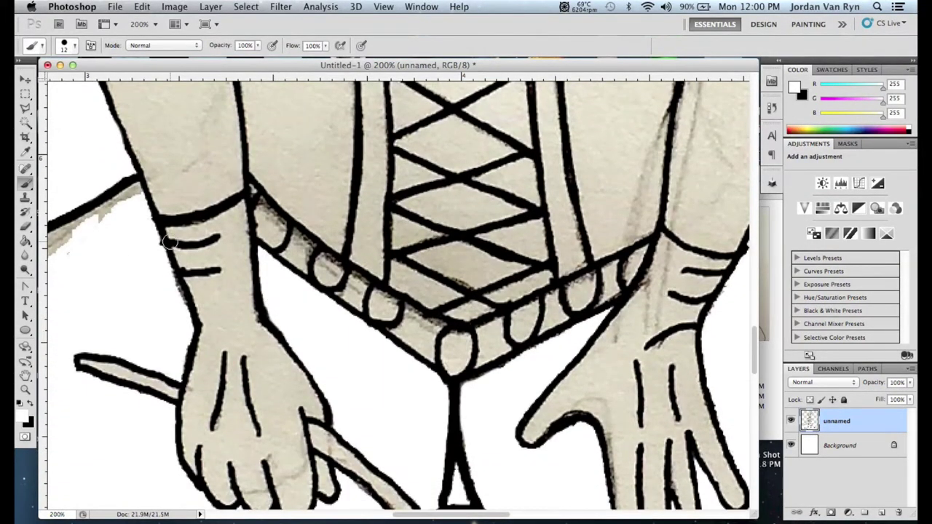
scroll(274, 304, left, 10)
click(74, 45)
text(76)
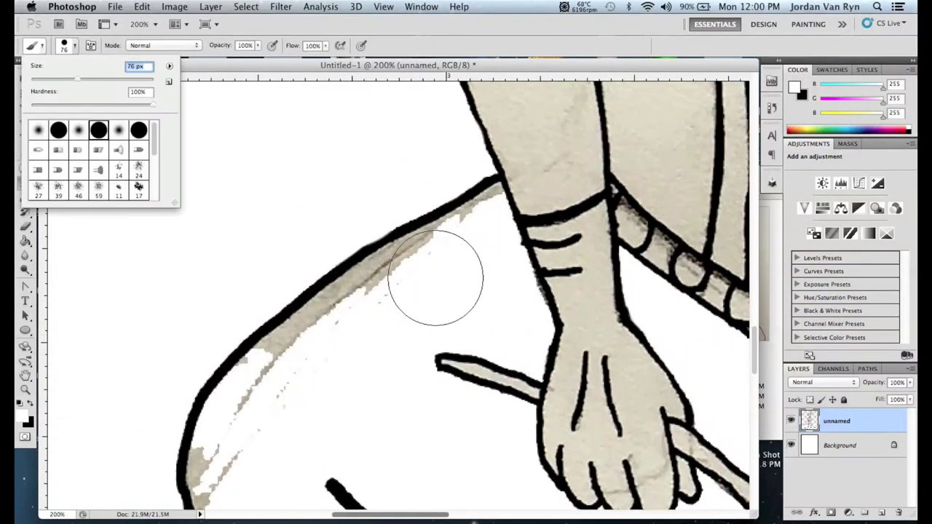
key(Return)
scroll(232, 264, down, 5)
mouse_move(232, 264)
mouse_down()
mouse_move(243, 306)
mouse_move(235, 336)
mouse_up()
Select the grey patches along the skirt outline with the Polygonal Lasso and brush white inside
scroll(413, 275, up, 4)
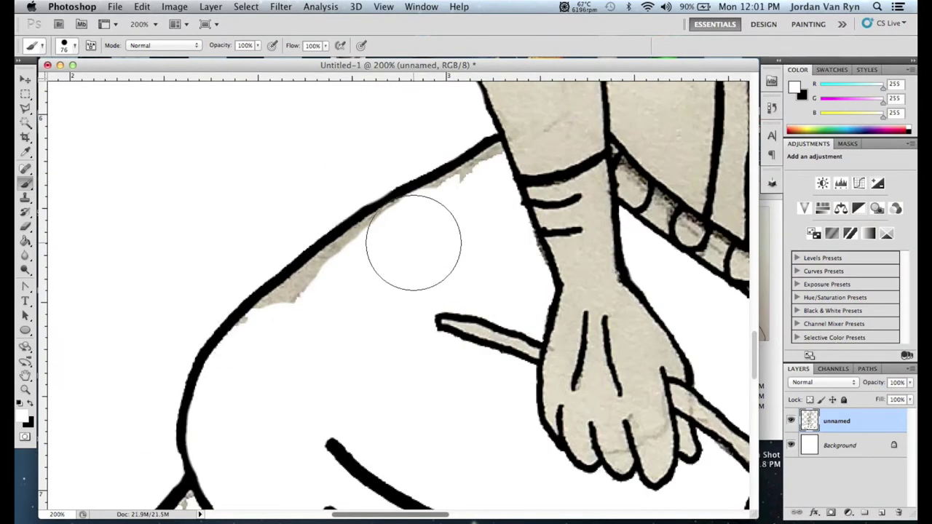
key(l)
click(501, 138)
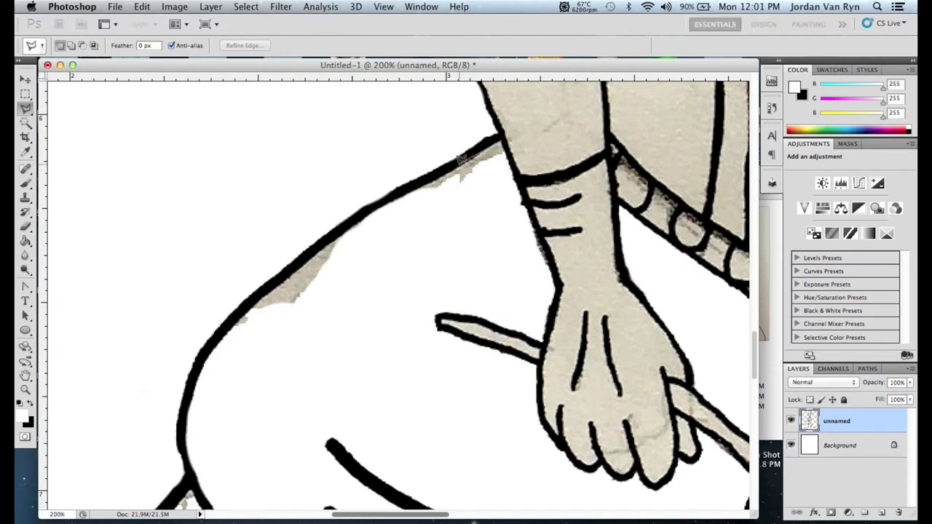
click(356, 217)
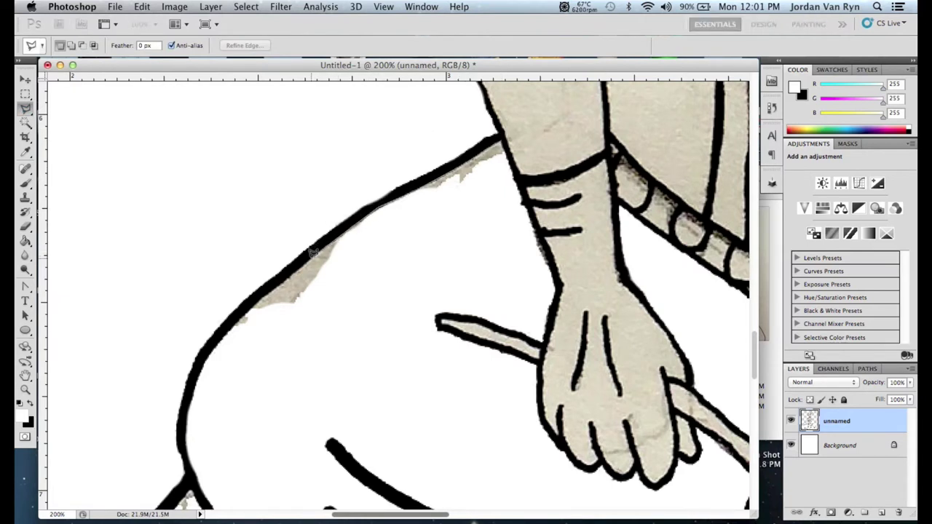
click(208, 357)
click(415, 350)
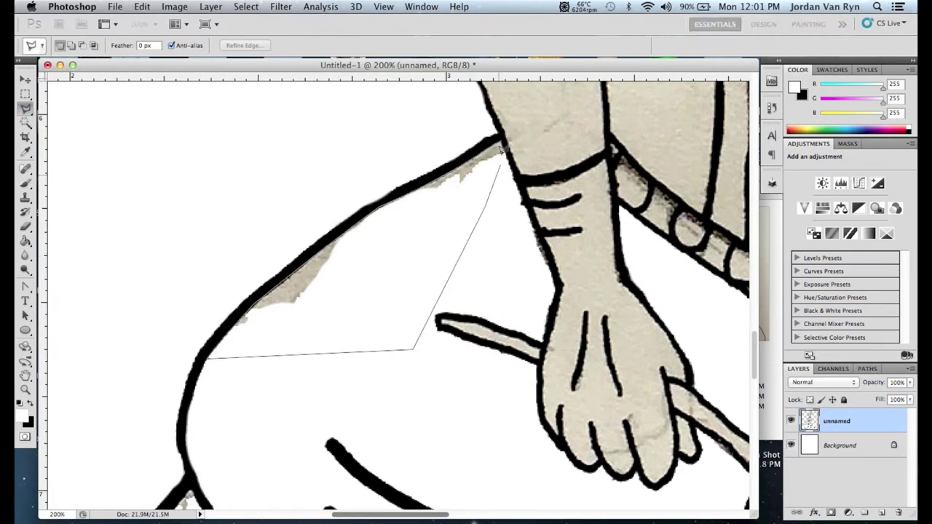
click(501, 139)
click(26, 195)
click(26, 182)
mouse_move(505, 190)
mouse_down()
mouse_move(323, 243)
mouse_move(269, 299)
mouse_up()
Clear the selection, adjust the brush size, and paint white over the leftover grey patch
click(383, 7)
click(262, 33)
drag(754, 368, 755, 413)
click(64, 45)
click(140, 68)
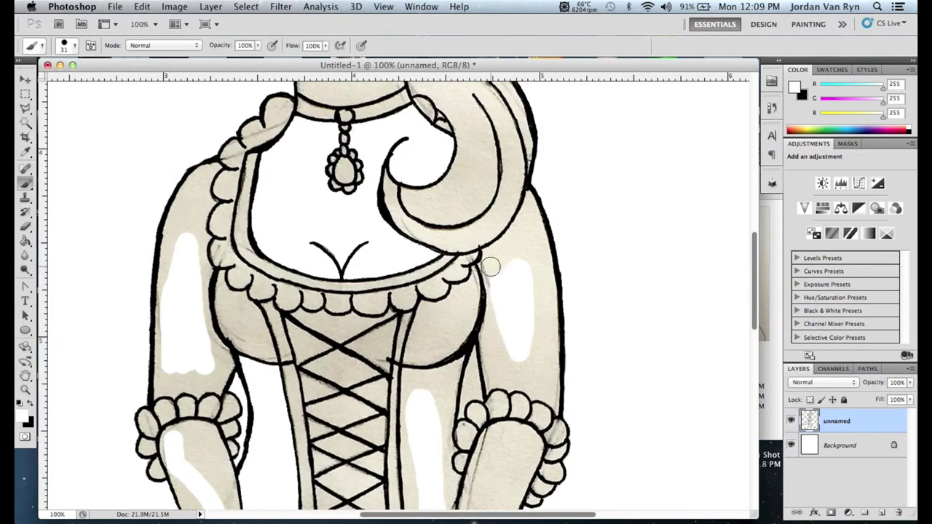
drag(490, 267, 504, 291)
Fill the beige arm area and the gap beside the right arm with white
key(g)
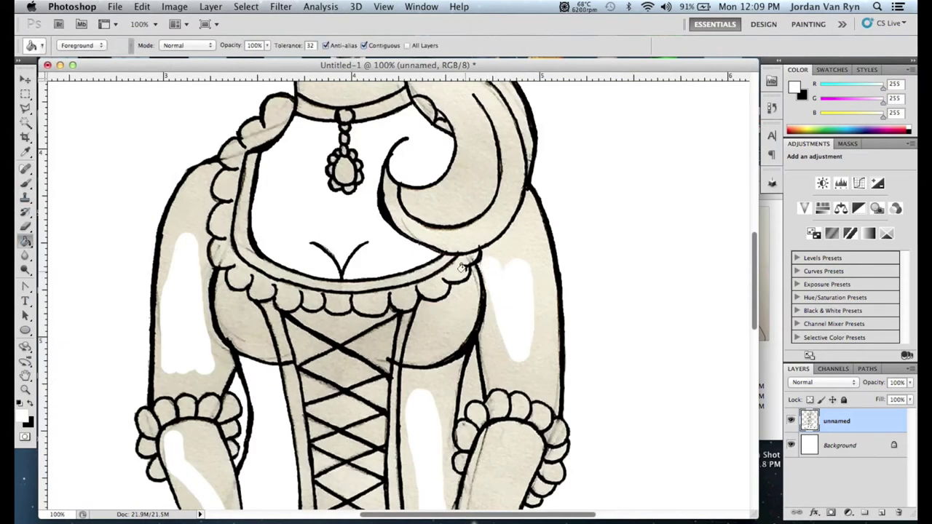
click(495, 276)
key(b)
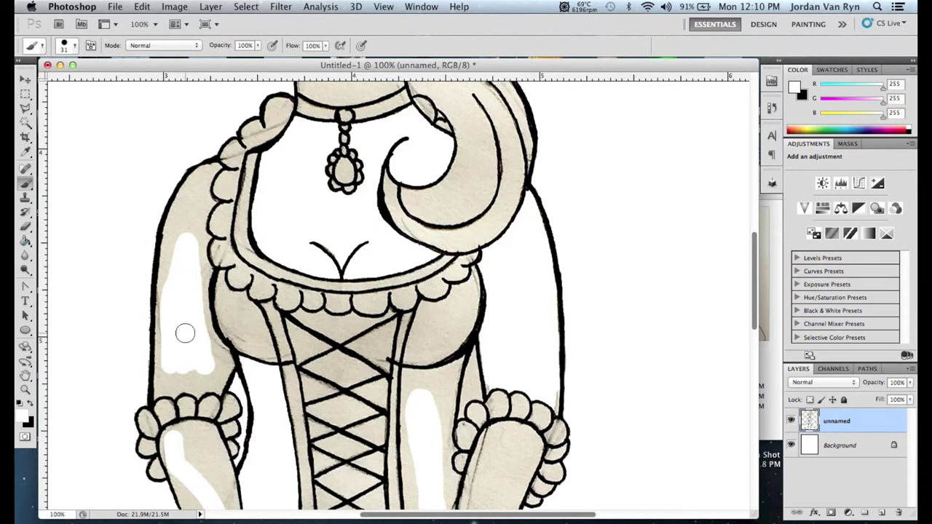
key(g)
click(547, 390)
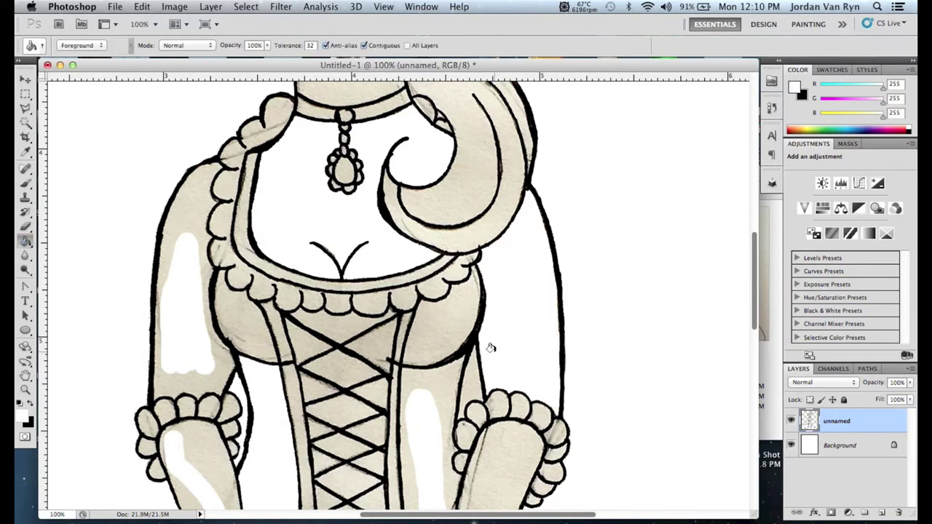
Fill the neck area with white and paint white under the left eyebrow
scroll(728, 255, up, 5)
key(b)
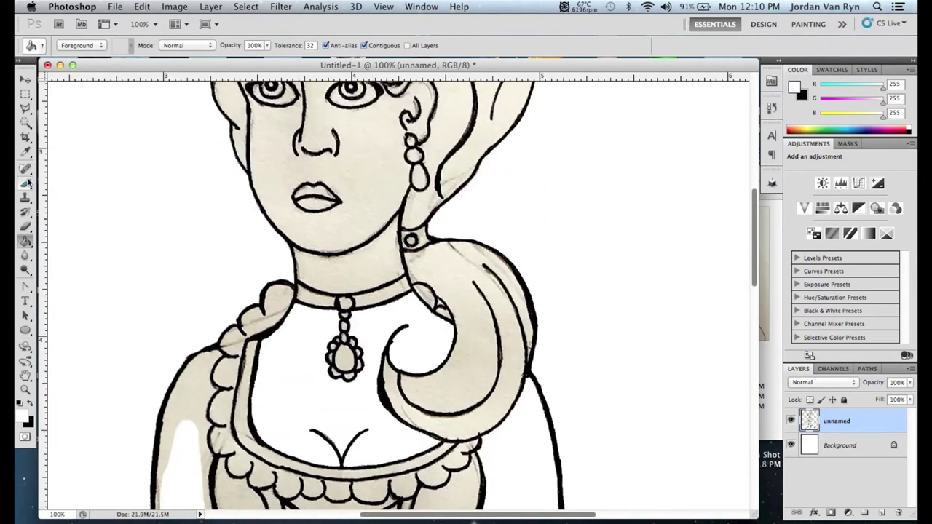
drag(319, 265, 397, 255)
key(g)
click(370, 269)
click(25, 122)
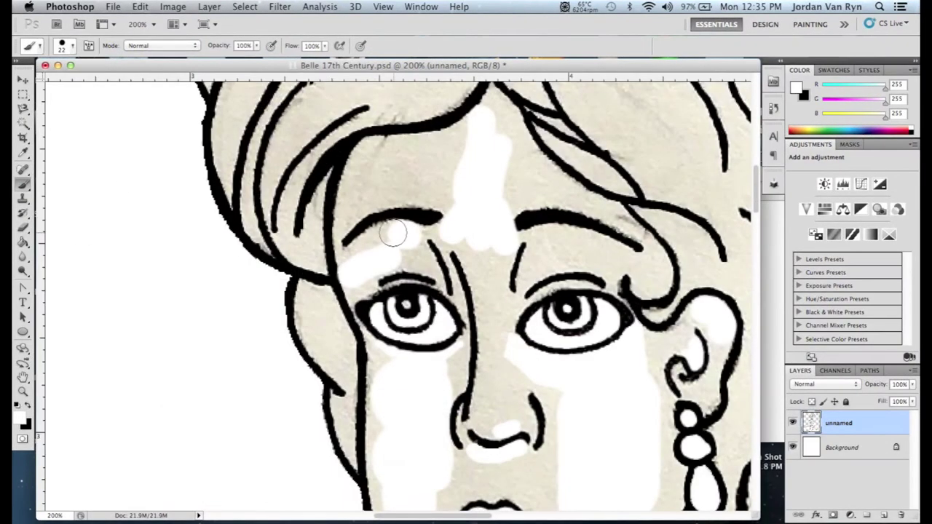
drag(393, 233, 364, 250)
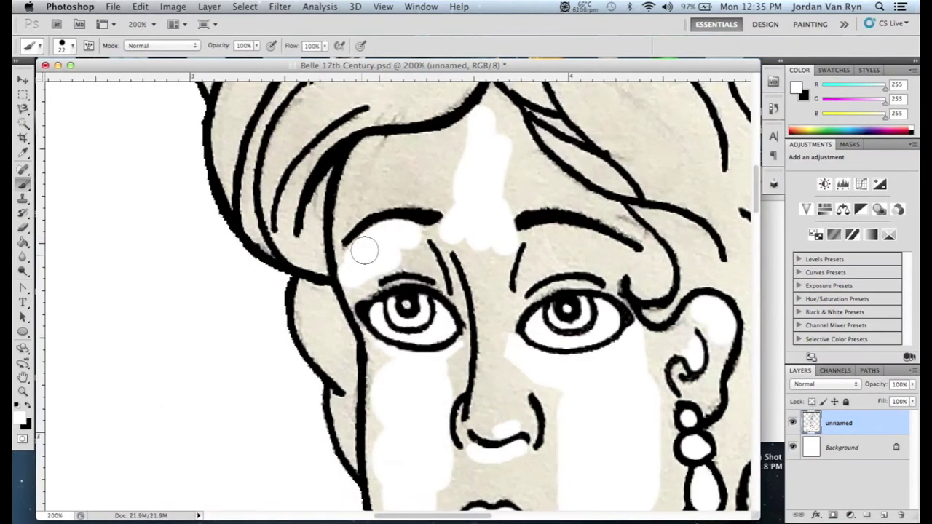
Paint white under the right eyebrow, then reduce the brush from 13 px to 1 px
drag(537, 239, 617, 253)
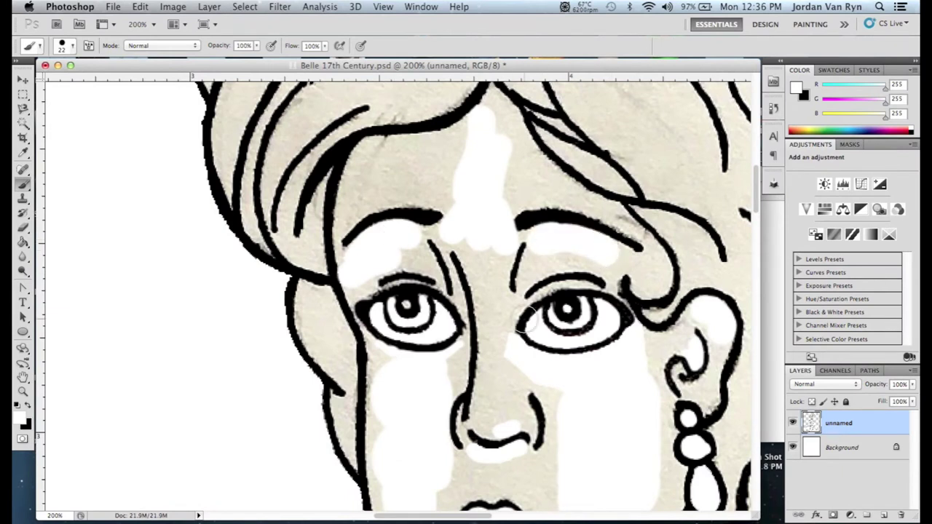
click(62, 45)
text(13)
key(Return)
click(62, 45)
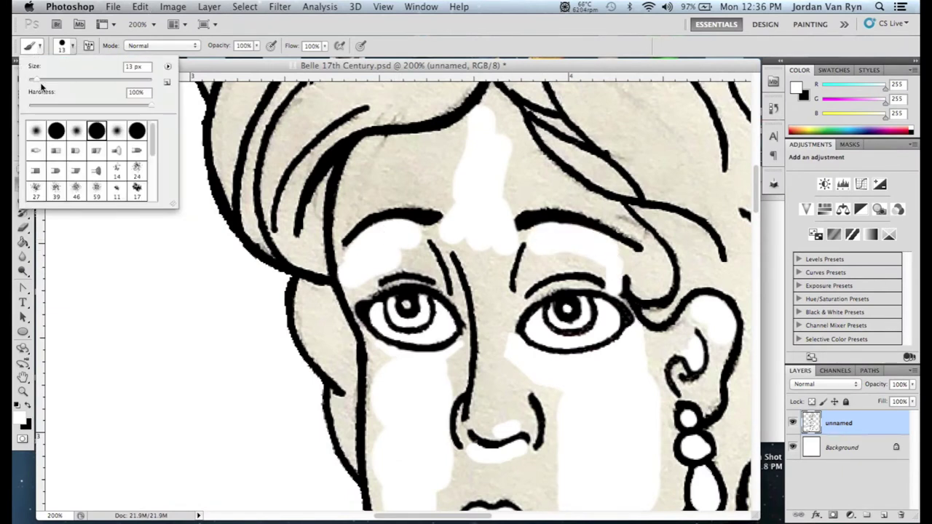
drag(34, 82, 28, 82)
key(Return)
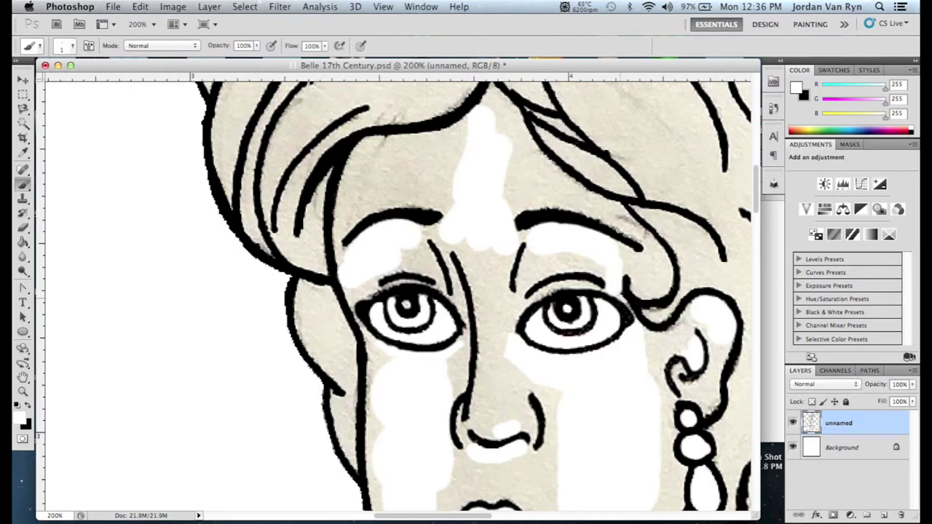
Zoom out to 100% and fill the face with white using the Paint Bucket
click(383, 7)
click(408, 179)
key(g)
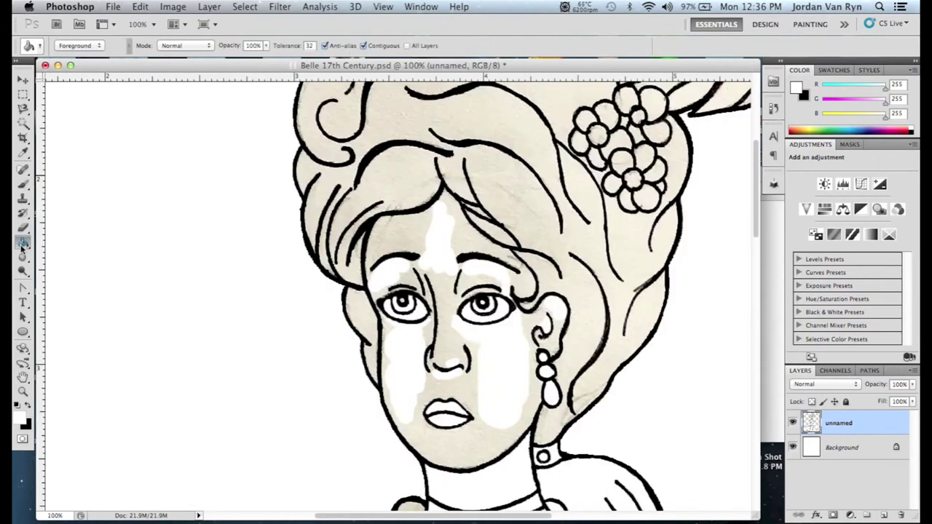
click(442, 333)
click(442, 334)
Set the brush to 13 px and fill the forehead and cheek areas with white
key(b)
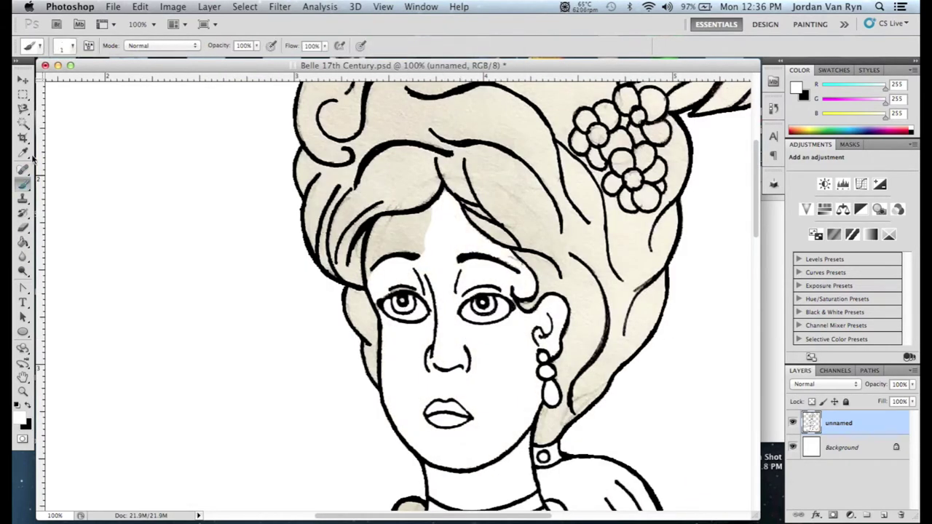
right_click(513, 255)
text(13)
key(Return)
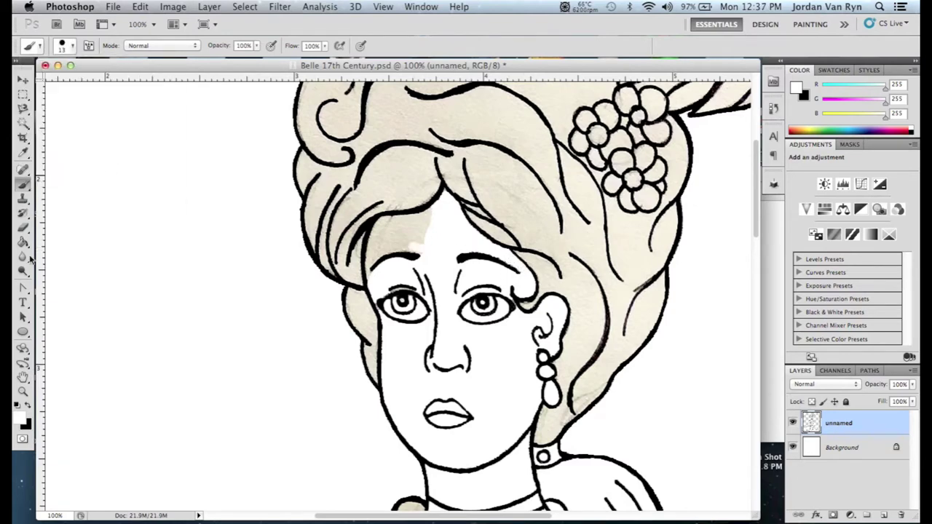
key(g)
click(375, 228)
click(341, 288)
Zoom in on the eyes, select the upper eyelid with Magnetic Lasso, fill it white, and deselect
key(super+equal)
key(super+equal)
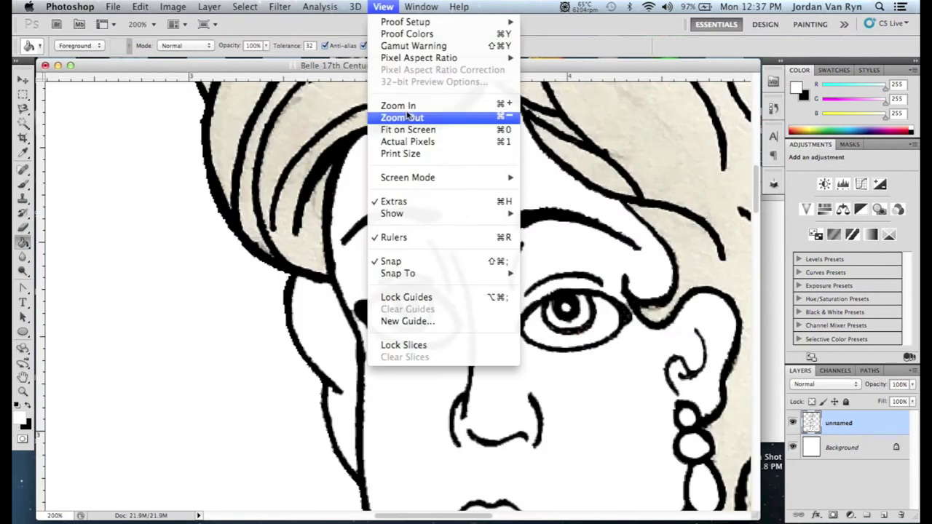
key(l)
mouse_move(405, 263)
mouse_down()
mouse_move(462, 277)
mouse_move(422, 272)
mouse_up()
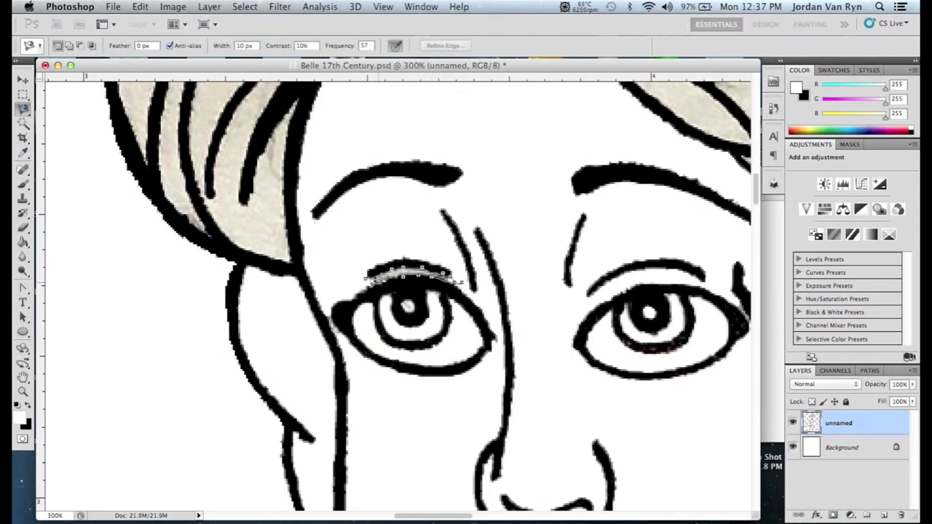
click(368, 275)
key(g)
click(411, 275)
key(b)
key(super+d)
Select along the outer eye edge near the eye corner with Magnetic Lasso
scroll(316, 229, right, 10)
key(l)
mouse_move(384, 275)
mouse_down()
mouse_move(401, 339)
mouse_move(377, 275)
mouse_up()
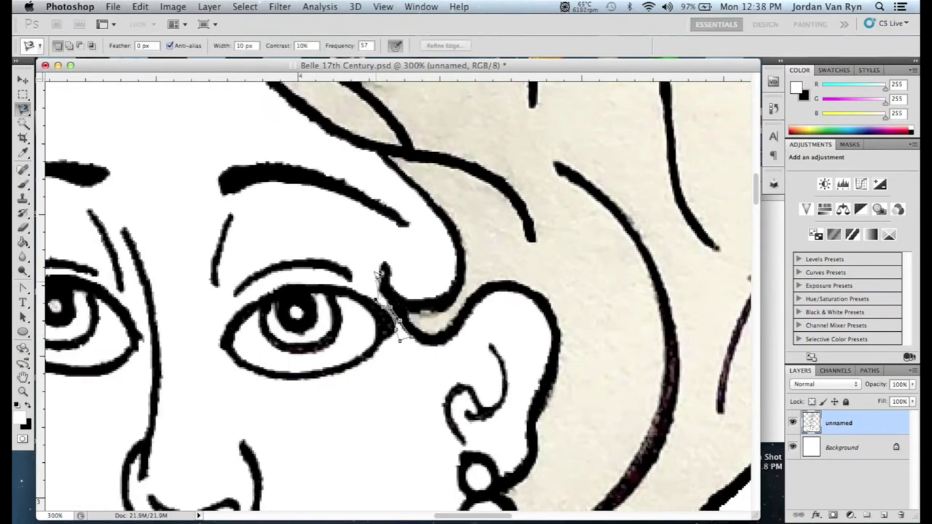
click(377, 276)
key(g)
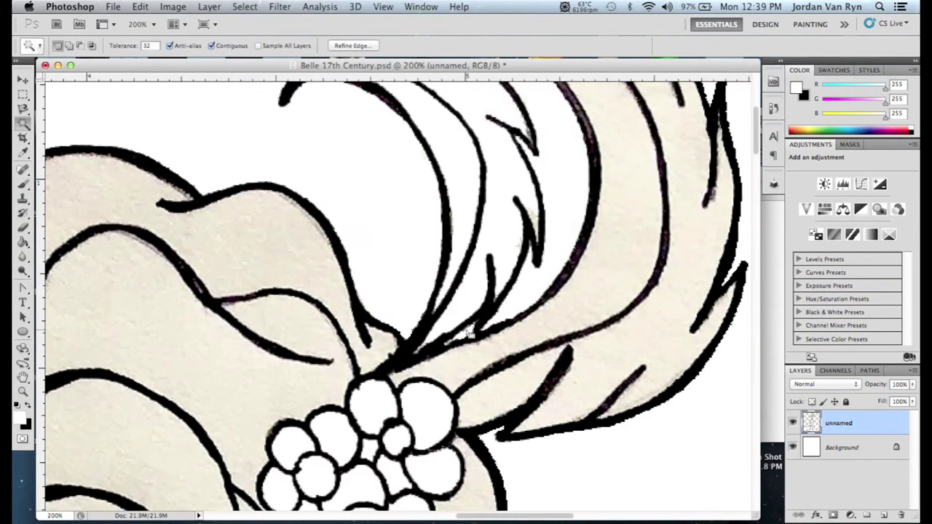
Trace a selection along the feather plume's ink edge to clean it up
key(l)
mouse_move(476, 314)
mouse_down()
mouse_move(441, 348)
mouse_move(478, 315)
mouse_move(503, 249)
mouse_up()
click(209, 6)
click(26, 138)
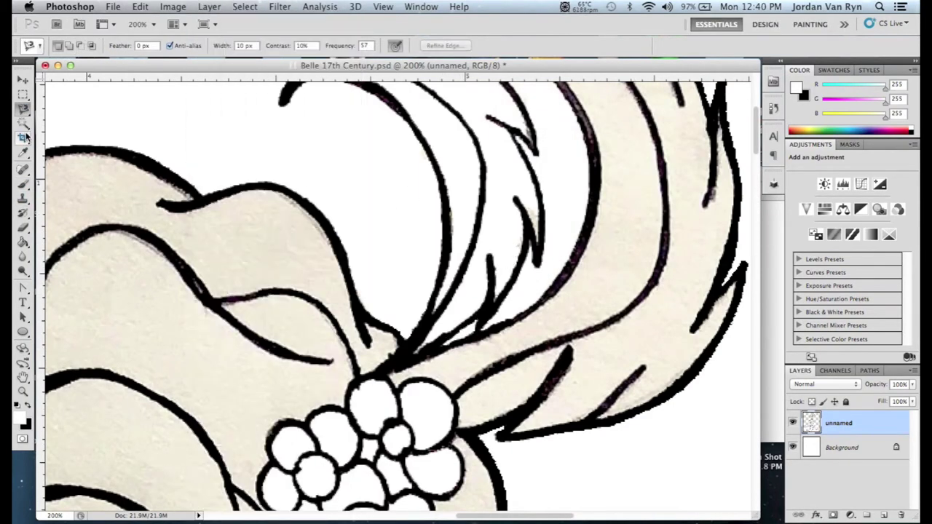
key(w)
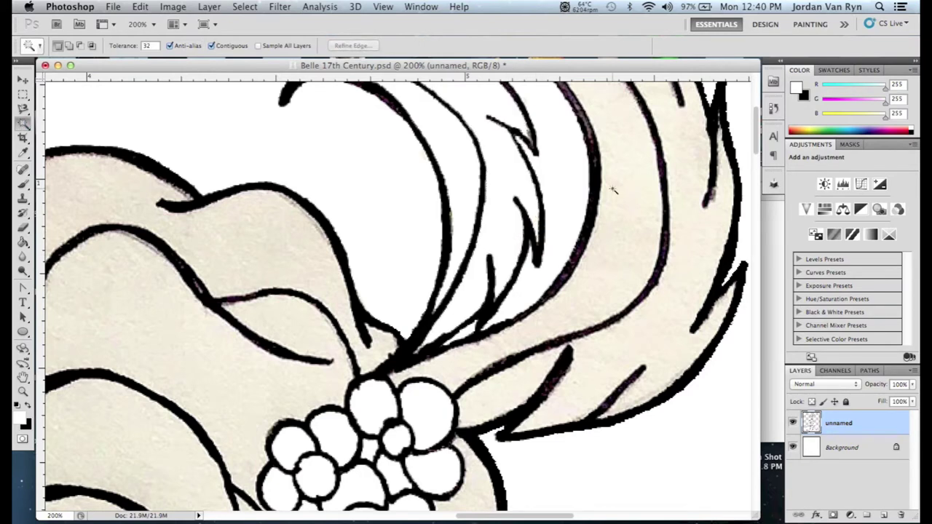
scroll(759, 147, up, 3)
key(e)
scroll(757, 138, up, 1)
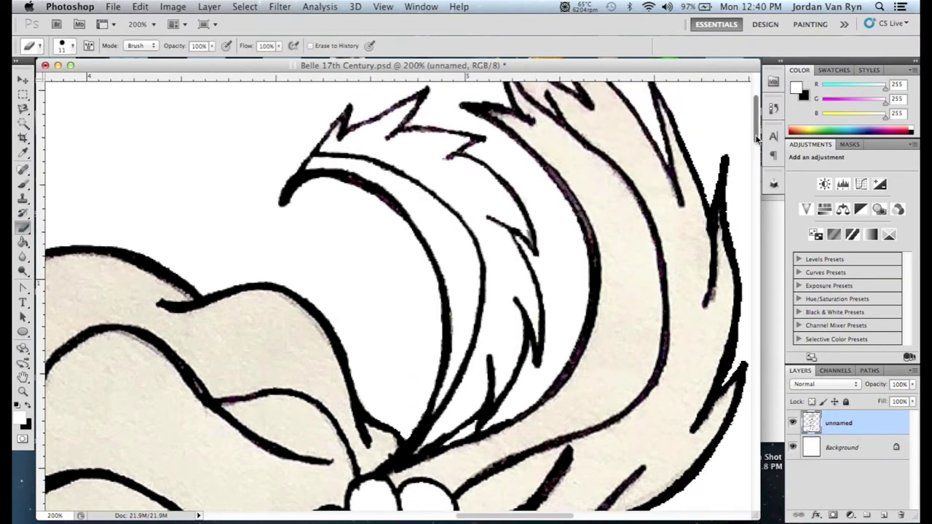
key(l)
click(531, 233)
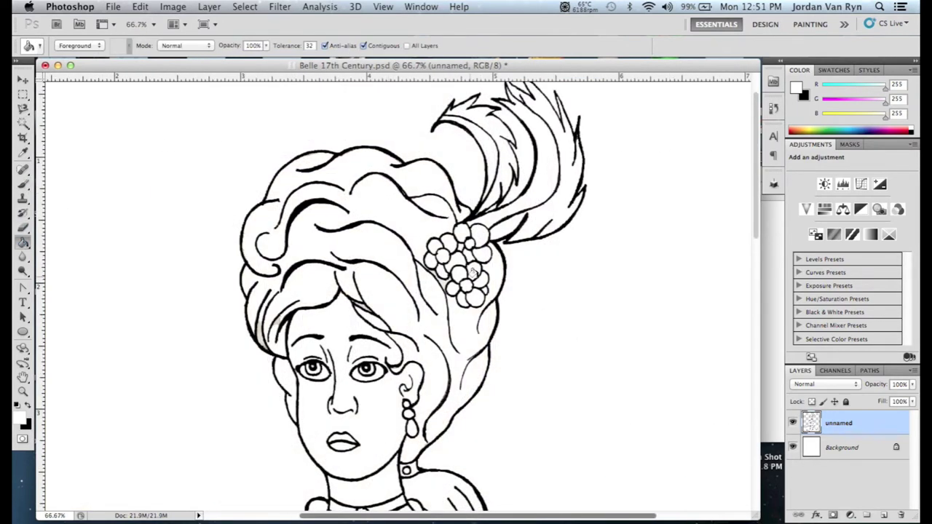
Zoom to 100% and fill the remaining part of the hair with white
click(383, 7)
click(405, 104)
click(140, 7)
click(211, 329)
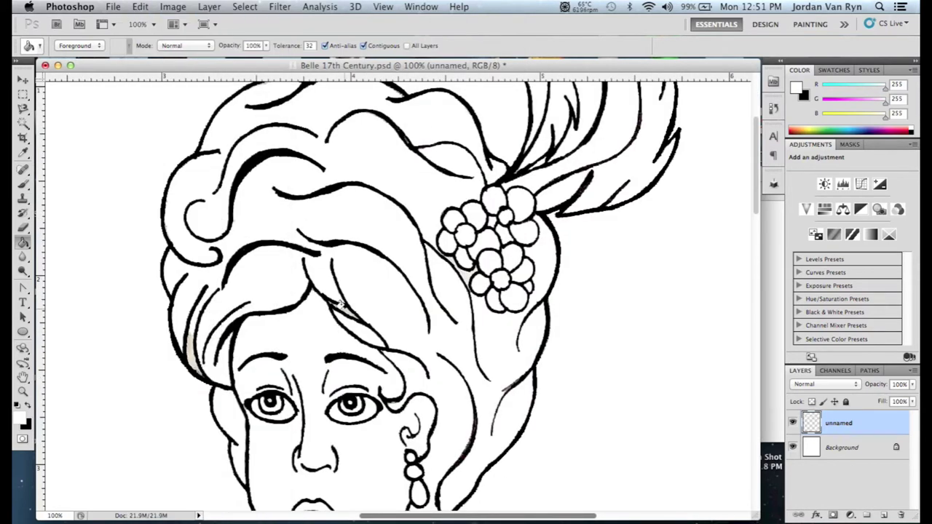
click(195, 368)
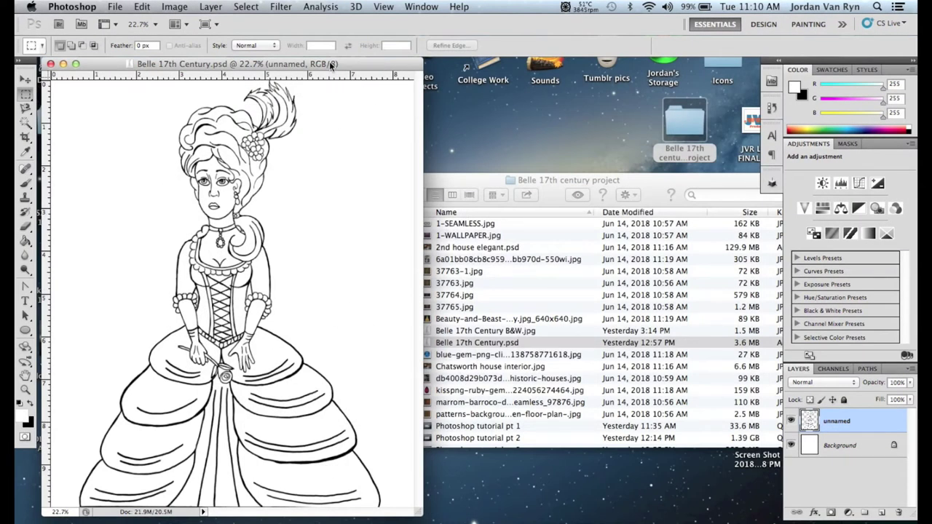
Add a new empty Layer 1, then switch to Finder and select 1-SEAMLESS.jpg
click(211, 6)
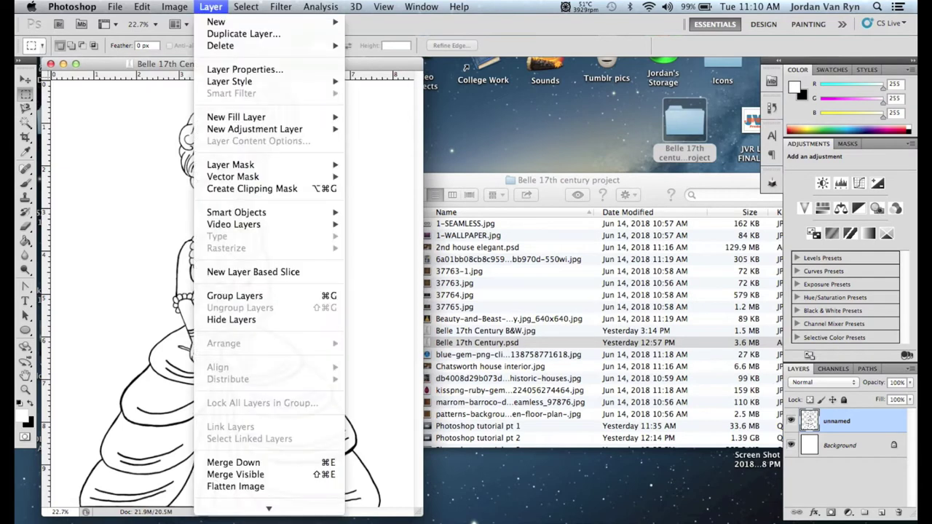
mouse_move(239, 24)
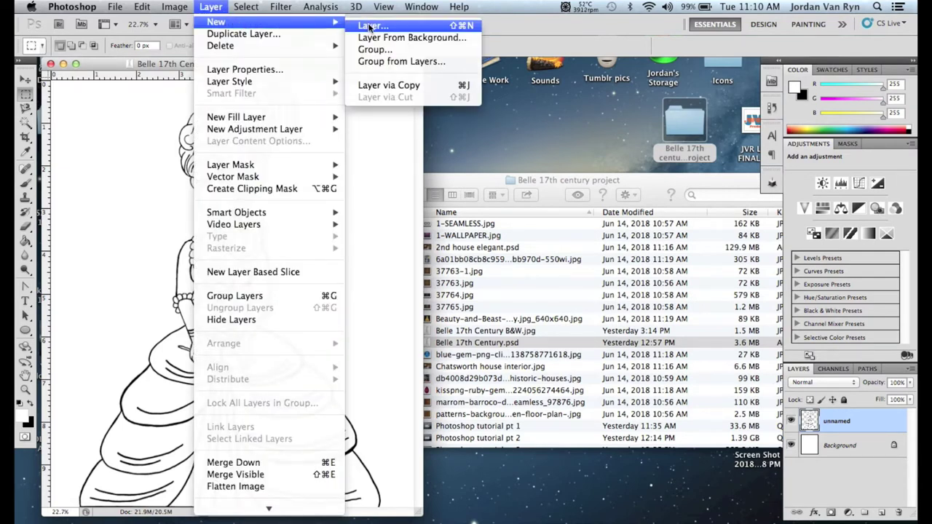
click(371, 26)
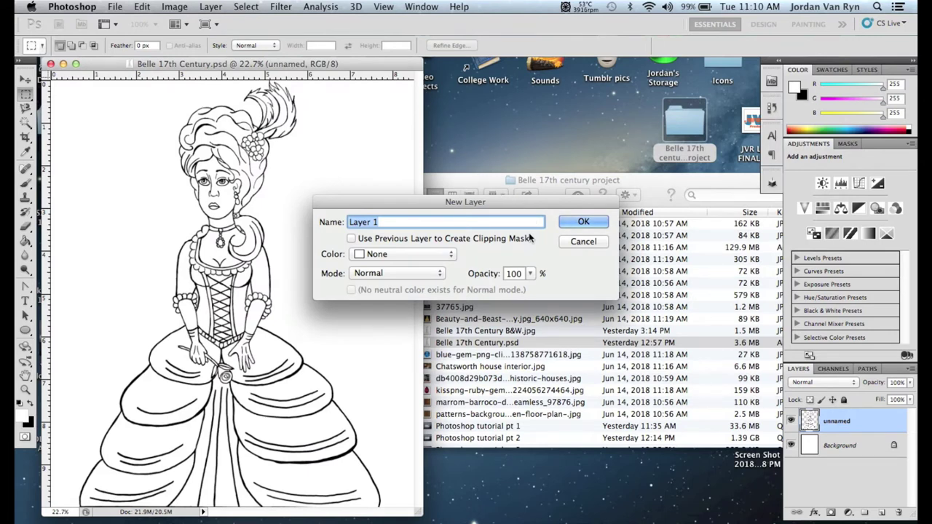
click(580, 223)
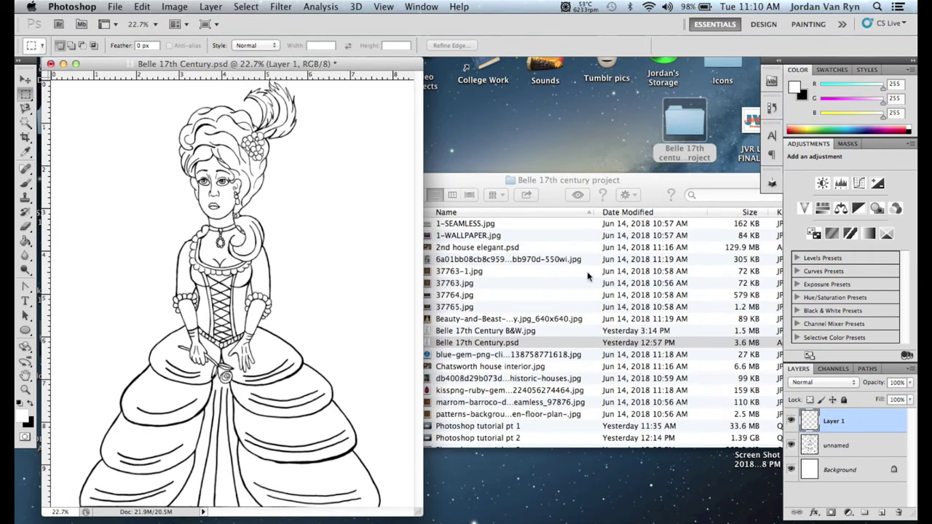
key(super+Tab)
click(523, 223)
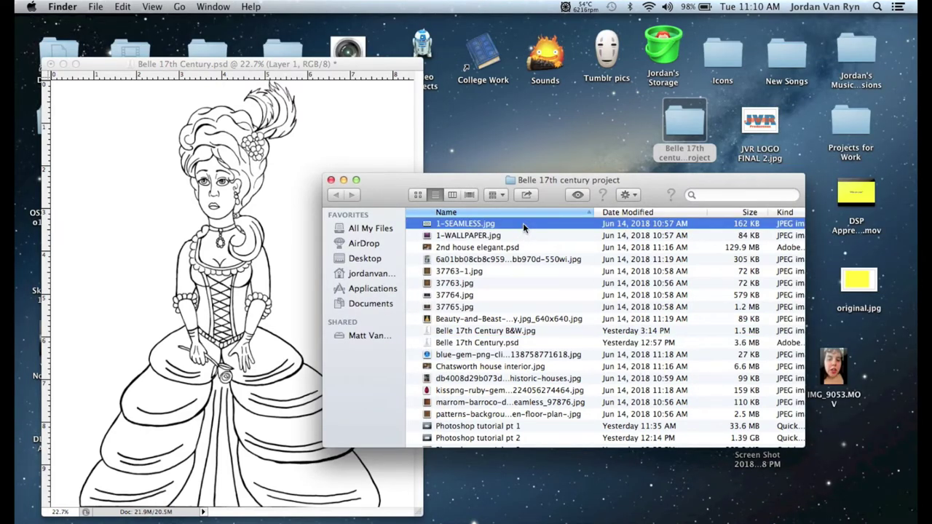
Show the project folder in column view, locate the blue-dress reference photo, and drag it onto the canvas
click(452, 194)
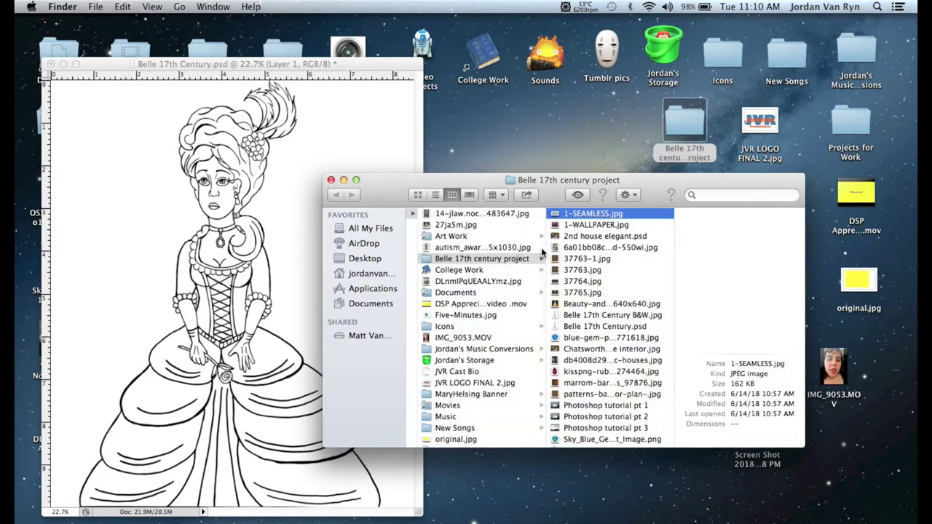
key(Down)
key(Down)
key(Down)
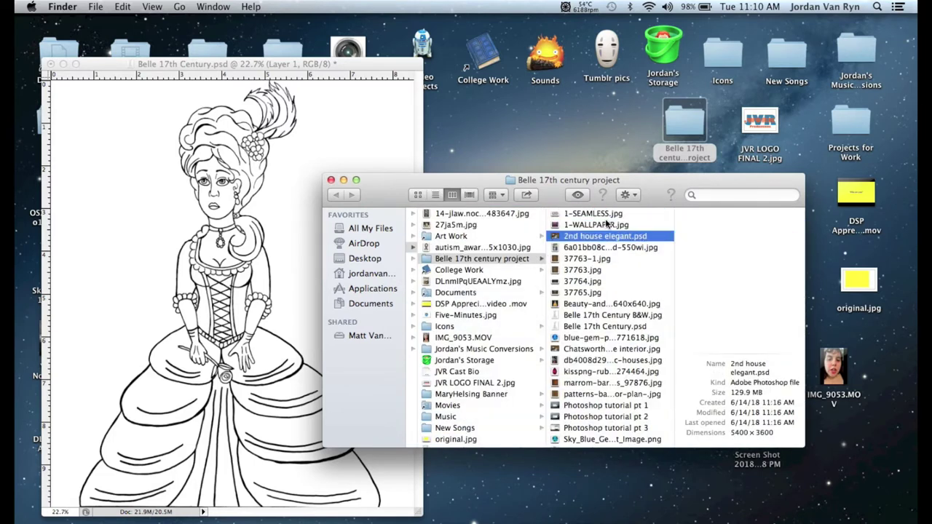
key(Down)
key(Up)
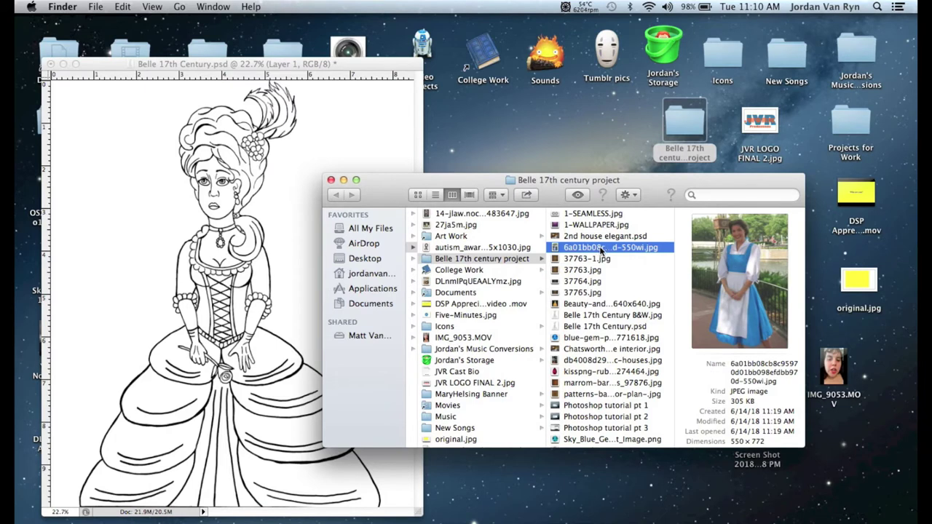
drag(602, 250, 280, 306)
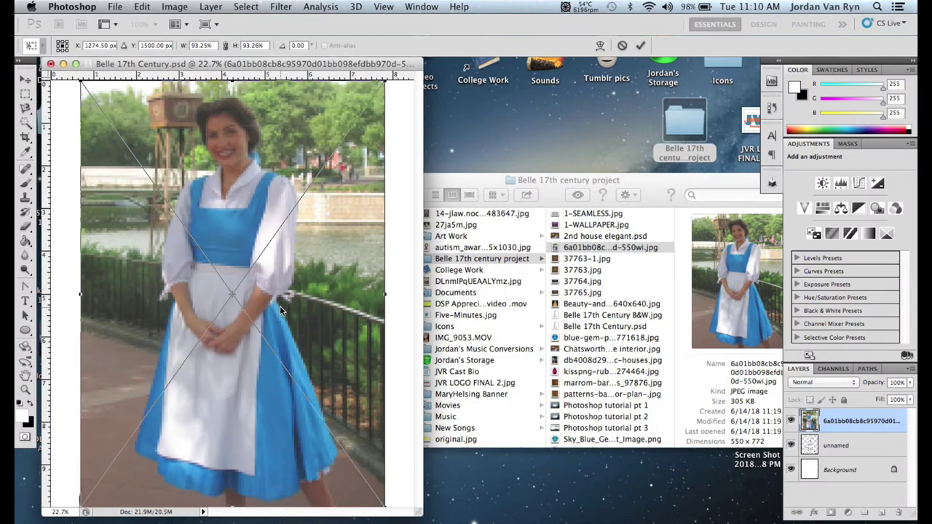
Commit the blue-dress photo as a placed layer and hide it to reveal the line drawing
click(27, 80)
click(570, 194)
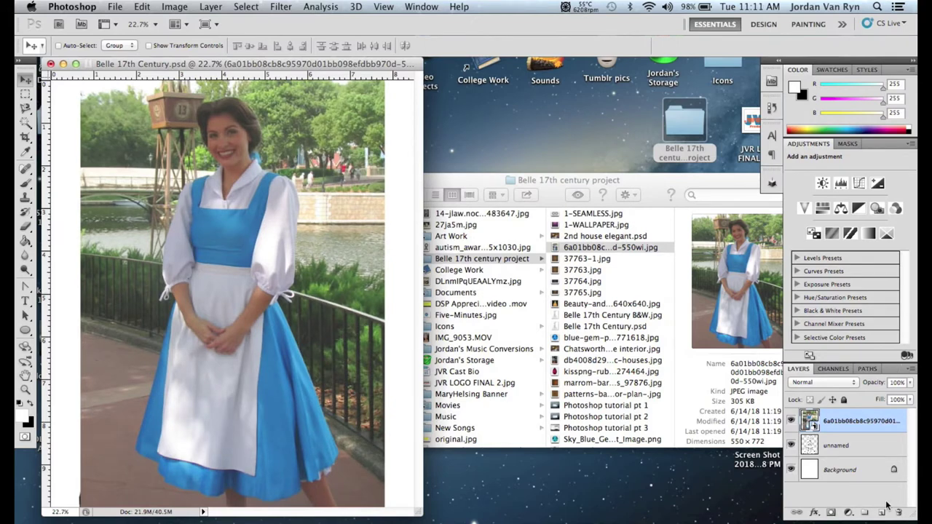
click(210, 6)
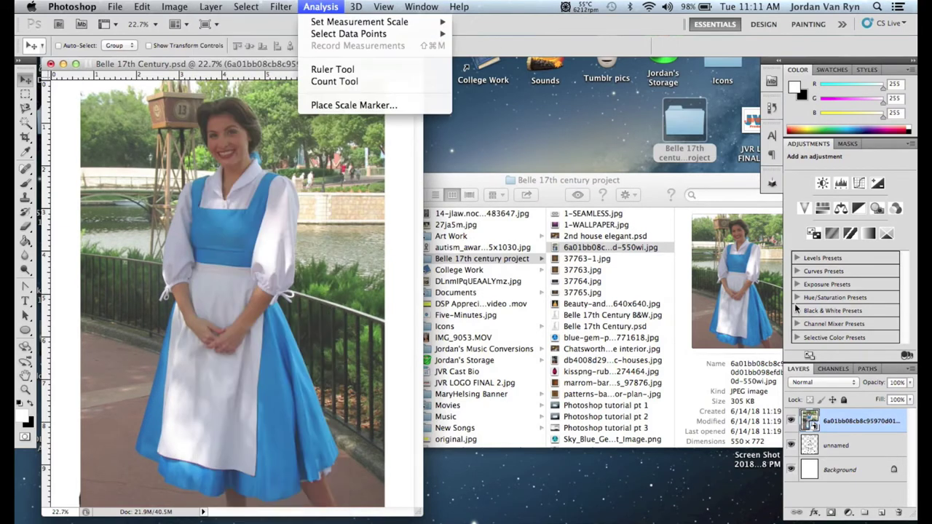
click(864, 398)
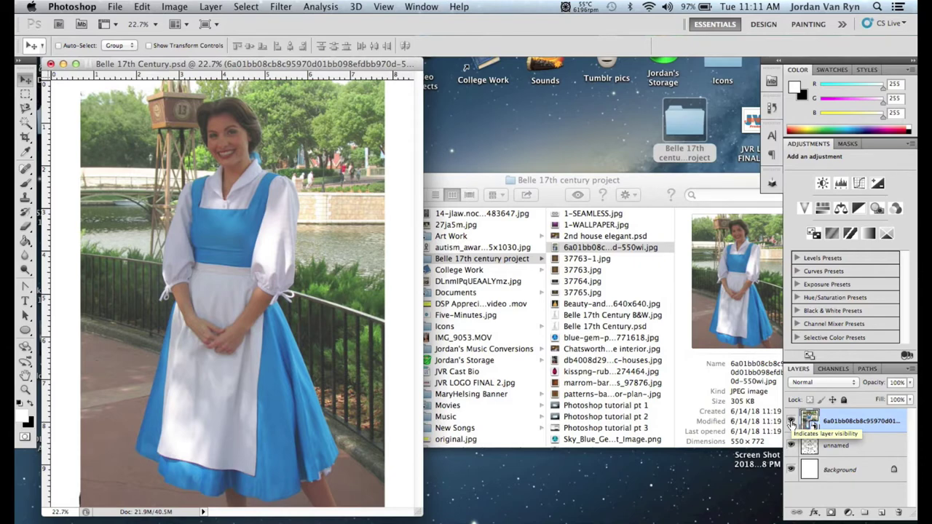
click(791, 423)
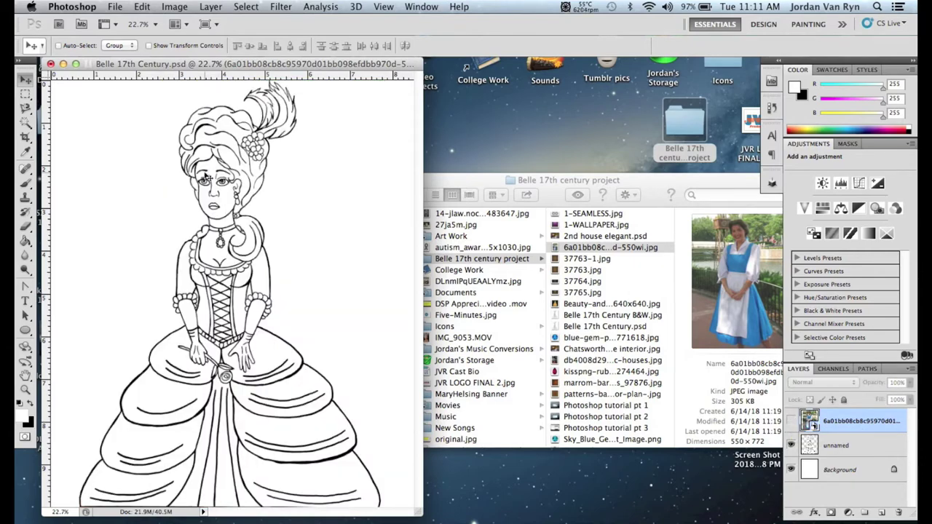
Create a new blank layer via Layer > New > Layer
click(115, 6)
mouse_move(211, 7)
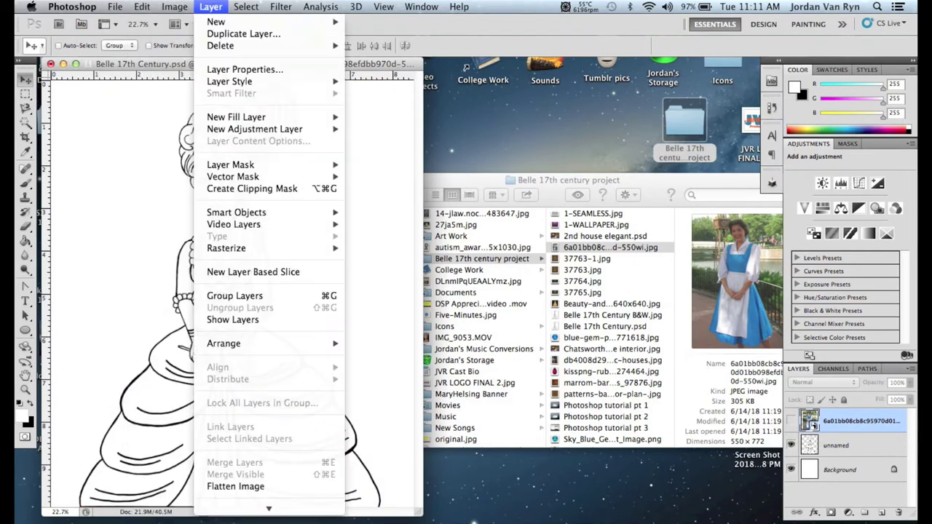
mouse_move(222, 22)
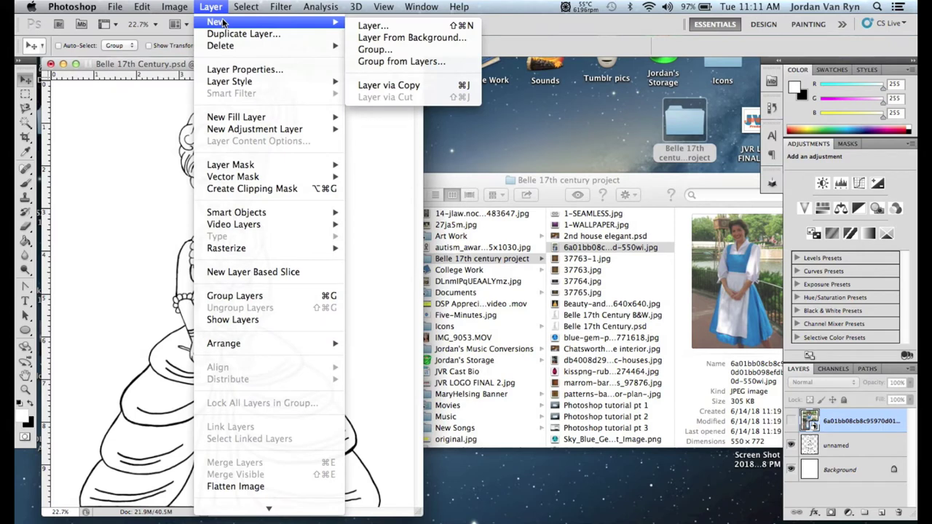
click(363, 27)
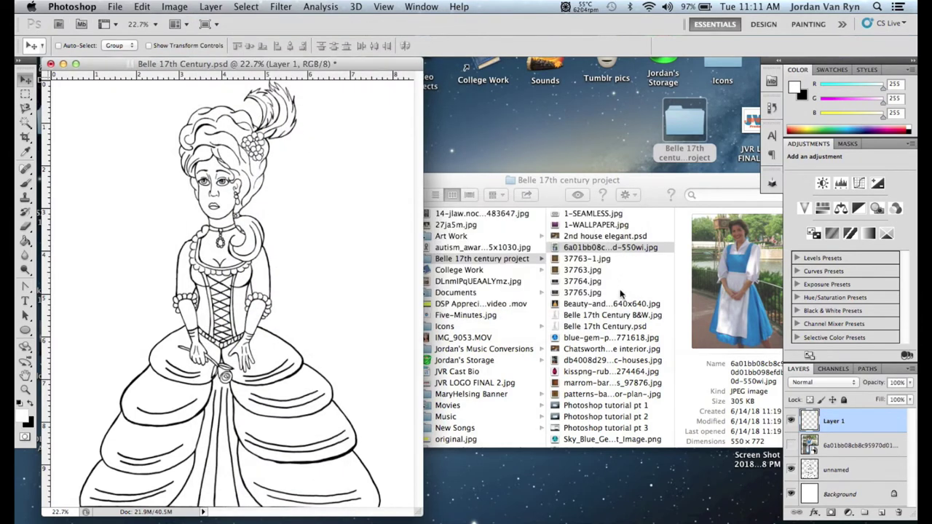
Drag the Beauty-and-Beast yellow ball-gown image from Finder onto the canvas and confirm Place
click(620, 292)
click(624, 305)
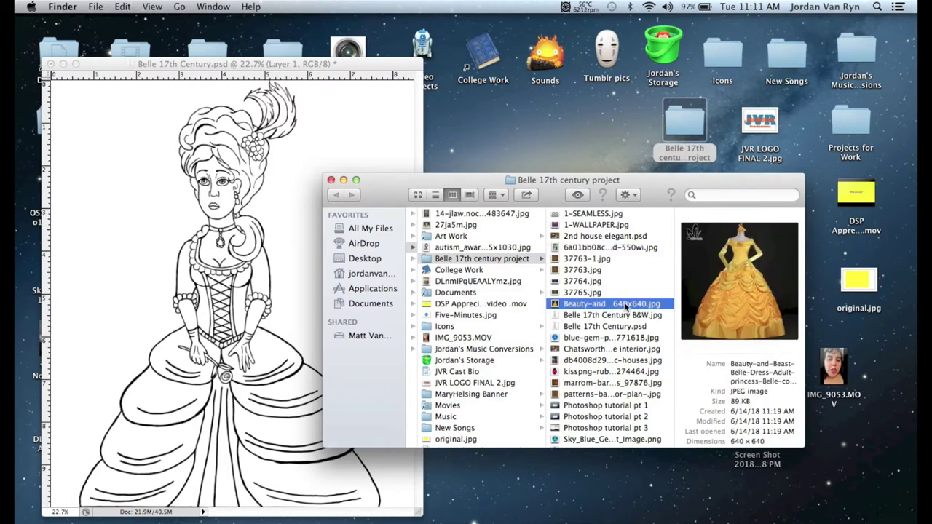
drag(626, 305, 268, 250)
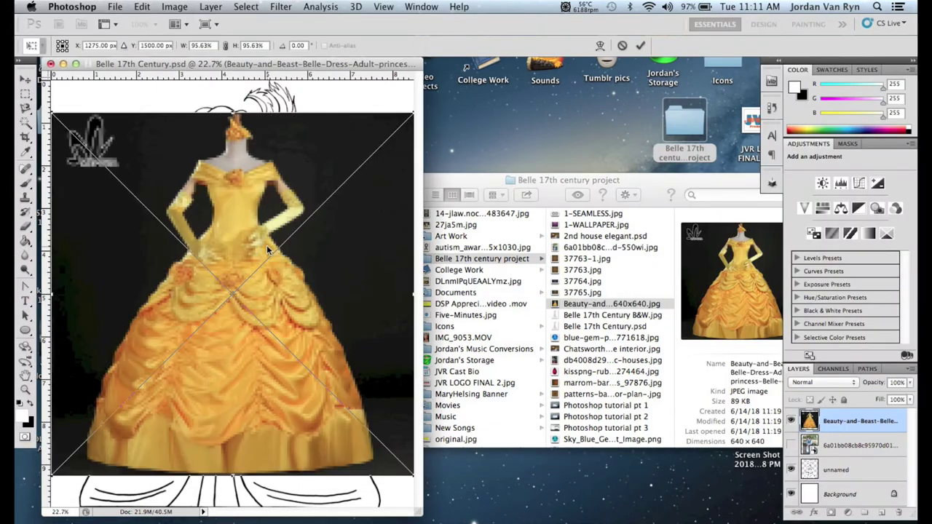
click(26, 78)
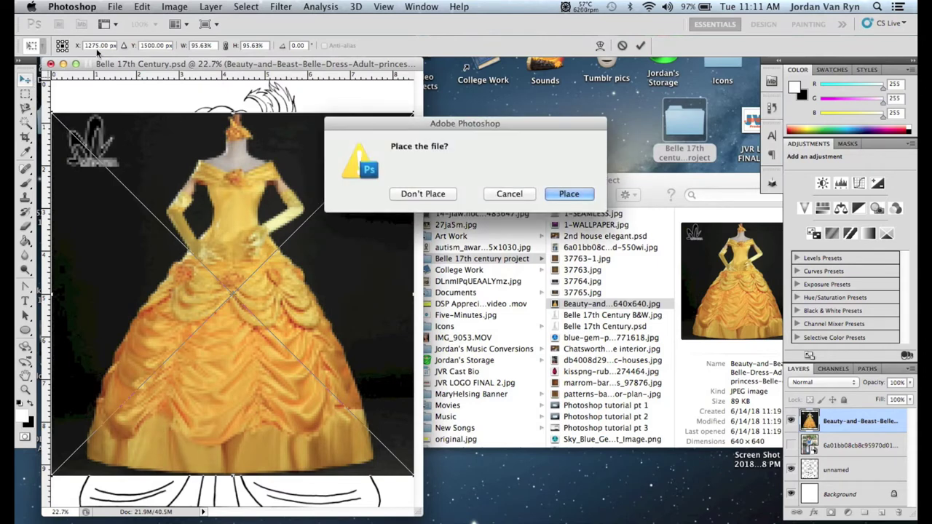
click(567, 194)
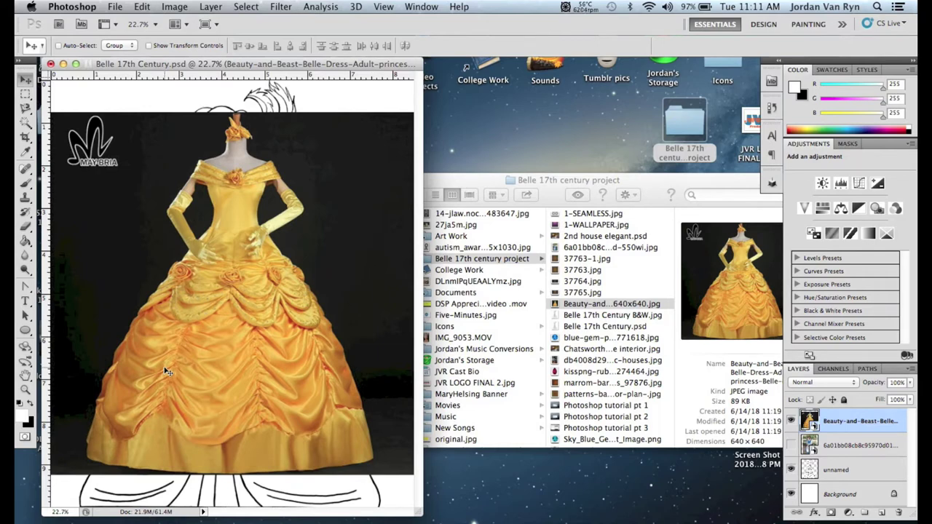
Sample gold #e4ae3e from the yellow gown as the foreground colour, then hide the gown layer
click(24, 415)
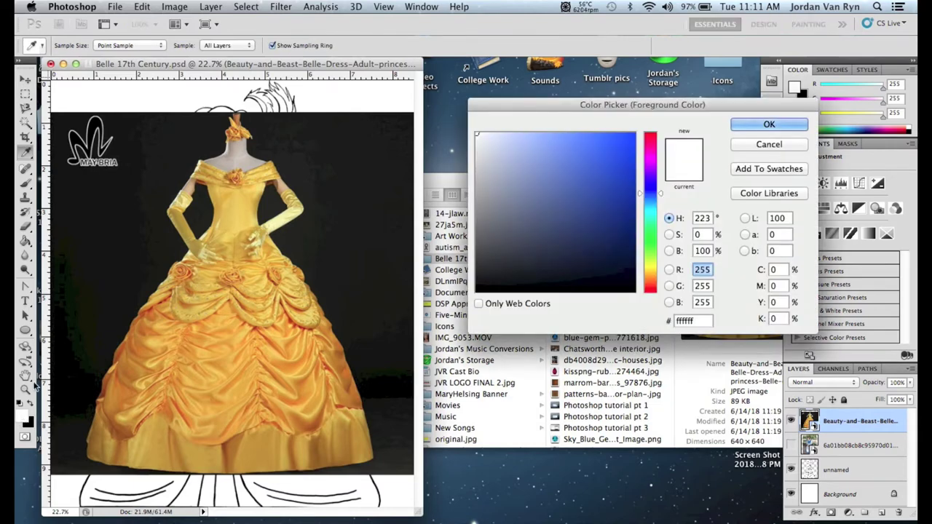
drag(574, 104, 525, 108)
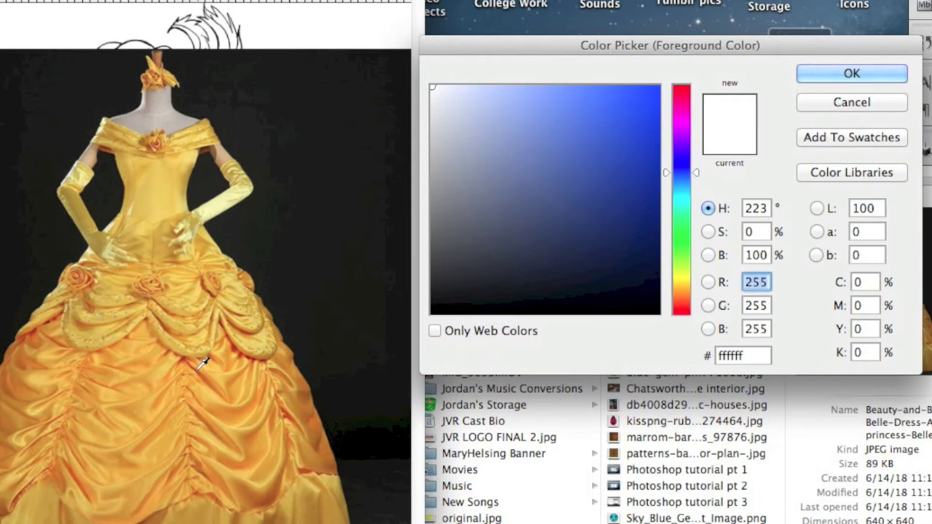
click(129, 344)
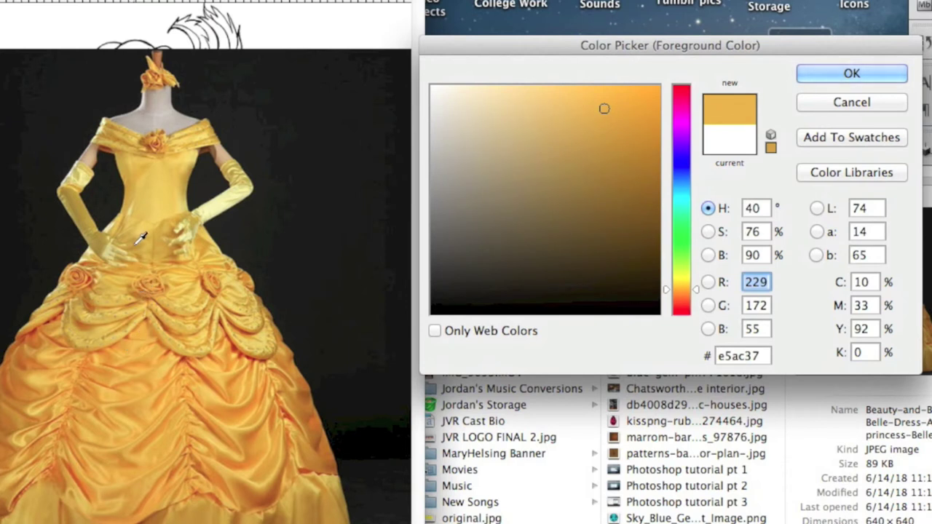
click(146, 266)
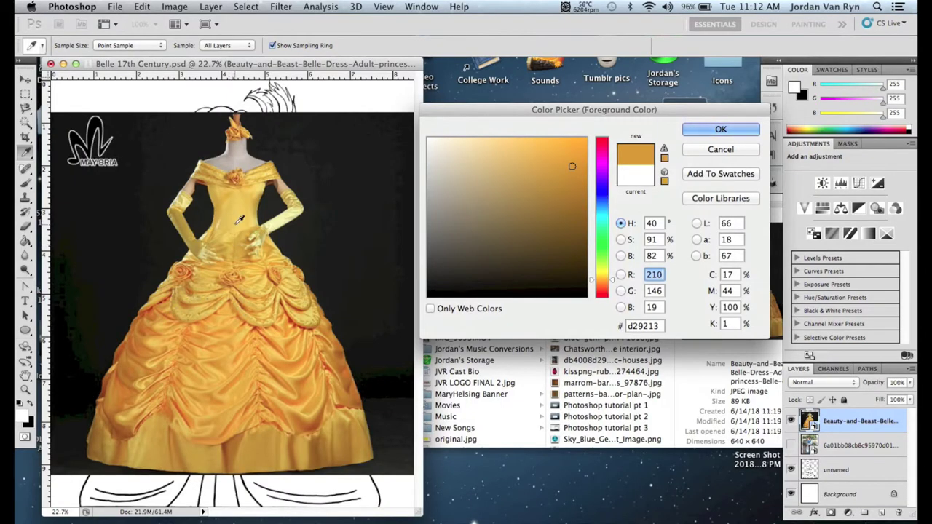
click(239, 221)
click(266, 315)
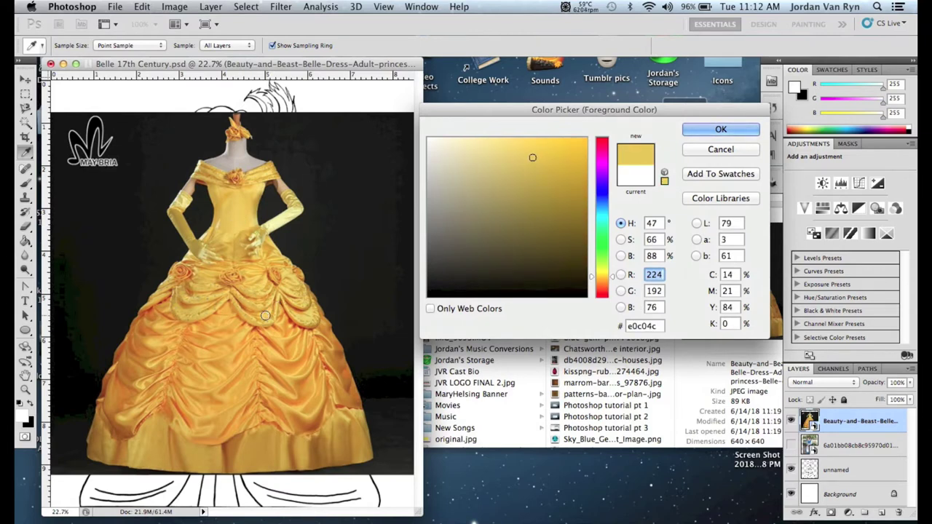
click(160, 340)
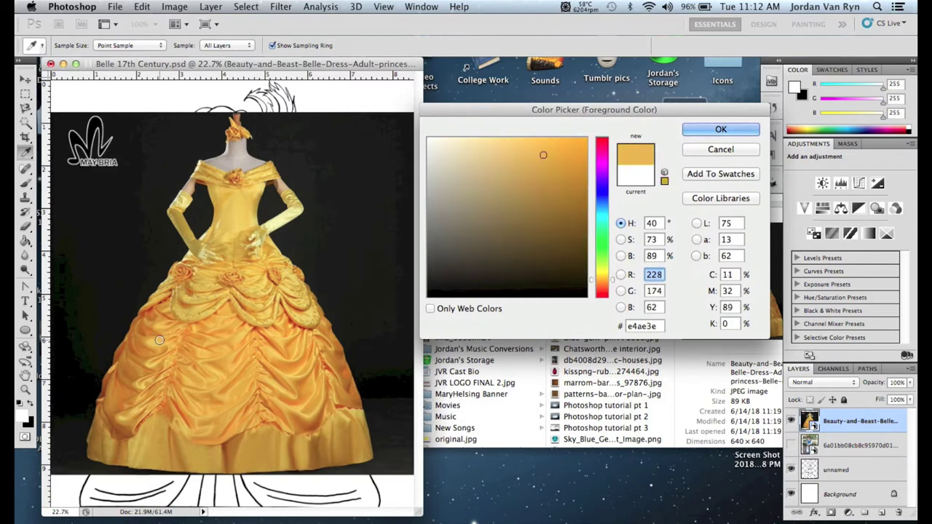
click(713, 128)
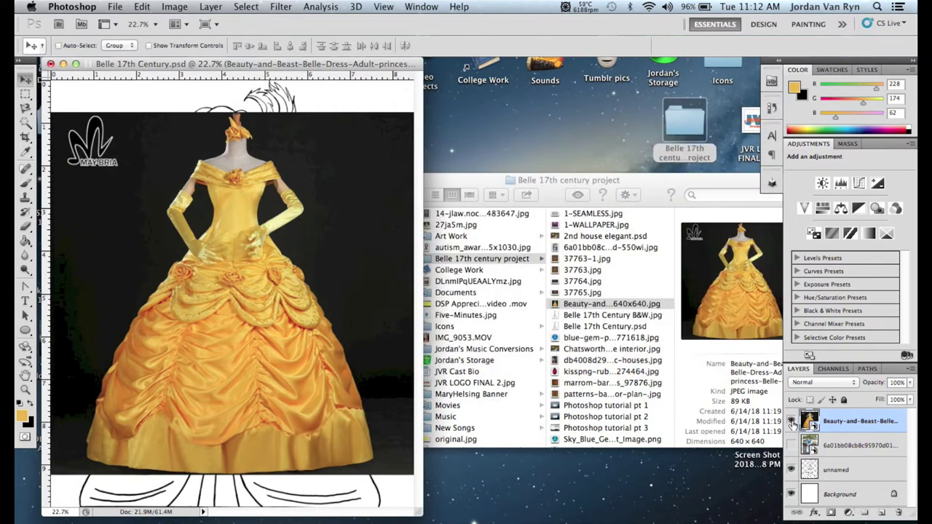
click(792, 422)
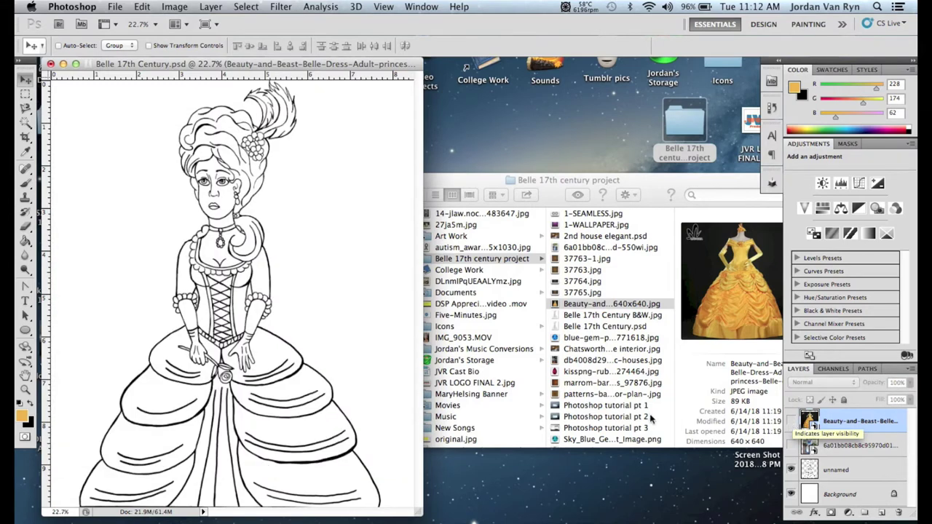
Keep gold as background, sample blue #2275ad from the dress photo as foreground, then hide that photo
click(30, 406)
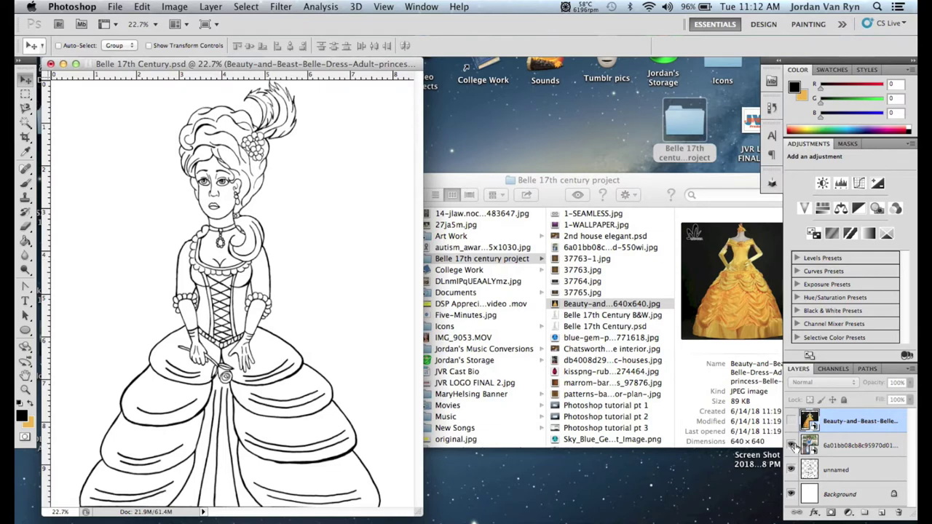
click(792, 445)
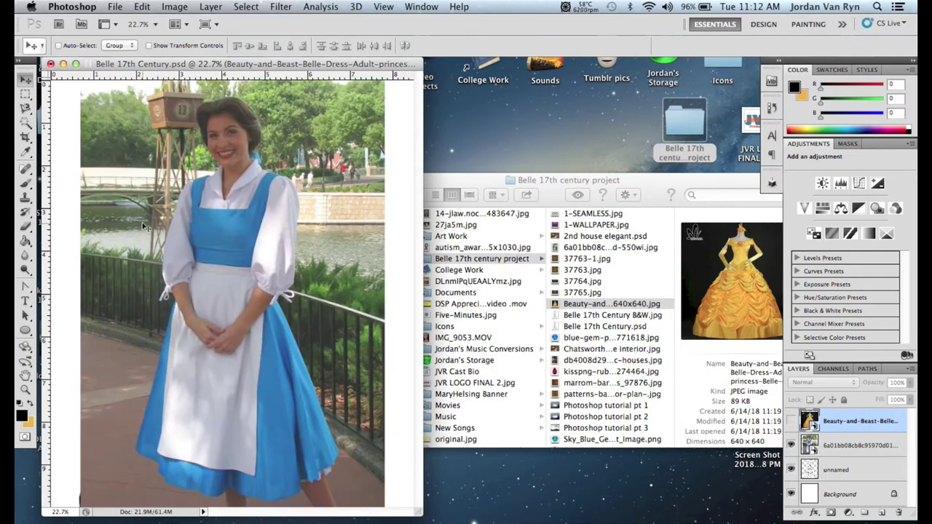
click(22, 417)
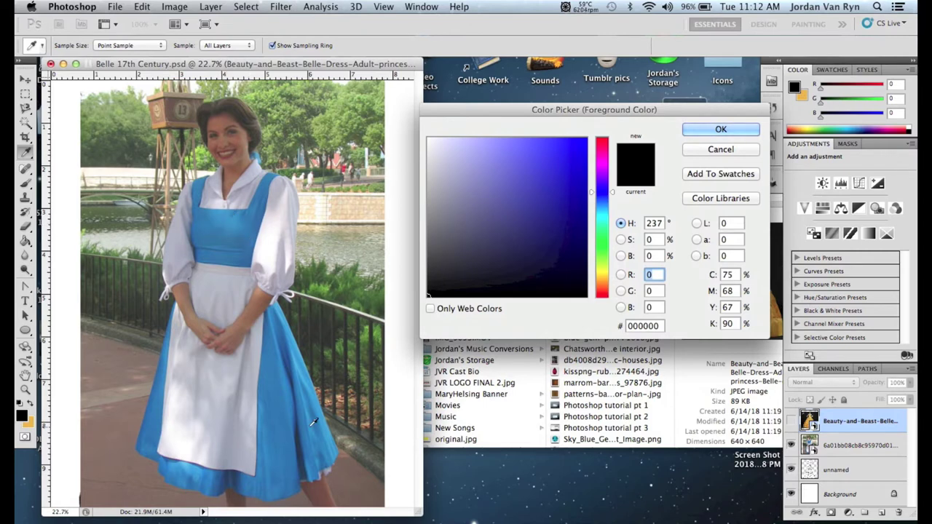
click(277, 409)
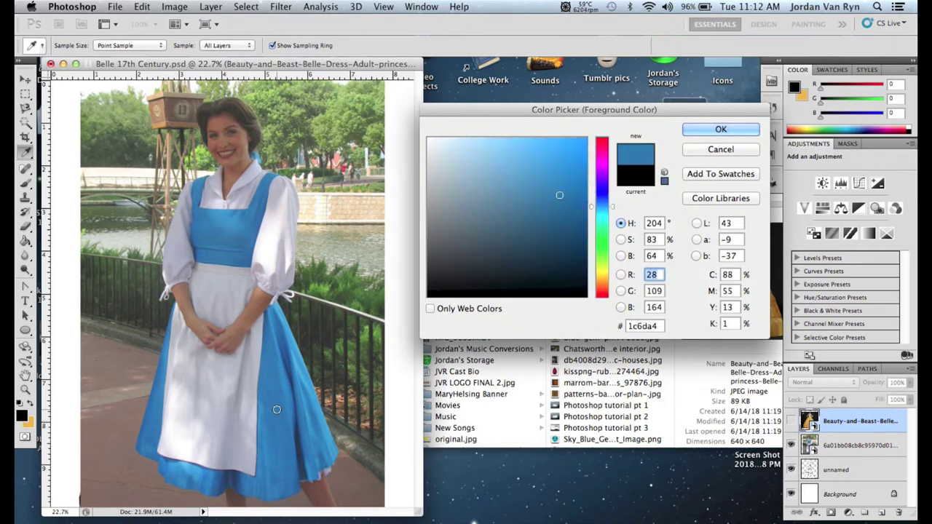
drag(562, 195, 556, 189)
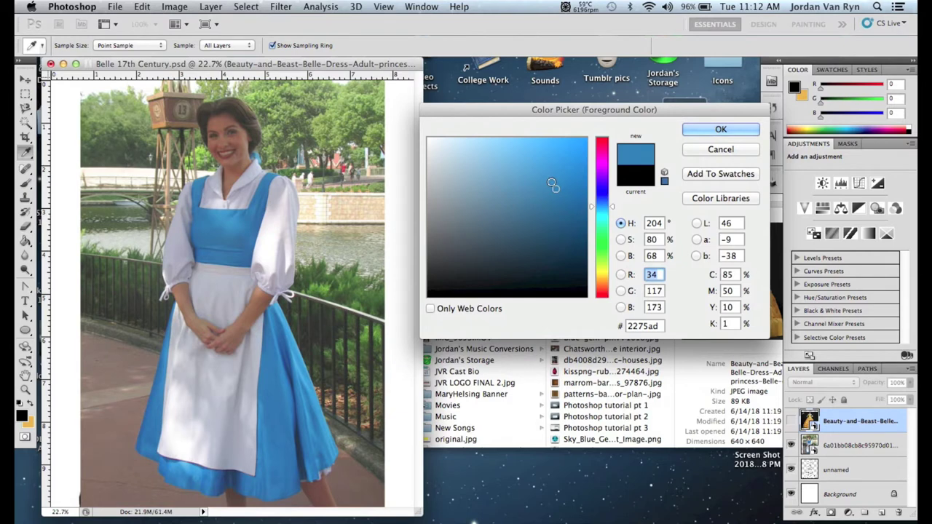
click(719, 131)
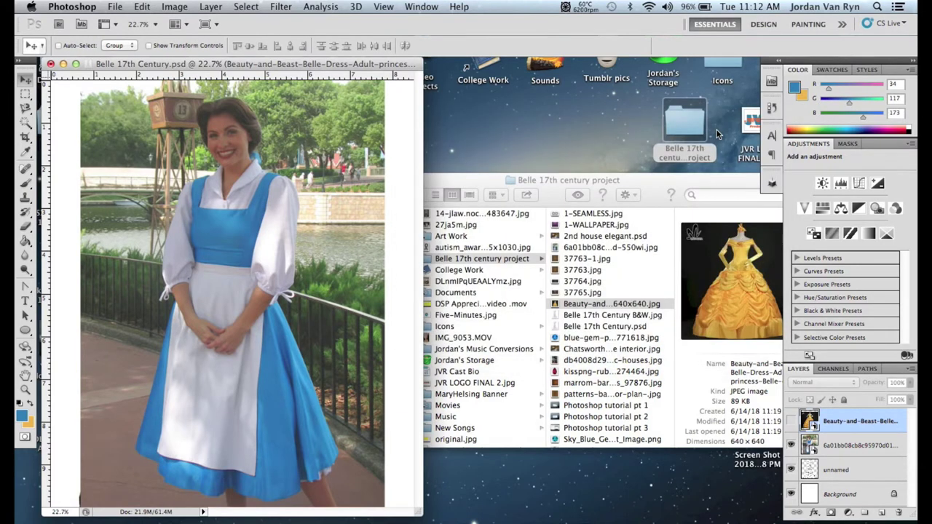
click(791, 445)
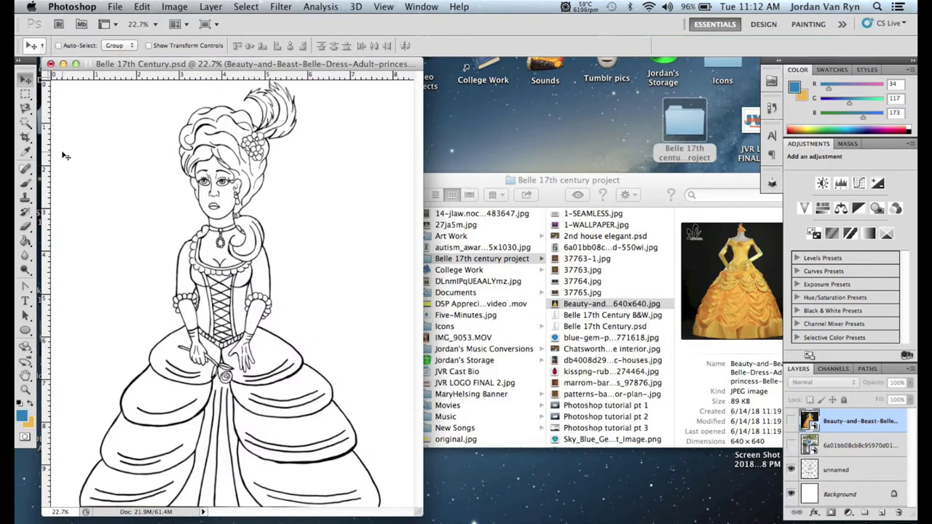
Select the Paint Bucket and zoom the Belle line art in to 33.3%
click(26, 242)
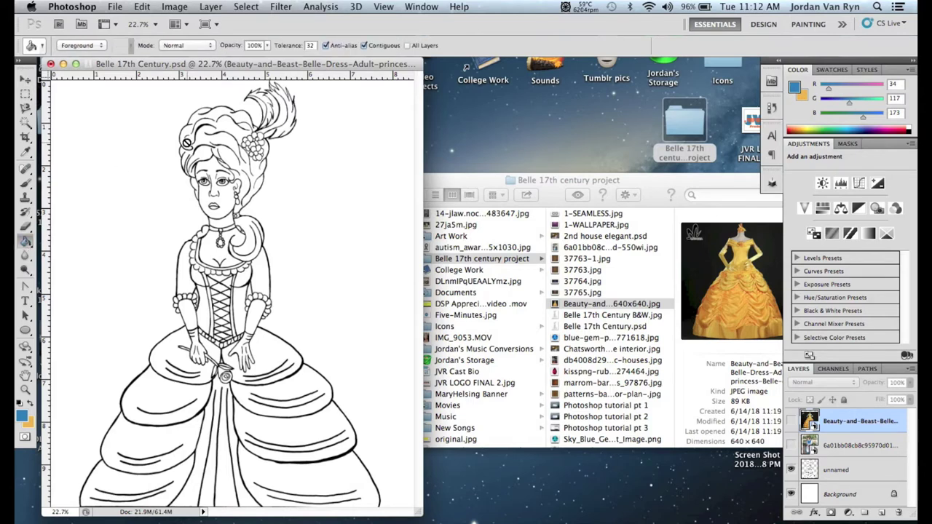
click(376, 6)
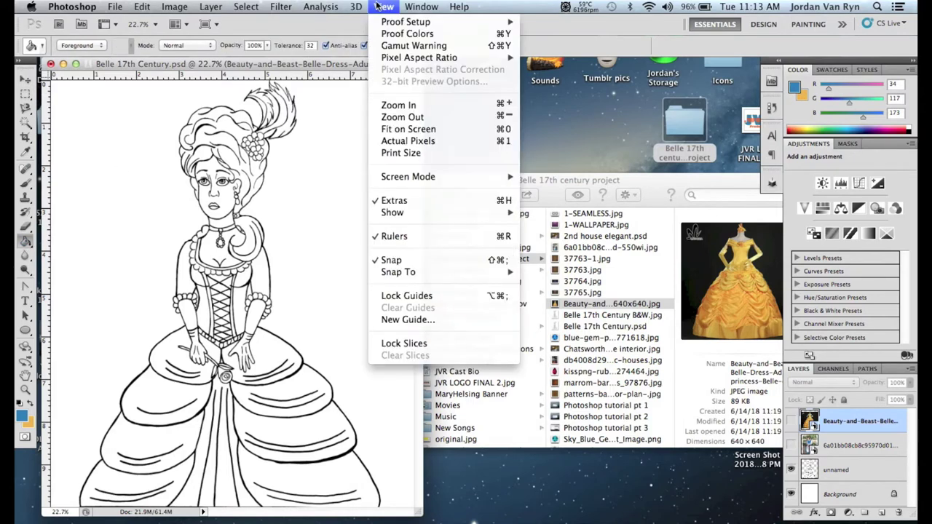
click(398, 105)
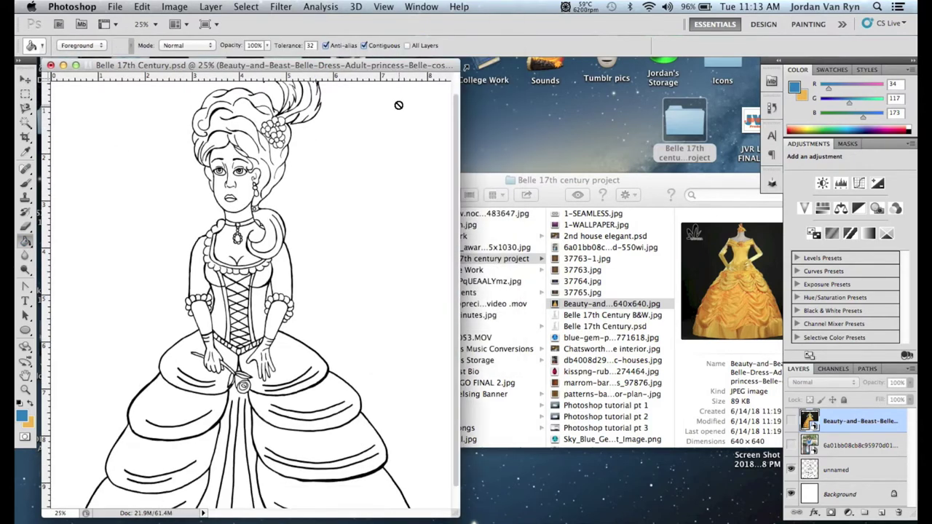
click(384, 6)
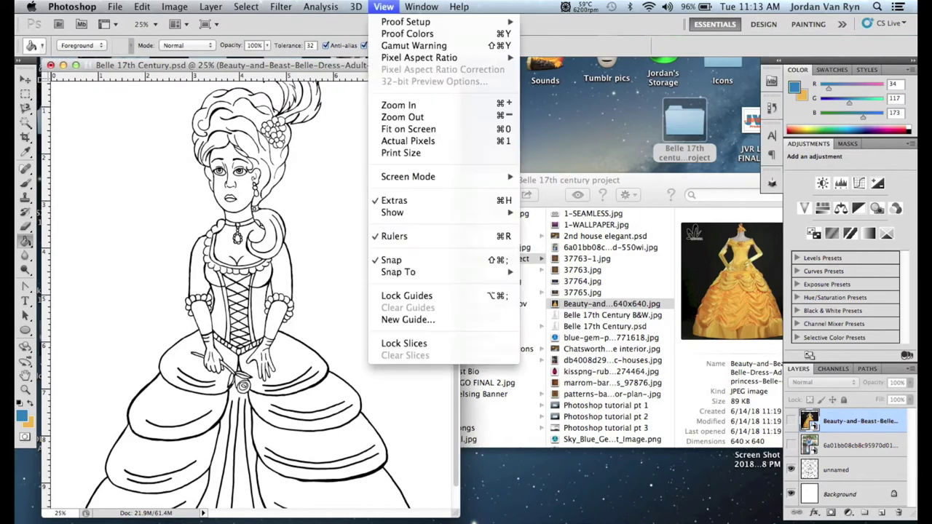
click(401, 103)
drag(589, 244, 585, 337)
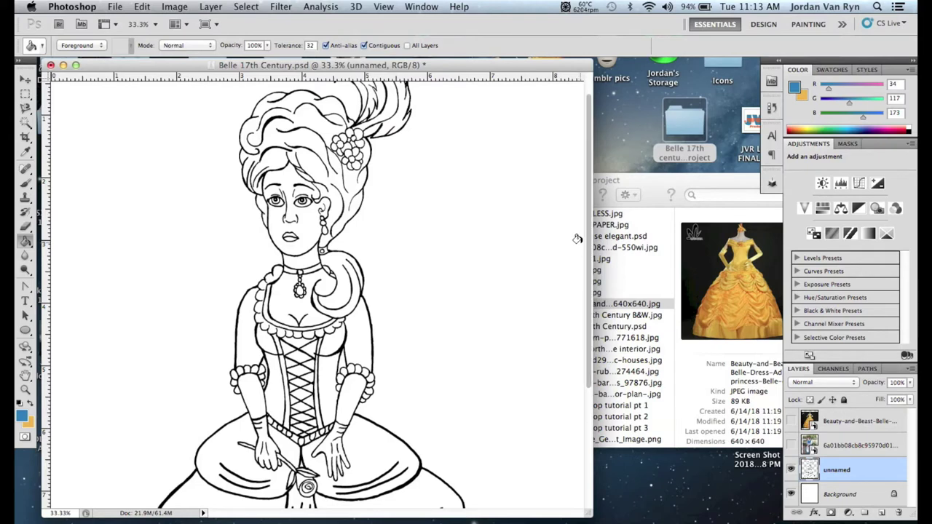
Fill all the lower, middle and upper skirt and overskirt panels blue with the Paint Bucket
scroll(575, 277, down, 5)
scroll(578, 302, down, 10)
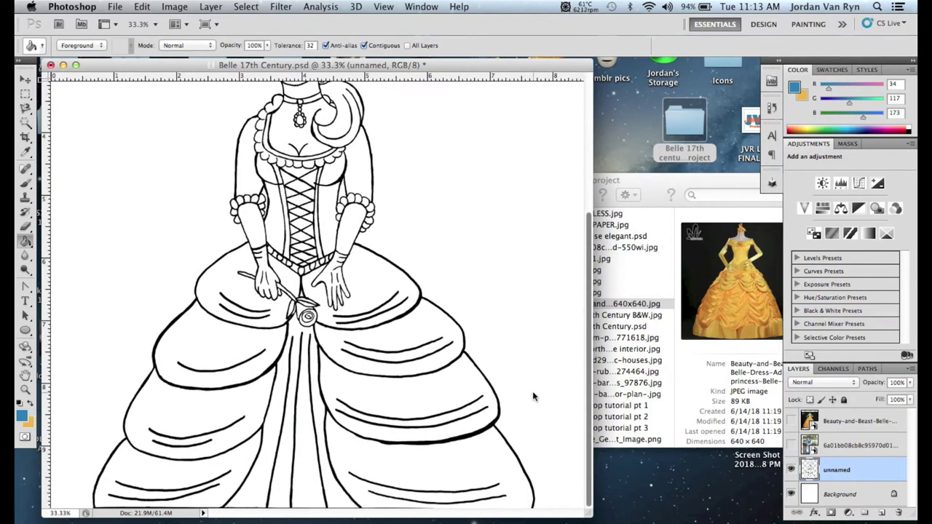
click(461, 456)
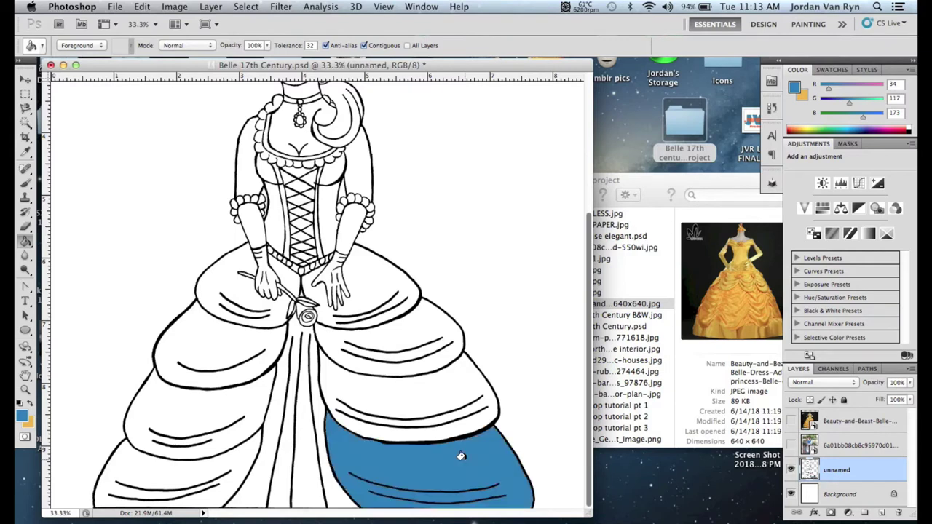
click(215, 459)
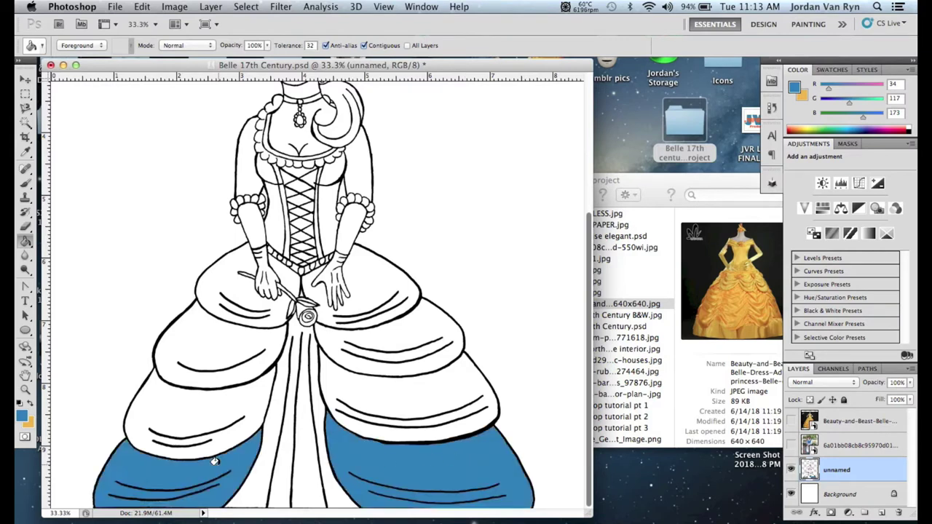
click(230, 398)
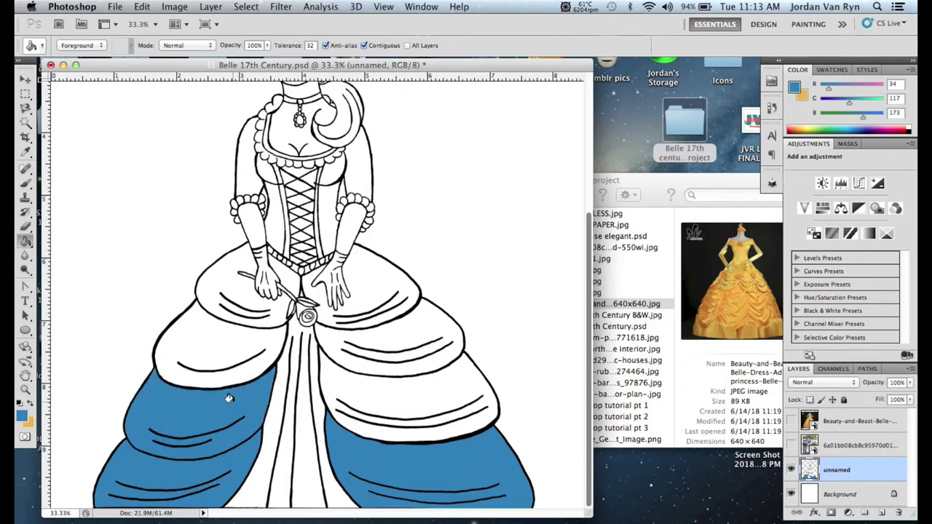
click(347, 383)
click(413, 321)
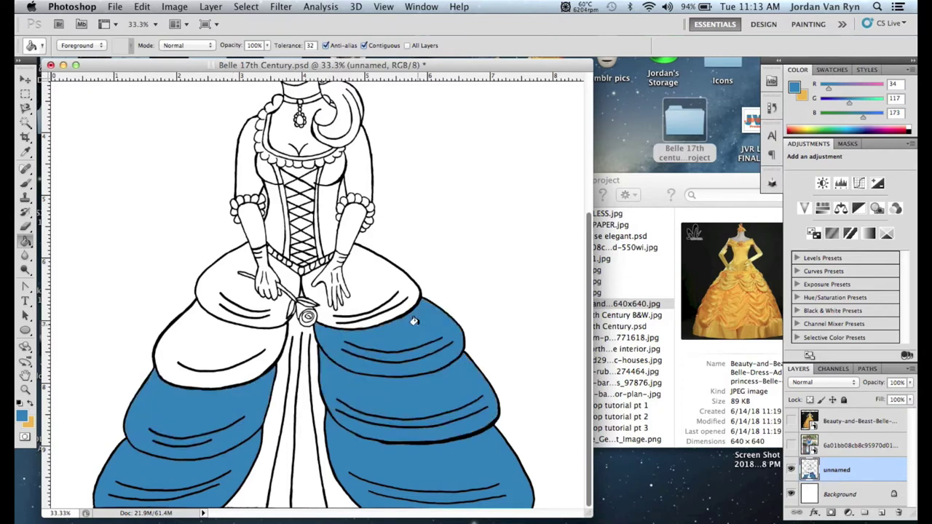
click(374, 273)
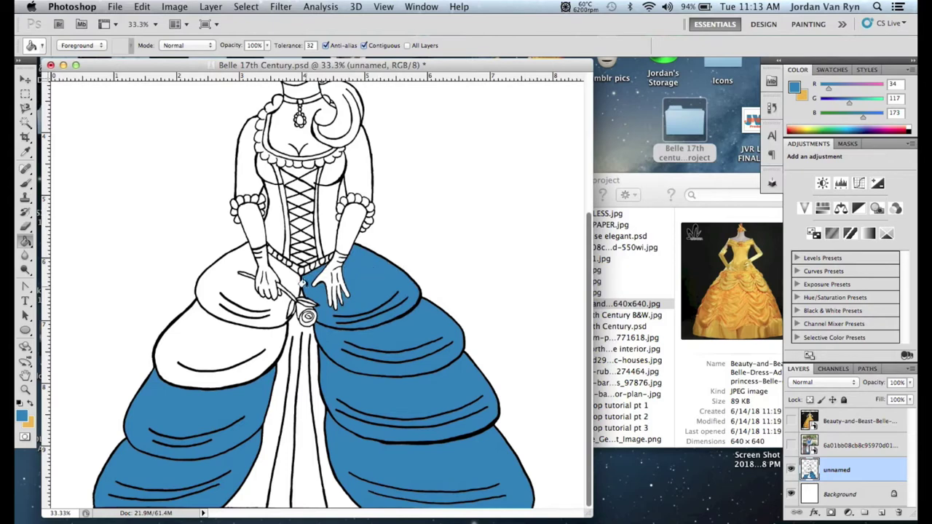
click(281, 271)
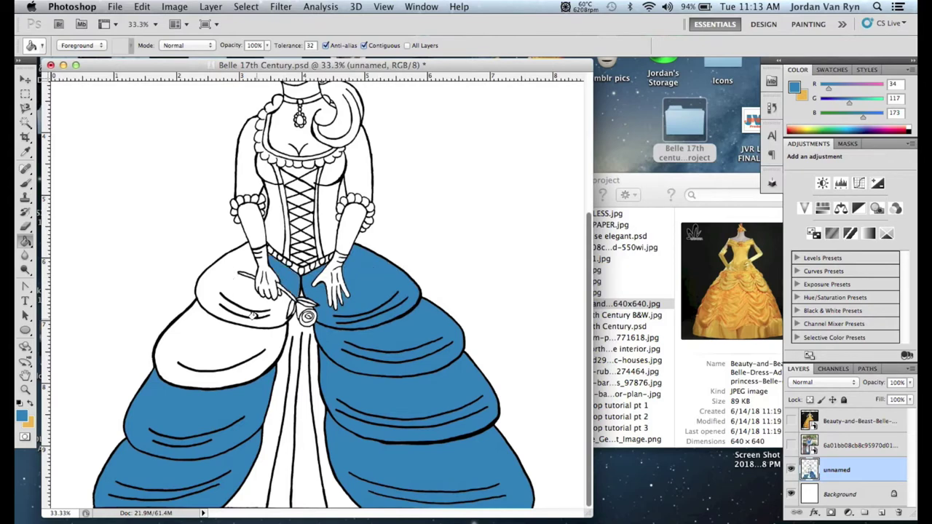
click(244, 297)
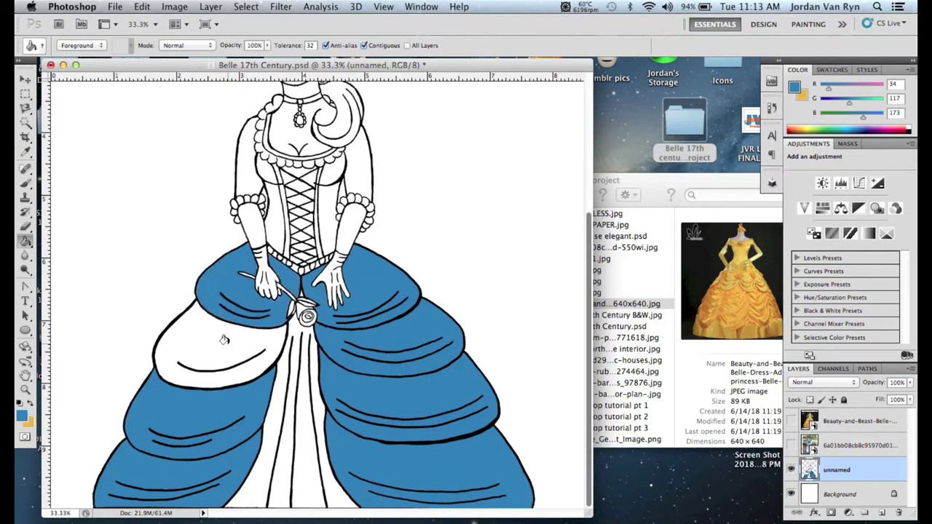
click(224, 340)
drag(588, 324, 583, 267)
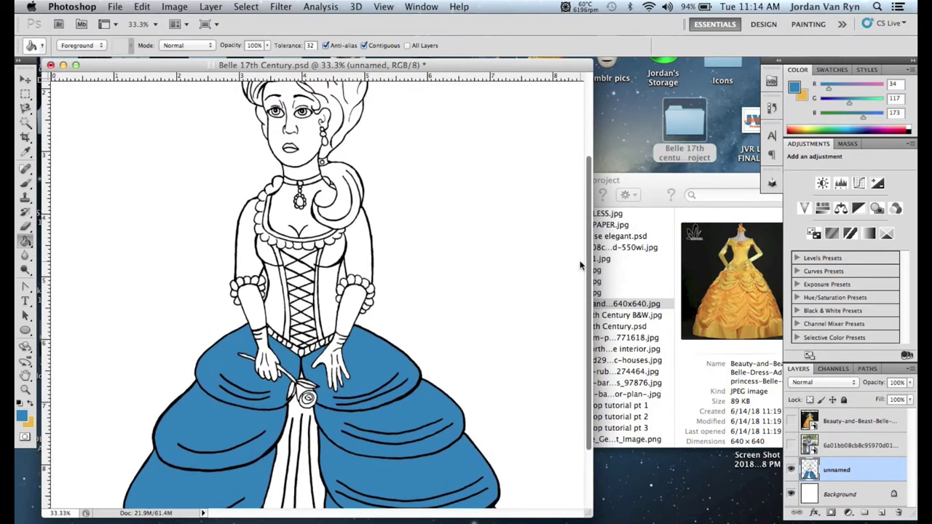
Fill both upper sleeves and both sides of the bodice blue, undoing one stray shoulder fill
click(358, 248)
click(332, 254)
key(super+z)
click(321, 285)
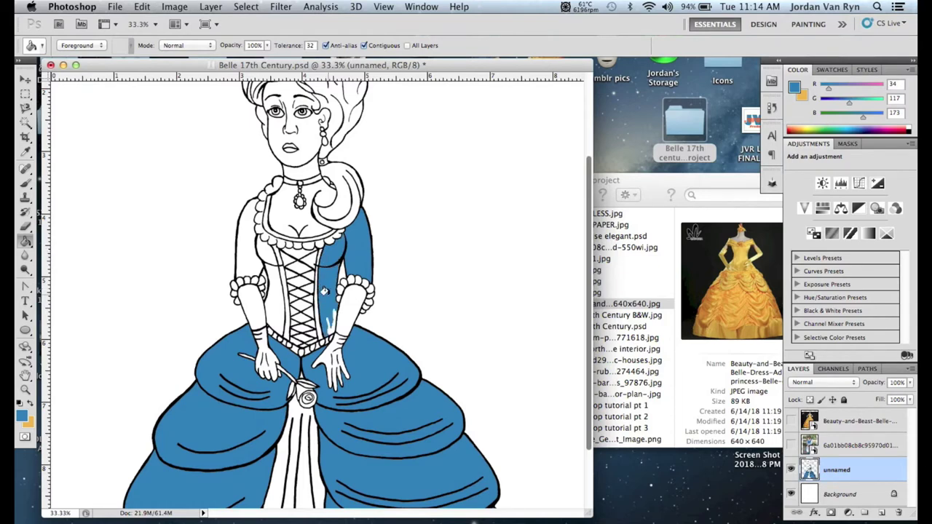
click(329, 324)
click(275, 307)
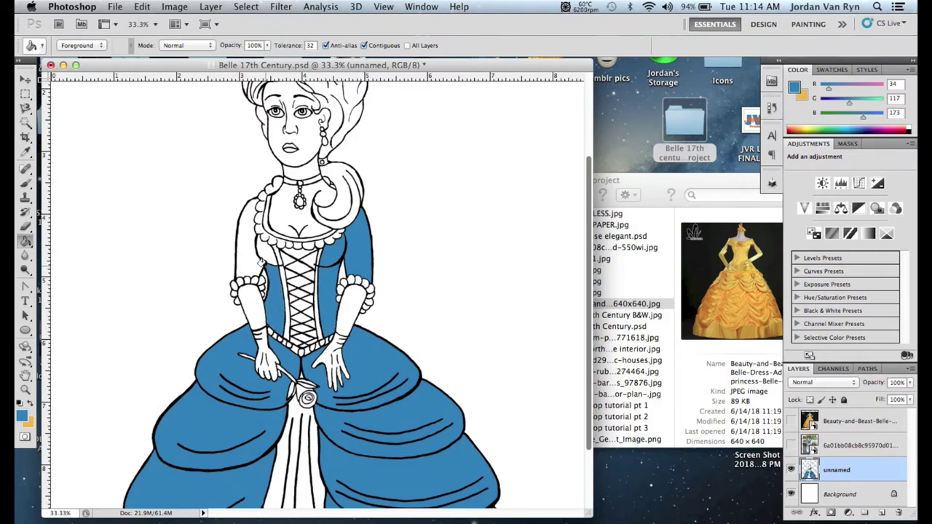
click(263, 251)
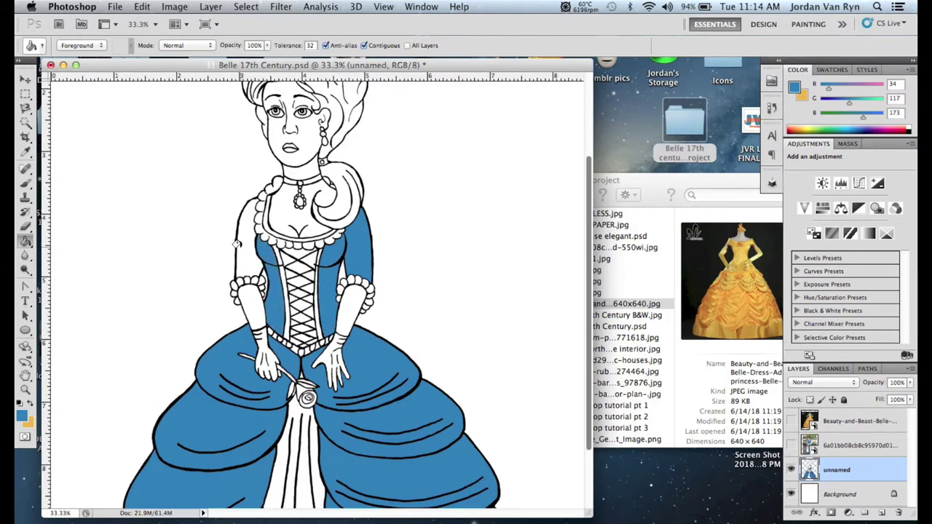
click(241, 244)
Switch the paint colour to gold and fill the centre skirt panel, including its bottom patches
scroll(500, 183, down, 3)
click(31, 404)
scroll(271, 383, down, 1)
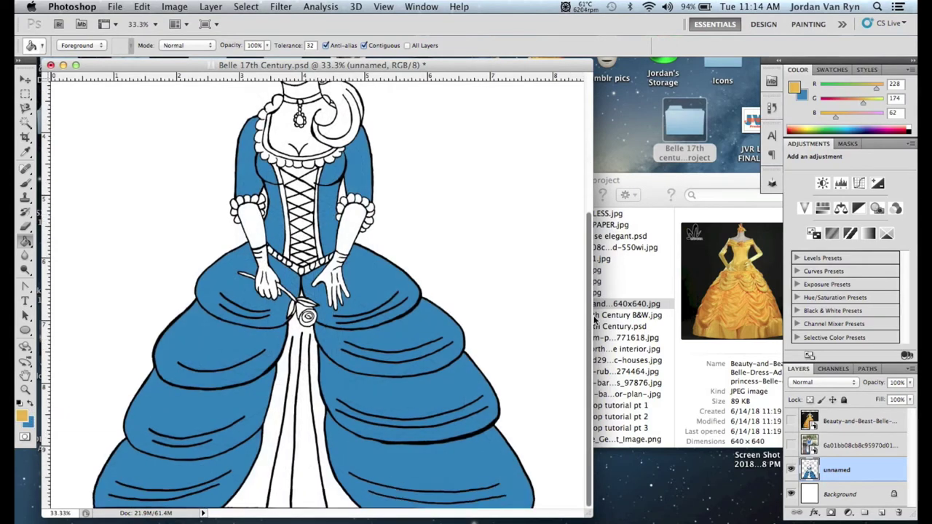
click(300, 420)
click(339, 497)
click(244, 493)
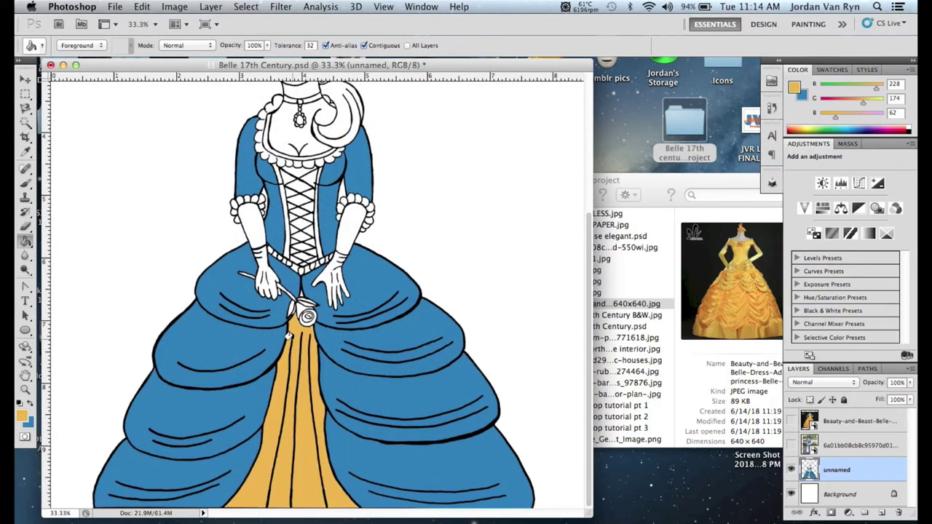
Fill every bodice lacing cell gold, from top to bottom
scroll(297, 291, up, 3)
click(300, 250)
click(290, 257)
click(296, 271)
click(300, 281)
click(289, 276)
click(304, 291)
click(293, 302)
click(311, 300)
click(297, 309)
click(305, 316)
click(291, 322)
click(294, 332)
click(310, 324)
Zoom to 50% and set the paint colour to a dark orange, R211 G143 B1
click(384, 7)
click(398, 105)
scroll(328, 291, up, 2)
key(i)
click(22, 415)
mouse_move(547, 155)
mouse_down()
mouse_move(588, 141)
mouse_move(587, 163)
mouse_up()
click(706, 132)
key(g)
click(334, 182)
Fill the collar ruffle scallops and the left sleeve ruffle scallops orange
click(413, 265)
click(397, 272)
click(364, 274)
click(296, 329)
click(282, 327)
click(271, 333)
click(273, 344)
click(315, 342)
Fill the right sleeve ruffle scallops orange, then choose lighter gold f6c131 as paint colour
click(315, 331)
click(447, 325)
click(437, 329)
click(431, 338)
click(429, 355)
click(465, 329)
click(478, 342)
click(478, 354)
click(472, 363)
click(467, 370)
drag(760, 315, 750, 228)
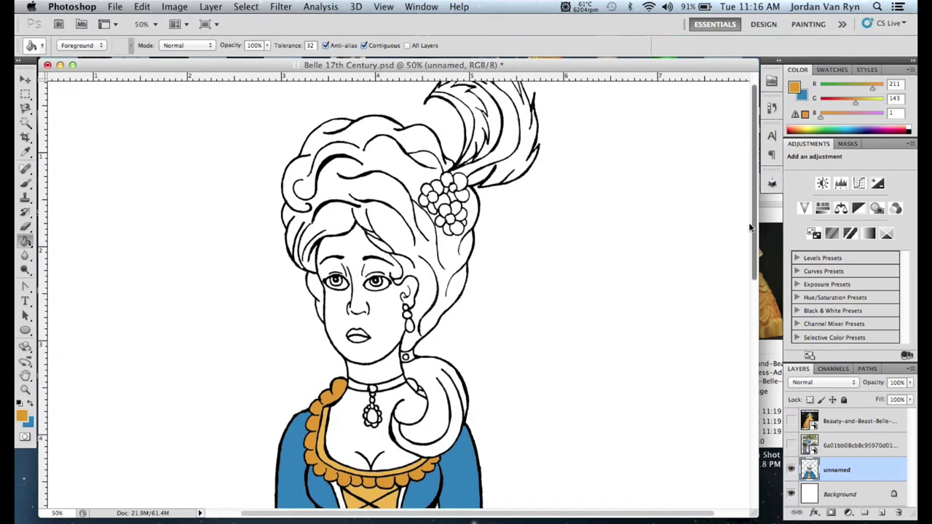
scroll(728, 437, down, 10)
scroll(727, 375, up, 3)
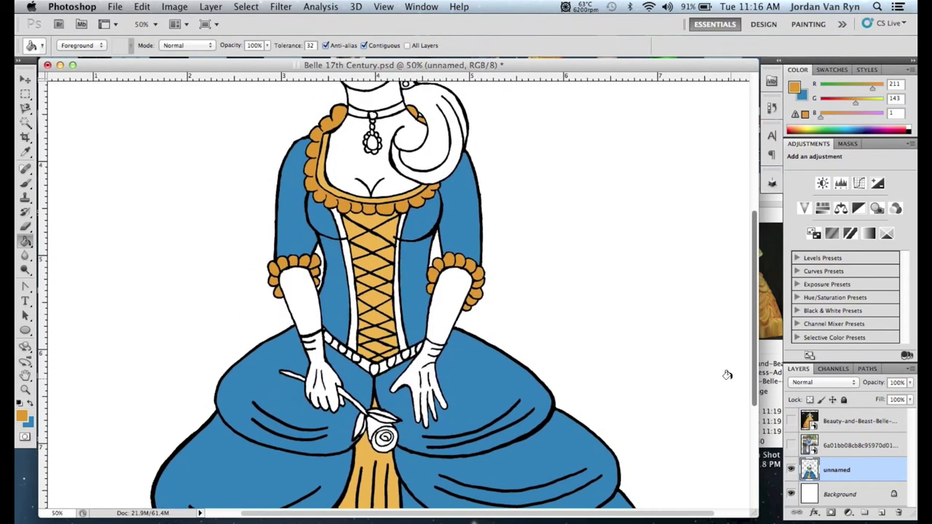
click(21, 414)
mouse_move(538, 149)
mouse_down()
mouse_move(525, 135)
mouse_move(560, 163)
mouse_move(555, 143)
mouse_up()
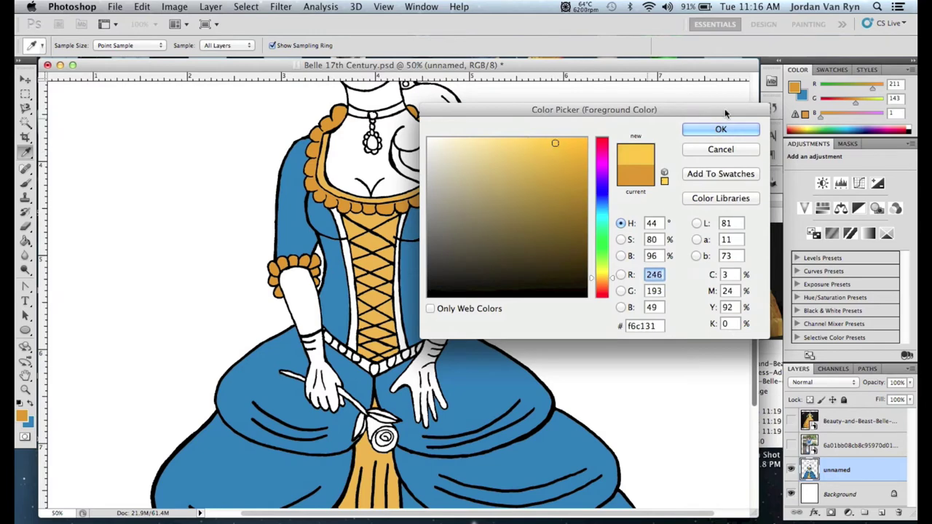
Confirm the lighter gold and fill Belle's gloves with it
click(721, 129)
key(g)
click(426, 386)
click(332, 386)
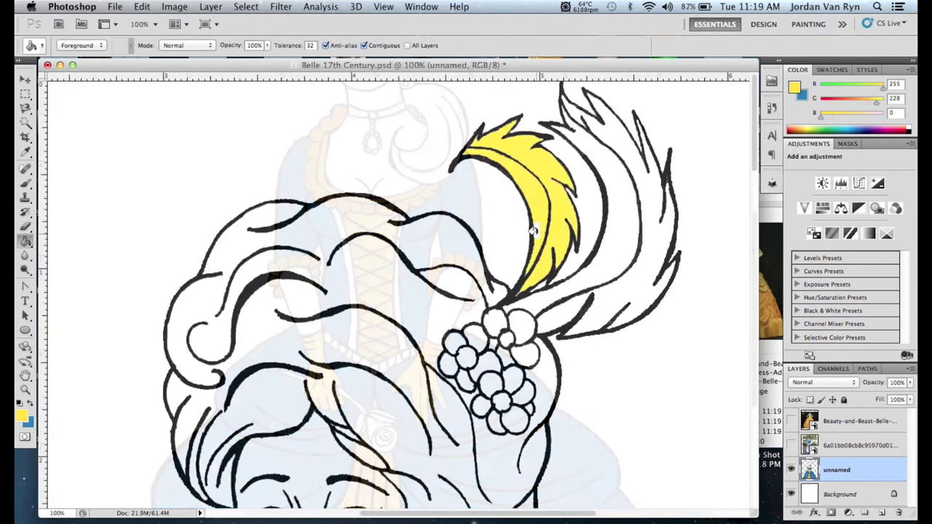
Fill the hair feathers, the feather tail and the three hair flower centres yellow
click(582, 107)
click(591, 111)
click(571, 302)
scroll(738, 156, down, 3)
click(467, 289)
click(506, 271)
click(500, 329)
Set the paint colour to cyan and fill the upper hair flower petals
click(22, 416)
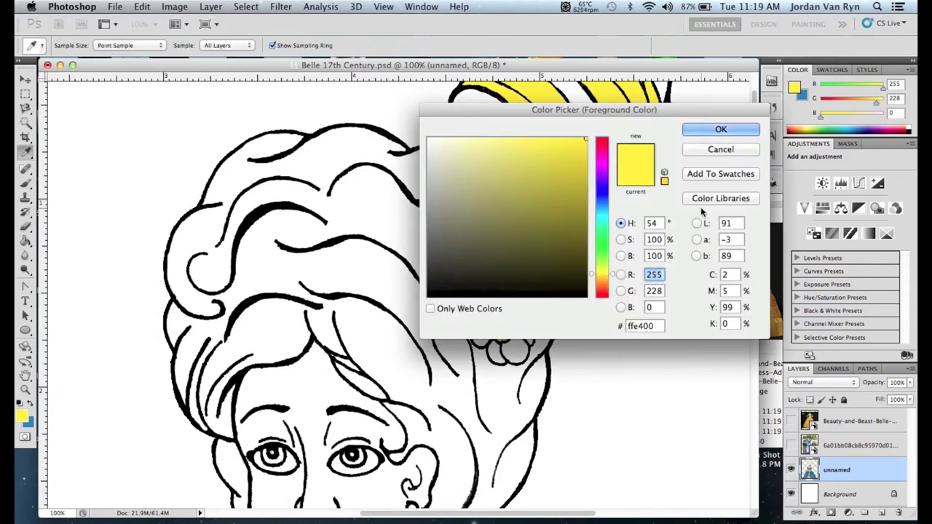
click(601, 204)
click(564, 149)
click(718, 129)
click(522, 257)
click(507, 288)
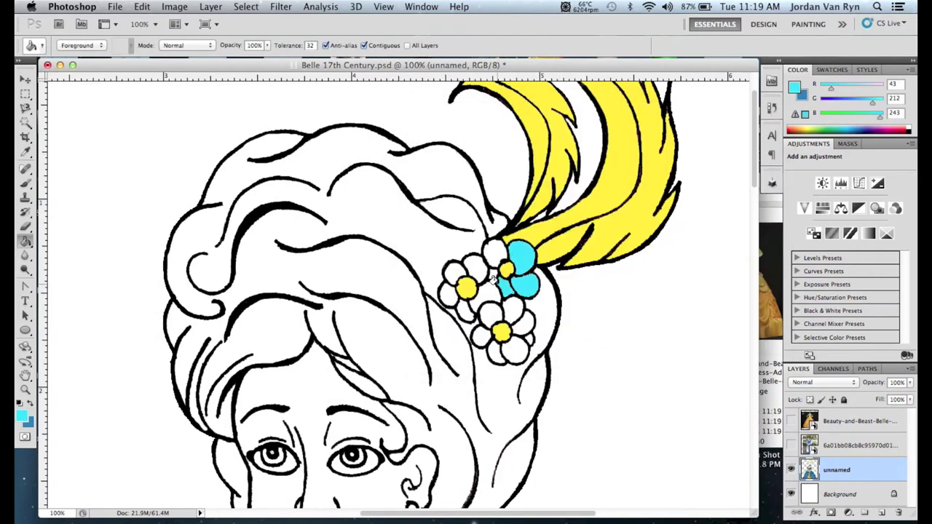
click(498, 280)
click(492, 254)
click(452, 274)
click(450, 295)
click(475, 306)
click(510, 310)
Fill the remaining lower hair flower petals cyan
click(524, 323)
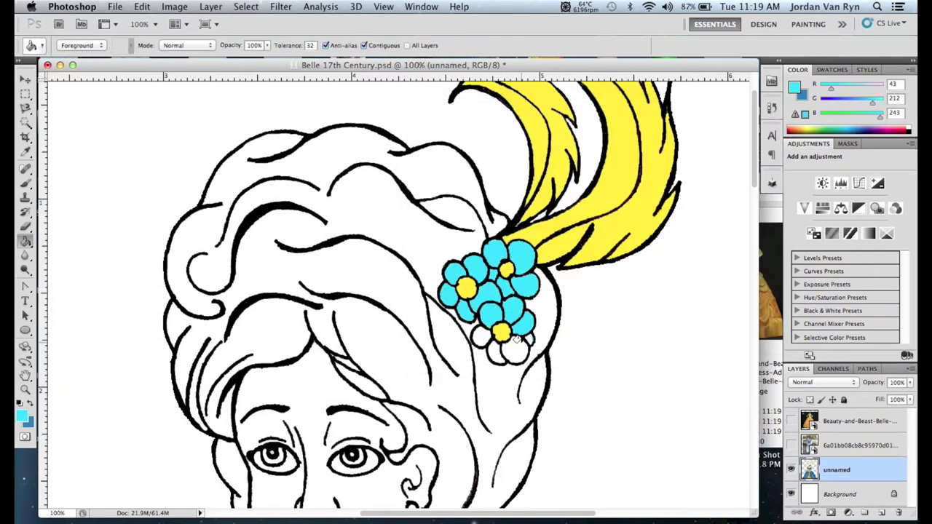
click(529, 338)
click(514, 351)
click(498, 351)
click(482, 336)
scroll(751, 171, up, 2)
scroll(752, 171, down, 6)
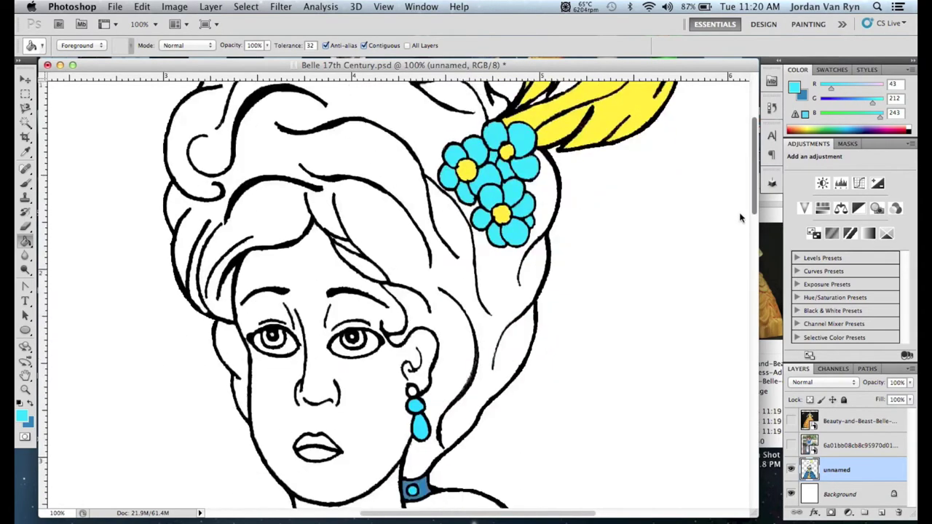
Fill the necklace pendant beads light cyan, then confirm a new green paint colour
click(22, 416)
click(539, 142)
click(719, 129)
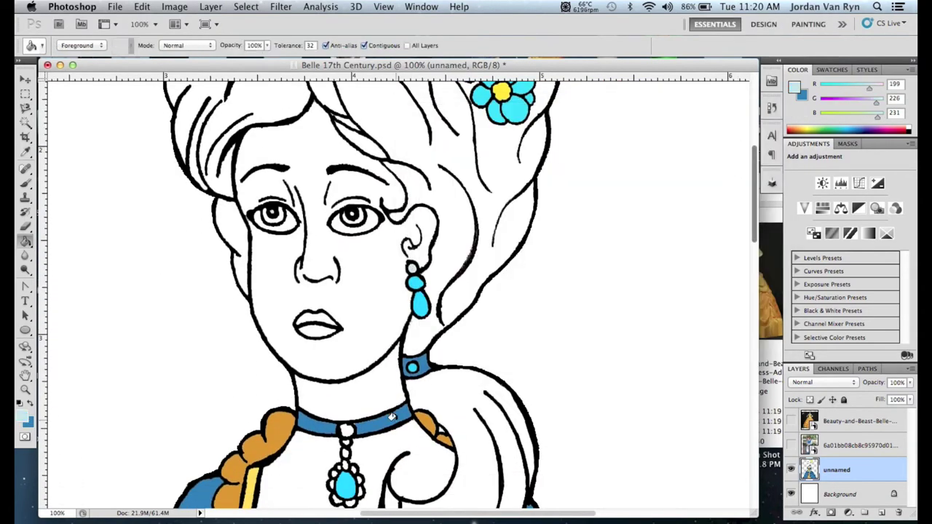
click(344, 449)
click(346, 428)
click(343, 463)
scroll(742, 212, down, 3)
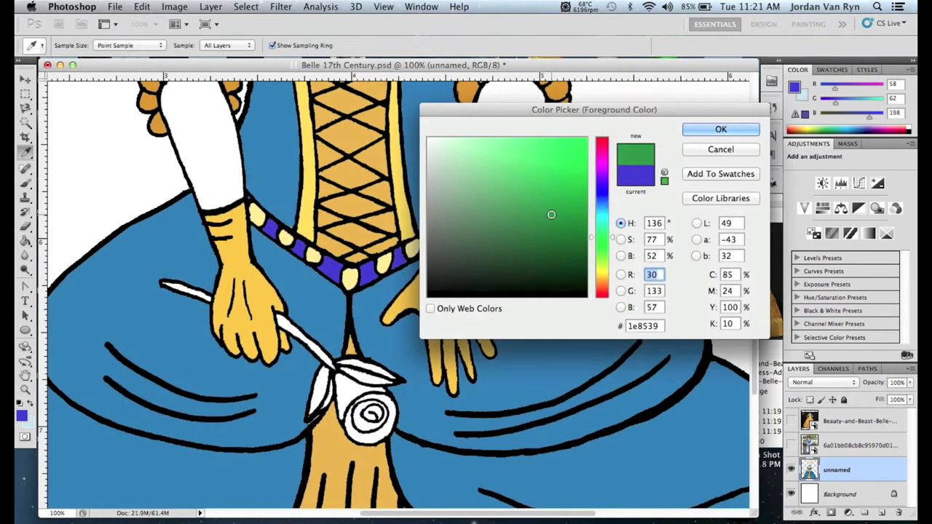
key(Return)
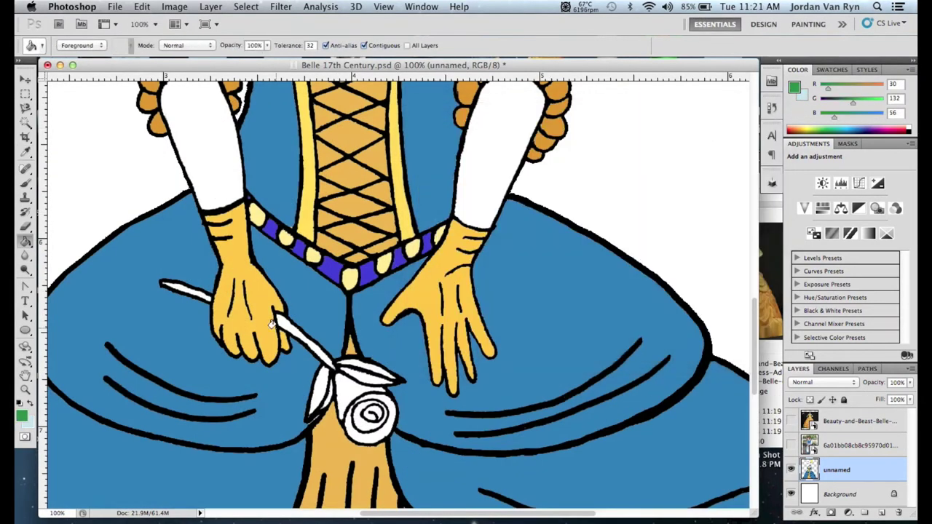
Fill the rose stem and its leaves green, zooming in to 200%
click(327, 364)
click(384, 7)
click(396, 104)
drag(444, 517, 399, 517)
click(238, 300)
scroll(427, 313, down, 5)
click(489, 309)
click(446, 335)
click(544, 262)
click(554, 242)
Paint the white gap below the left leaf blue with a size 4 brush
click(21, 415)
click(218, 240)
click(719, 129)
key(b)
click(69, 45)
drag(41, 83, 34, 83)
key(Return)
drag(461, 350, 427, 370)
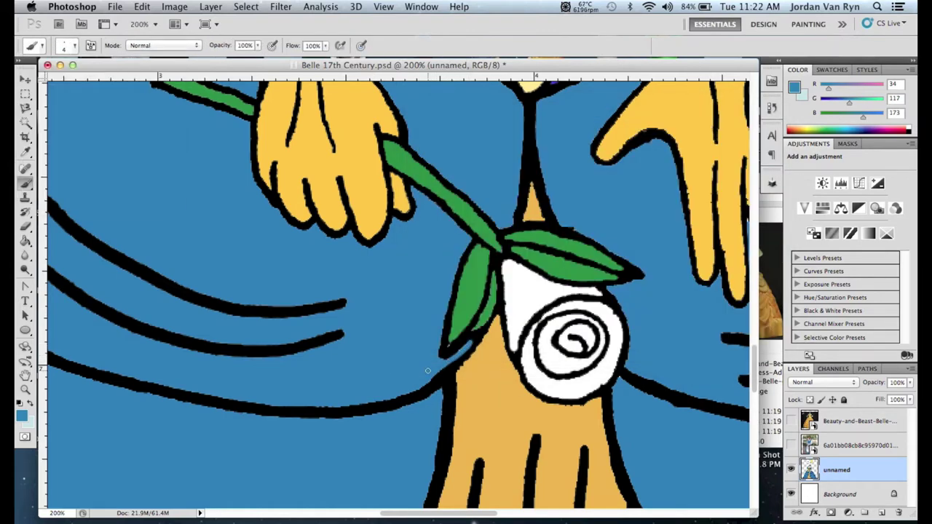
Fill the rose's white ring with red 228,12,12 using the Paint Bucket
scroll(589, 232, right, 5)
click(22, 415)
click(602, 295)
click(558, 183)
click(577, 156)
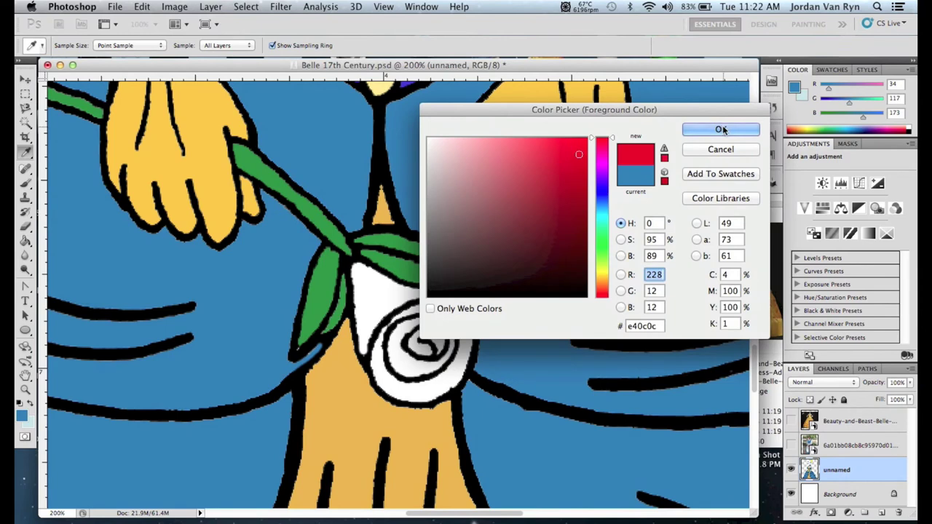
click(723, 129)
key(g)
click(25, 416)
click(567, 166)
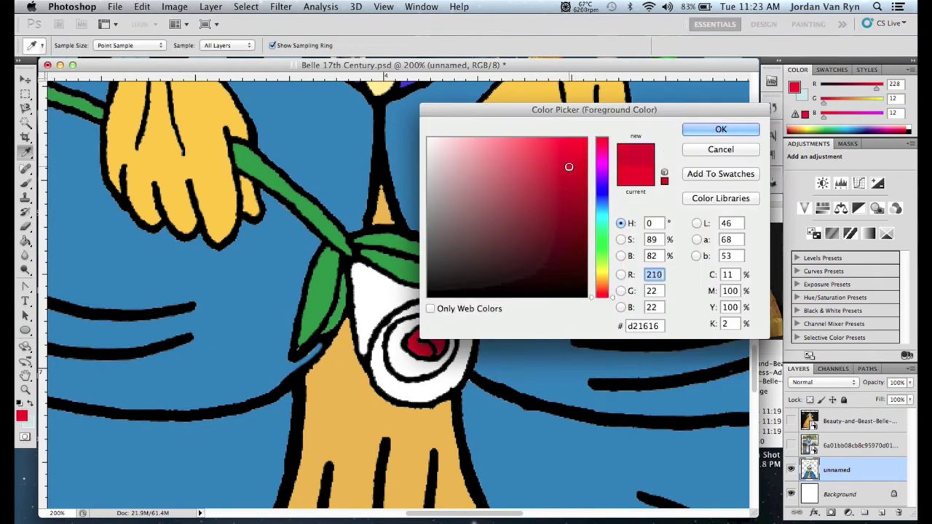
click(721, 128)
Refill the rose's outer ring and the white area beside it in crimson 169,11,11
click(402, 353)
click(24, 416)
click(551, 179)
key(Return)
click(464, 337)
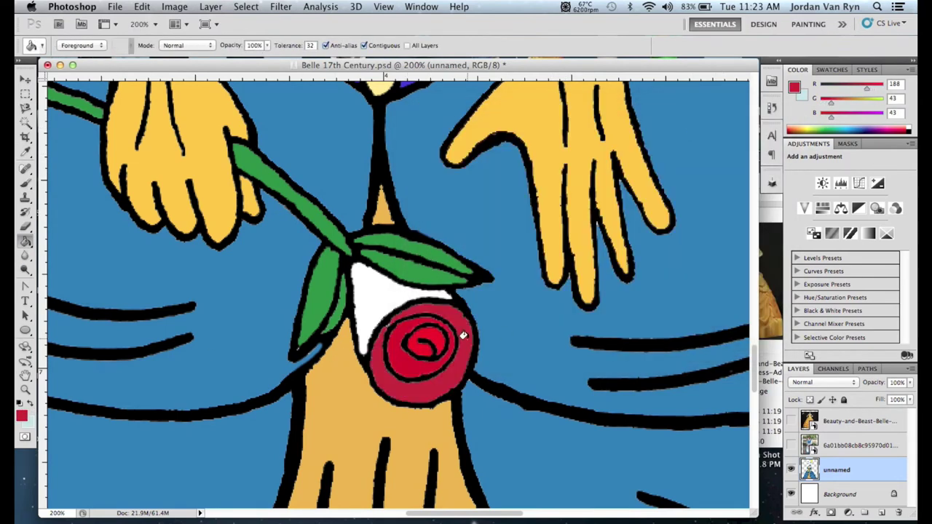
key(b)
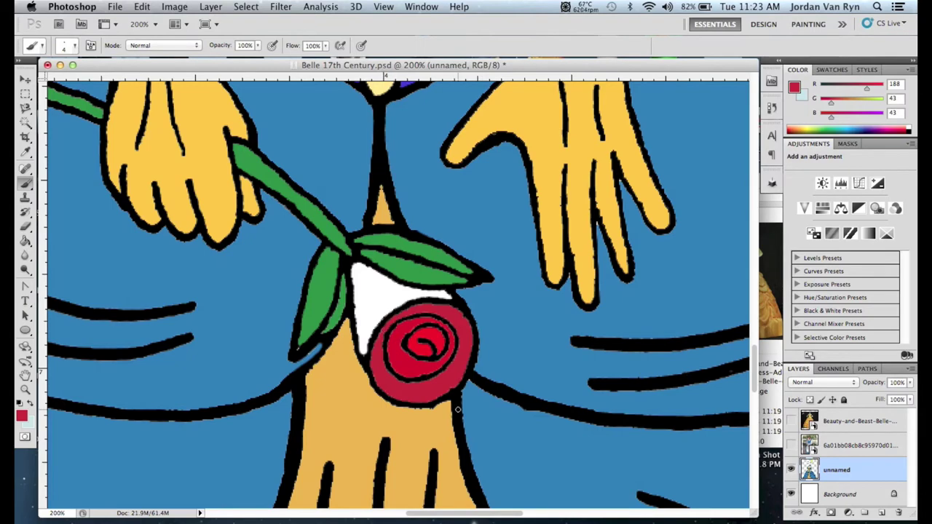
click(21, 416)
click(576, 189)
key(Return)
click(24, 245)
click(367, 293)
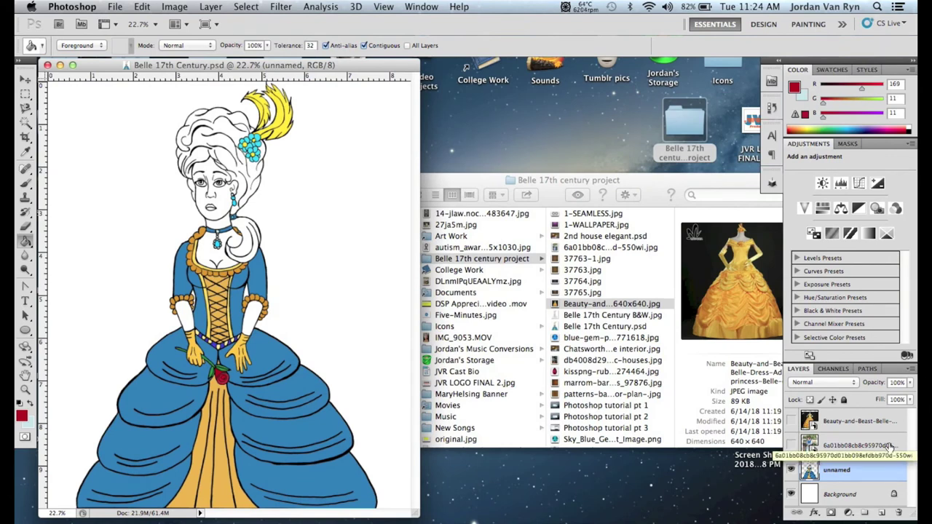
Select both dress reference photo layers and delete them
double_click(889, 445)
key(Return)
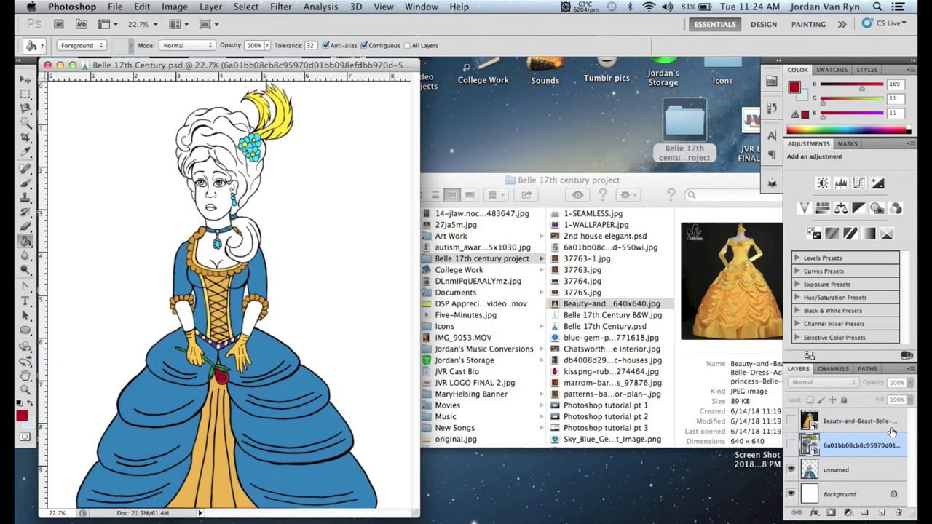
shift+click(891, 430)
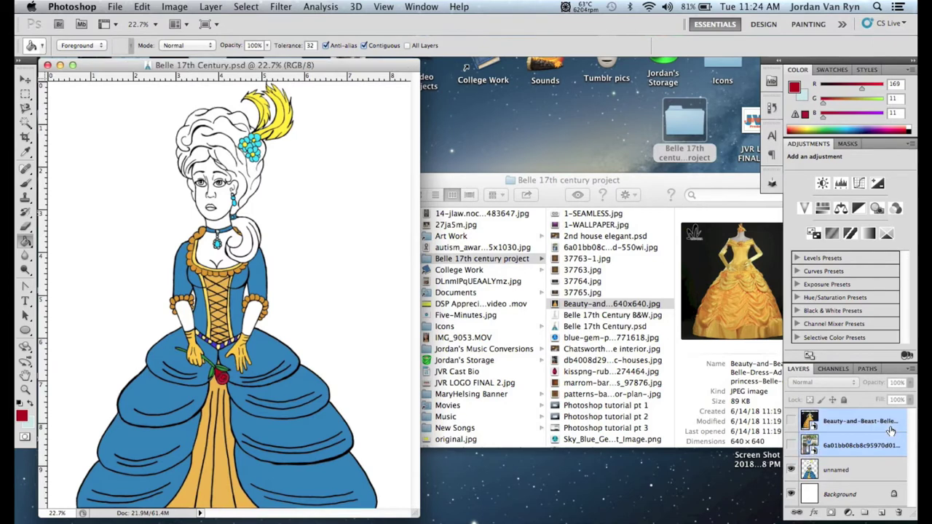
click(901, 513)
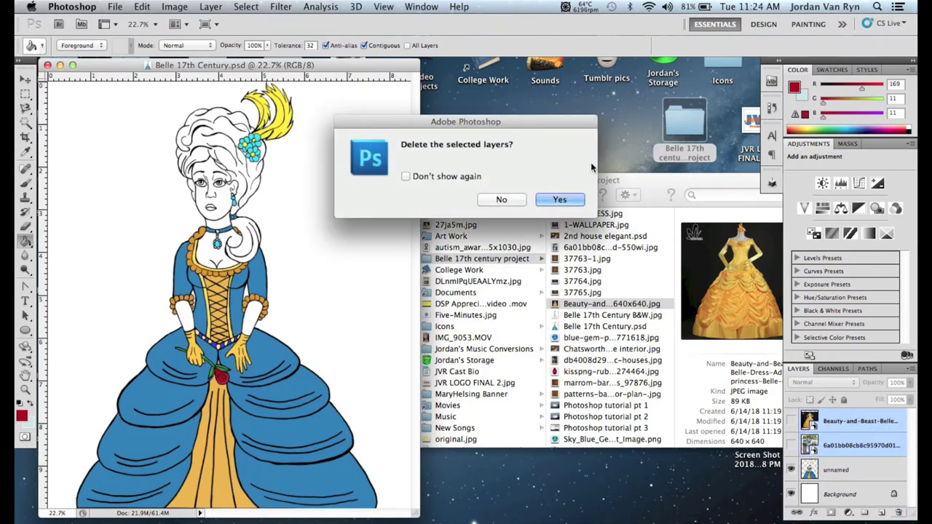
click(562, 202)
Create a new empty Layer 1 above the line-art layer
click(246, 6)
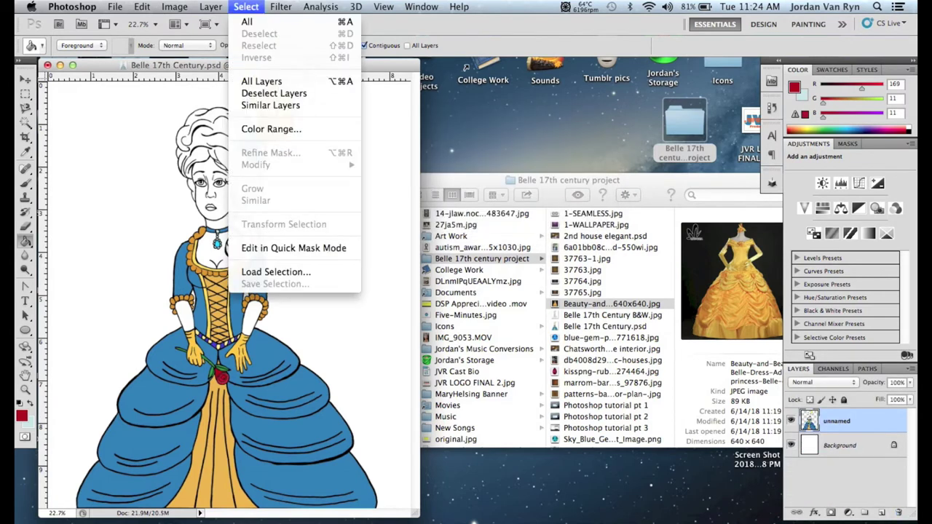
mouse_move(210, 7)
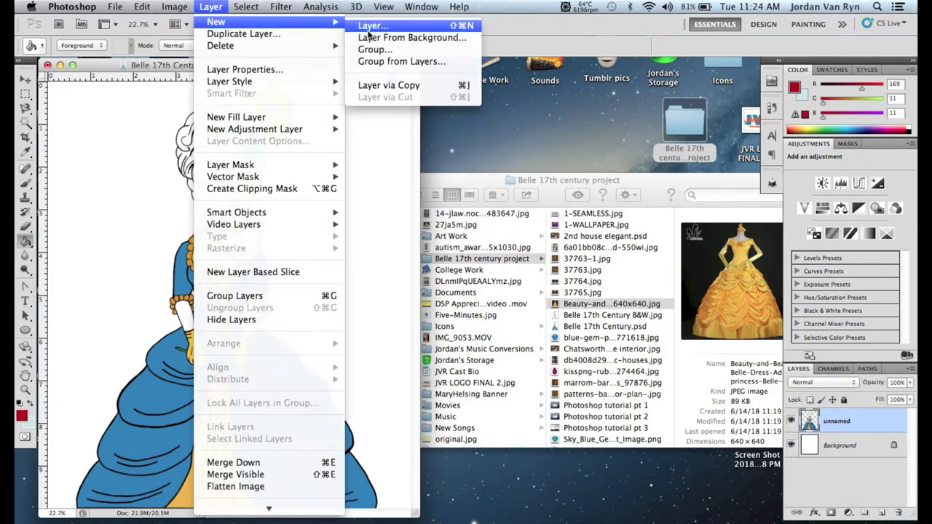
click(370, 28)
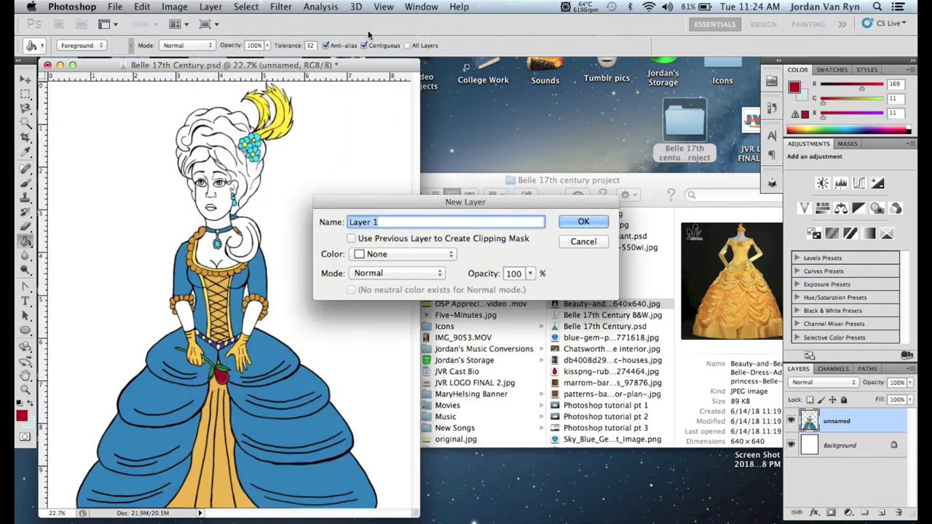
click(583, 222)
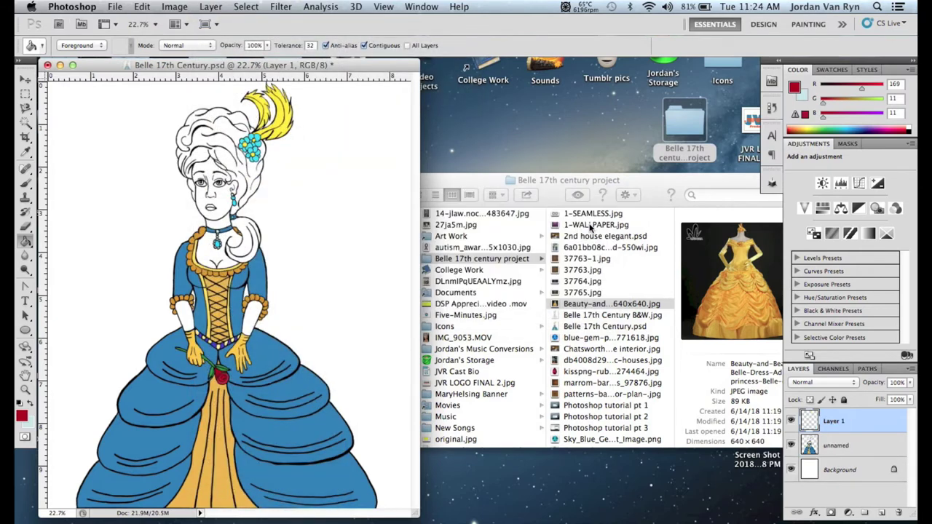
click(631, 336)
Preview the project folder's textures: damask, floral, 37764, 37763, wallpaper and seamless images
click(632, 350)
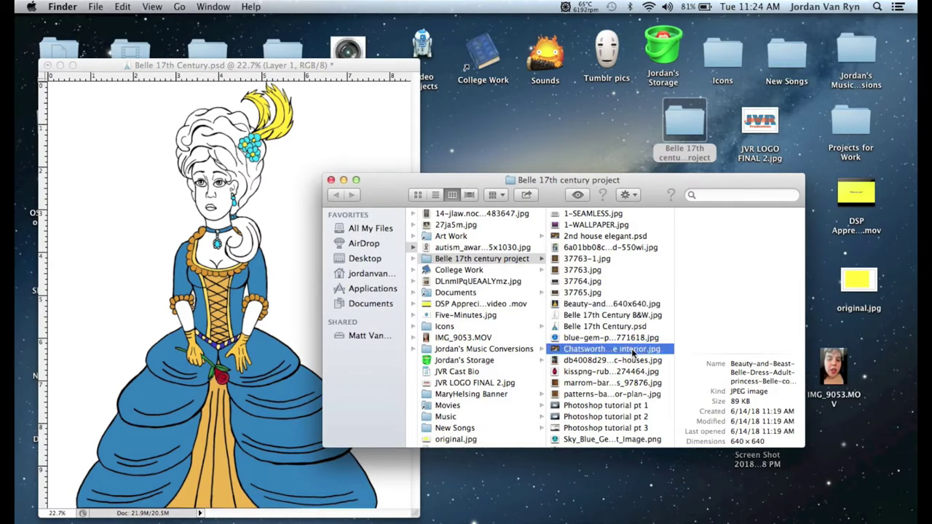
key(Down)
key(Down)
key(Down)
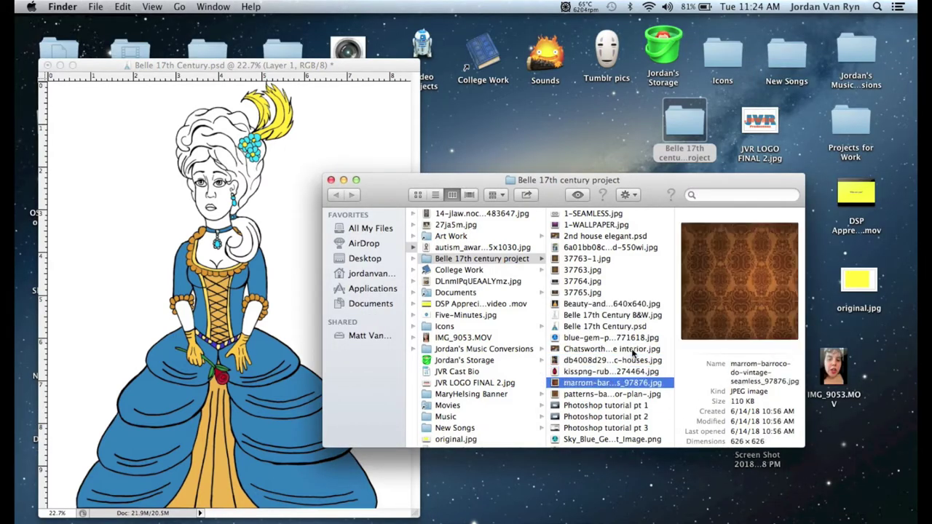
key(Down)
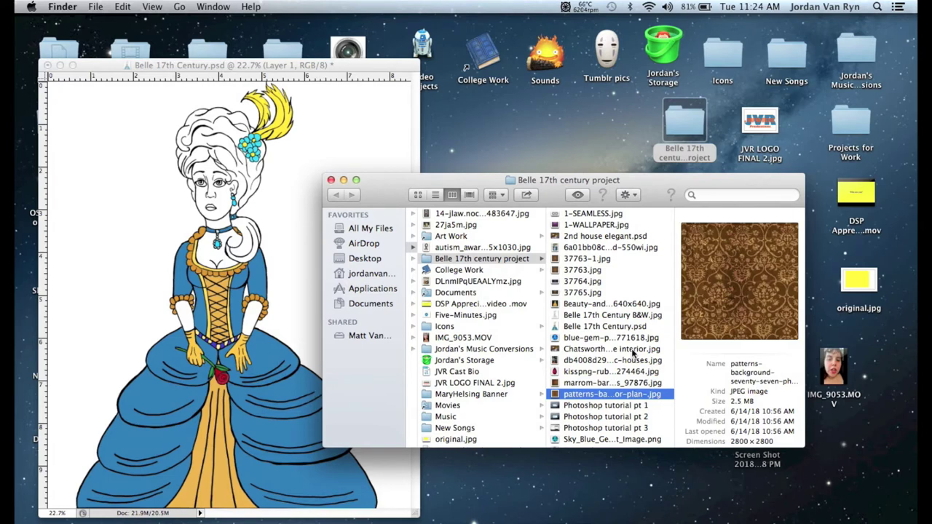
key(Up)
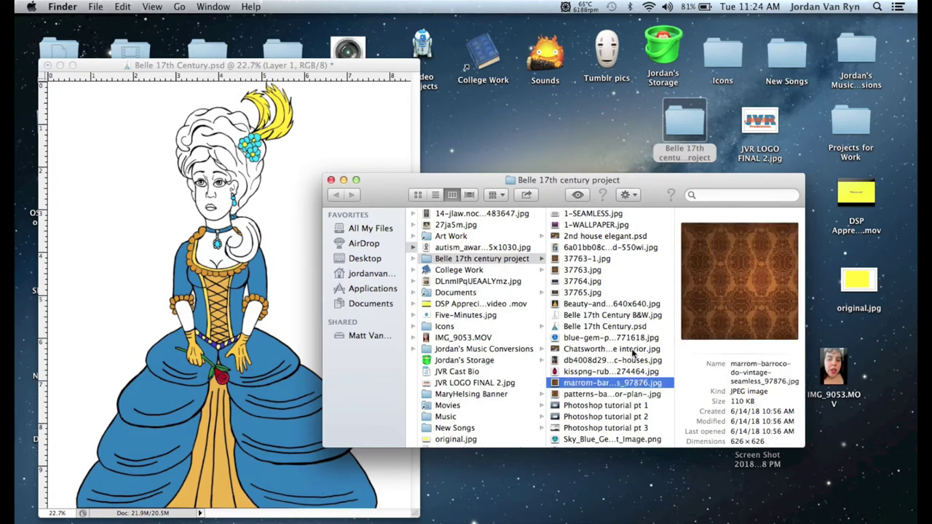
key(Down)
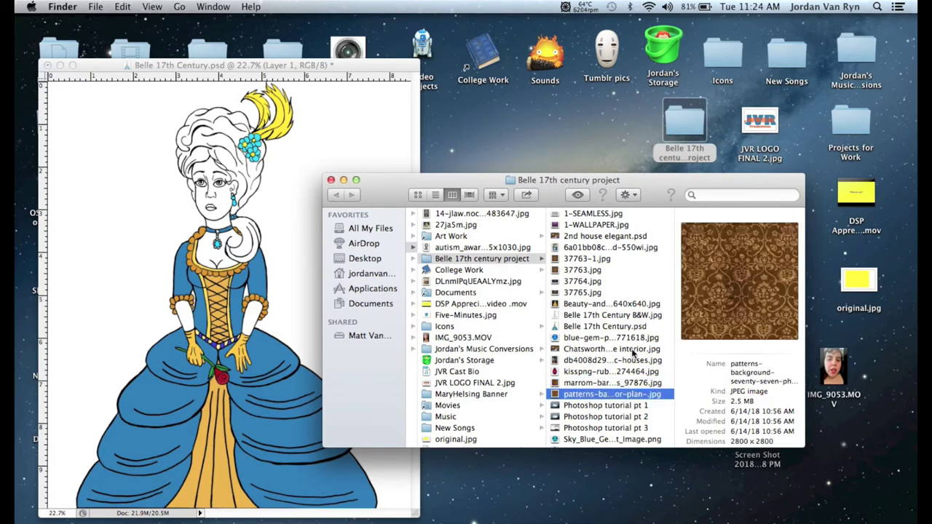
key(Down)
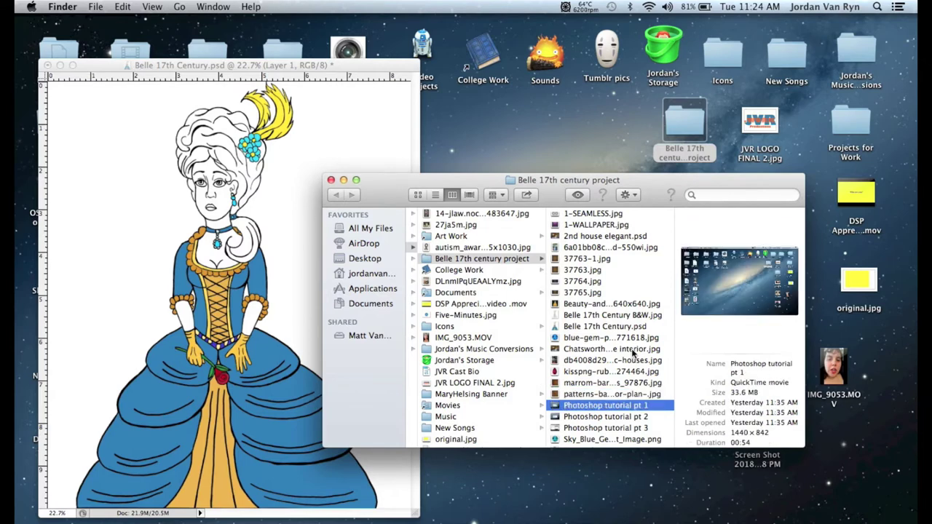
key(Down)
key(Down)
key(Down)
key(Down)
key(Down)
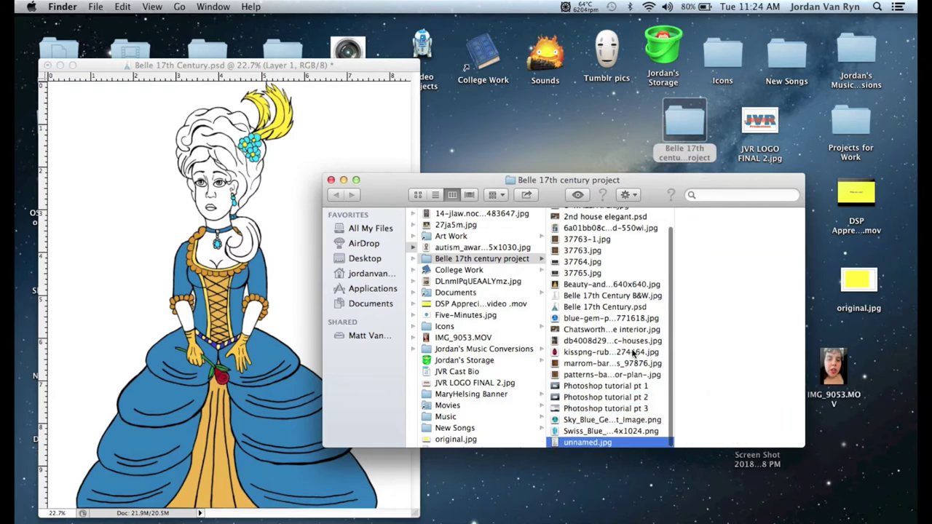
key(Up)
key(Up)
key(Up)
key(Up)
key(Up)
key(Up)
key(Up)
key(Up)
key(Up)
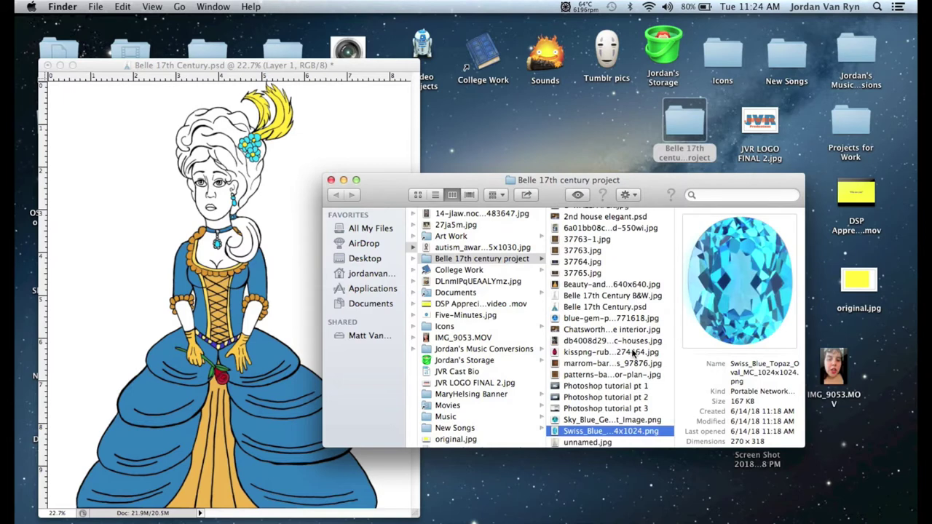
key(Down)
key(Down)
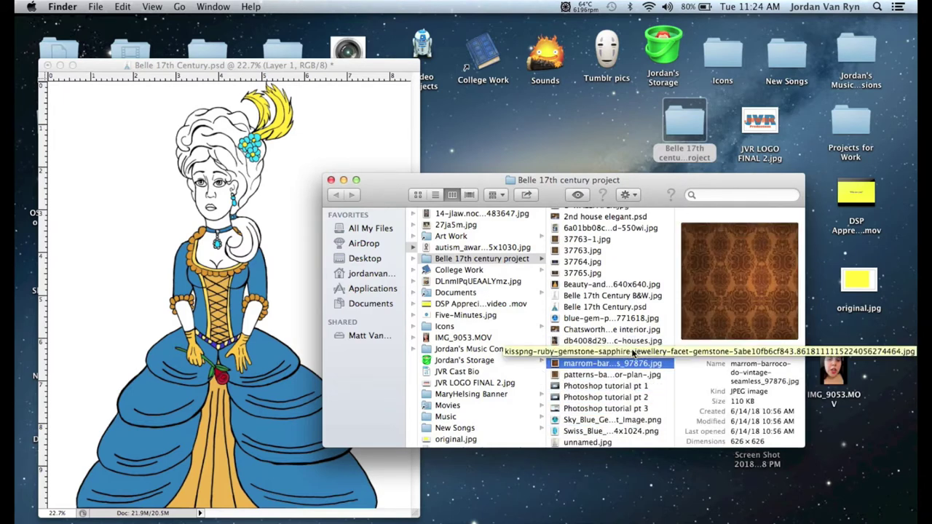
key(Down)
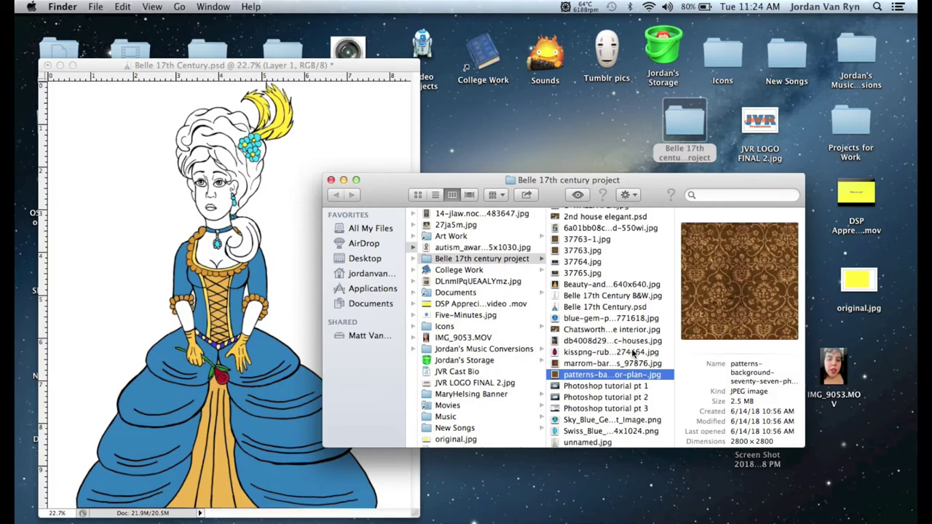
key(Up)
key(Up)
key(Up)
key(Up)
key(Up)
key(Up)
key(Up)
key(Up)
key(Up)
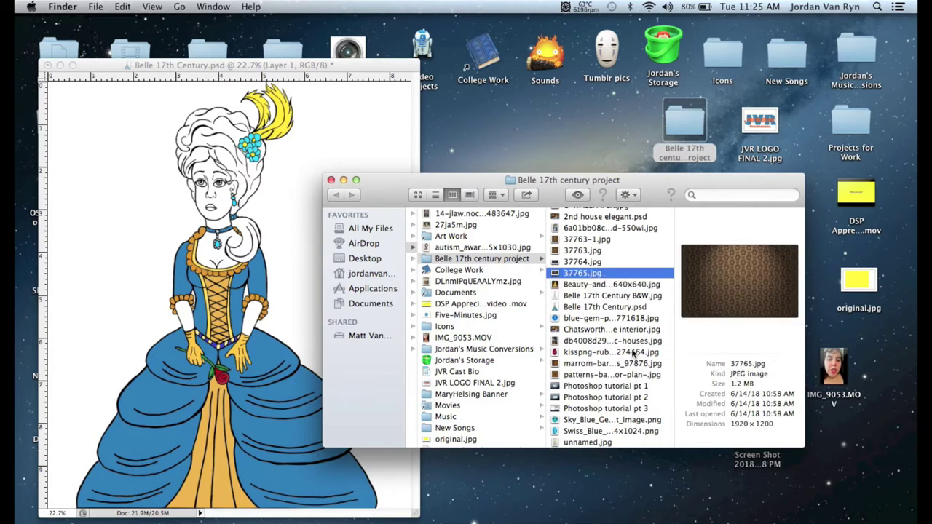
key(Up)
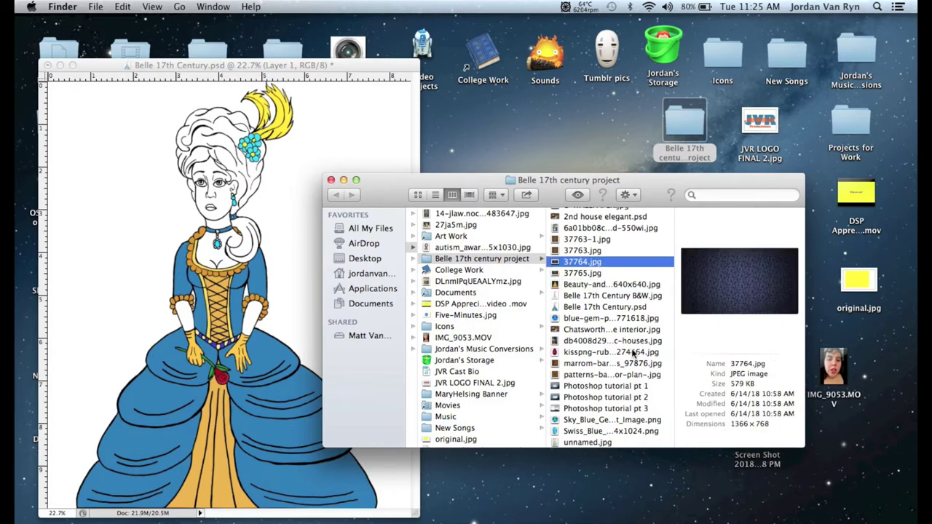
key(Up)
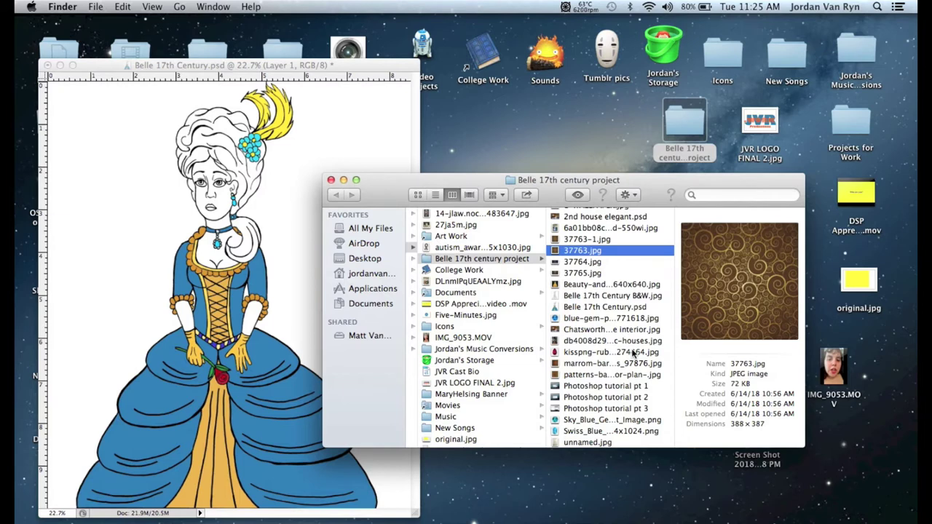
key(Up)
key(Up)
key(Up)
key(Up)
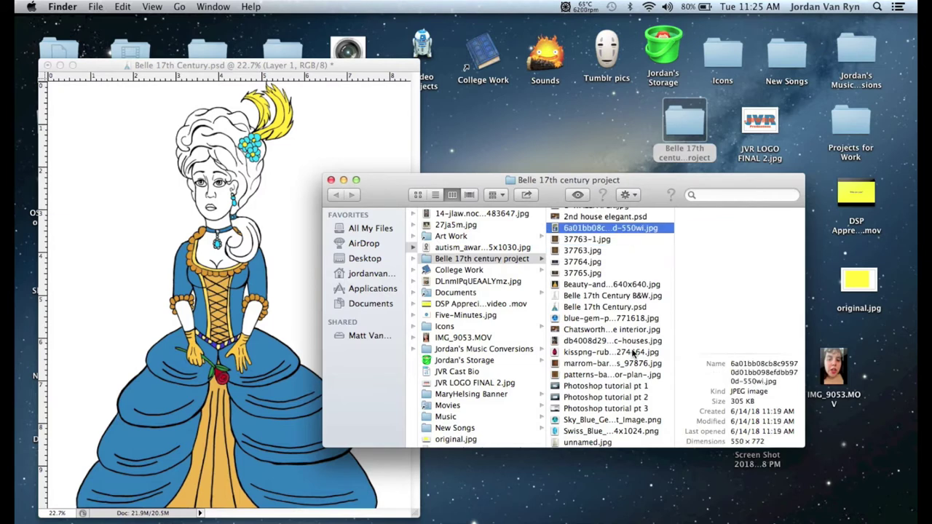
key(Up)
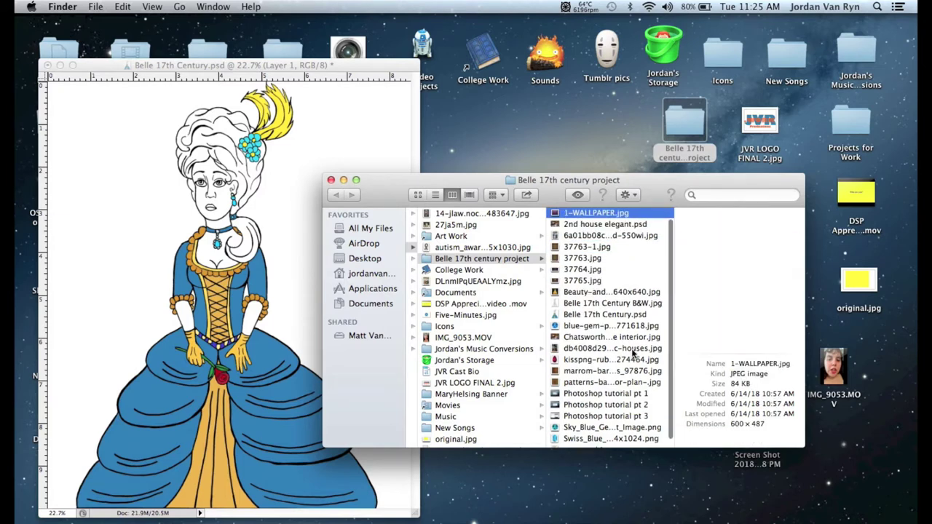
key(Down)
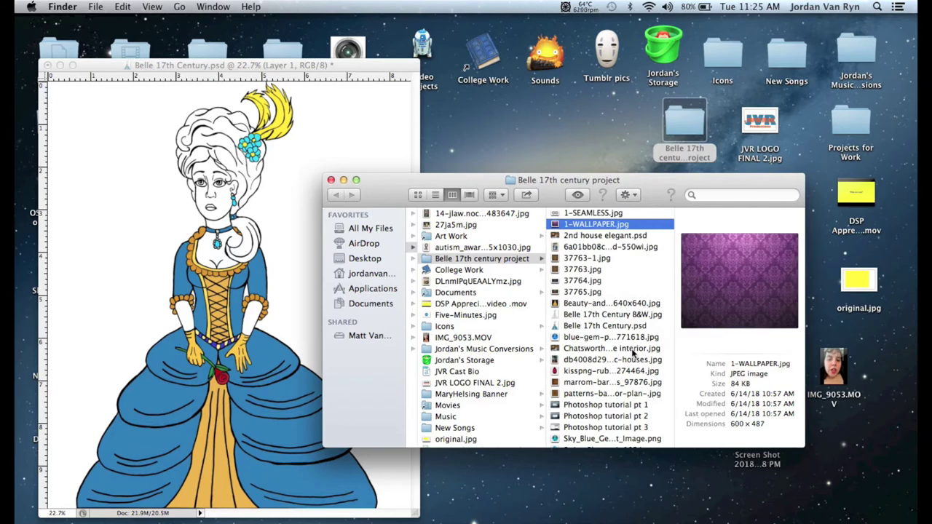
Drag the brown floral patterns-background JPG onto the Belle canvas in Photoshop
click(624, 384)
click(625, 393)
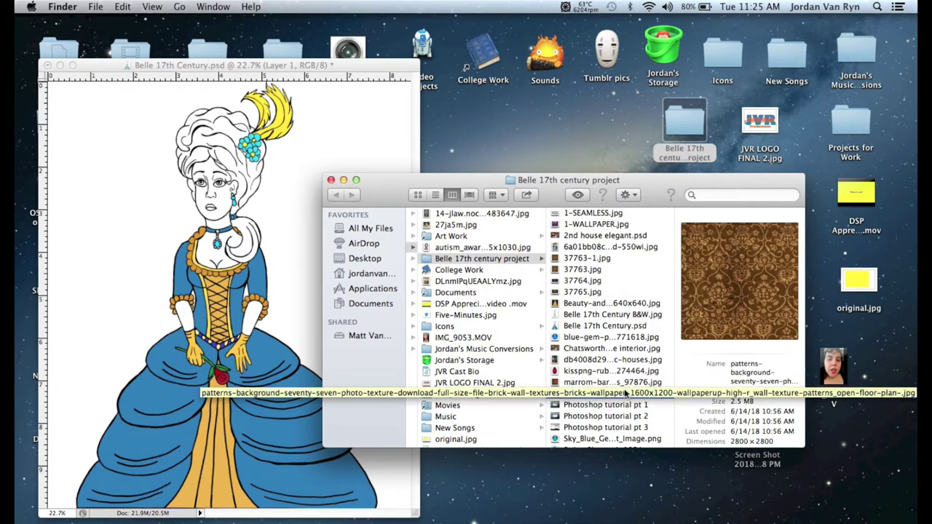
drag(625, 393, 274, 349)
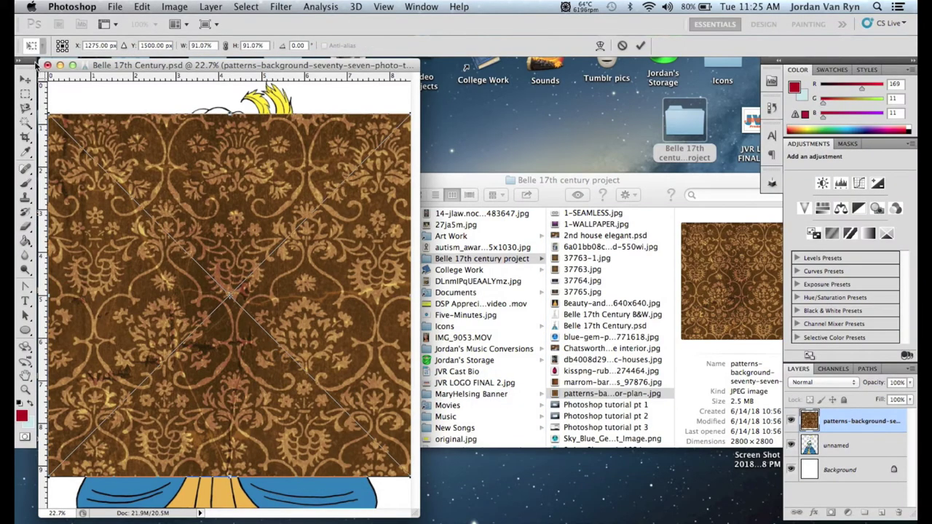
Commit the brown damask pattern as its own layer above the line art
click(26, 79)
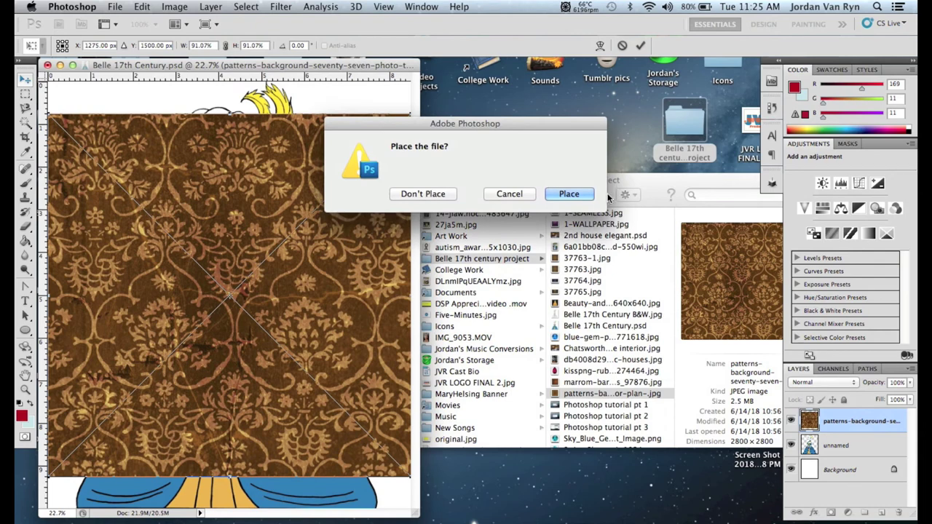
click(586, 195)
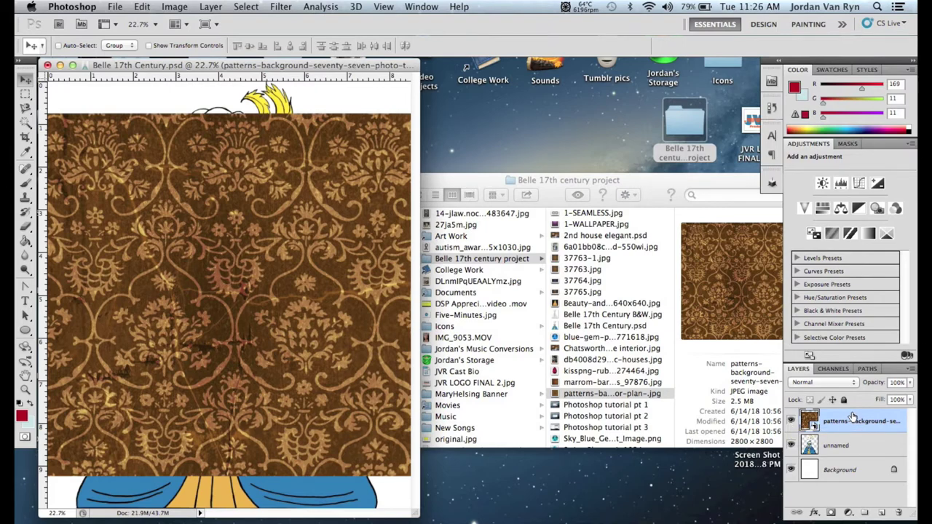
Step through the pattern files and preview 37764.jpg at full size, then close it
click(650, 391)
click(642, 383)
click(635, 371)
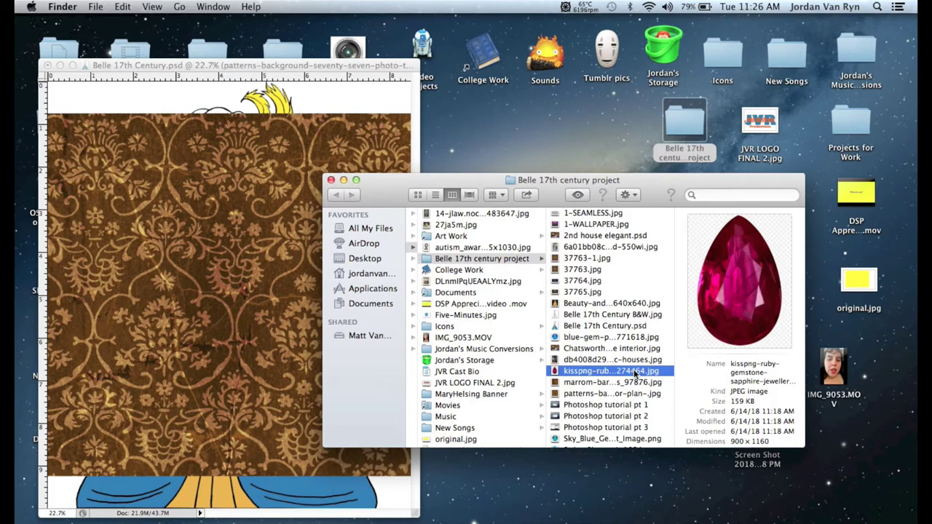
key(Up)
key(Up)
key(Up)
key(Up)
key(Up)
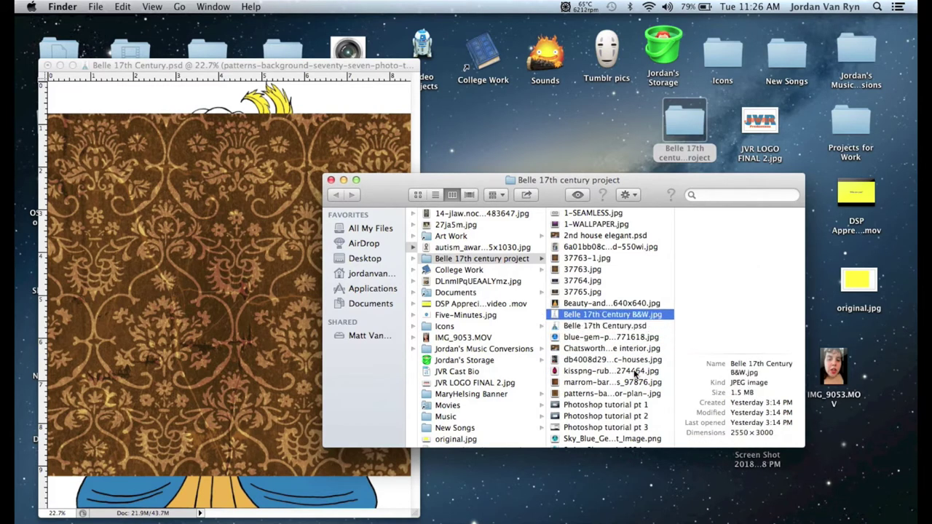
key(Up)
key(Up)
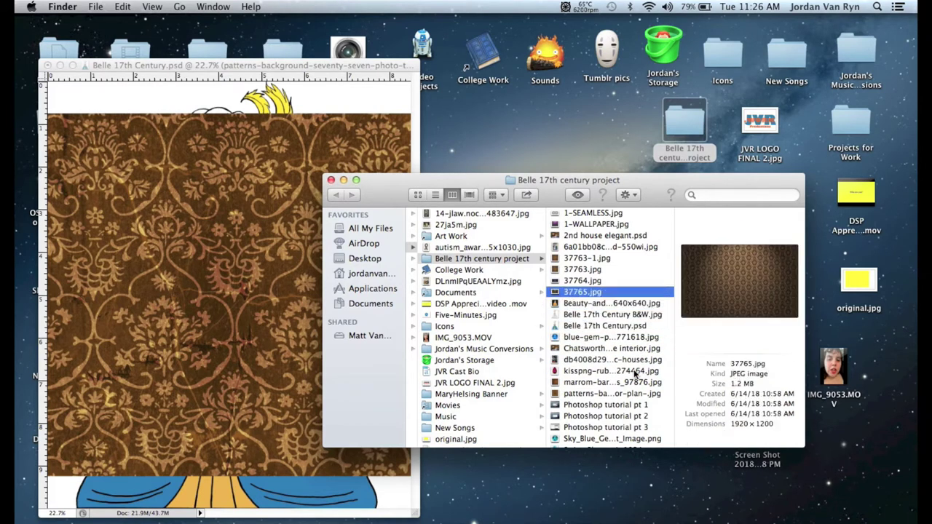
click(613, 280)
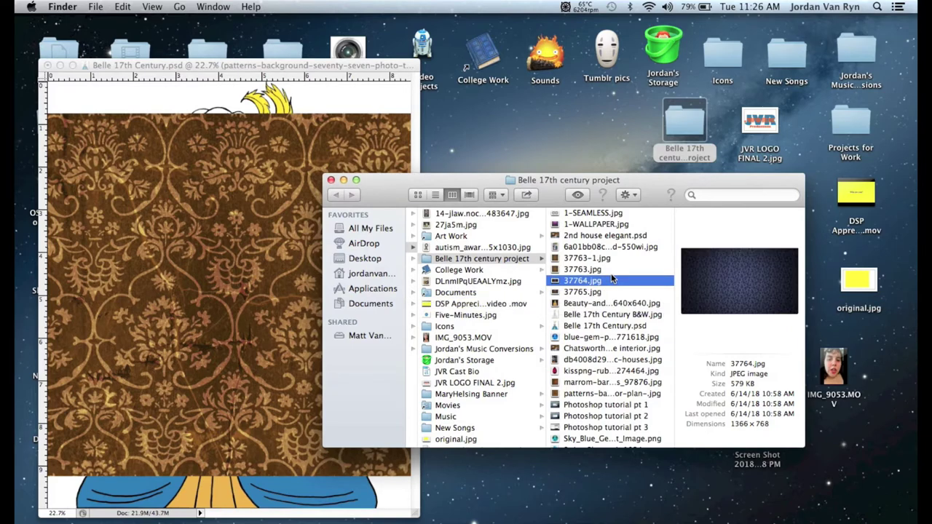
double_click(600, 281)
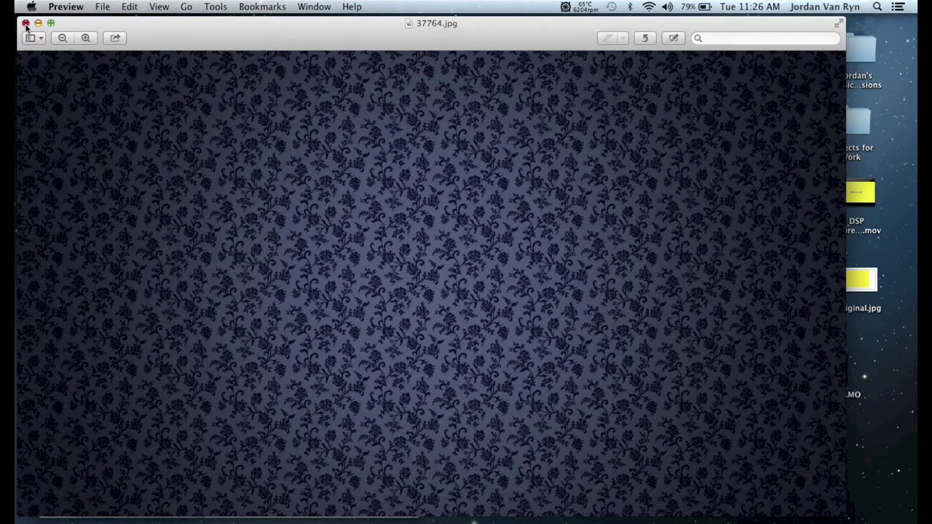
click(25, 24)
Preview the brown damask 37765.jpg at full size and close it
click(589, 276)
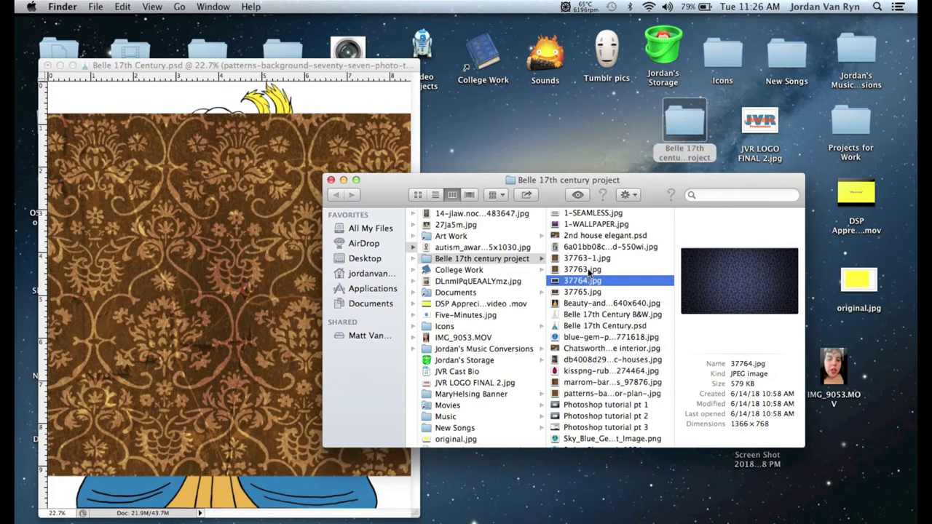
double_click(583, 290)
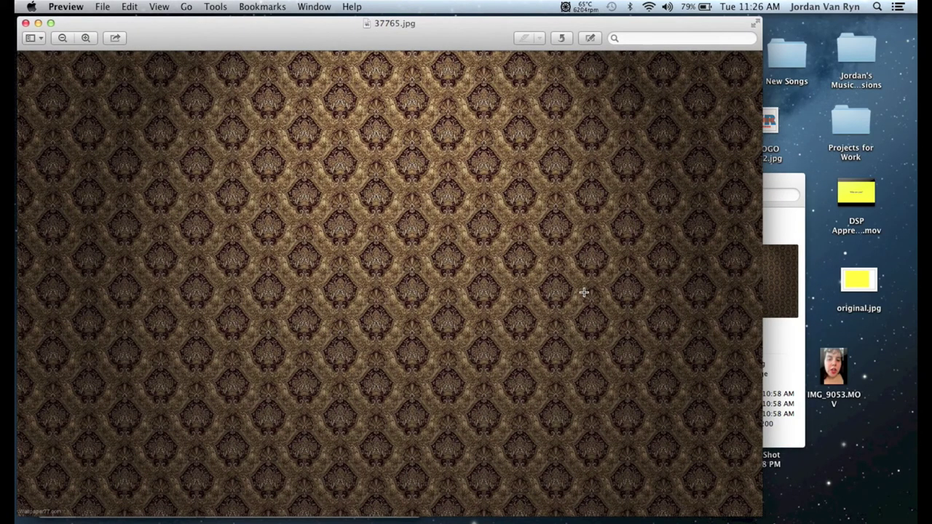
click(26, 24)
Place 37765.jpg into Belle 17th Century.psd as a new damask layer
drag(588, 291, 256, 297)
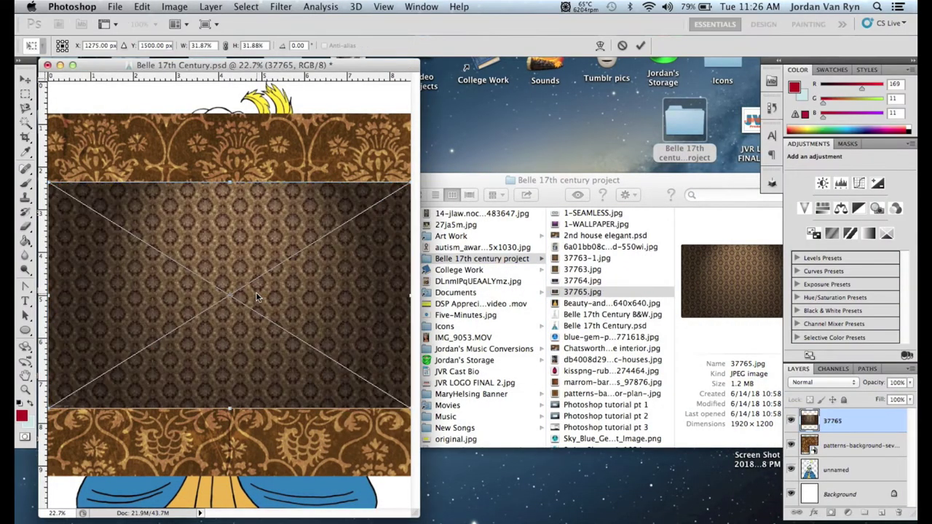
click(24, 79)
click(569, 193)
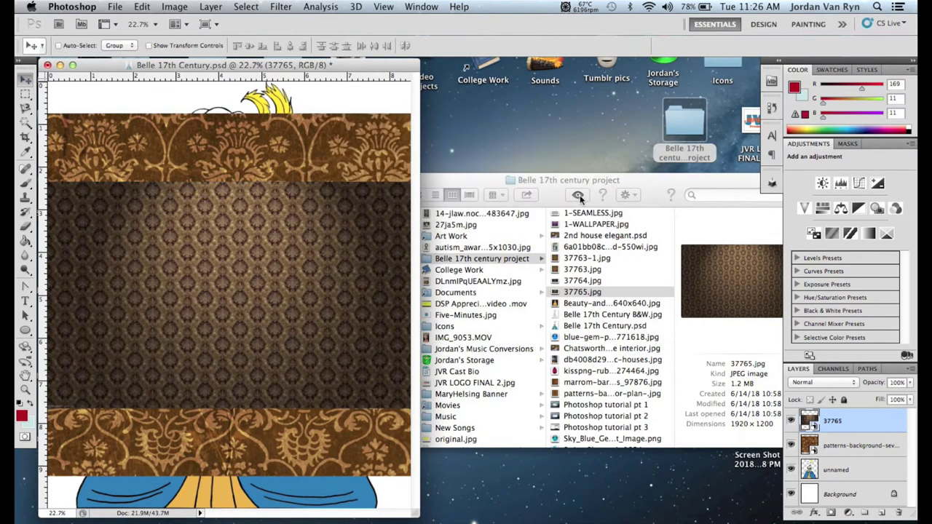
click(591, 213)
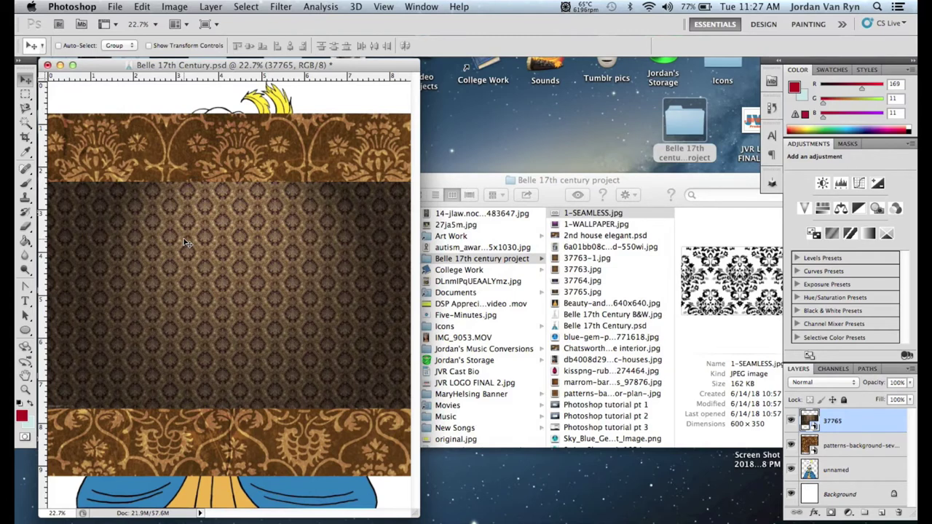
Toggle the 37765 layer to compare, then hide the old patterns-background layer
click(877, 445)
click(792, 420)
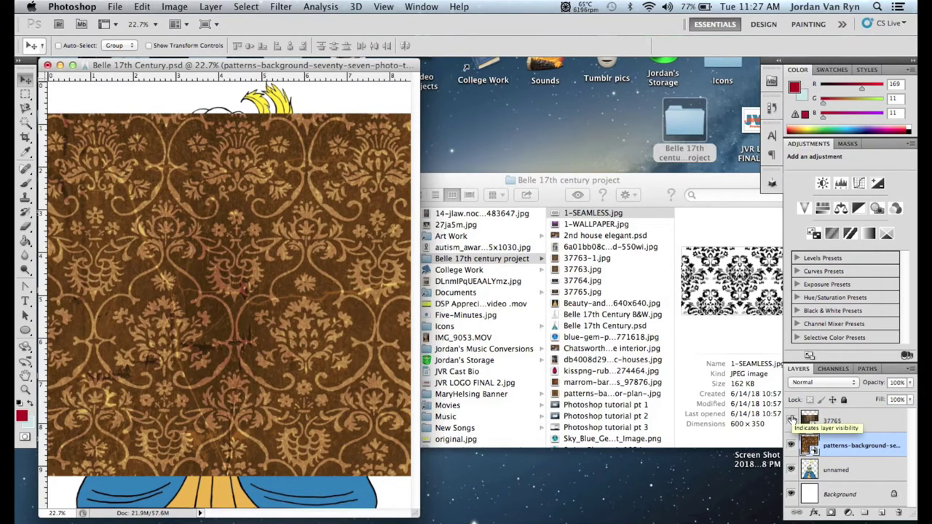
click(791, 420)
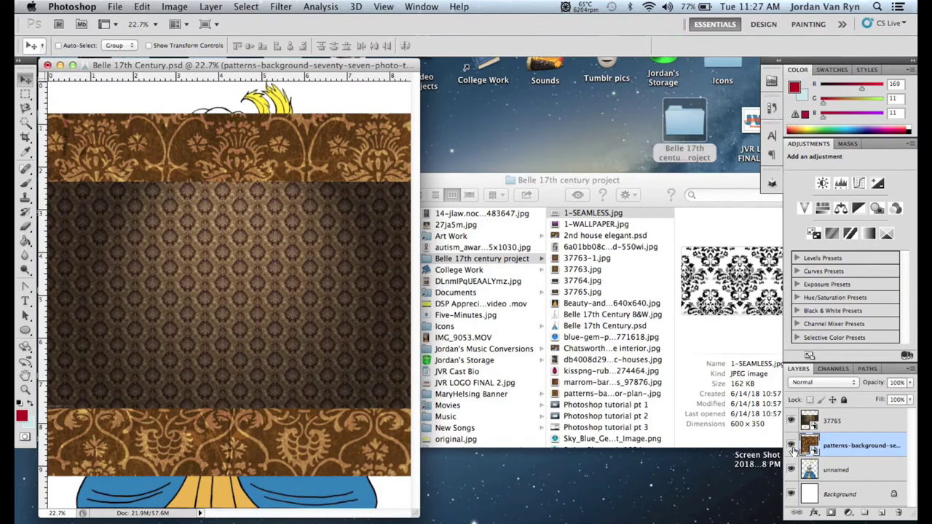
click(791, 445)
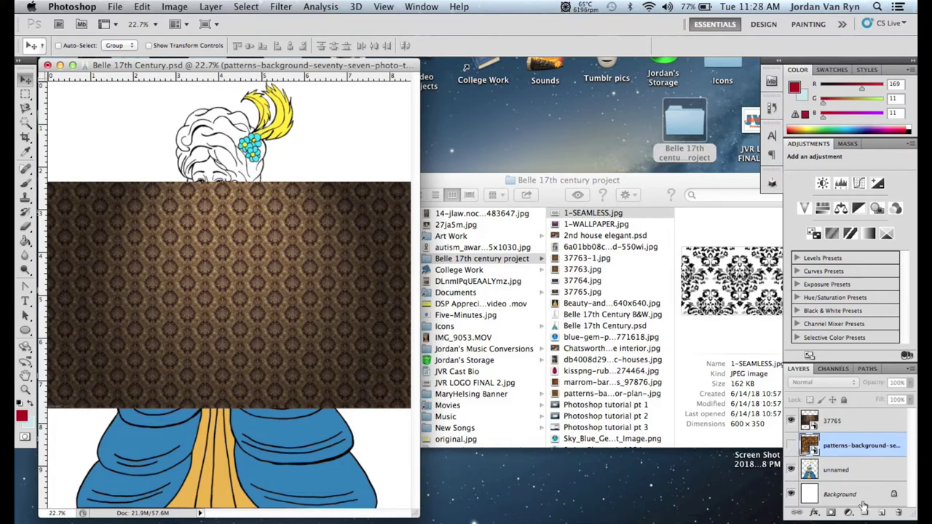
Move the 37765 damask below the lady's face and scale it to about 30% by 39% to the canvas bottom
click(857, 430)
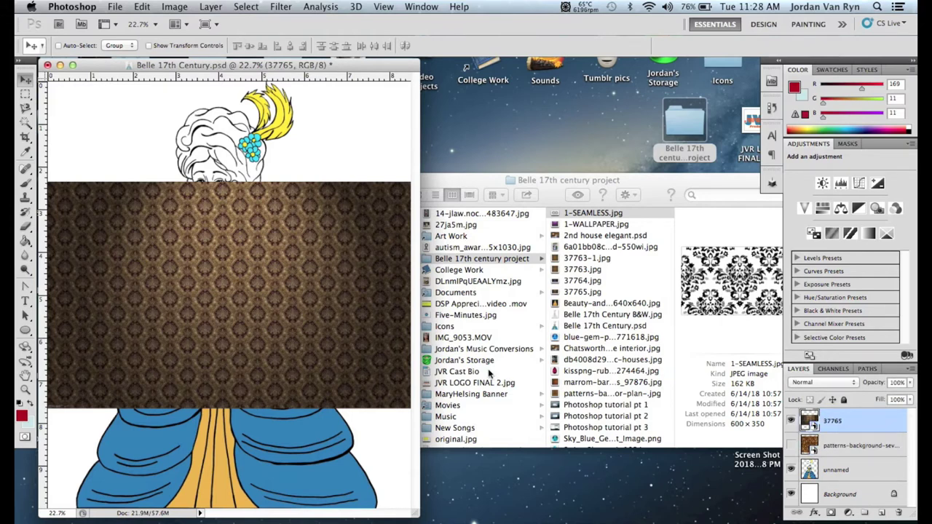
drag(175, 239, 165, 268)
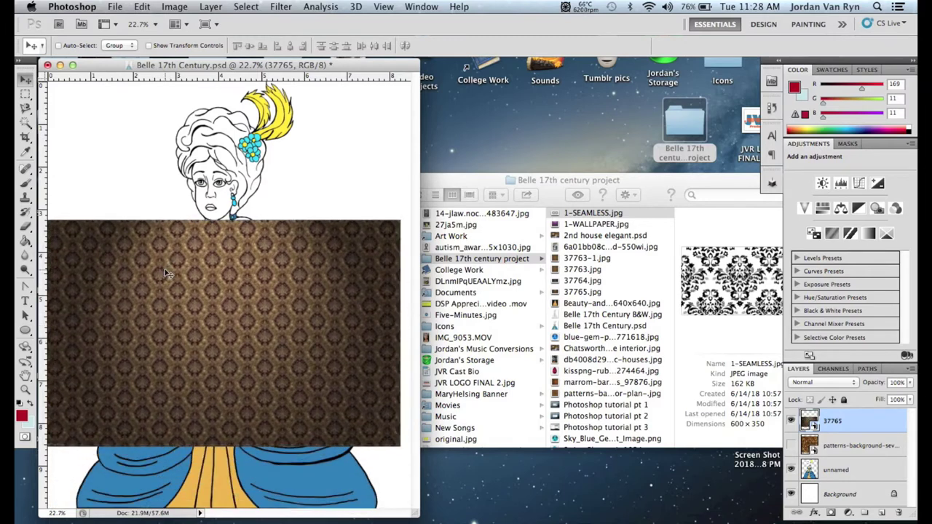
key(ctrl+t)
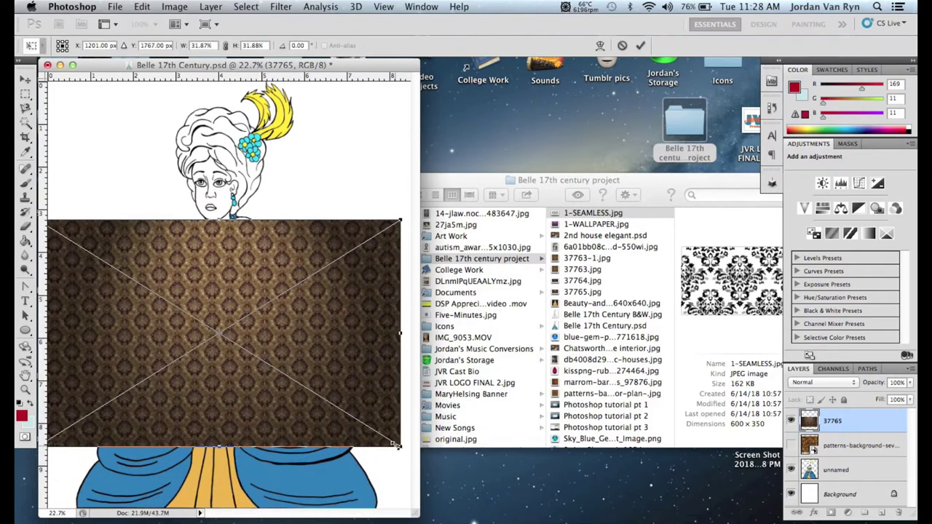
drag(397, 444, 398, 507)
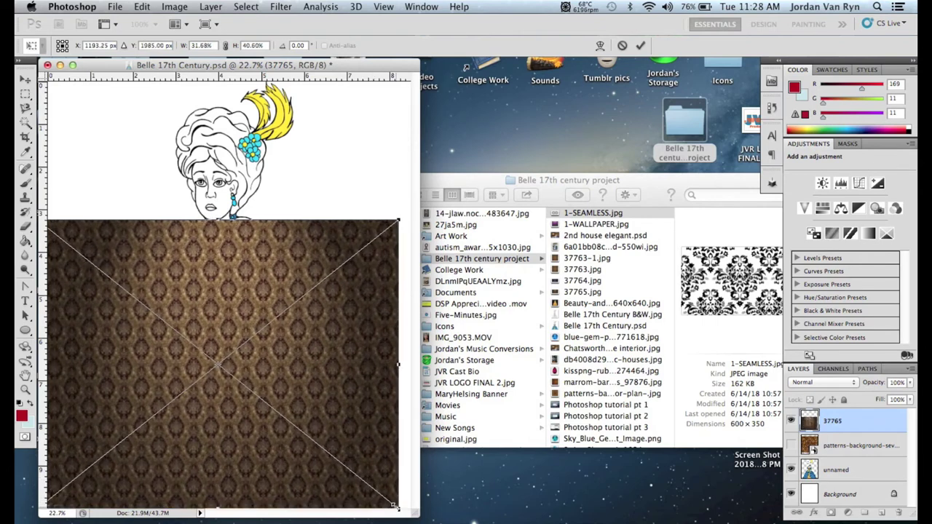
drag(313, 386, 322, 384)
mouse_move(405, 220)
mouse_down()
mouse_move(368, 246)
mouse_move(396, 229)
mouse_up()
drag(266, 307, 277, 306)
click(25, 78)
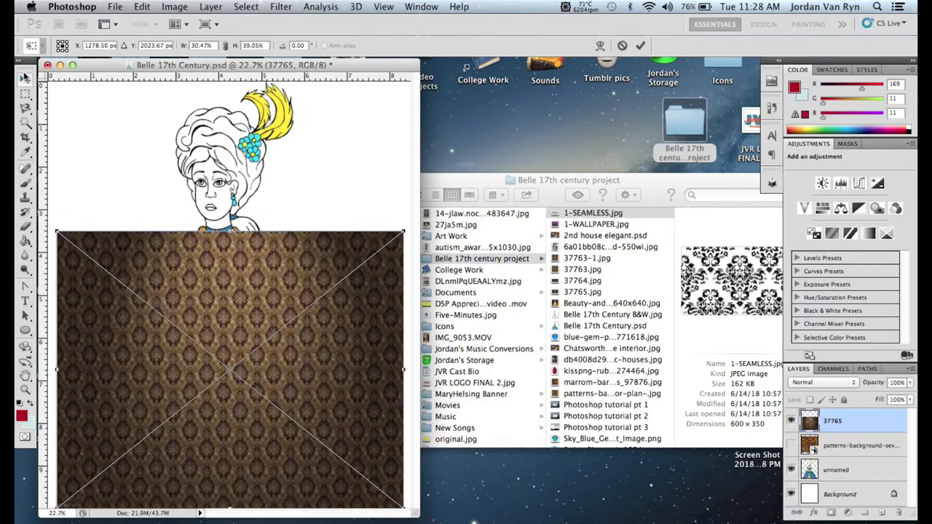
click(569, 195)
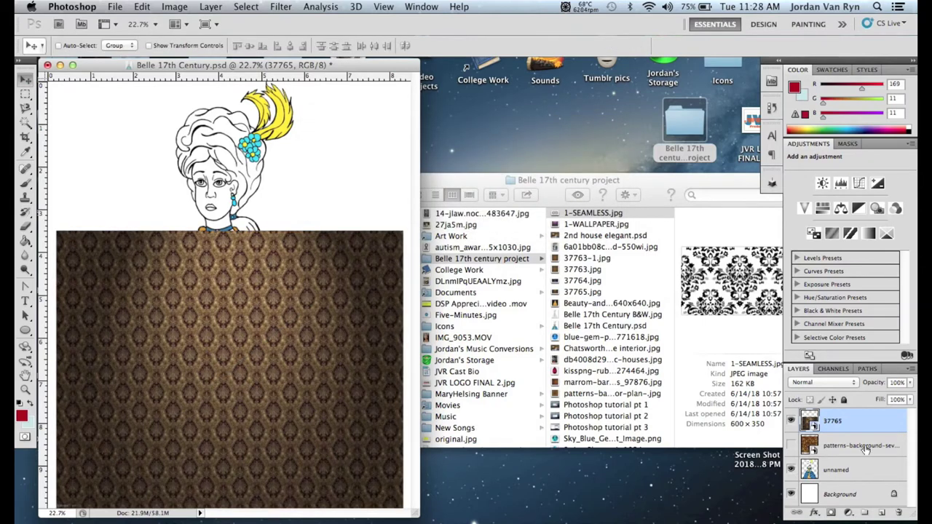
click(848, 511)
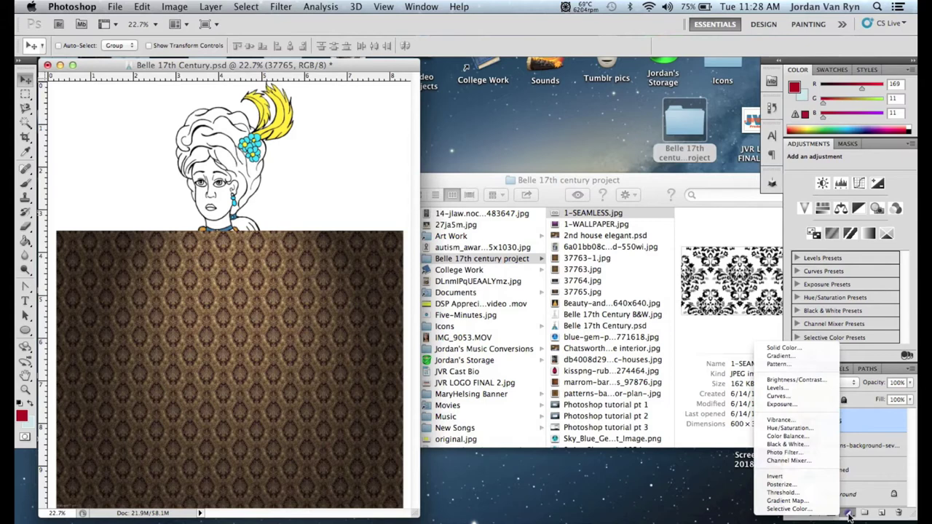
Add a Black & White adjustment and merge it with the 37765 layer into Black & White 1
click(815, 446)
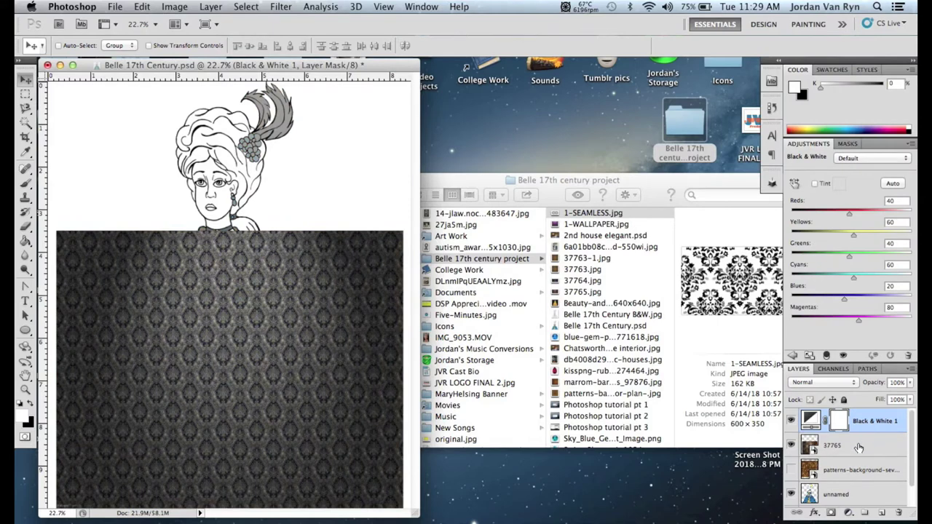
click(845, 447)
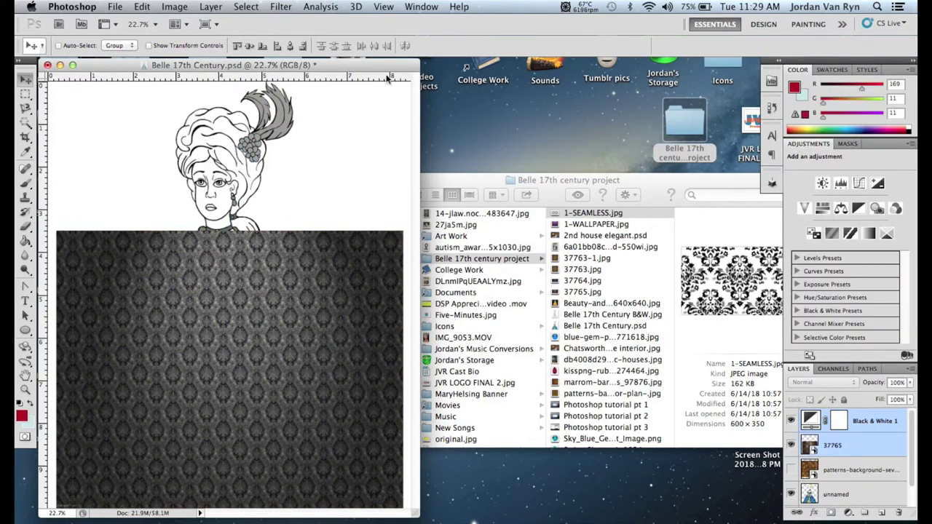
click(211, 7)
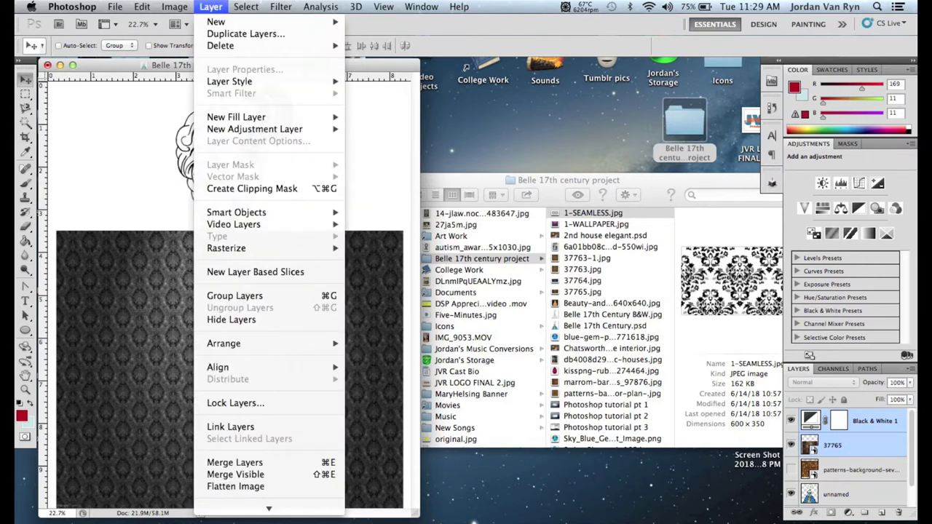
click(264, 462)
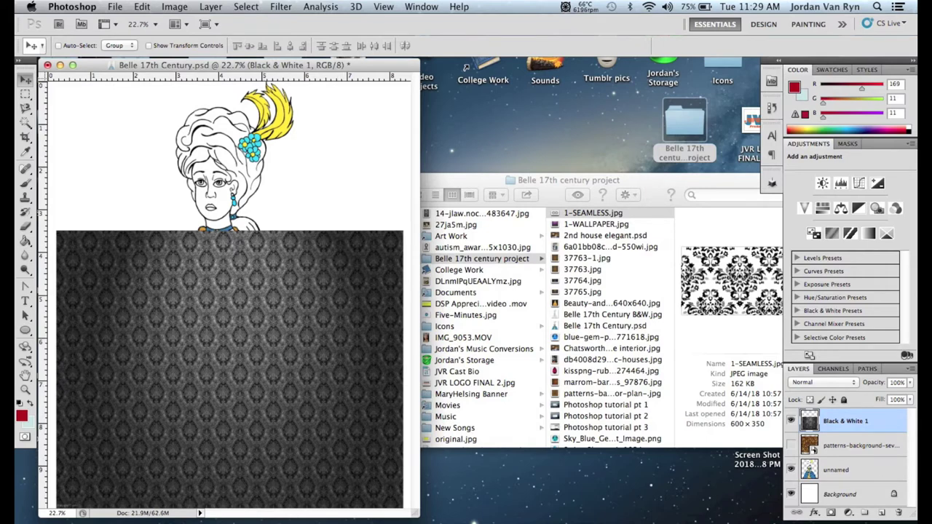
click(910, 384)
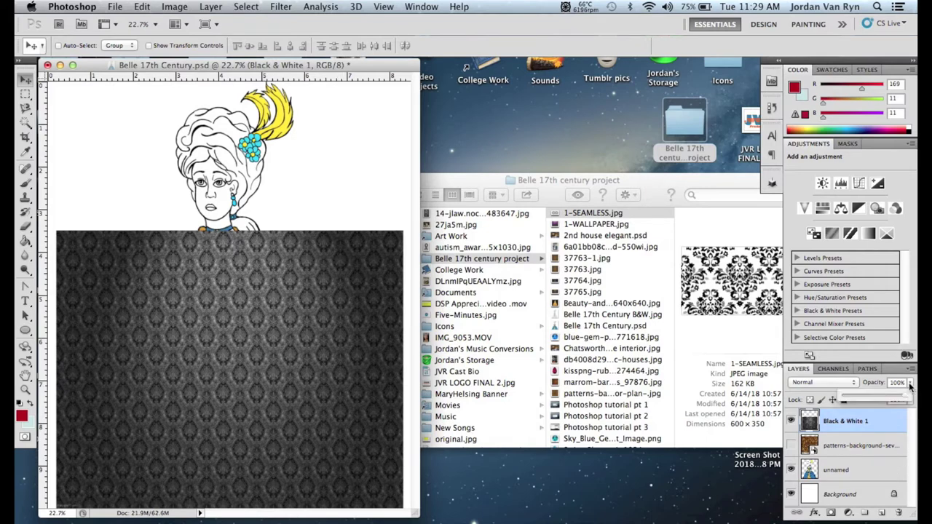
Fade the grey Black & White 1 damask to 50% opacity
drag(906, 398, 876, 400)
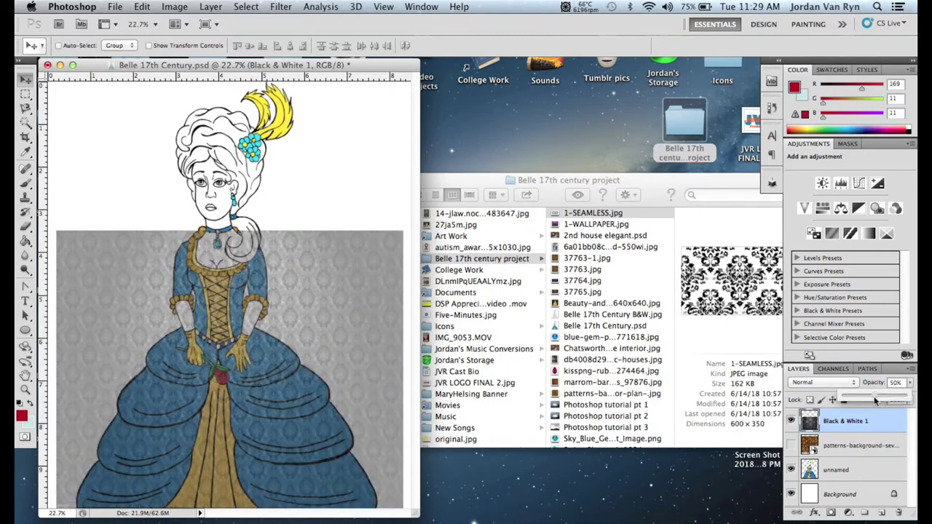
click(880, 472)
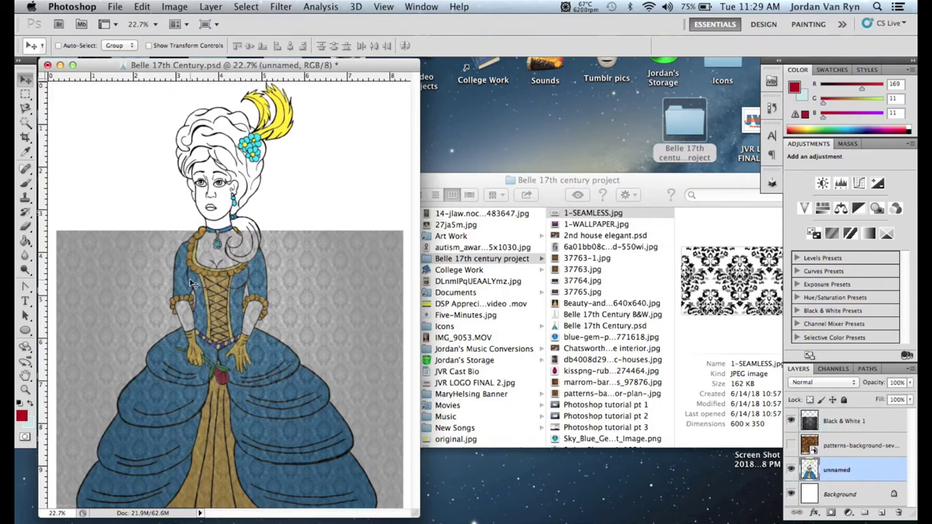
click(25, 122)
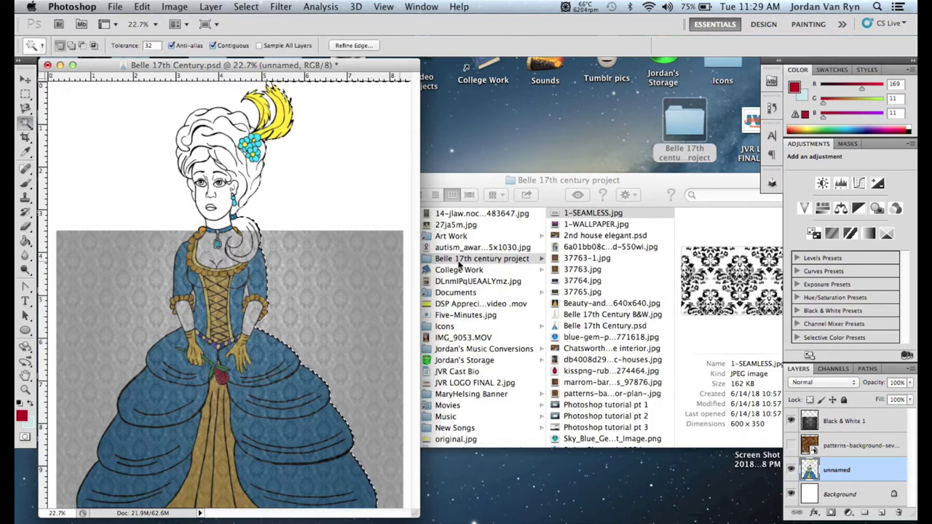
Erase the grey damask right of the lady on Black & White 1 using a 246 px eraser
click(873, 422)
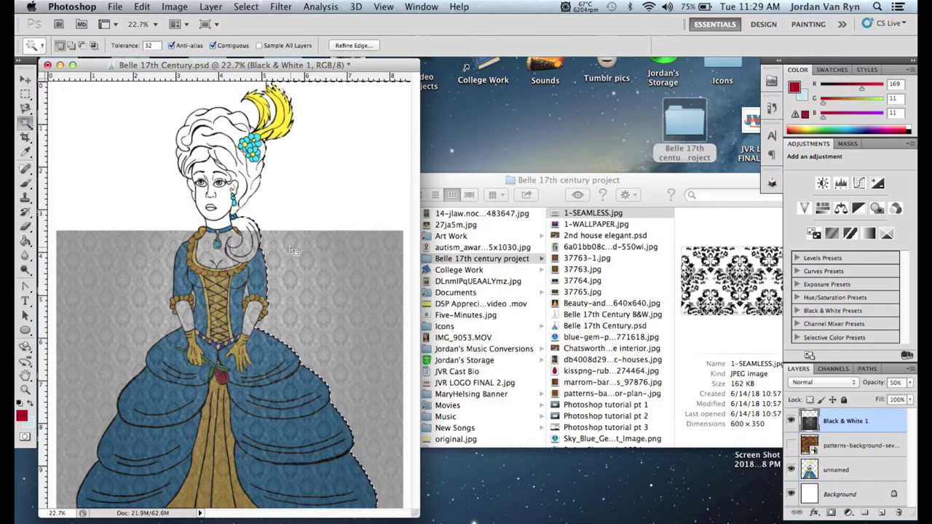
click(25, 226)
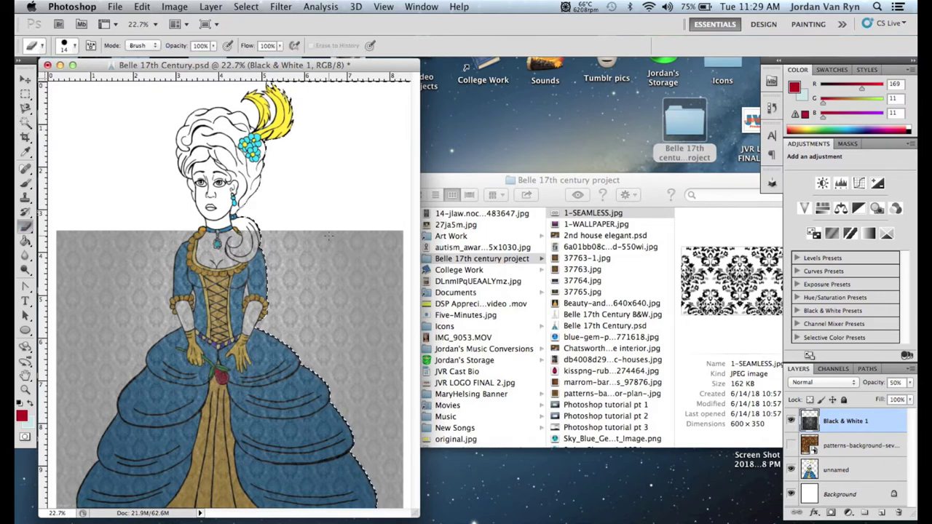
click(72, 46)
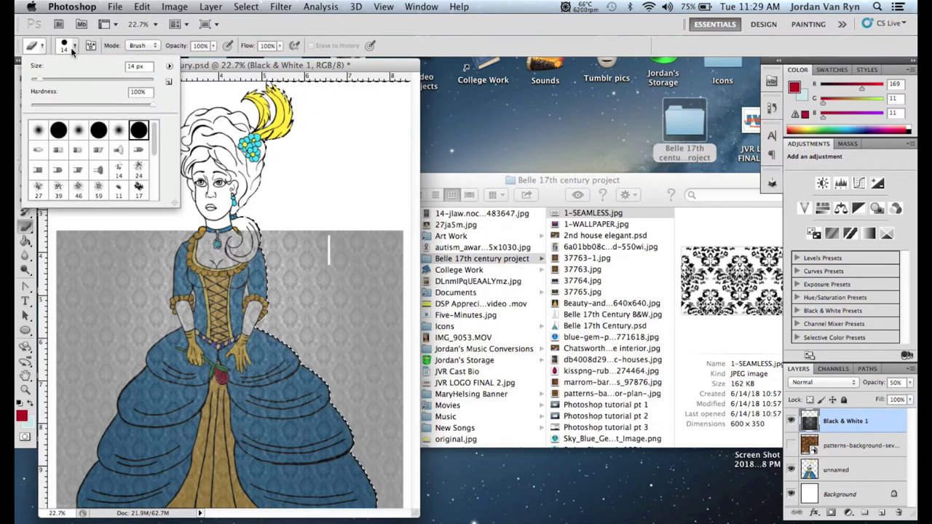
drag(86, 78, 89, 80)
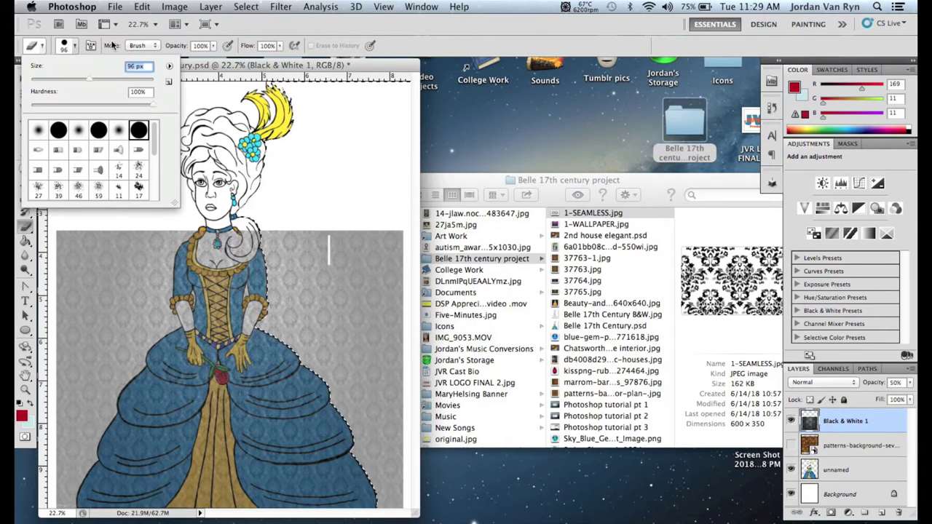
click(124, 78)
click(396, 235)
mouse_move(395, 235)
mouse_down()
mouse_move(261, 247)
mouse_move(276, 254)
mouse_move(286, 297)
mouse_move(270, 276)
mouse_up()
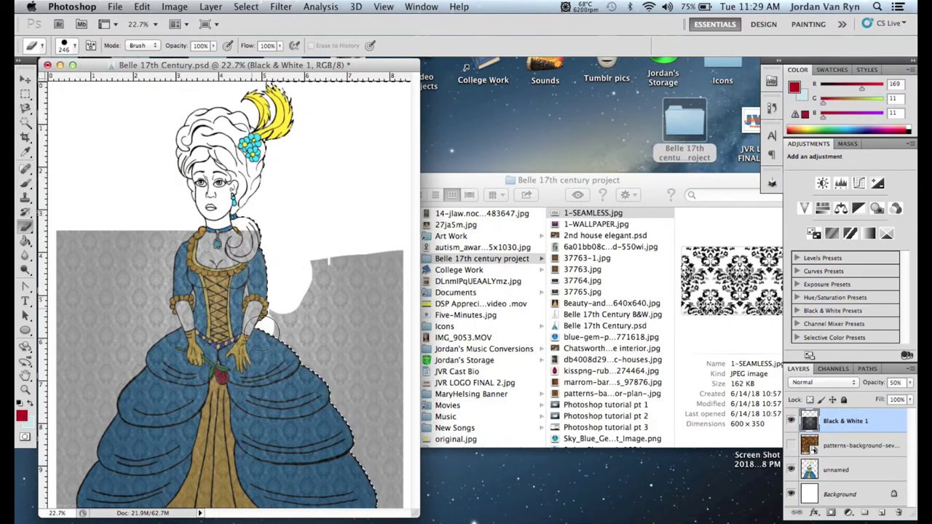
mouse_move(401, 499)
mouse_down()
mouse_move(410, 353)
mouse_move(401, 238)
mouse_move(380, 297)
mouse_move(402, 359)
mouse_move(373, 228)
mouse_move(327, 278)
mouse_move(387, 360)
mouse_move(319, 241)
mouse_move(286, 308)
mouse_up()
drag(341, 352, 387, 396)
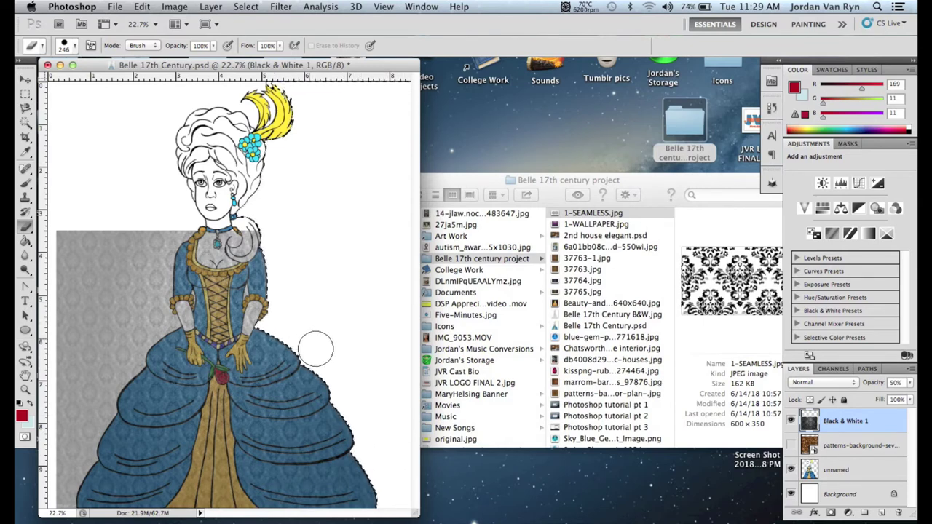
click(830, 470)
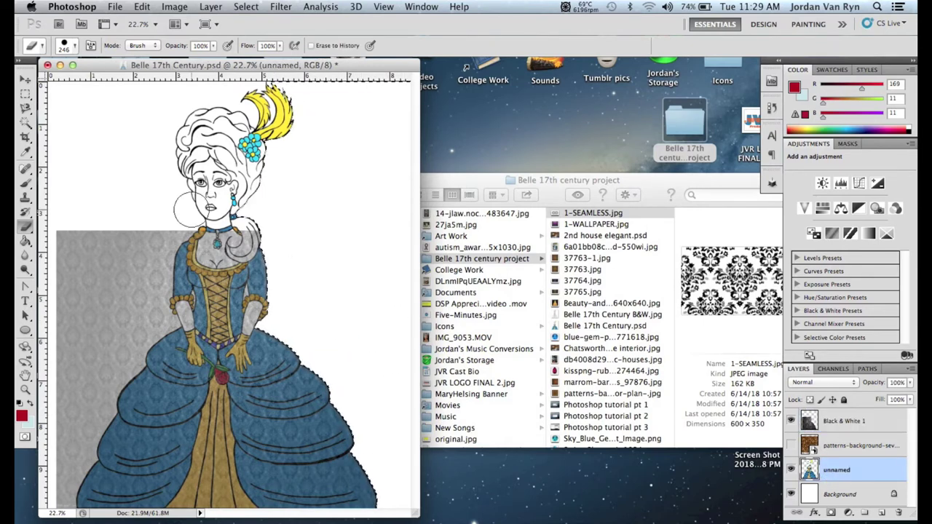
Magic Wand the white background on the unnamed layer and erase it from Black & White 1
click(28, 125)
click(162, 181)
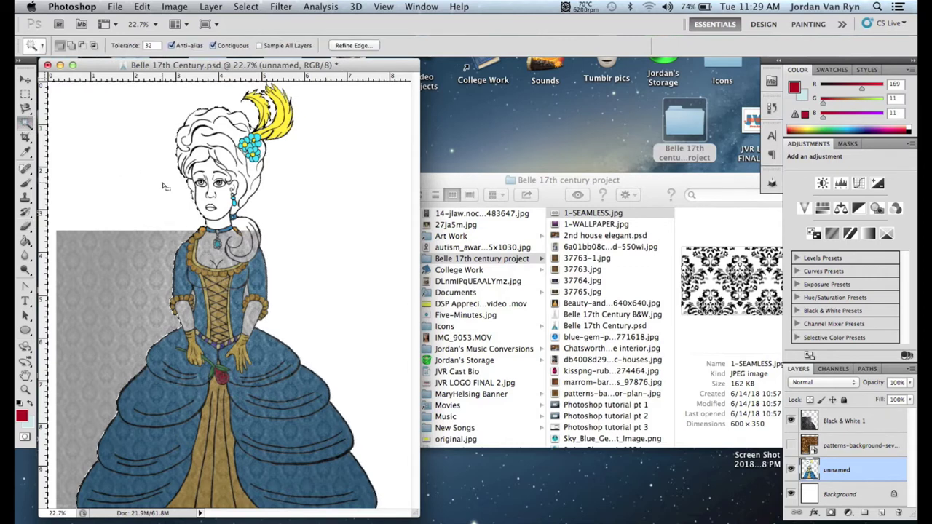
click(845, 430)
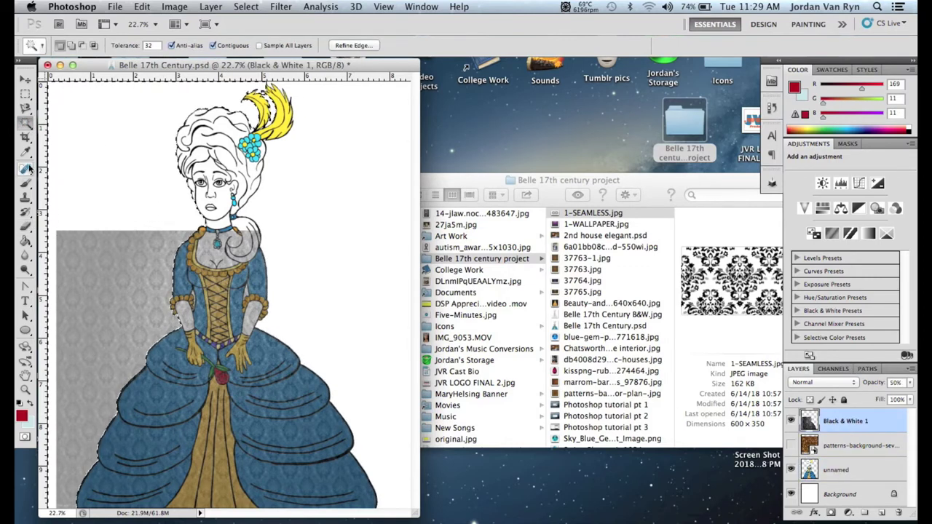
click(26, 226)
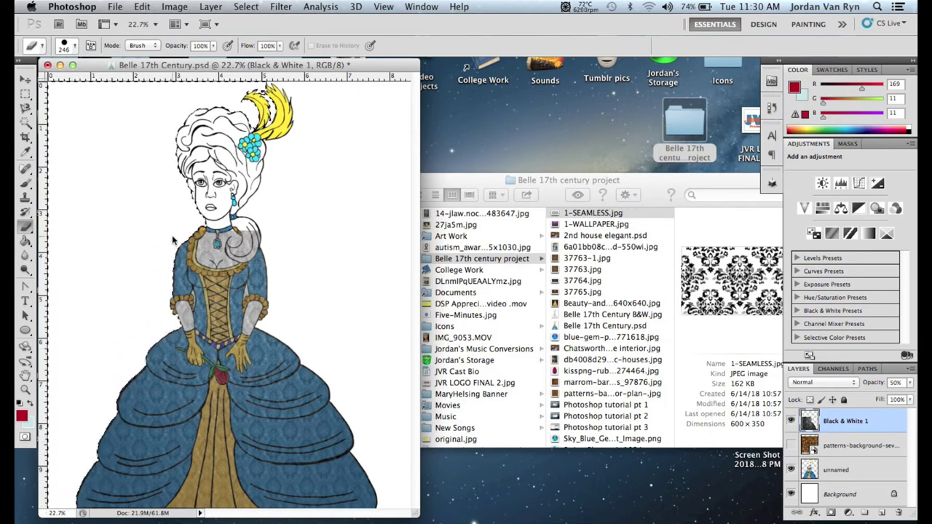
Select the white hair curl by the neck and erase its grey tint, then deselect
click(28, 123)
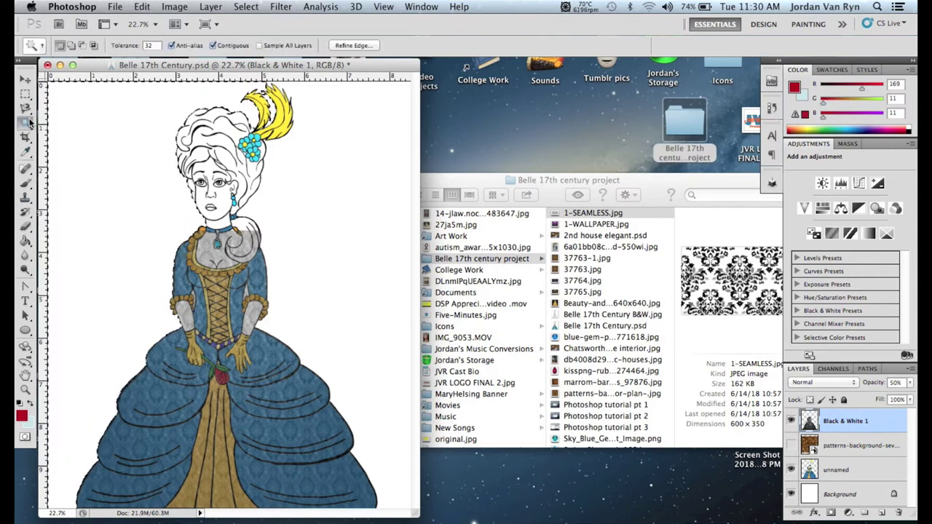
click(858, 473)
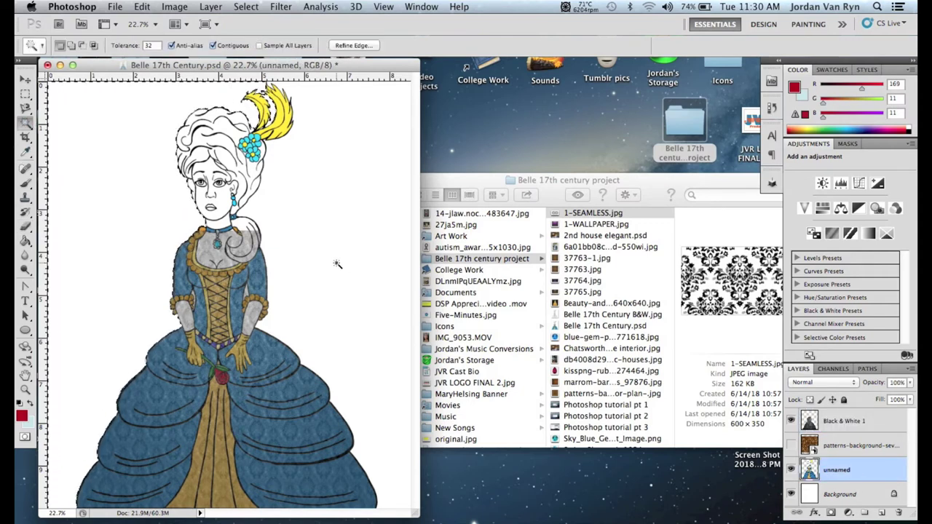
click(248, 249)
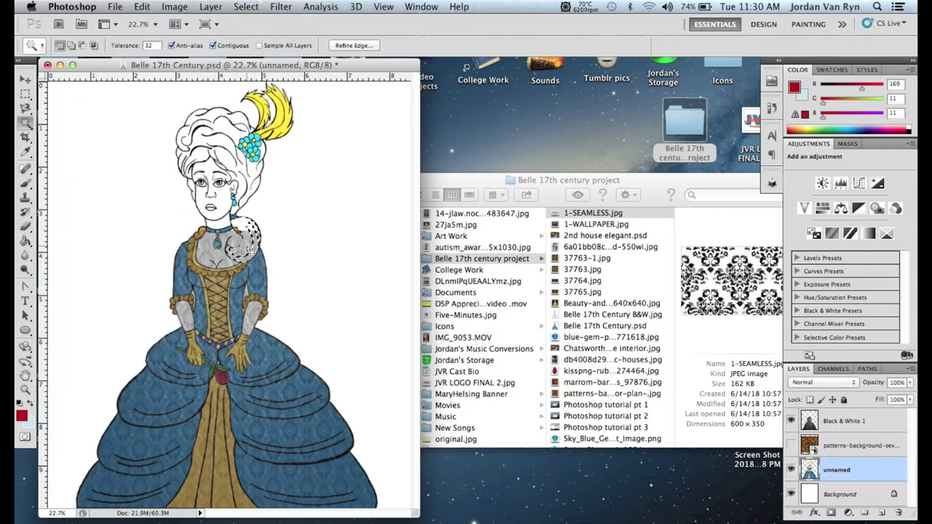
click(859, 420)
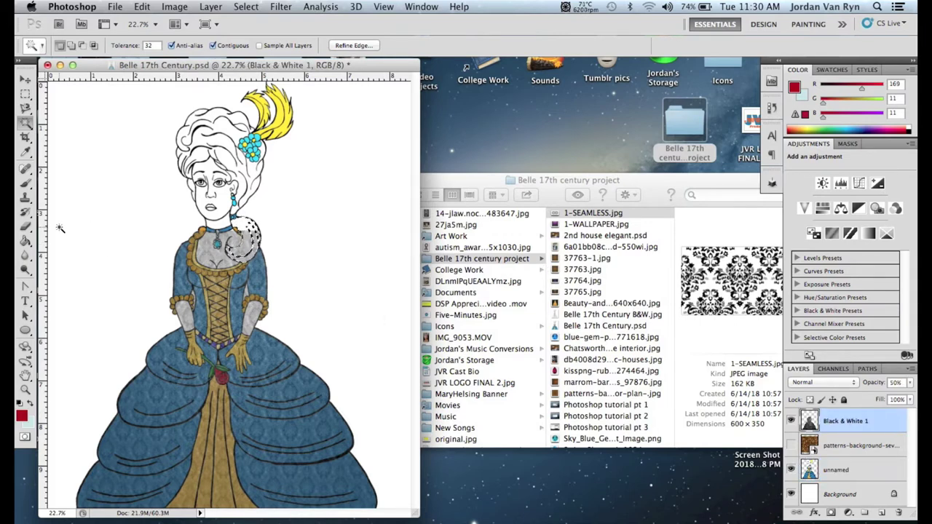
click(25, 226)
mouse_move(243, 250)
mouse_down()
mouse_move(229, 245)
mouse_move(245, 246)
mouse_up()
click(247, 6)
click(261, 32)
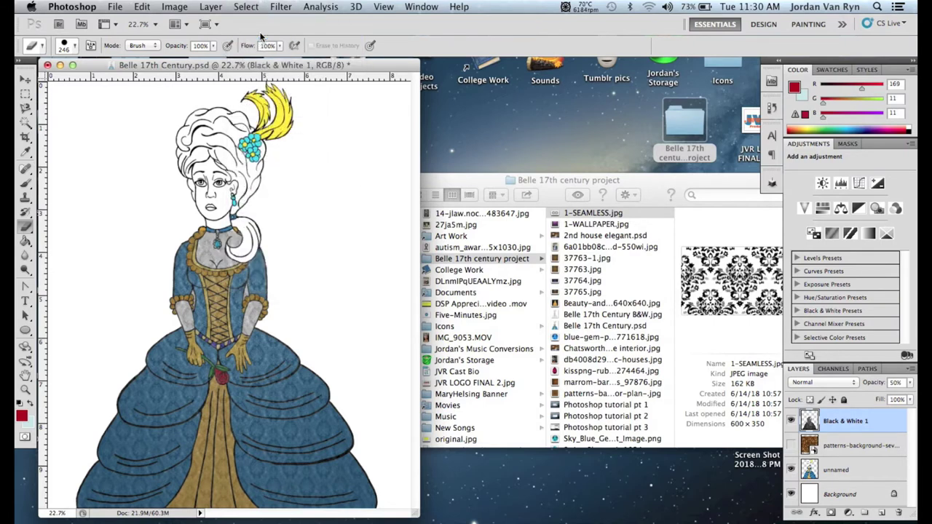
Zoom to 50% and erase the grey tint from the chest and the skirt's front panel
click(383, 7)
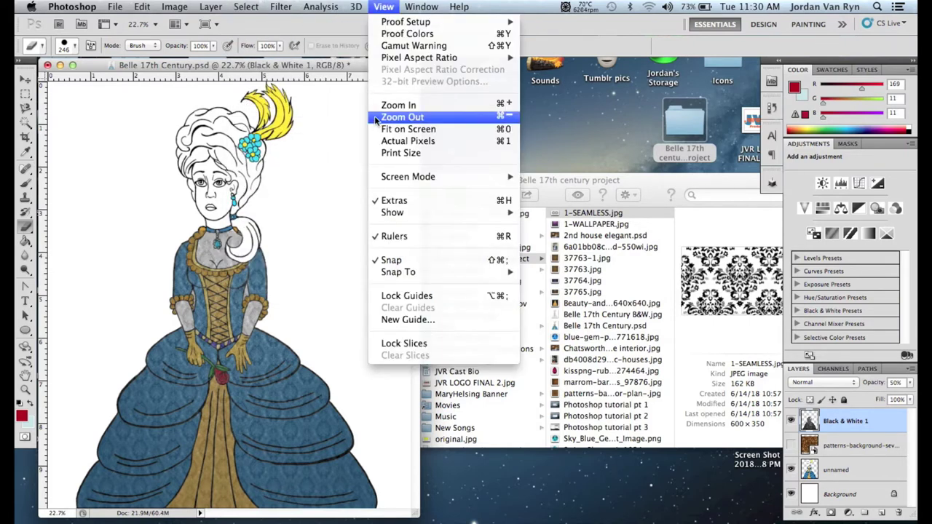
click(437, 105)
click(355, 7)
mouse_move(383, 6)
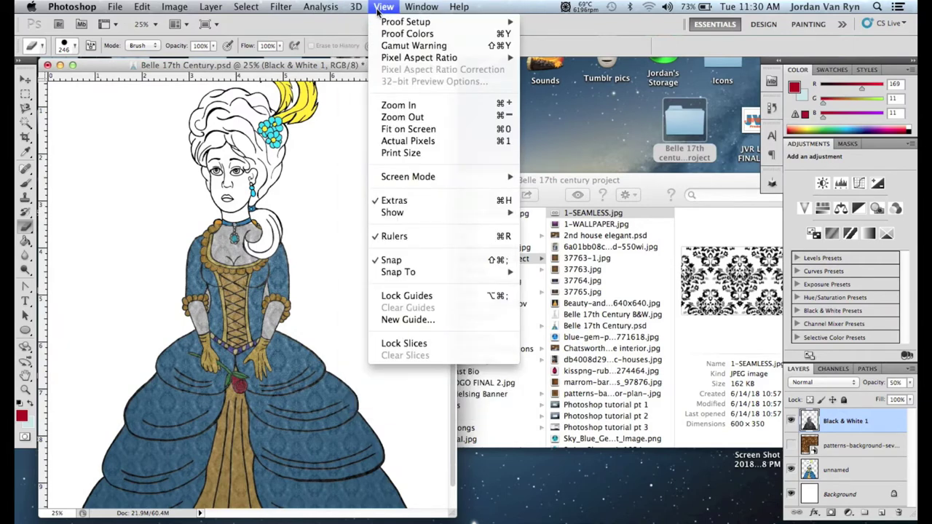
click(400, 106)
click(383, 6)
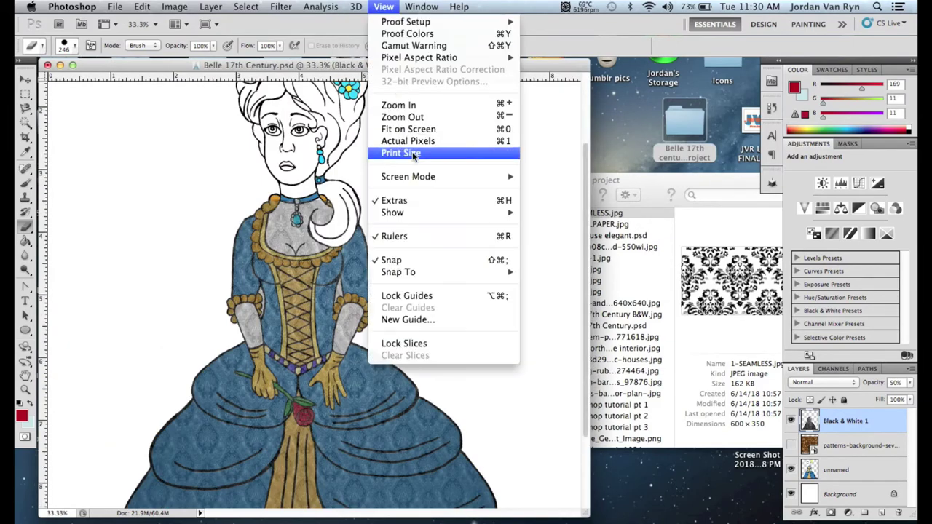
click(419, 106)
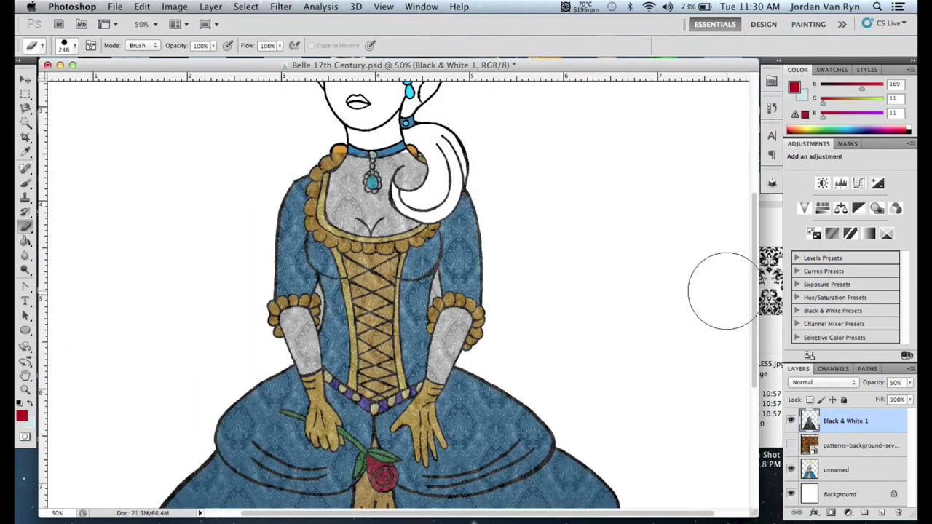
mouse_move(388, 202)
mouse_down()
mouse_move(398, 207)
mouse_move(393, 175)
mouse_move(363, 177)
mouse_move(373, 218)
mouse_move(382, 205)
mouse_move(414, 230)
mouse_up()
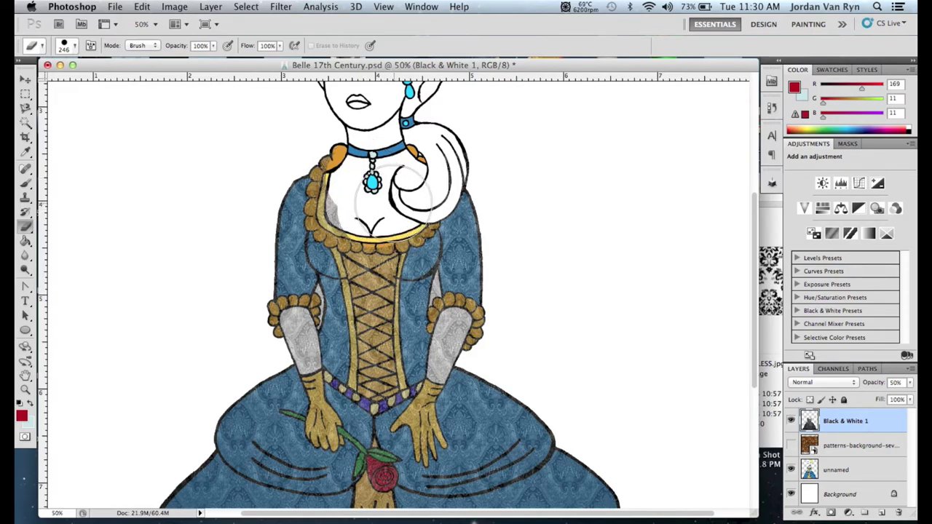
scroll(427, 190, down, 10)
mouse_move(397, 291)
mouse_down()
mouse_move(378, 466)
mouse_move(387, 414)
mouse_move(350, 452)
mouse_move(372, 408)
mouse_up()
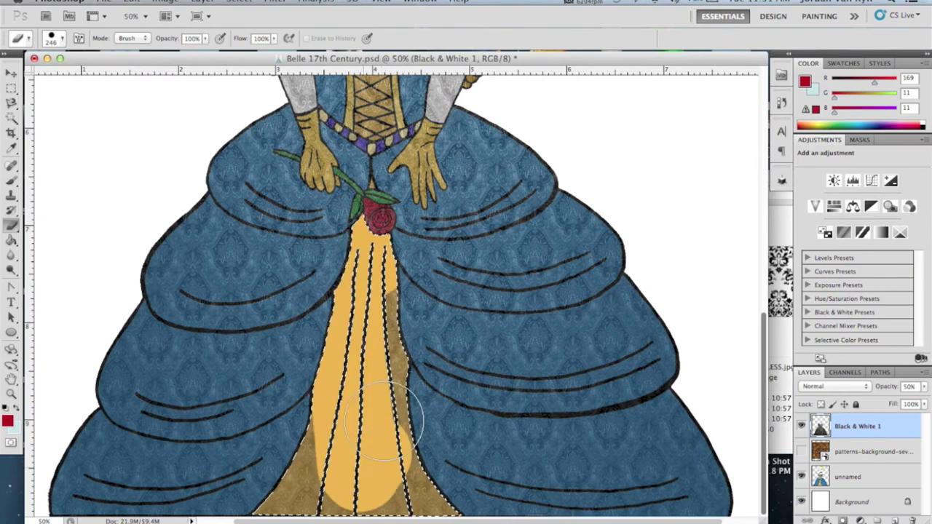
key(ctrl+d)
Shrink the brush to 135 px and zoom in closer on the bodice
click(61, 41)
drag(110, 70, 106, 70)
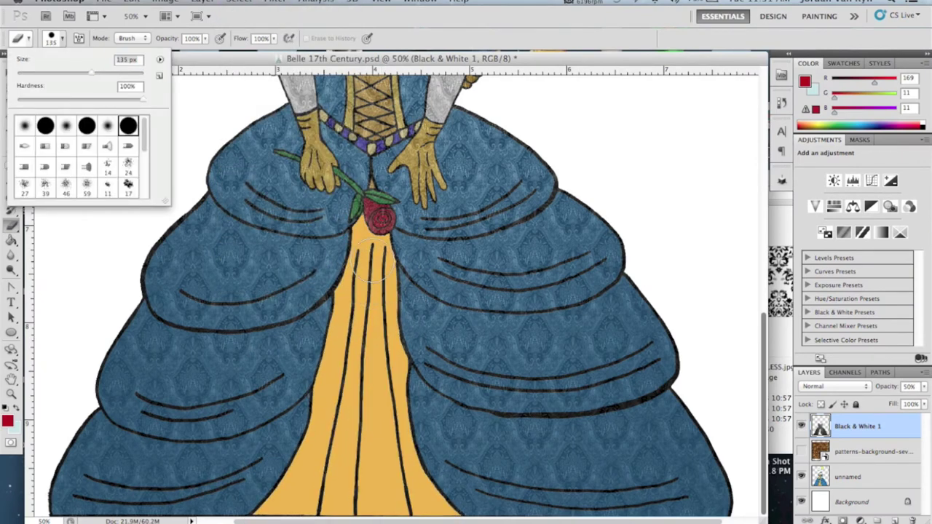
key(Return)
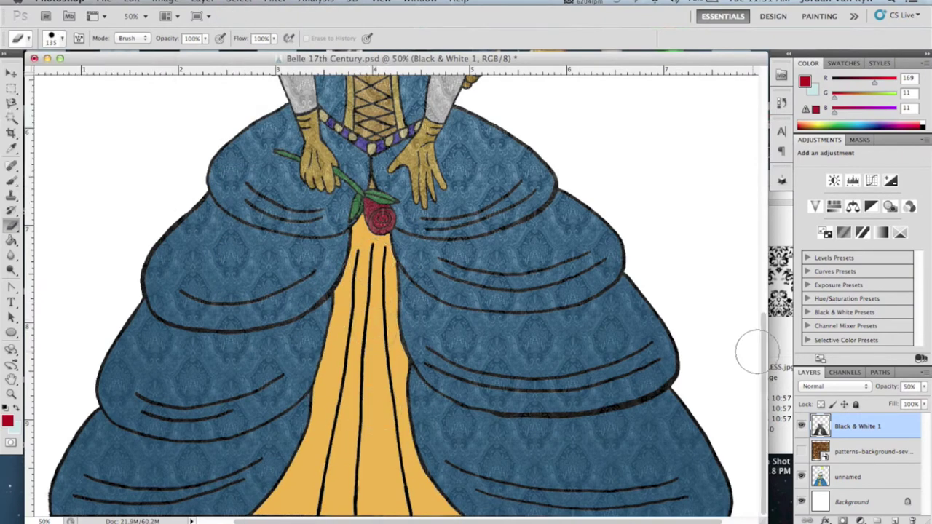
drag(760, 347, 735, 267)
key(ctrl+plus)
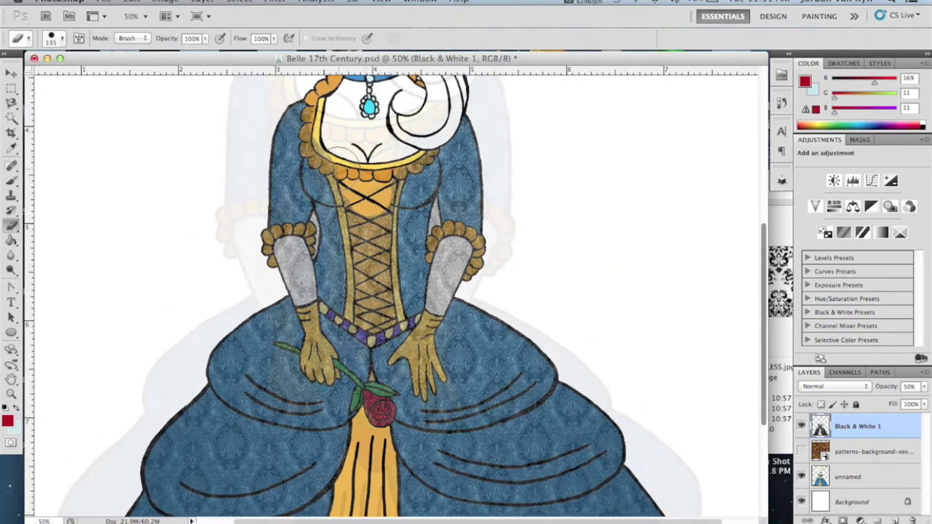
key(l)
click(291, 300)
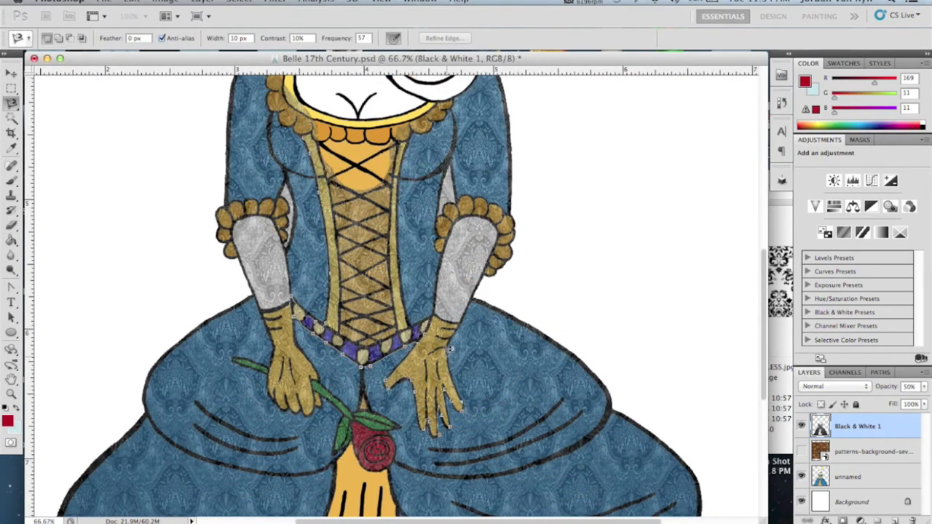
Outline the bodice with Magnetic Lasso and paint it yellow-orange, then deselect
key(BackSpace)
key(BackSpace)
key(BackSpace)
key(BackSpace)
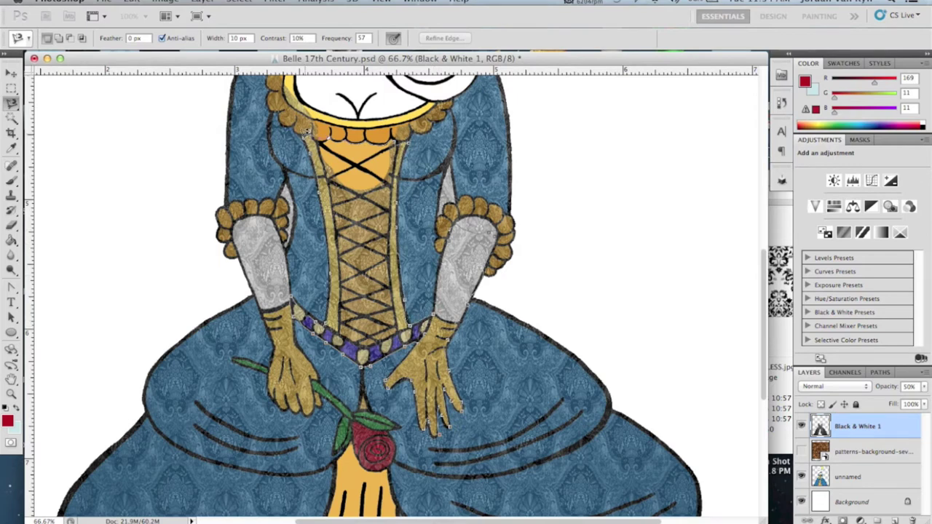
double_click(307, 129)
key(b)
mouse_move(350, 167)
mouse_down()
mouse_move(328, 254)
mouse_move(378, 328)
mouse_move(364, 282)
mouse_move(361, 339)
mouse_move(386, 236)
mouse_move(364, 149)
mouse_move(313, 328)
mouse_move(454, 322)
mouse_move(429, 408)
mouse_move(473, 208)
mouse_up()
click(239, 1)
click(260, 25)
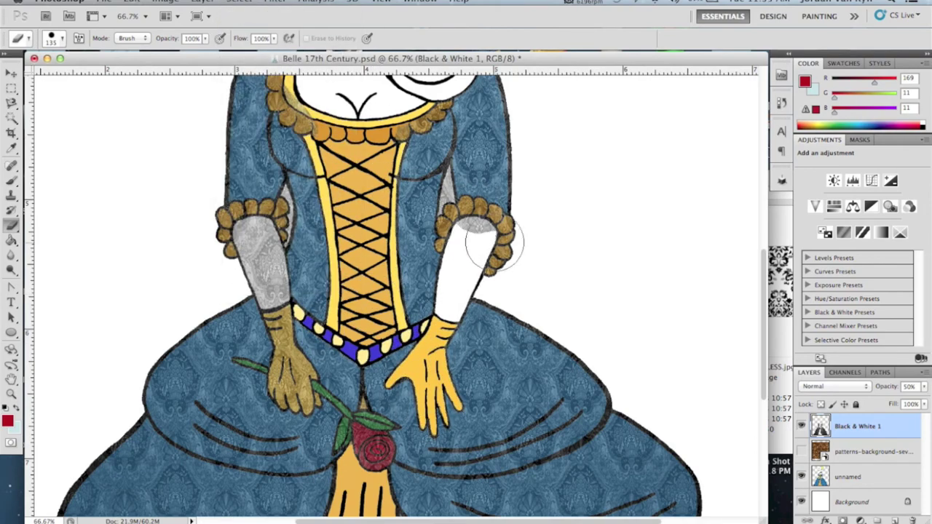
Paint the right sleeve and top of the left sleeve white
mouse_move(491, 259)
mouse_down()
mouse_move(484, 240)
mouse_move(473, 251)
mouse_move(470, 219)
mouse_up()
mouse_move(233, 260)
mouse_down()
mouse_move(251, 248)
mouse_move(218, 236)
mouse_move(269, 276)
mouse_up()
right_click(291, 327)
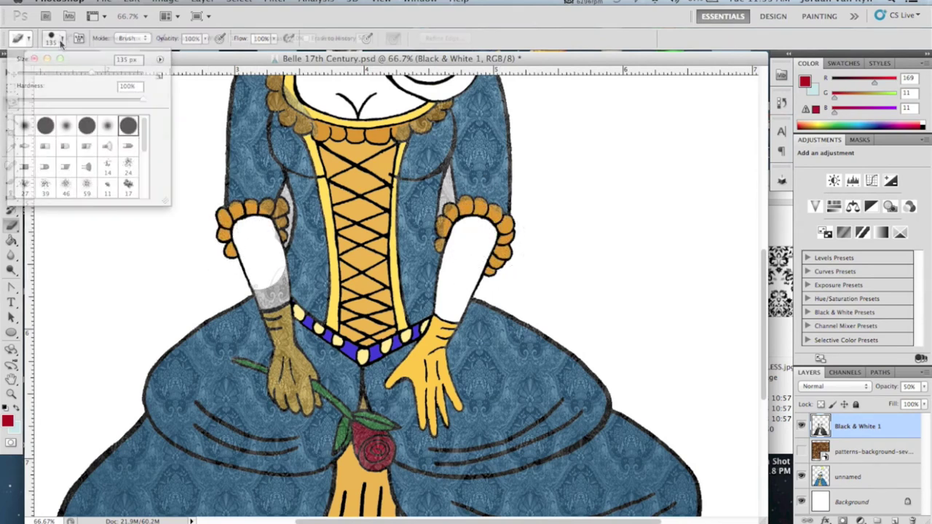
Outline the left glove and erase its grey tint with a 42 px eraser to reveal the yellow
key(l)
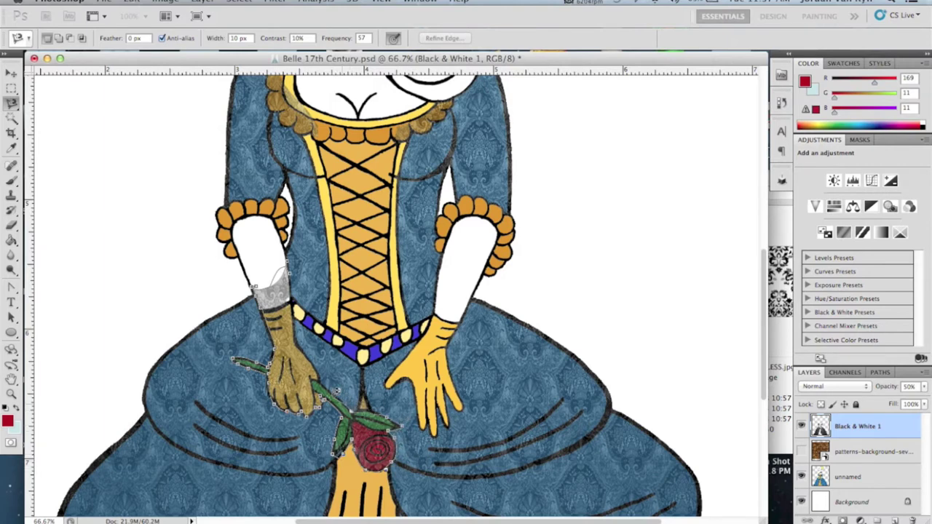
click(288, 272)
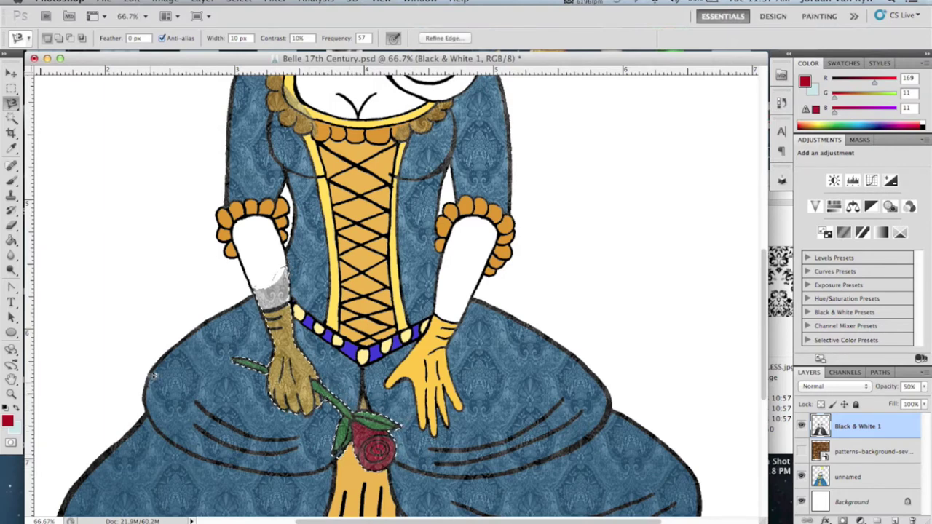
click(11, 228)
click(61, 38)
drag(54, 58, 73, 58)
mouse_move(270, 306)
mouse_down()
mouse_move(306, 408)
mouse_move(238, 358)
mouse_move(331, 397)
mouse_move(372, 437)
mouse_move(357, 414)
mouse_up()
click(202, 3)
click(202, 2)
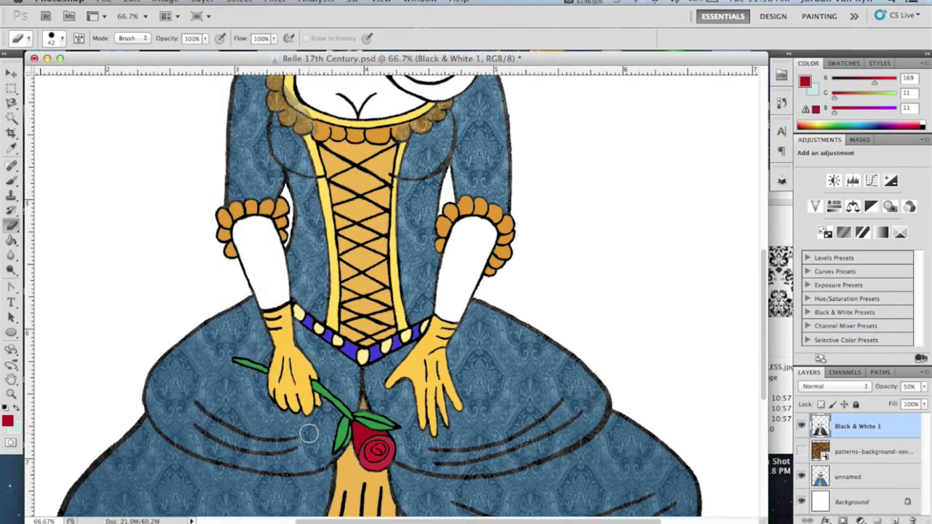
Outline the collar ruffle and paint it orange with a 67 px brush, then deselect
key(l)
scroll(275, 177, up, 4)
mouse_move(275, 179)
mouse_down()
mouse_move(269, 211)
mouse_move(321, 245)
mouse_move(409, 246)
mouse_move(455, 202)
mouse_move(424, 198)
mouse_move(388, 212)
mouse_move(305, 200)
mouse_move(253, 152)
mouse_move(281, 172)
mouse_move(435, 220)
mouse_up()
click(284, 154)
key(b)
click(63, 38)
text(67)
key(Return)
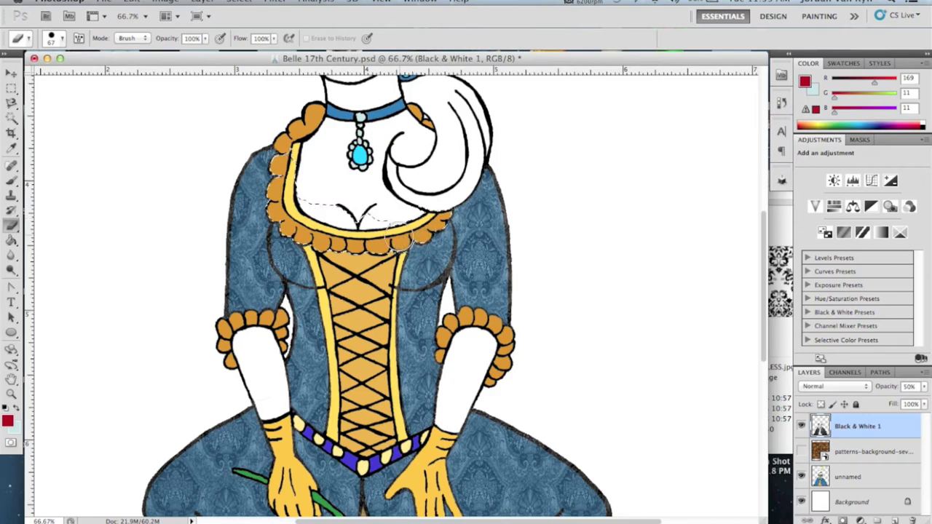
key(super+d)
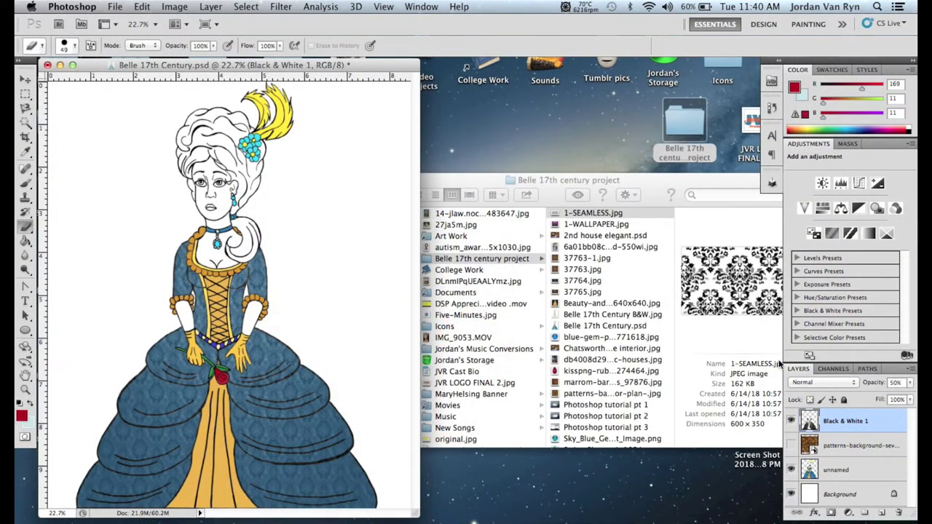
Blend Black & White 1 in Overlay at 66% opacity and show the patterns-background layer
click(909, 383)
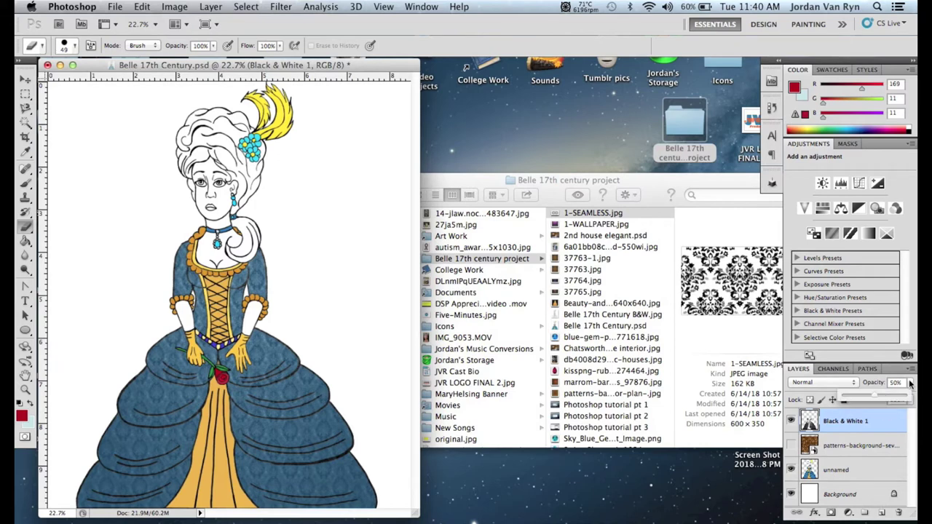
drag(882, 399, 884, 399)
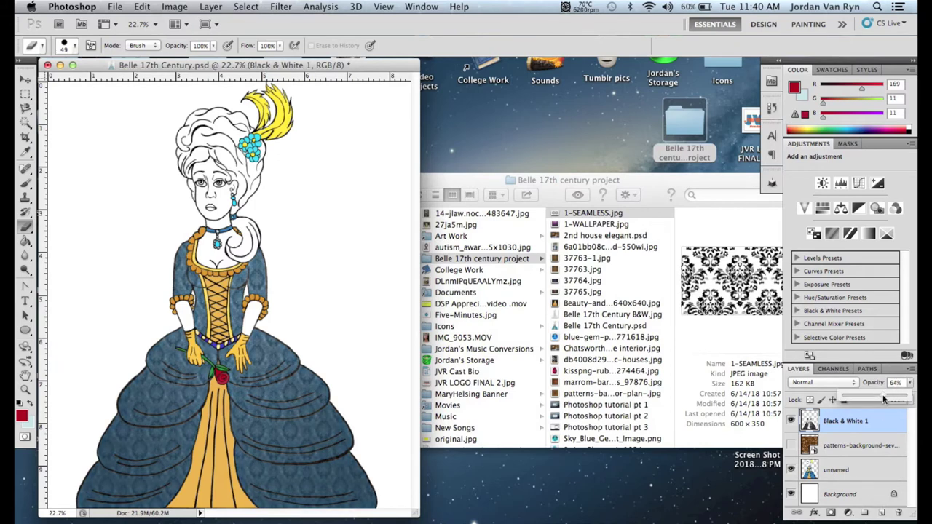
click(847, 383)
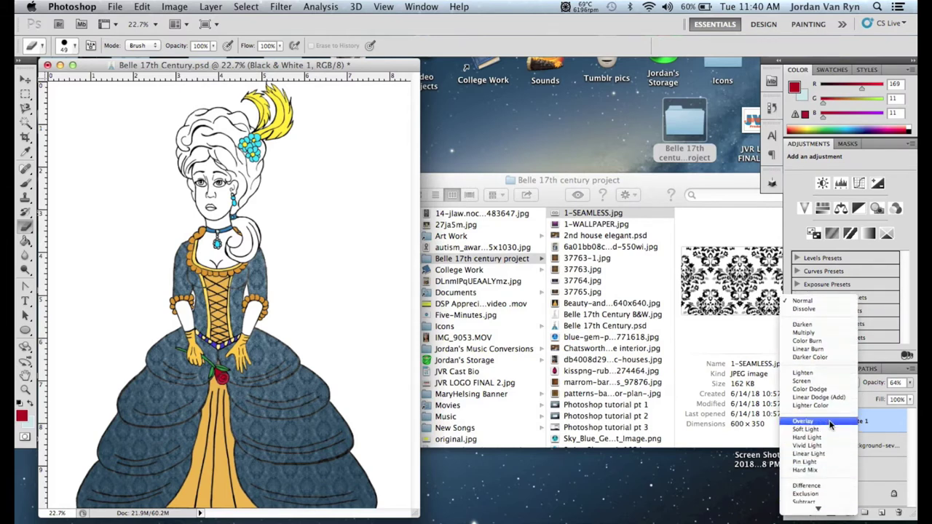
click(831, 425)
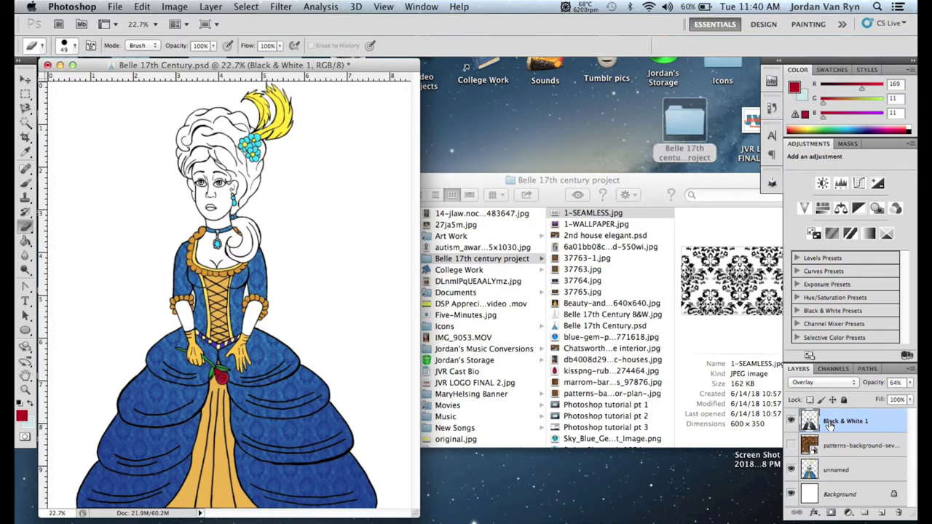
click(911, 384)
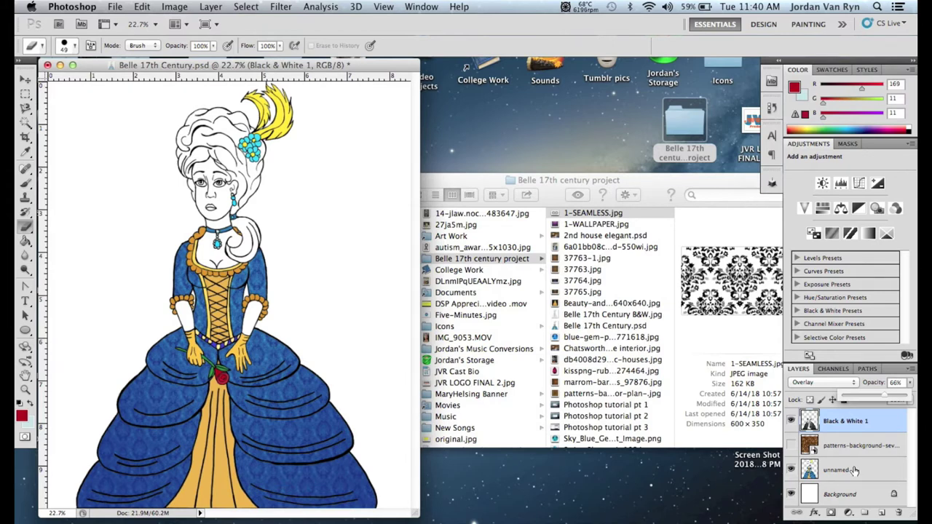
click(791, 447)
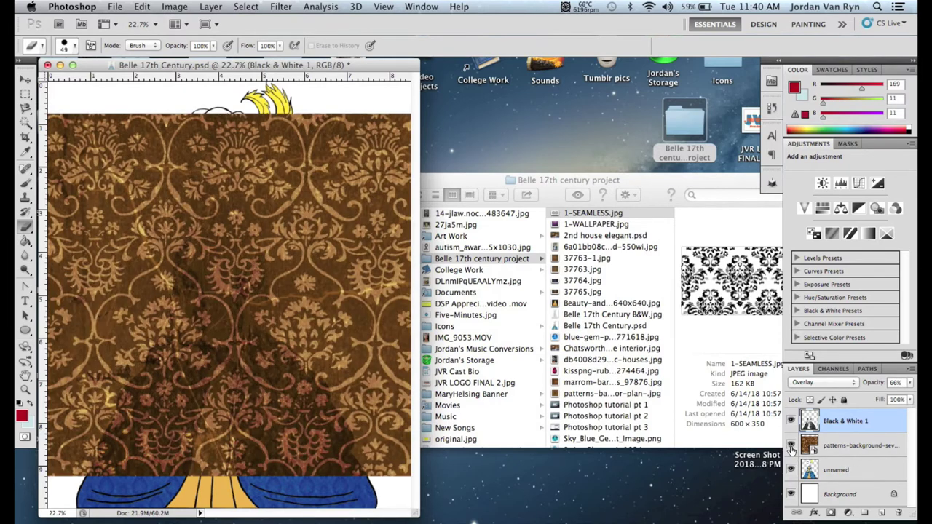
Add a Black & White adjustment to patterns-background and merge them into Black & White 2
key(v)
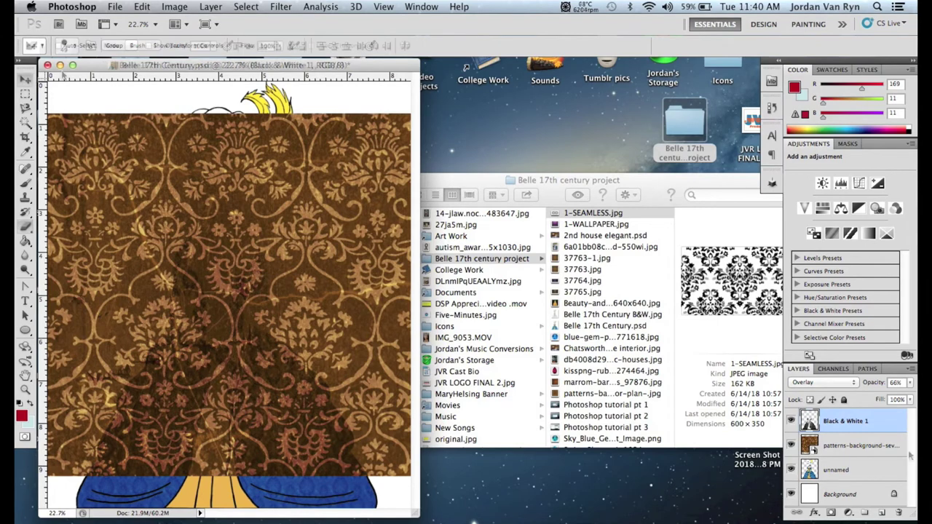
click(871, 445)
click(846, 513)
click(797, 449)
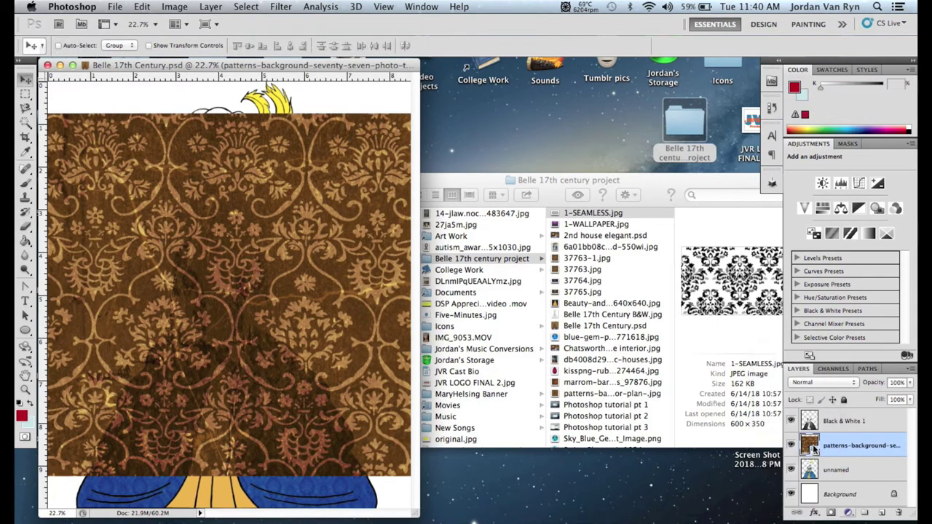
click(246, 7)
mouse_move(211, 7)
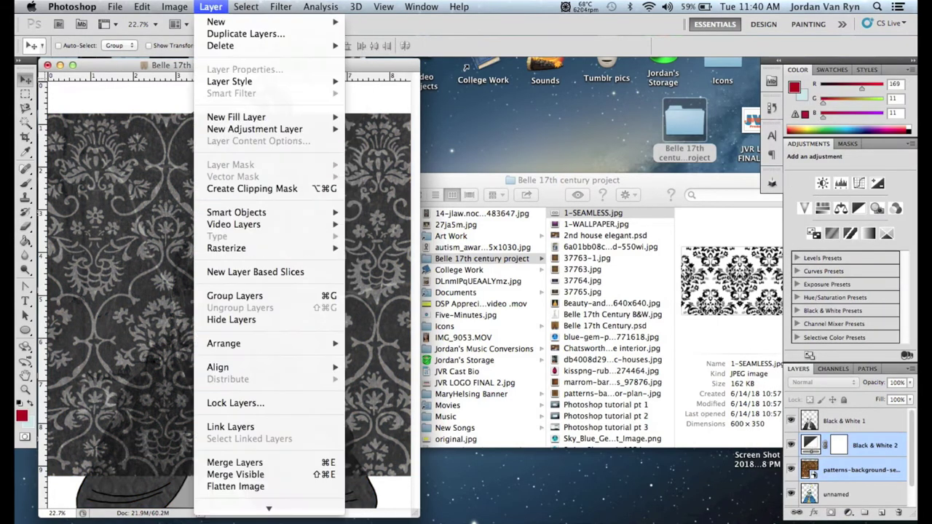
click(220, 464)
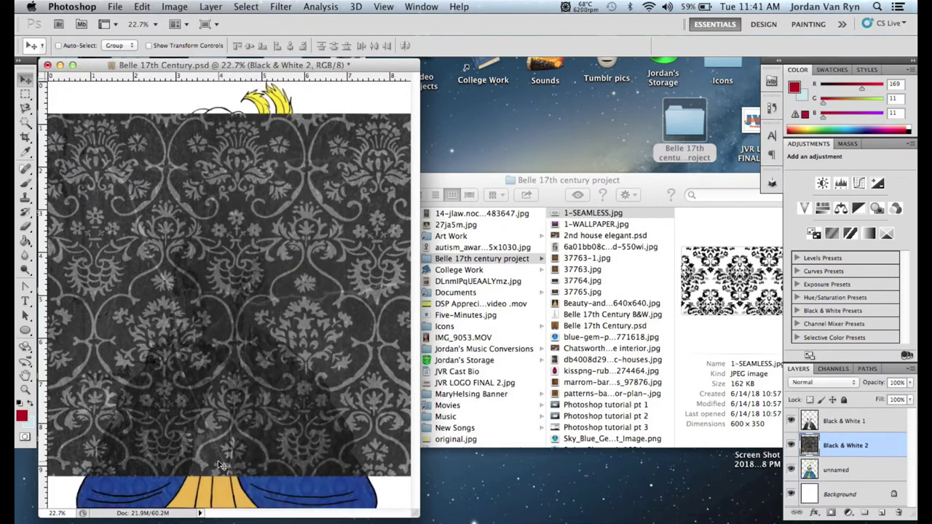
Scale the grey damask to about 47% by 66% over the skirt and fade it to 46% opacity
drag(307, 271, 307, 257)
key(super+t)
drag(409, 463, 220, 346)
drag(95, 174, 181, 335)
drag(134, 263, 163, 270)
mouse_move(307, 387)
mouse_down()
mouse_move(333, 388)
mouse_move(302, 388)
mouse_up()
key(m)
click(511, 194)
click(25, 79)
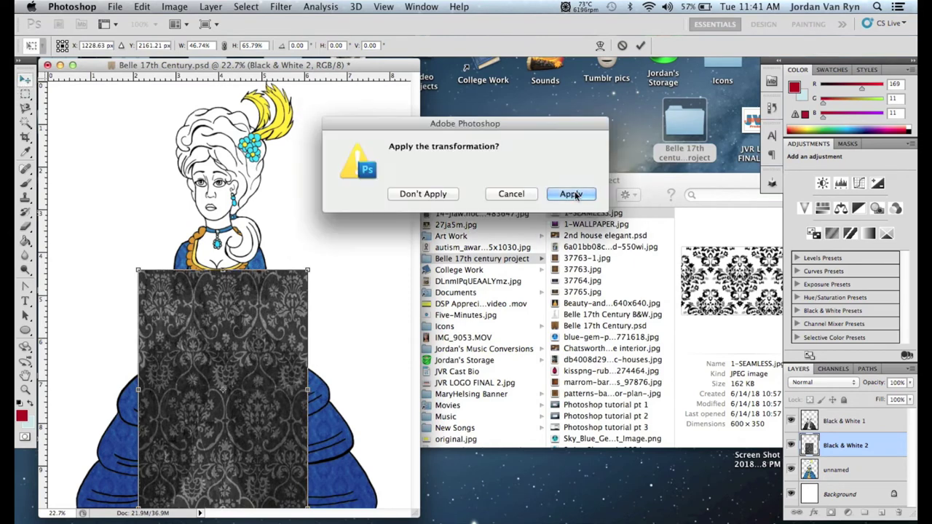
click(572, 195)
click(909, 383)
drag(909, 397, 874, 397)
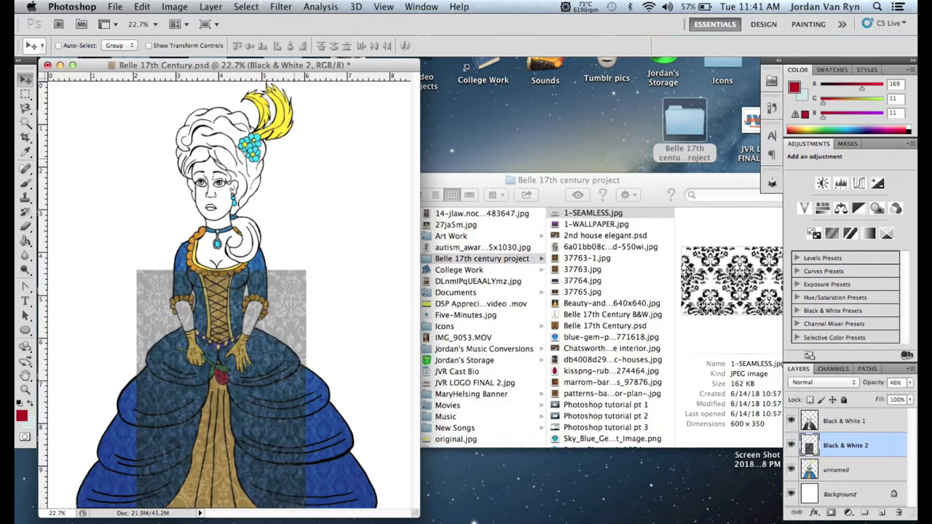
Zoom in on the dress and delete the first two stray damask patches from the blue skirt
click(383, 6)
click(395, 101)
key(m)
key(Delete)
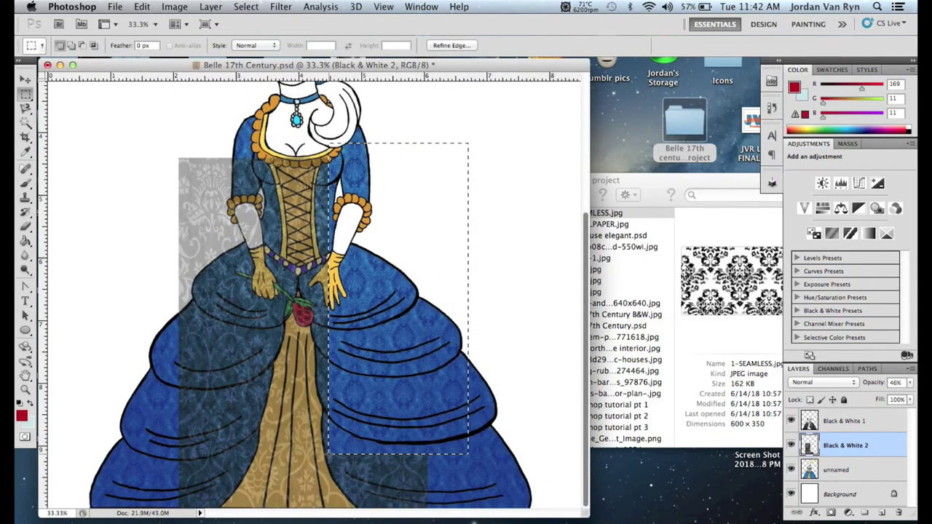
click(150, 138)
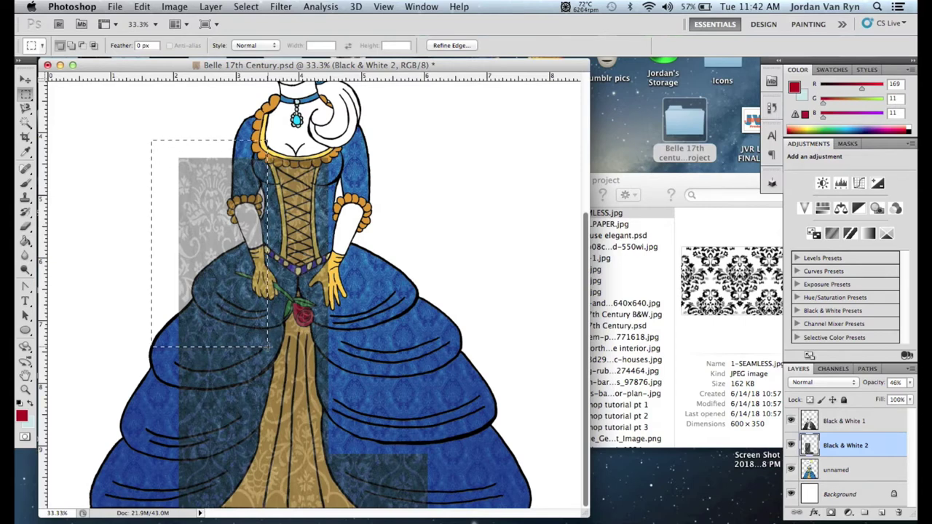
key(Delete)
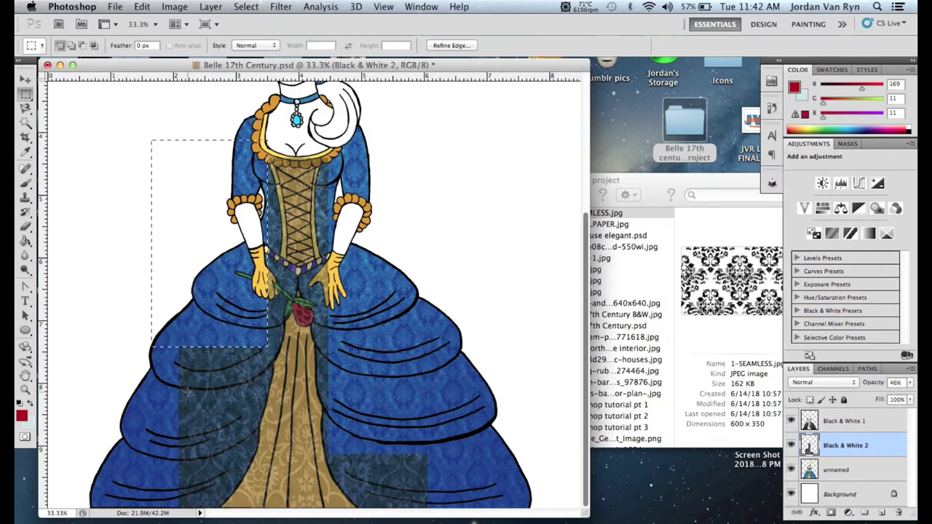
click(101, 308)
Erase the stray damask on the left strip, lower-right and lower-left of the skirt
drag(248, 391, 230, 494)
key(Delete)
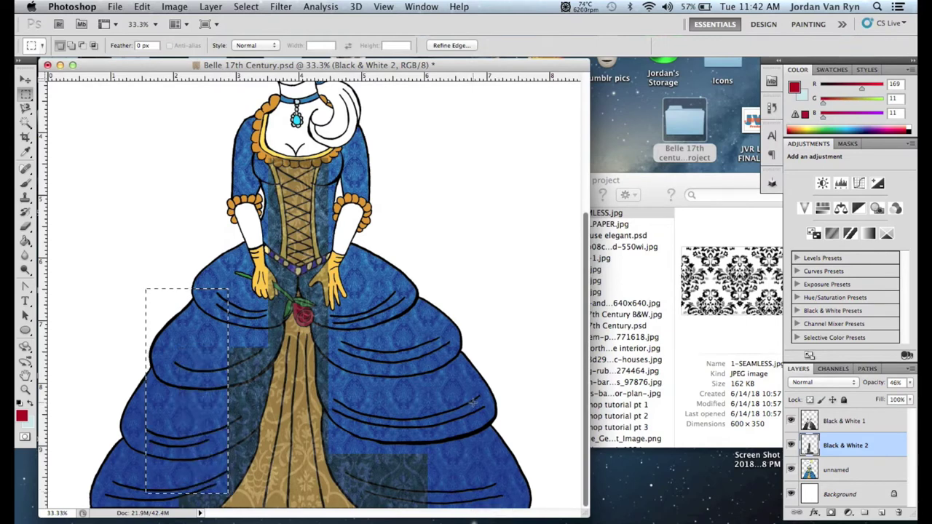
click(508, 390)
drag(458, 452, 363, 509)
key(Delete)
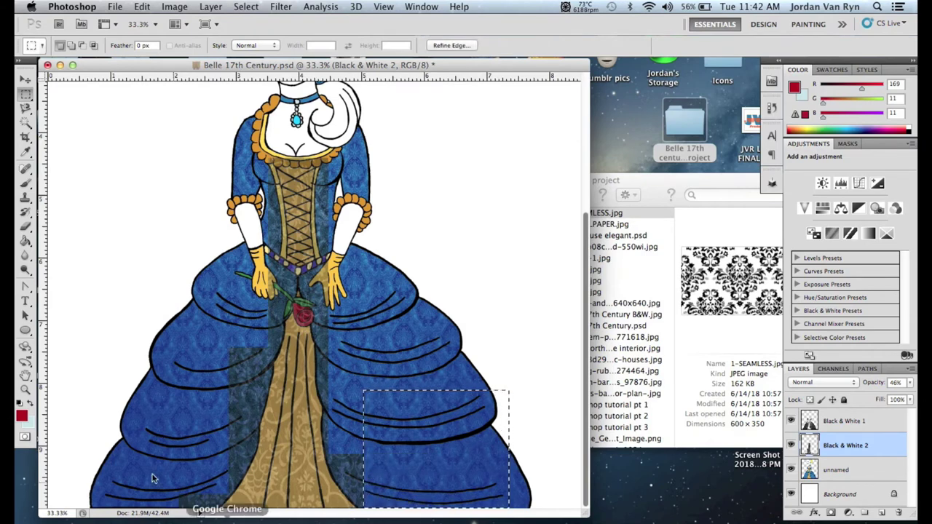
click(122, 404)
drag(202, 491, 217, 512)
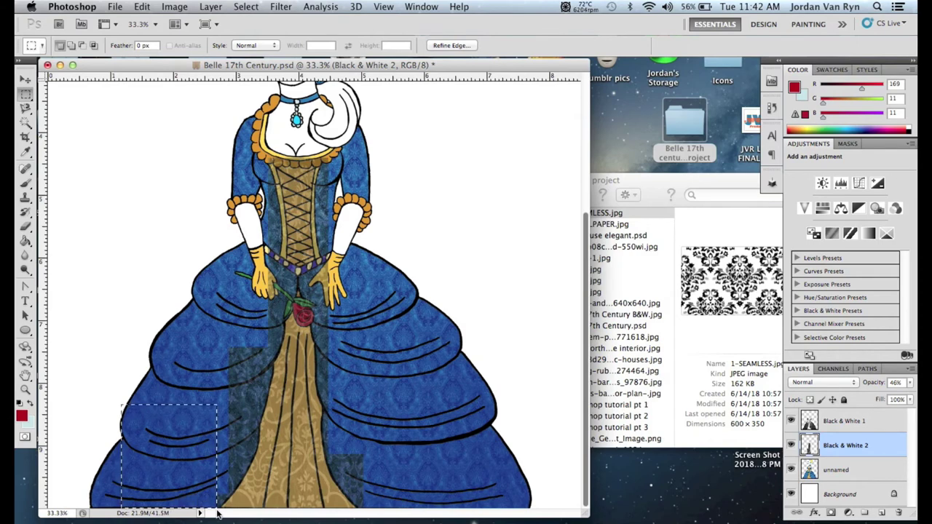
key(Delete)
click(371, 252)
key(l)
click(196, 502)
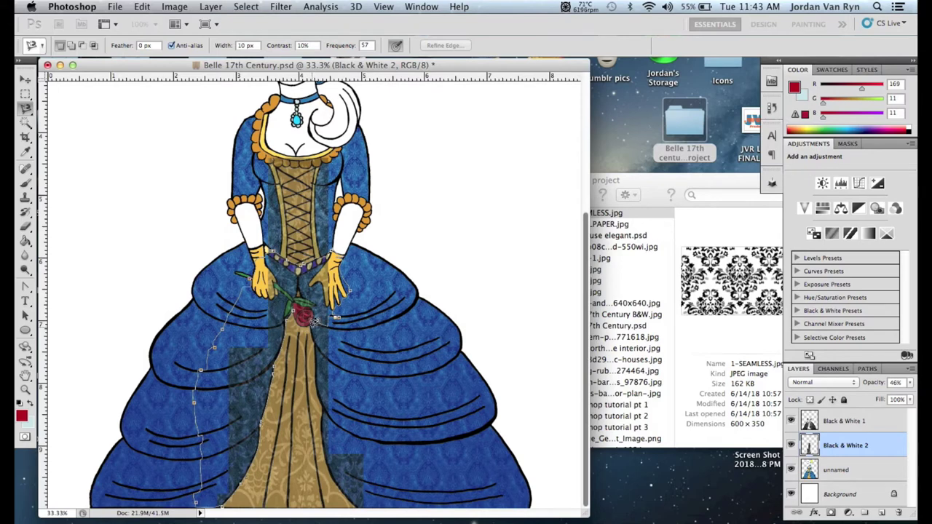
Trace the left and right edges of the gold underskirt and clear the leftover damask outside them
double_click(295, 310)
key(b)
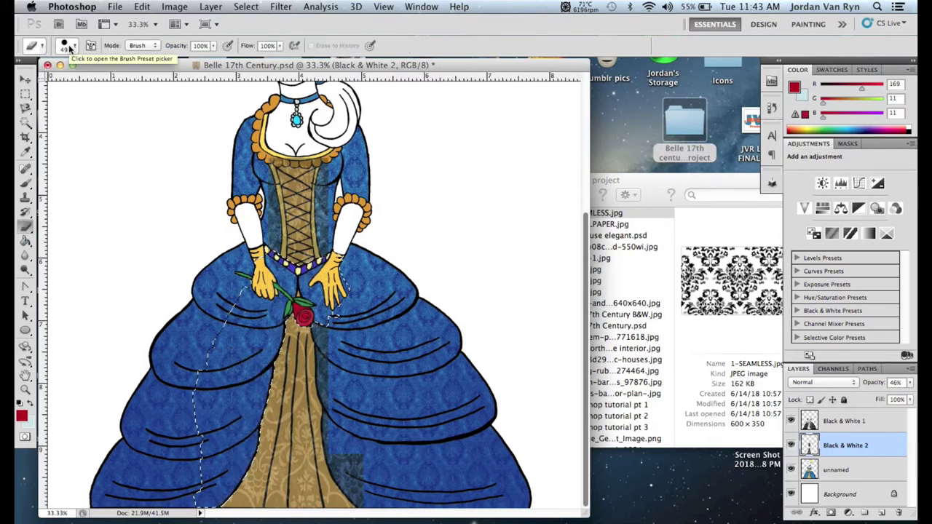
key(l)
click(334, 321)
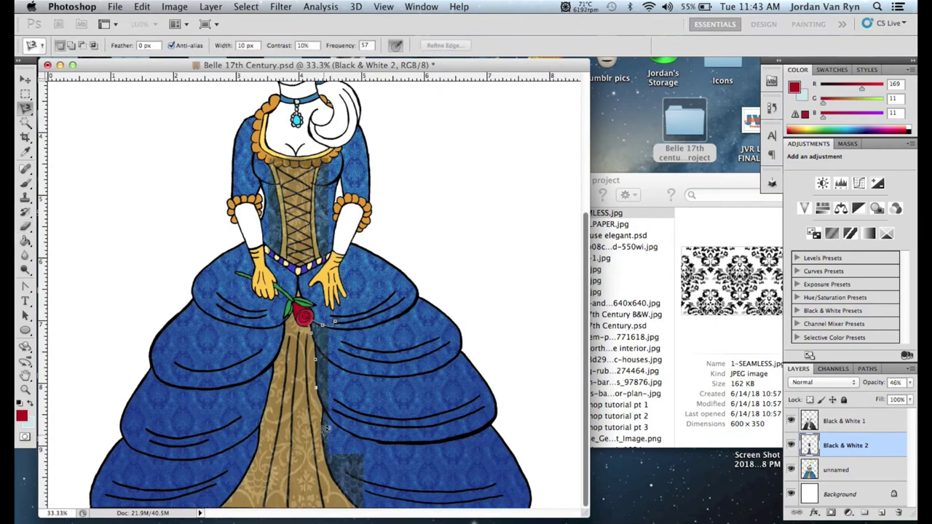
click(337, 318)
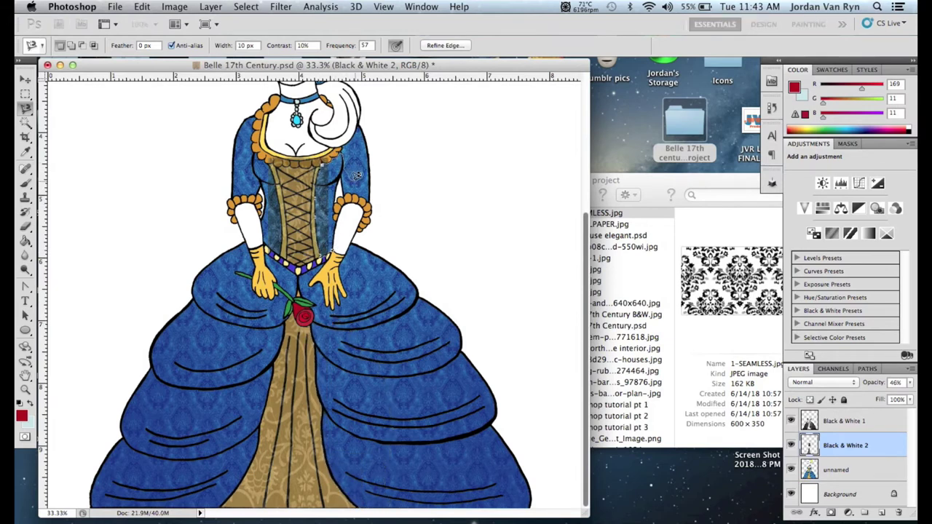
click(383, 7)
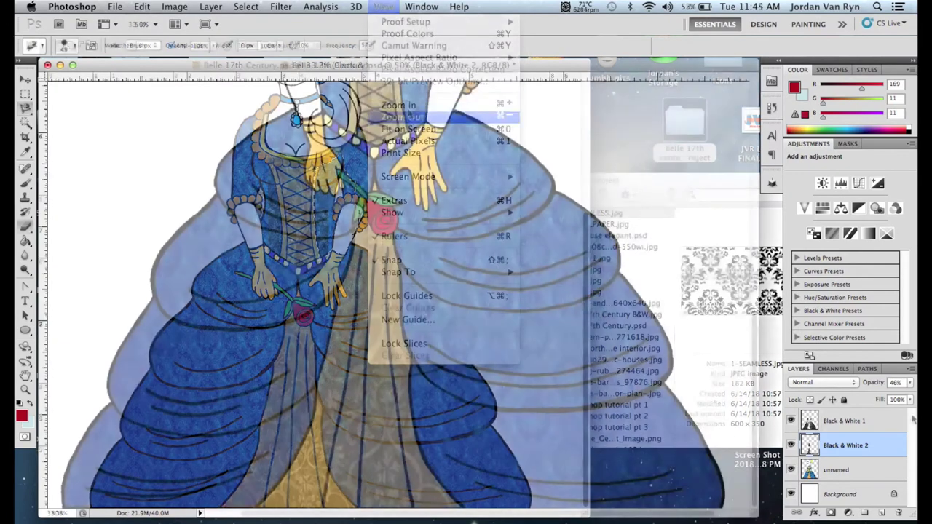
Try Overlay, Soft Light and Screen on the damask layer, settle on Multiply, and fill the irises brown
click(846, 383)
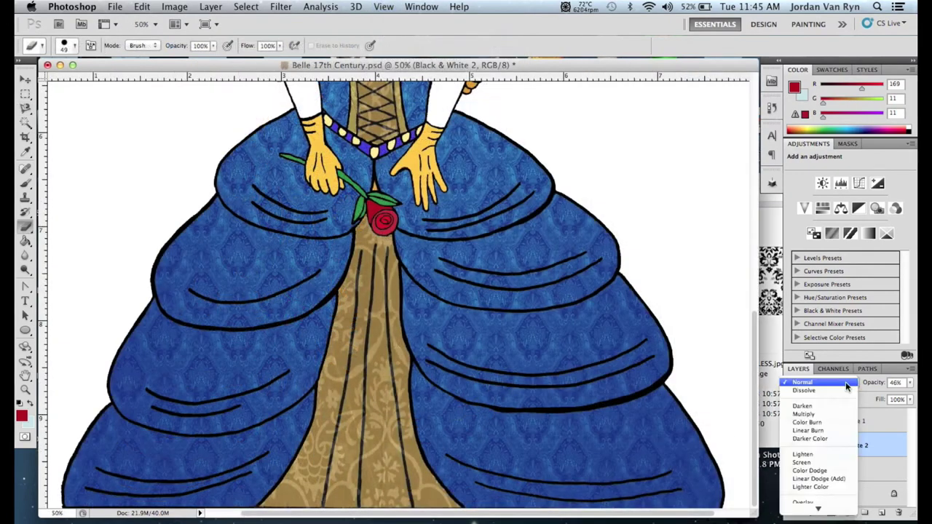
click(823, 387)
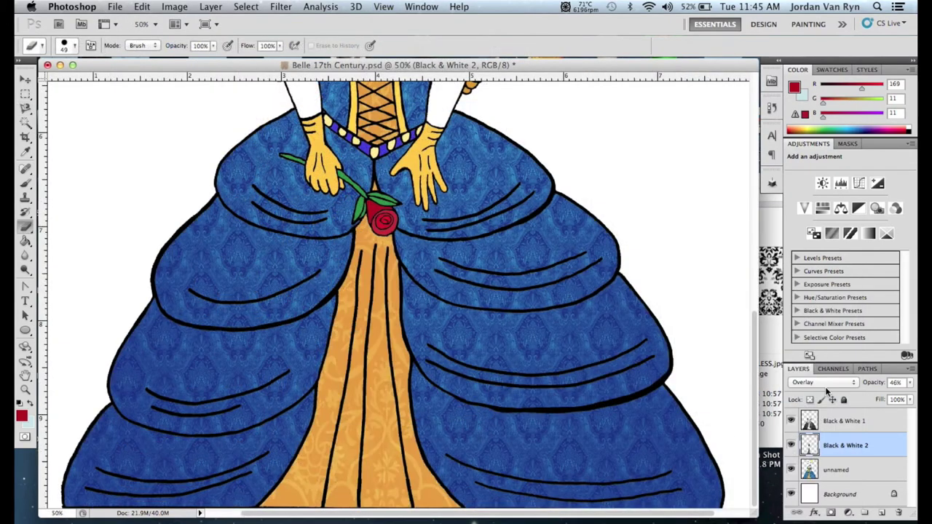
click(827, 384)
click(827, 390)
click(838, 383)
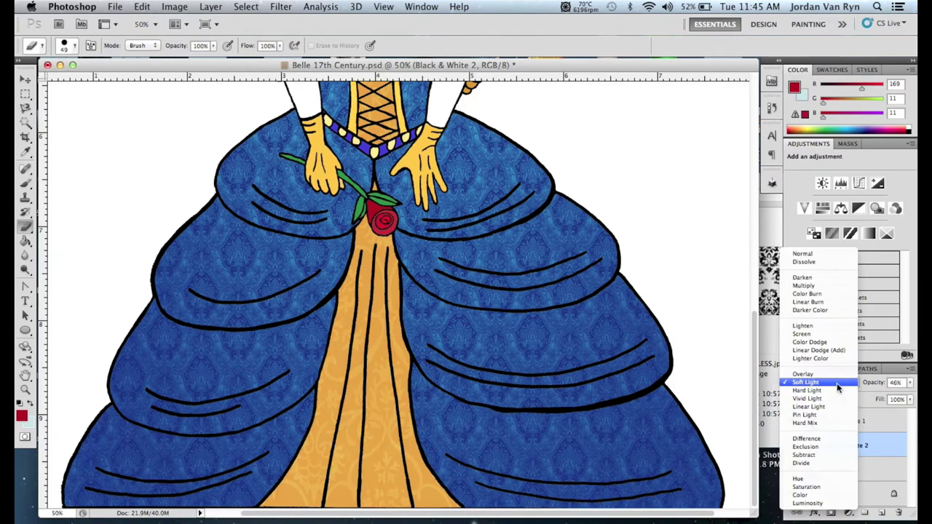
click(823, 335)
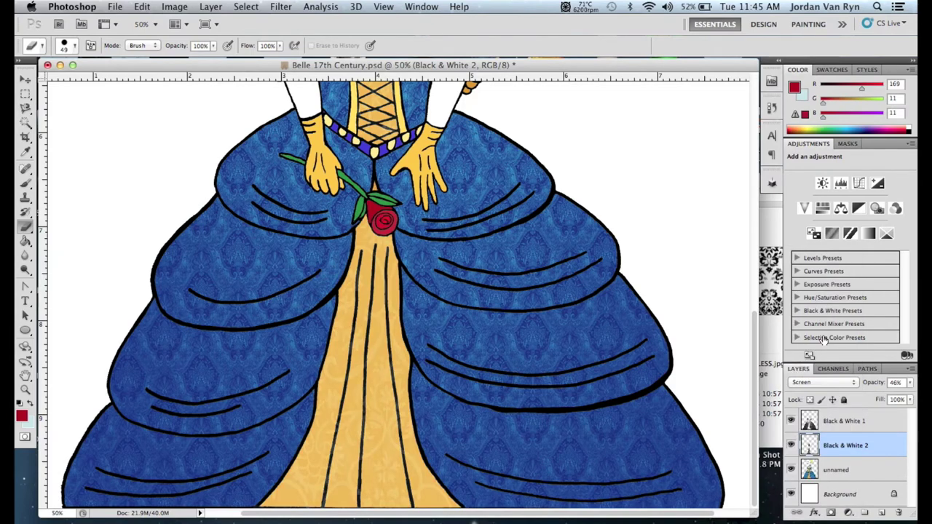
click(830, 386)
click(835, 334)
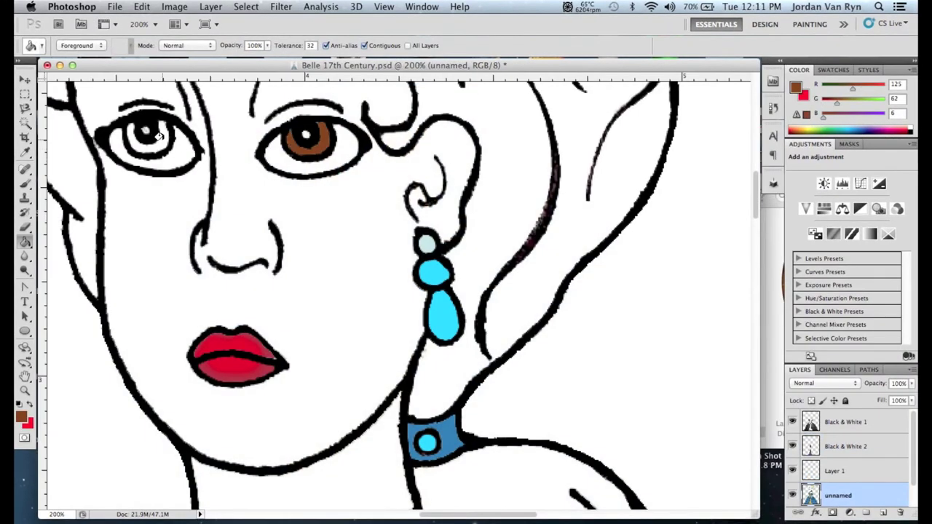
click(162, 136)
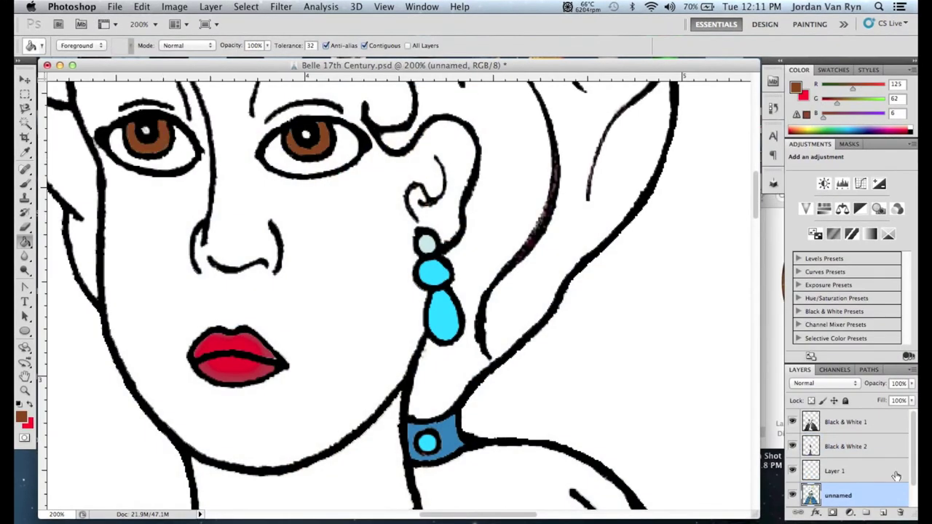
Add a new layer and brush brown over both irises
click(247, 6)
mouse_move(229, 27)
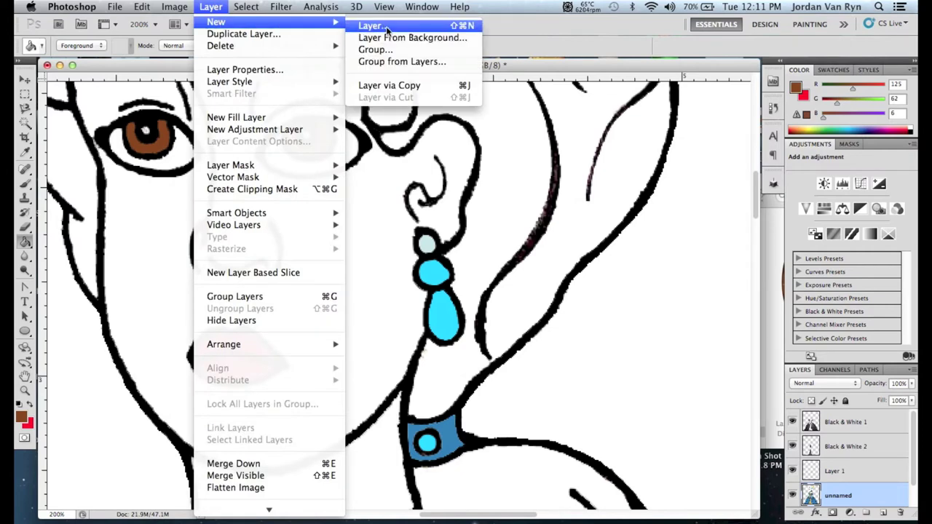
click(364, 26)
click(584, 216)
click(21, 417)
click(568, 181)
click(720, 128)
drag(752, 207, 753, 201)
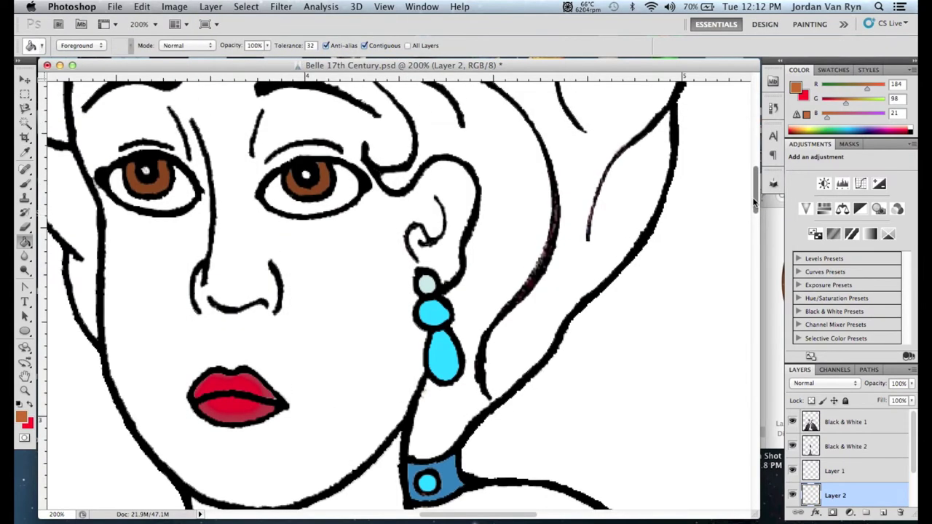
click(26, 185)
drag(315, 190, 307, 179)
drag(147, 170, 143, 174)
Set the eye layer to 67% opacity in Overlay mode, then choose a light peach foreground colour
drag(914, 387, 889, 401)
click(825, 383)
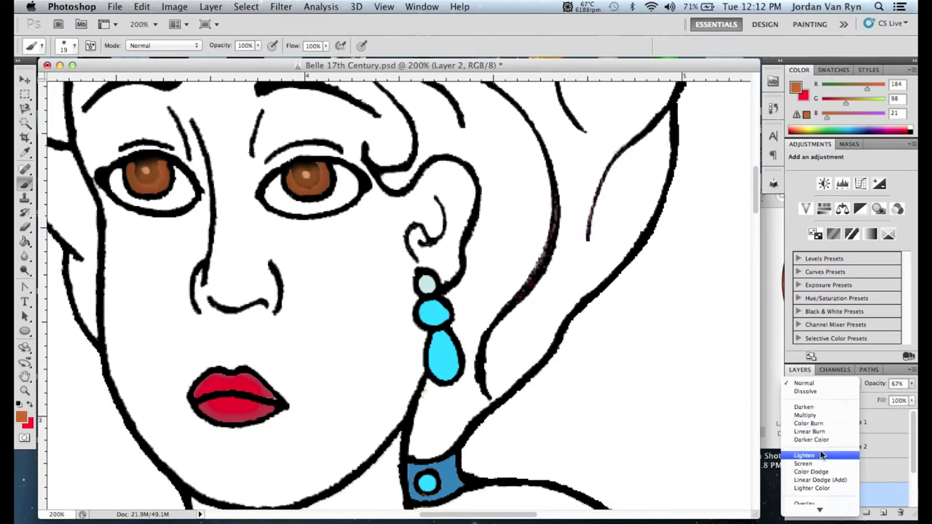
click(821, 477)
click(25, 227)
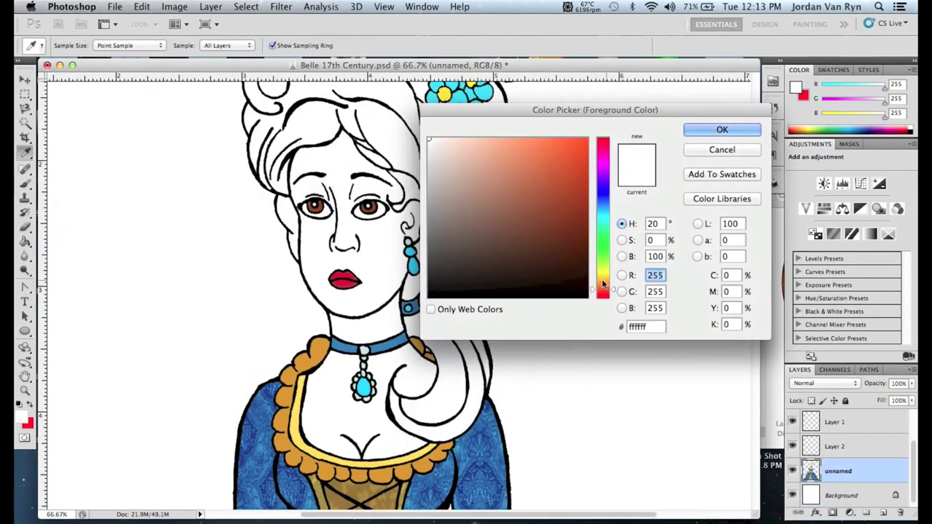
drag(437, 139, 456, 140)
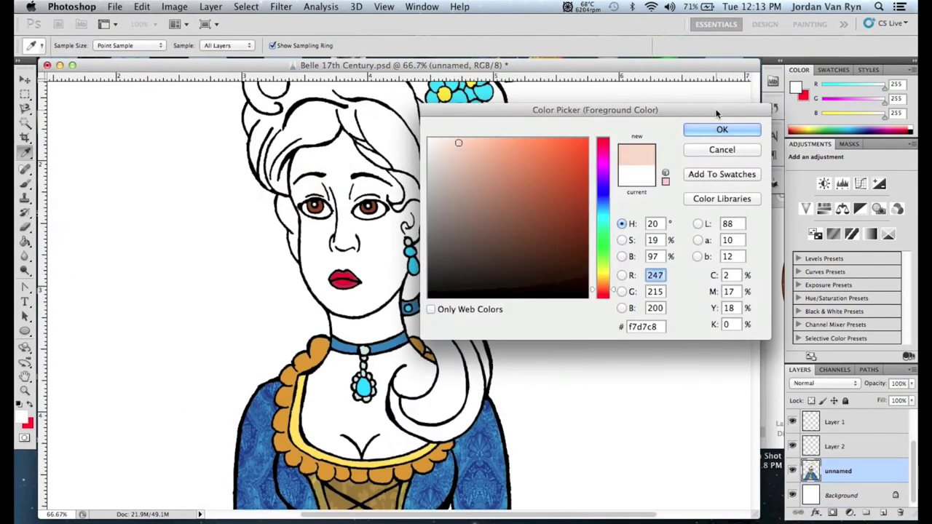
click(721, 128)
Fill the face, neck and chest with peach using the Paint Bucket
key(g)
click(378, 265)
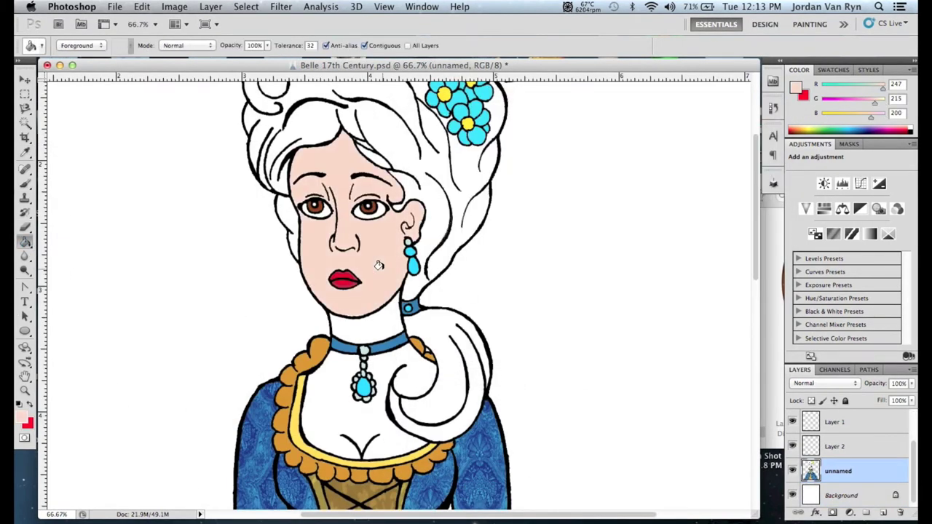
click(384, 324)
click(416, 372)
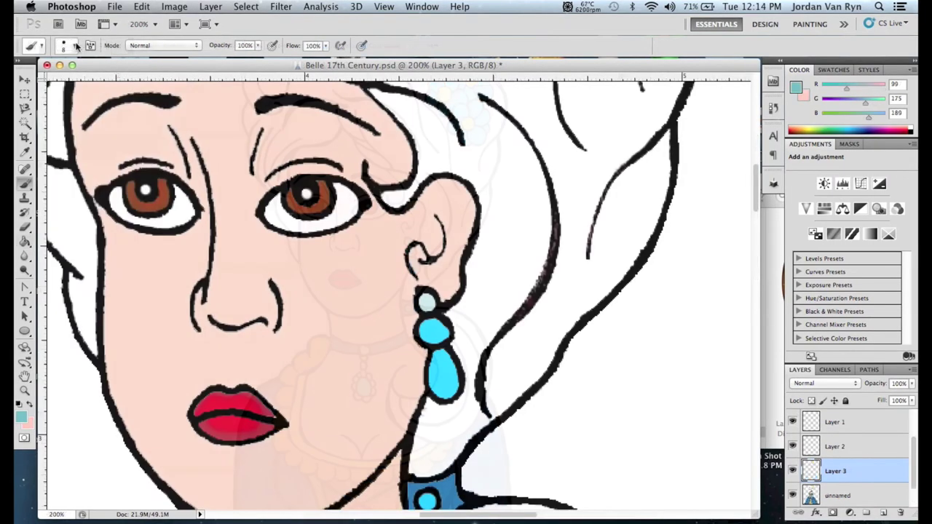
Paint teal eyeshadow over both eyelids with a soft round brush and fade it to 45% opacity
click(64, 45)
click(78, 130)
click(353, 173)
mouse_move(354, 173)
mouse_down()
mouse_move(303, 174)
mouse_move(265, 193)
mouse_move(361, 186)
mouse_up()
mouse_move(193, 175)
mouse_down()
mouse_move(153, 166)
mouse_move(100, 181)
mouse_move(179, 182)
mouse_up()
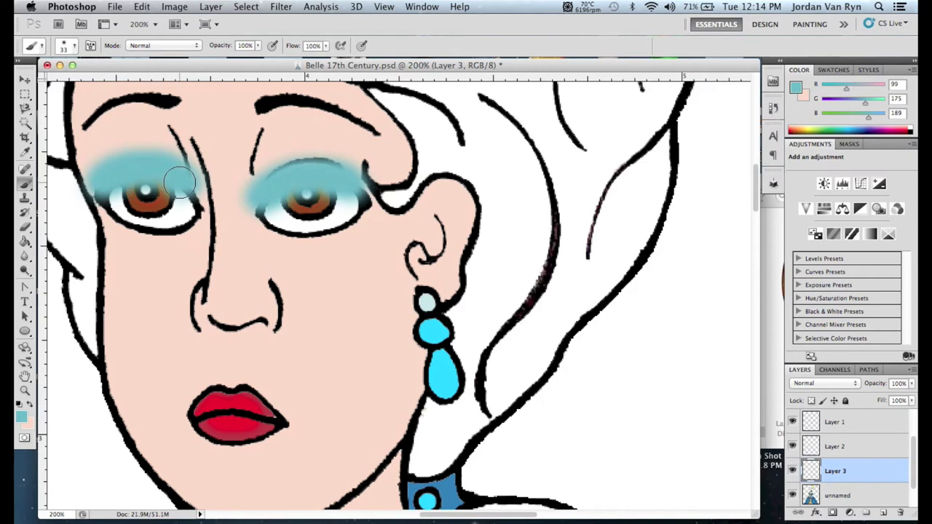
drag(911, 383, 875, 398)
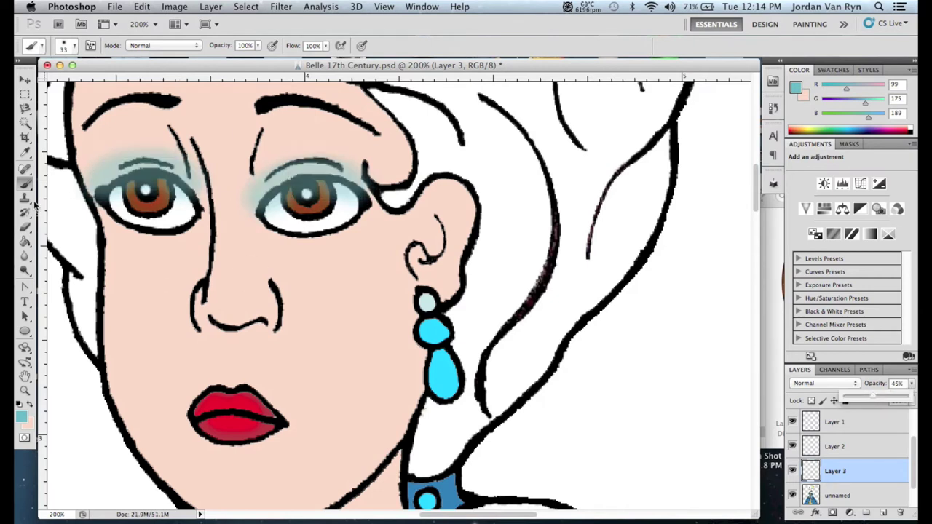
click(25, 226)
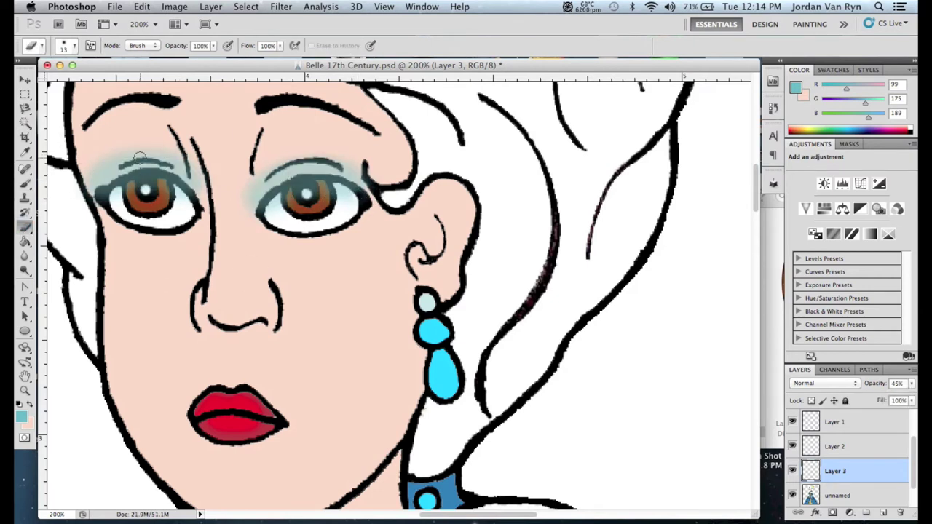
key(w)
click(367, 203)
key(super+d)
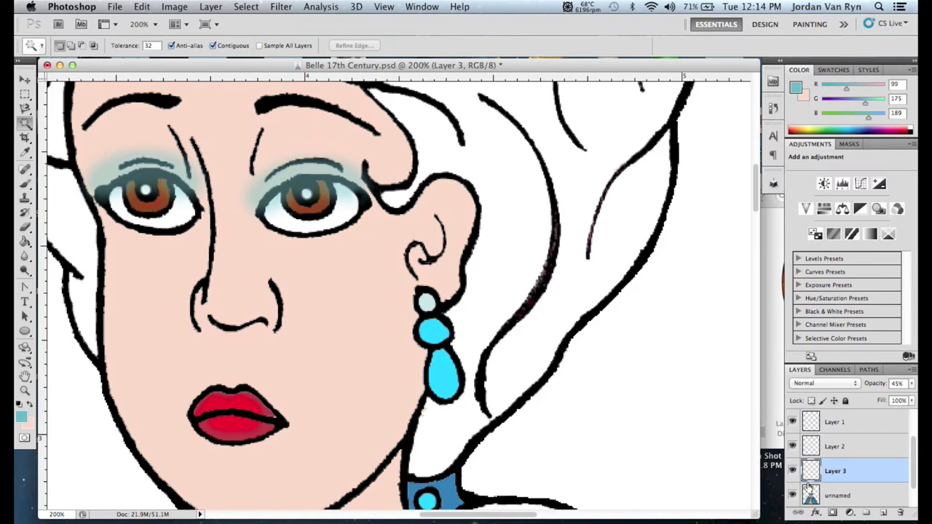
Erase the teal haze from both eye whites with a 38 px hard eraser
click(25, 226)
click(73, 45)
click(58, 130)
mouse_move(332, 207)
mouse_down()
mouse_move(348, 210)
mouse_move(289, 207)
mouse_up()
drag(106, 200, 169, 210)
click(75, 46)
Dab pink blush onto both cheeks
click(24, 182)
click(29, 405)
click(333, 296)
click(144, 296)
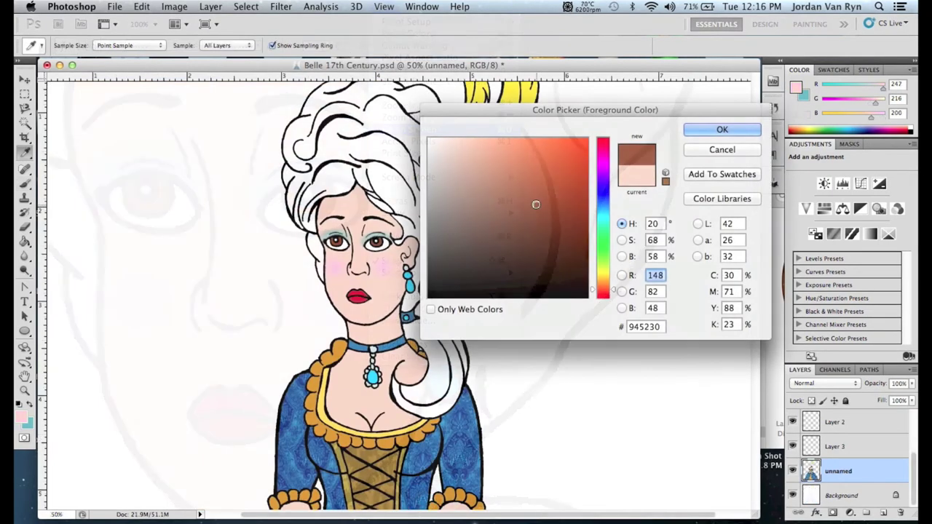
Pick a medium brown and fill the hair, the forehead strand and the patch left of the face
click(505, 213)
key(Return)
click(21, 418)
drag(501, 210, 504, 213)
click(735, 131)
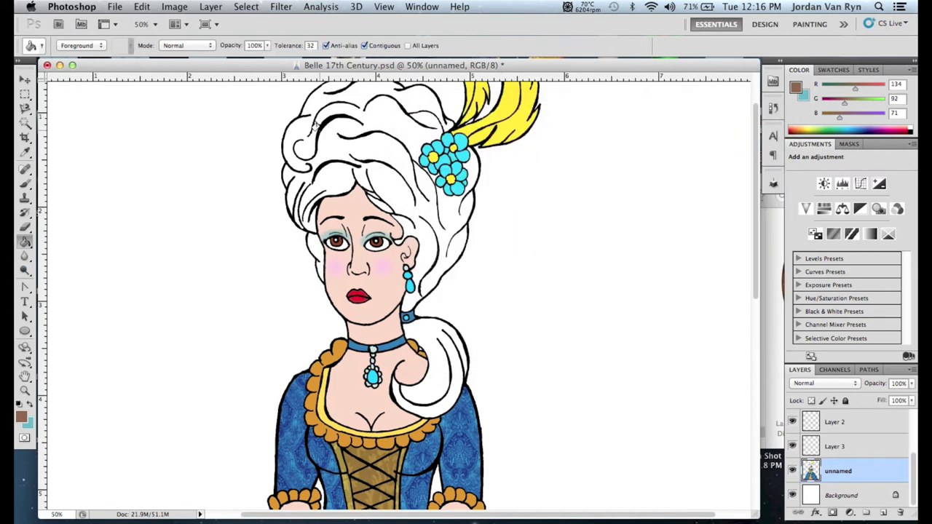
click(346, 144)
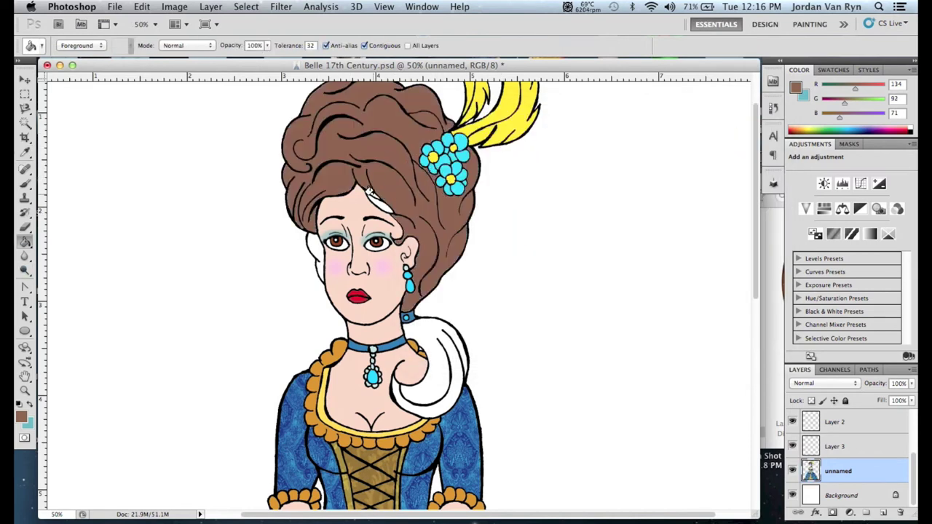
click(376, 204)
click(312, 243)
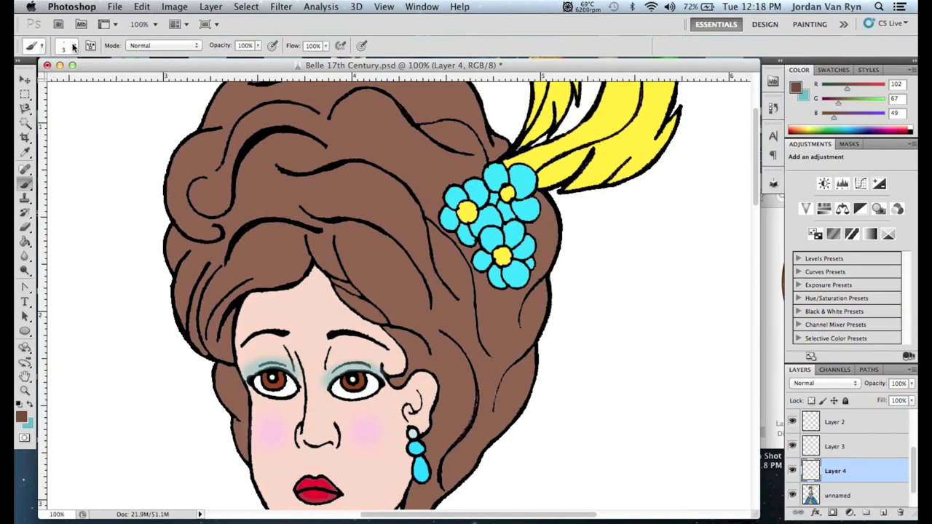
Set the brush to 42 px and paint darker brown shading across the top and left of the hair
click(67, 45)
drag(58, 79, 56, 77)
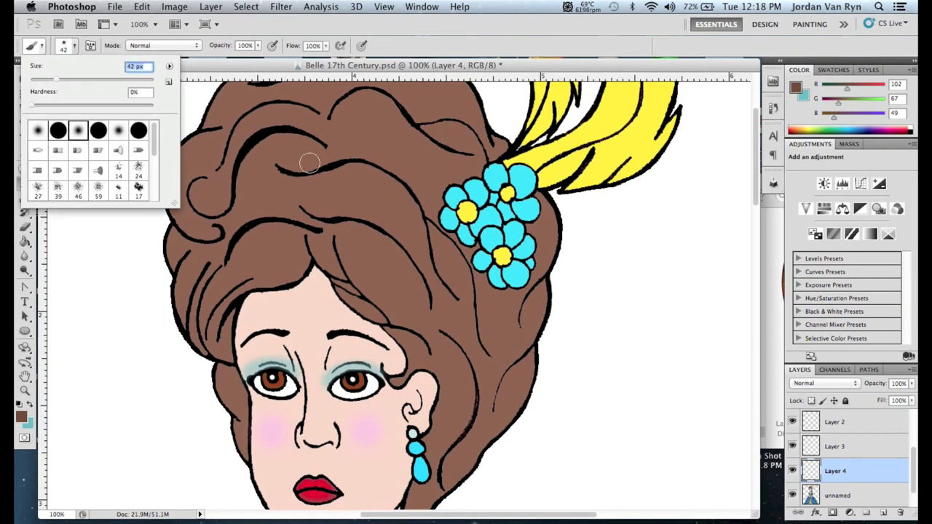
click(273, 164)
mouse_move(277, 167)
mouse_down()
mouse_move(382, 155)
mouse_move(416, 185)
mouse_move(458, 293)
mouse_up()
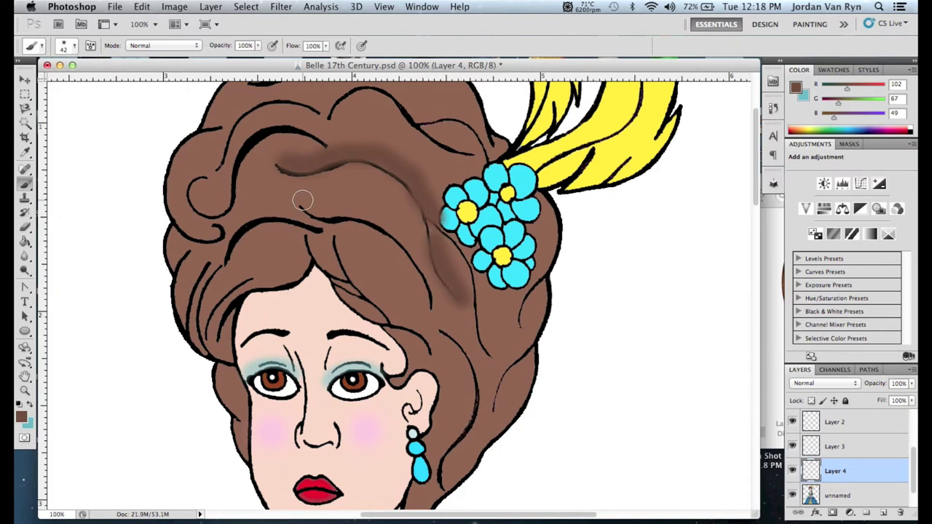
mouse_move(303, 199)
mouse_down()
mouse_move(354, 213)
mouse_move(413, 242)
mouse_move(437, 294)
mouse_up()
mouse_move(219, 251)
mouse_down()
mouse_move(265, 214)
mouse_move(312, 218)
mouse_up()
mouse_move(222, 178)
mouse_down()
mouse_move(197, 190)
mouse_move(209, 208)
mouse_move(226, 192)
mouse_move(227, 170)
mouse_move(266, 128)
mouse_move(329, 140)
mouse_up()
mouse_move(215, 245)
mouse_down()
mouse_move(185, 311)
mouse_move(210, 348)
mouse_up()
Shade the inner curve and upper part of the hanging curl
scroll(265, 272, up, 3)
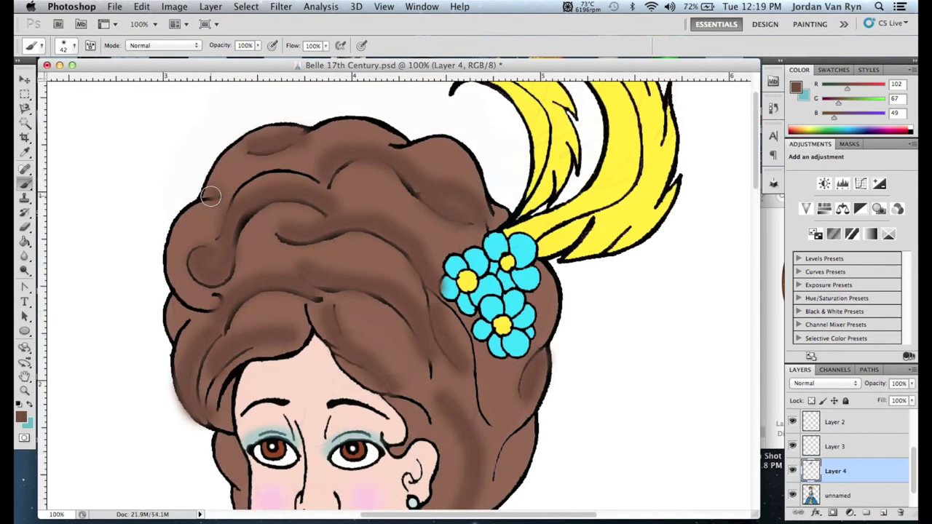
scroll(765, 209, down, 8)
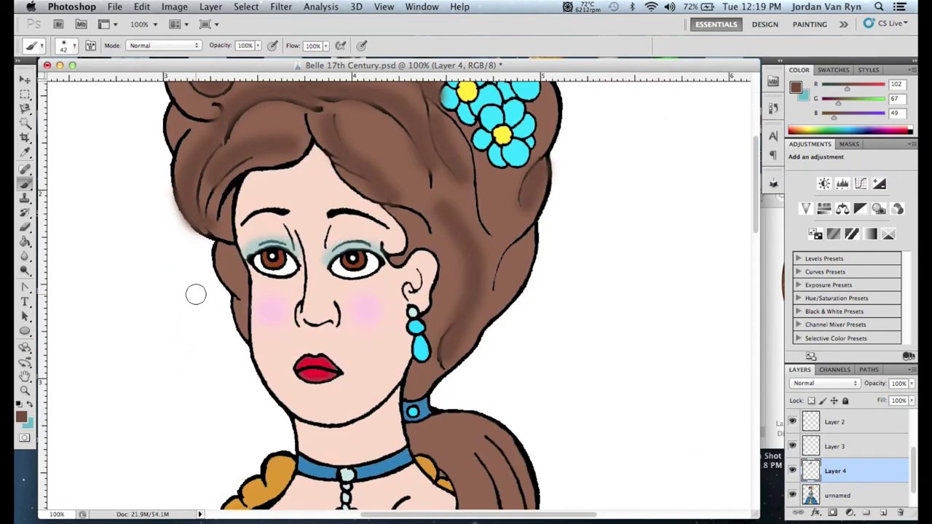
drag(516, 249, 501, 291)
scroll(756, 212, down, 10)
mouse_move(478, 246)
mouse_down()
mouse_move(491, 311)
mouse_move(456, 343)
mouse_move(410, 329)
mouse_up()
drag(492, 219, 520, 245)
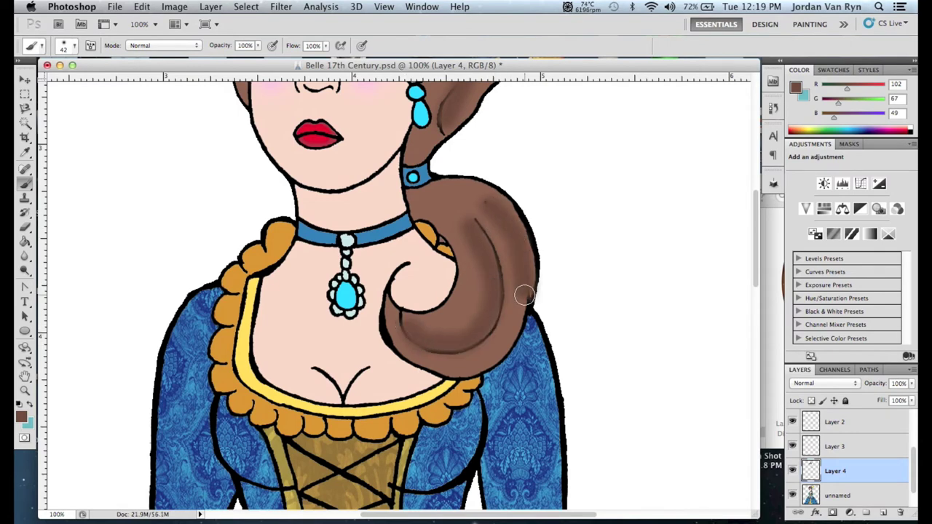
drag(462, 208, 467, 220)
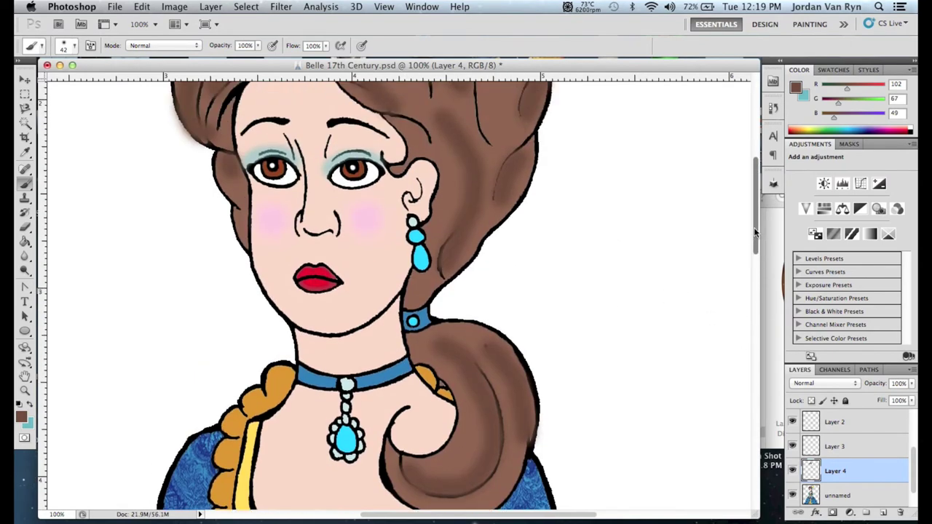
scroll(749, 177, up, 15)
Blend the hair shading layer in Overlay, zoom out to 66.7%, and deepen the shading beside the eye
click(825, 383)
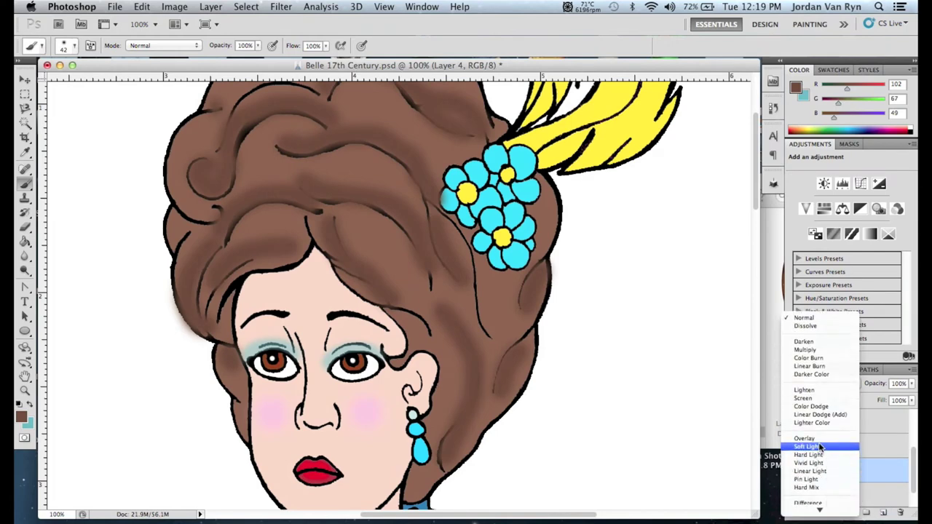
click(821, 444)
click(384, 6)
click(428, 119)
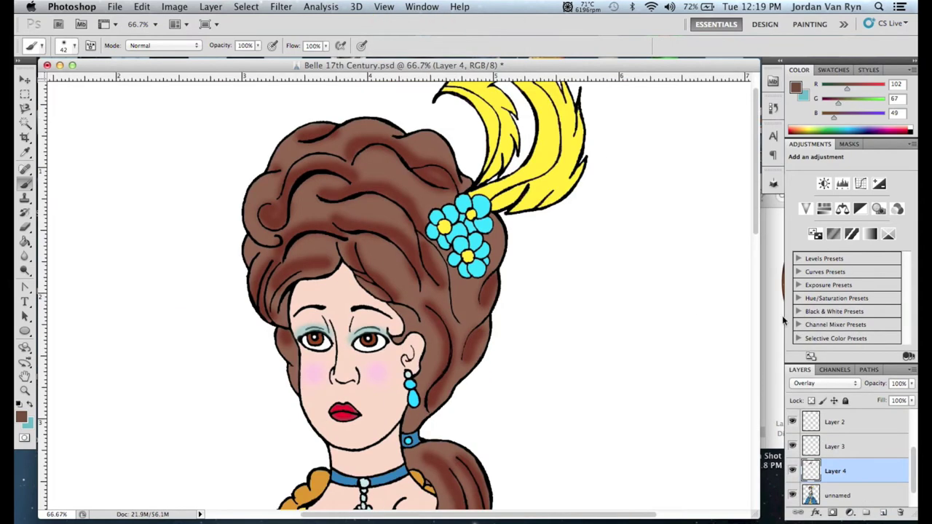
scroll(422, 192, down, 3)
drag(403, 218, 417, 233)
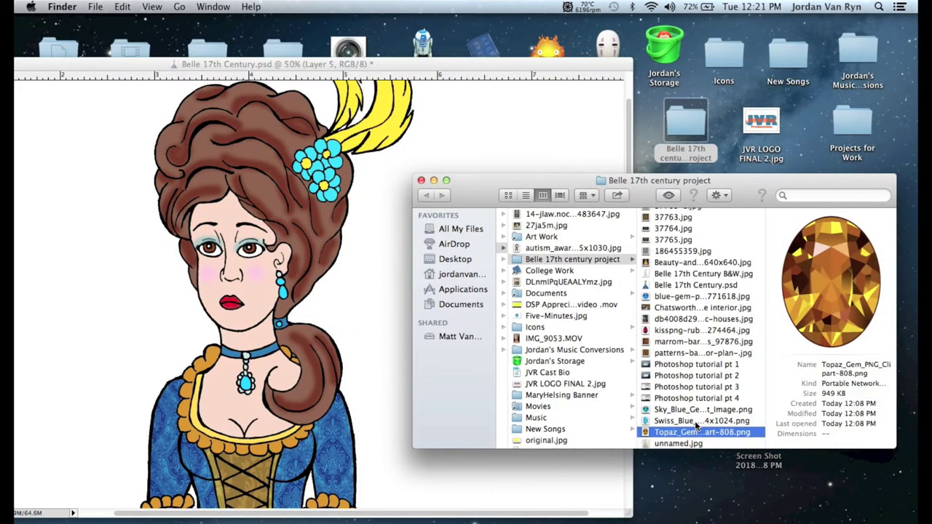
Drag Swiss_Blue_Topaz_Oval_MC_1024x1024.png from Finder onto the Photoshop document
click(696, 422)
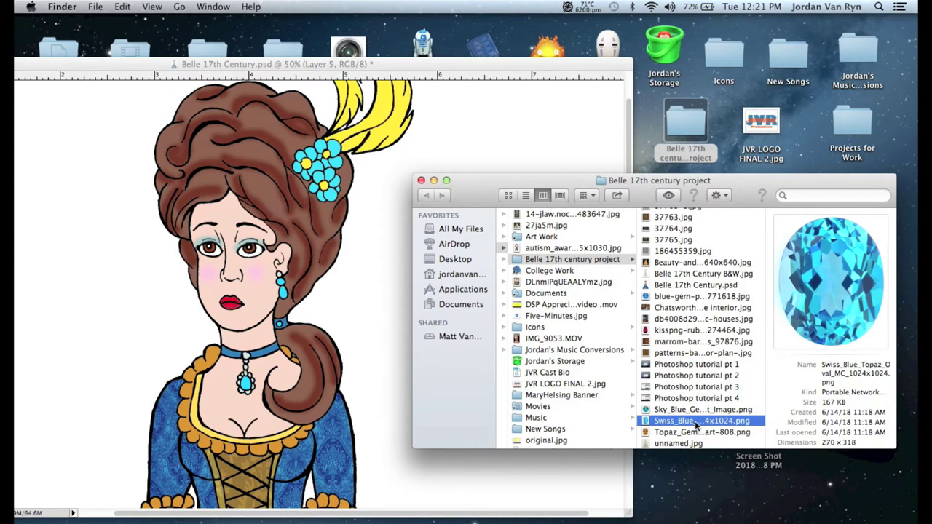
drag(697, 426, 361, 361)
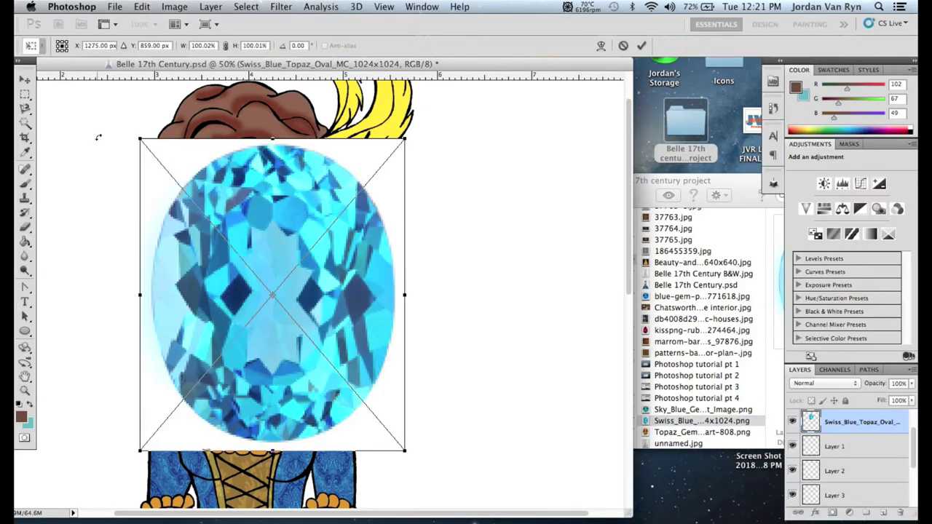
Place the gem image and delete the white background around it with the Magic Wand
click(24, 79)
click(574, 198)
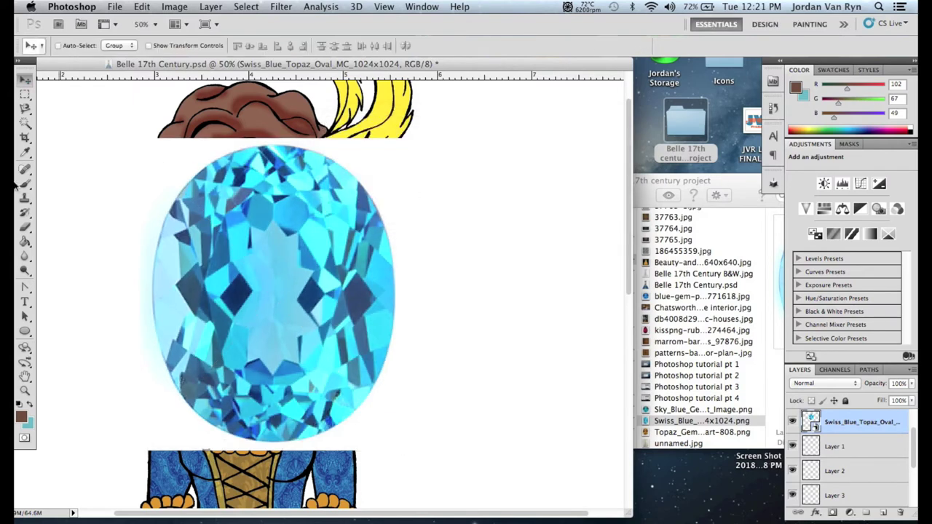
click(26, 126)
click(180, 142)
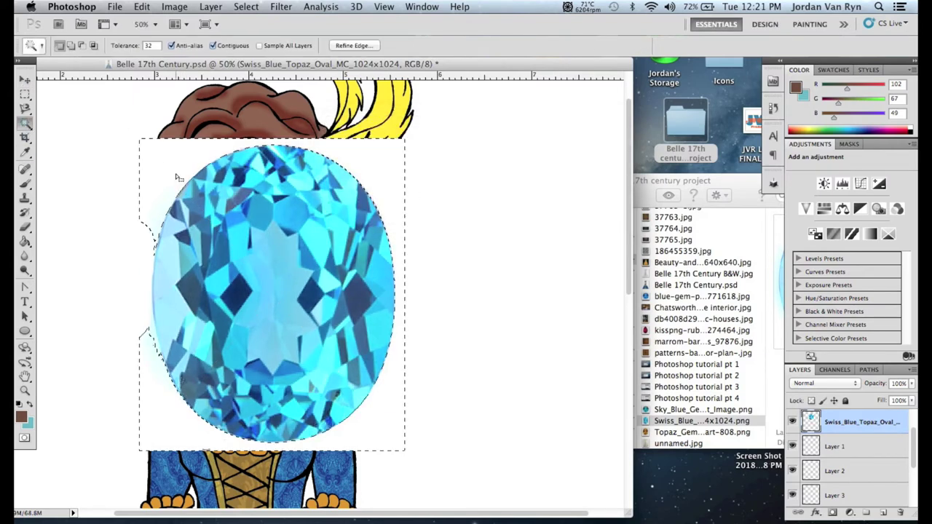
key(Delete)
key(super+d)
Erase along the gem's lower-left edge, then undo that stroke
click(25, 226)
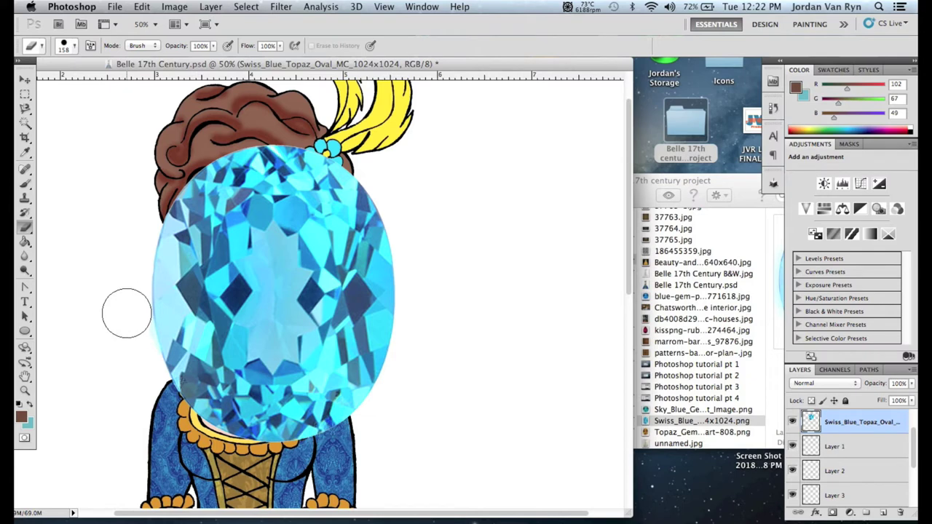
drag(135, 385, 176, 411)
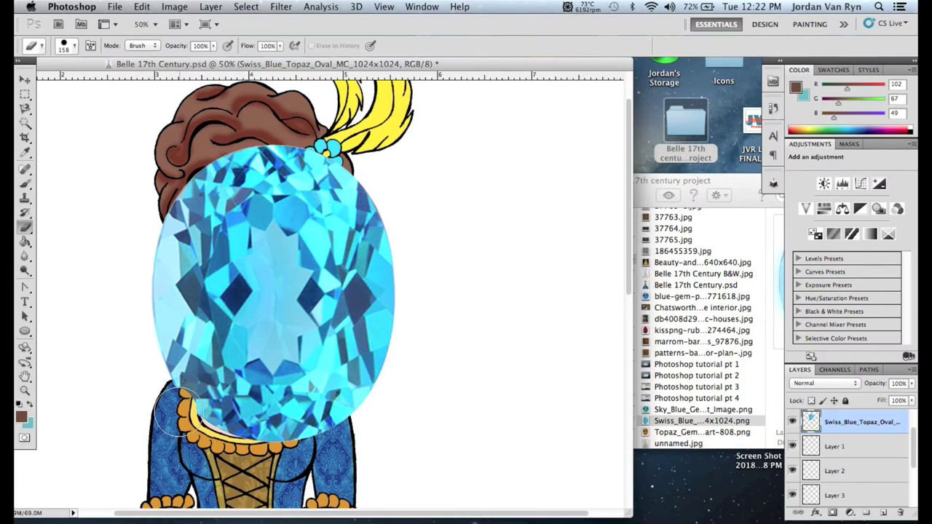
click(142, 7)
click(168, 19)
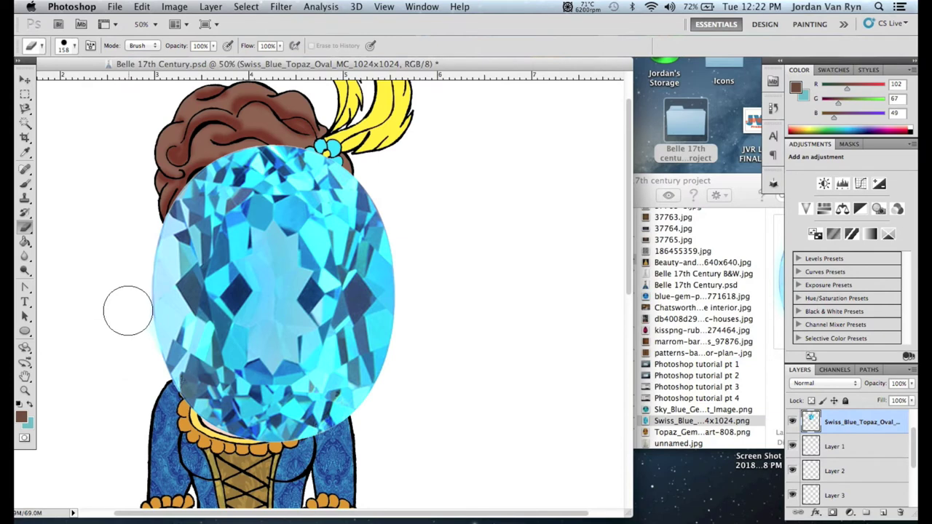
key(w)
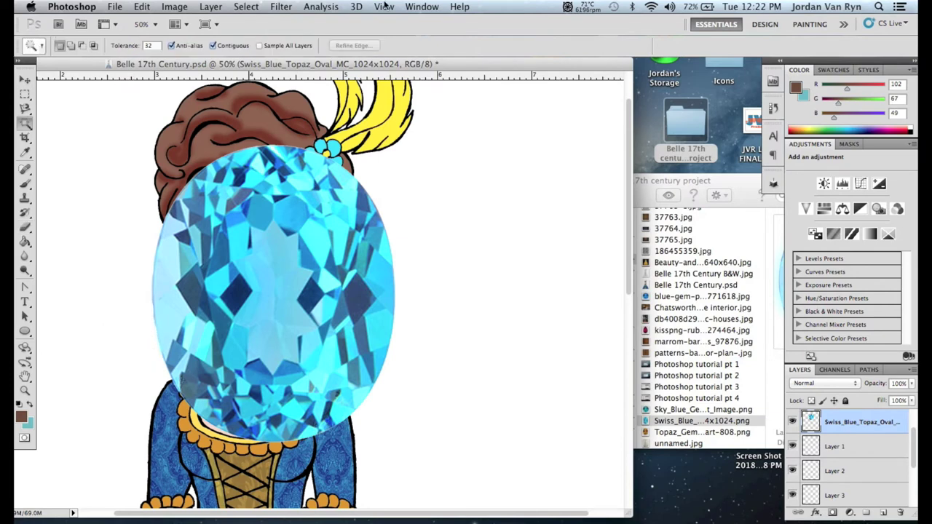
key(ctrl+t)
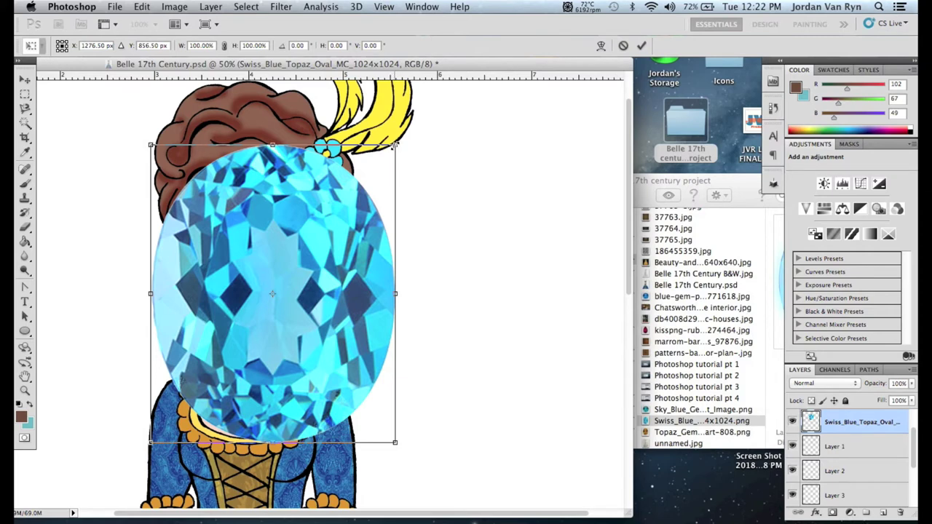
Scale the topaz down to 4.70%, centre it in the pendant below the collar, and apply the transform
drag(391, 148, 173, 386)
drag(180, 410, 235, 397)
key(super+equal)
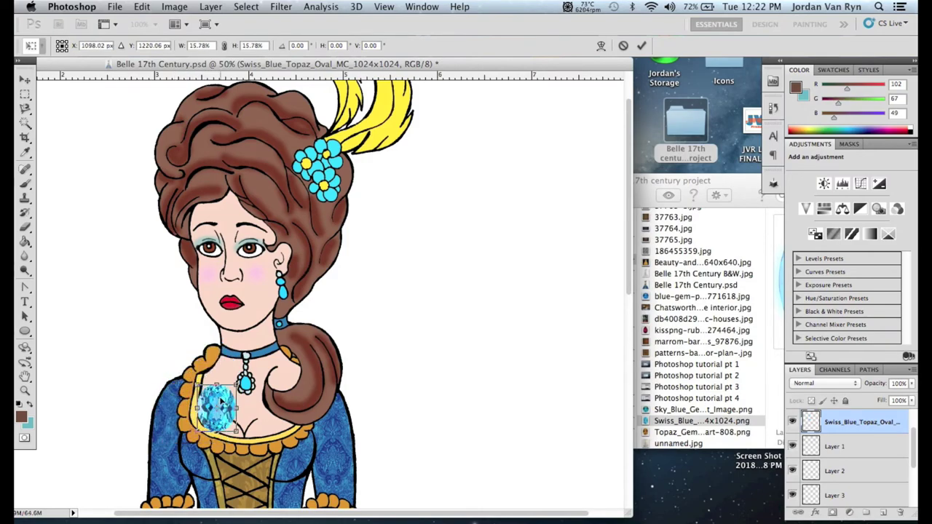
key(super+equal)
key(super+equal)
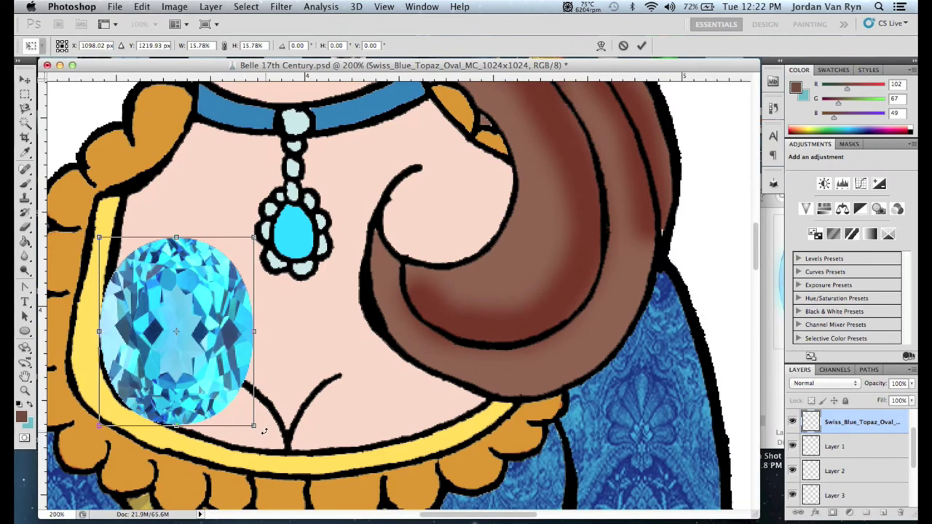
drag(253, 426, 166, 381)
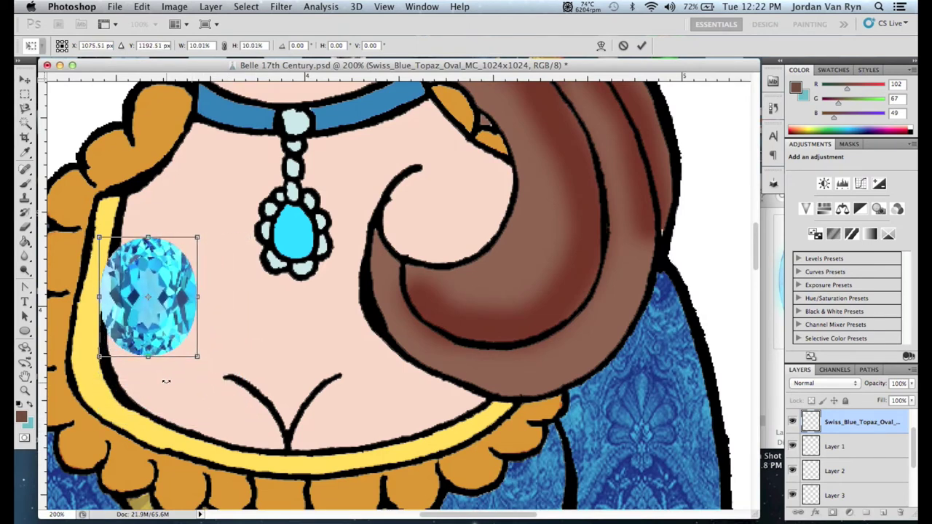
drag(147, 309, 283, 263)
drag(333, 309, 268, 264)
drag(266, 207, 296, 219)
key(v)
click(572, 194)
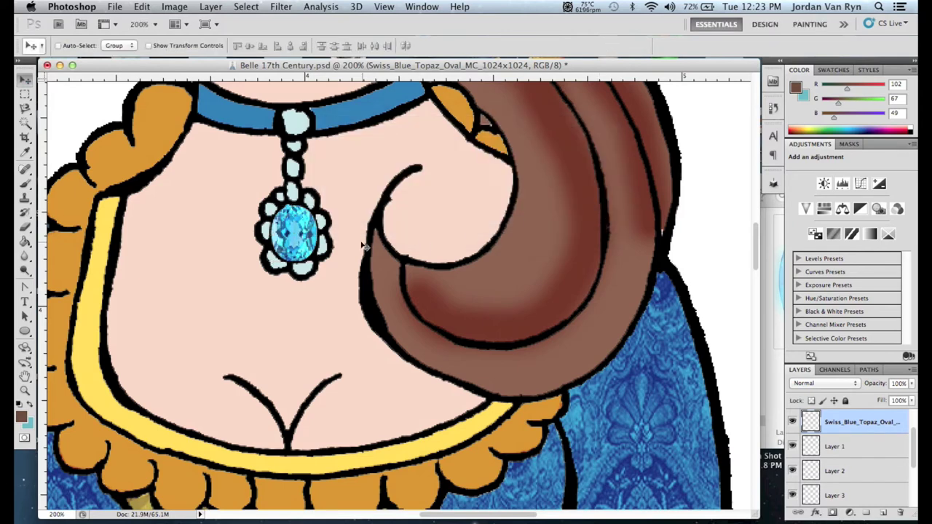
Try Overlay on the pendant gem layer, then switch it to Multiply blending
click(845, 385)
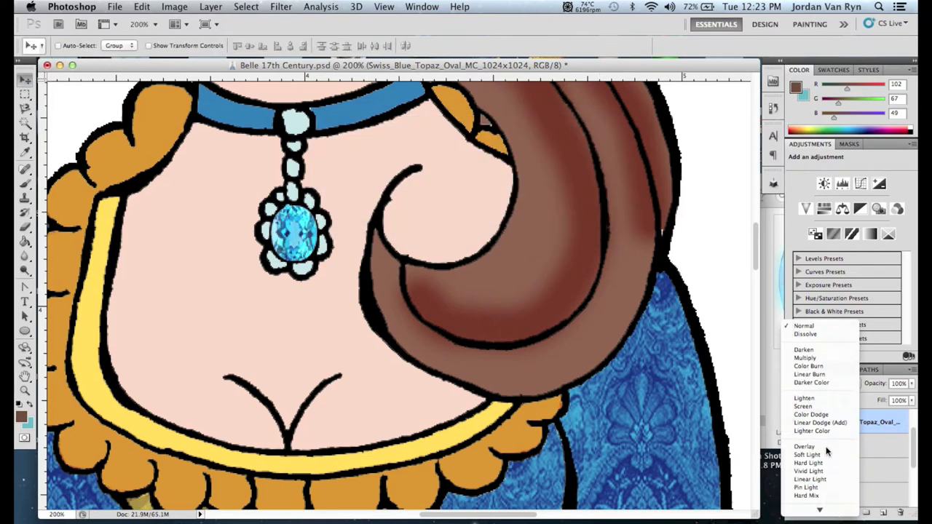
click(804, 446)
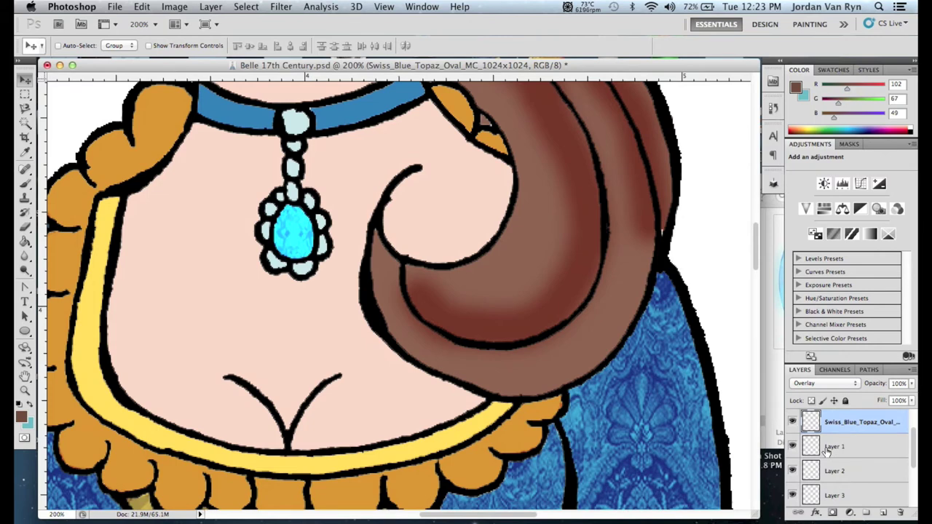
click(850, 390)
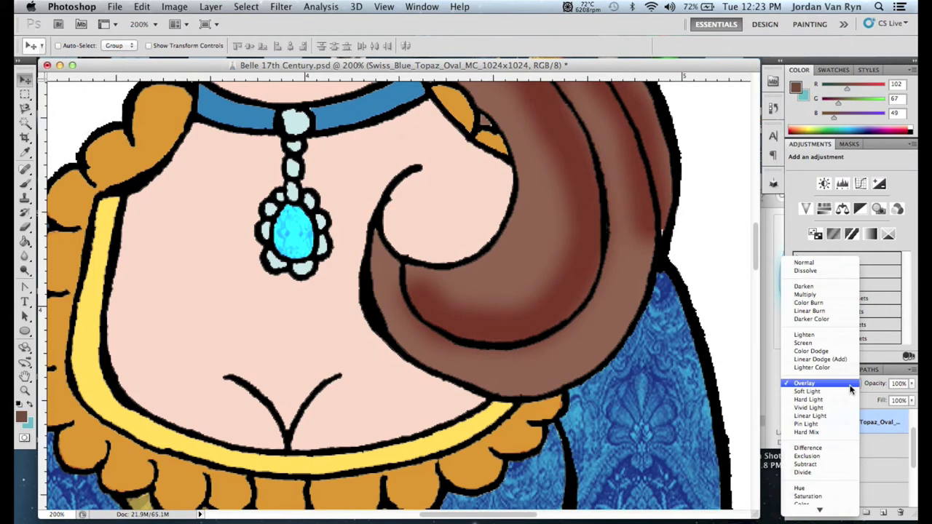
click(833, 295)
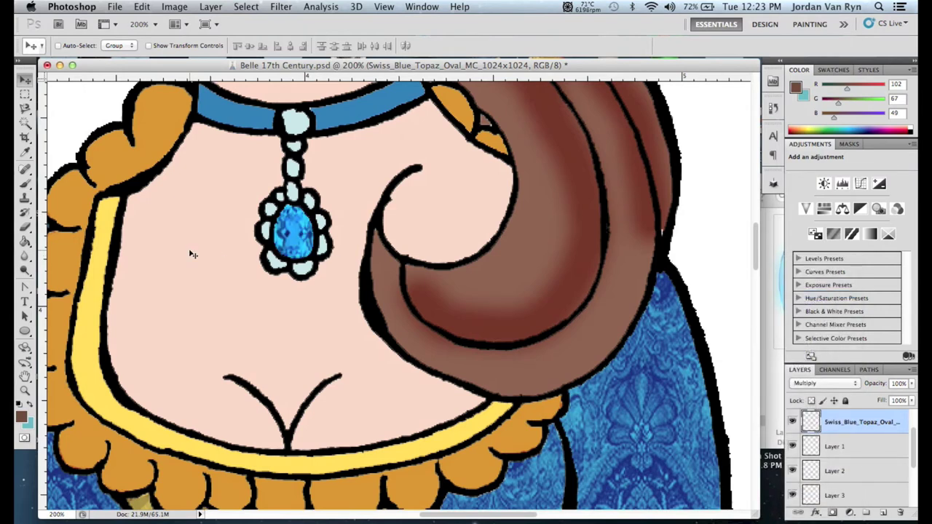
Select the Eraser tool and set its brush size to 30 px
click(24, 227)
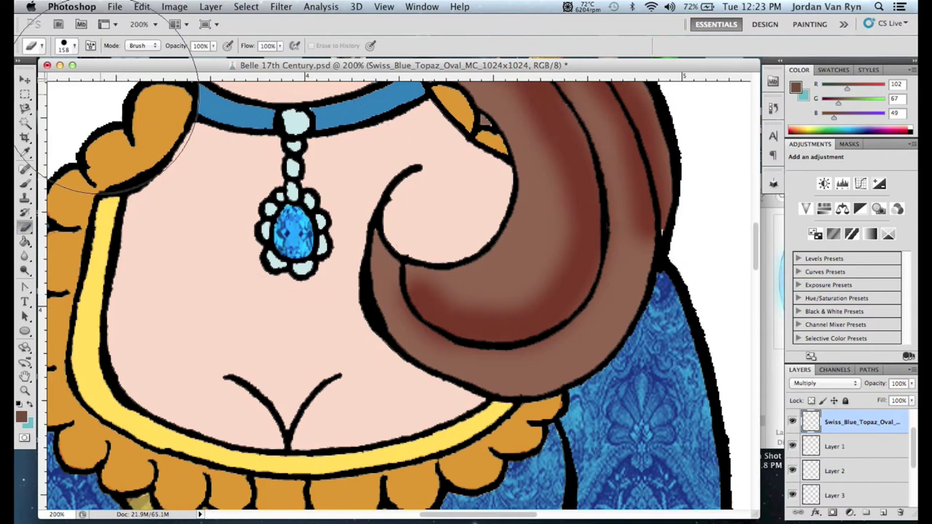
click(75, 45)
drag(78, 77, 66, 80)
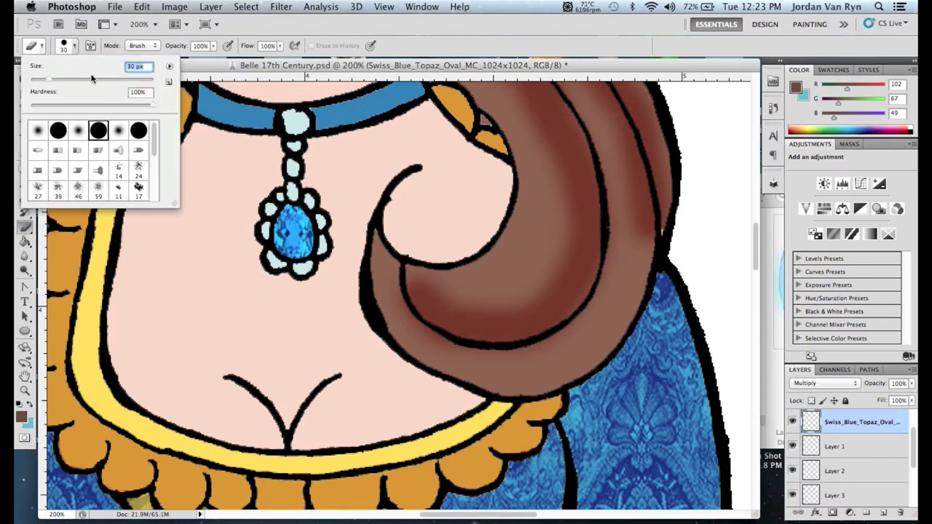
click(268, 192)
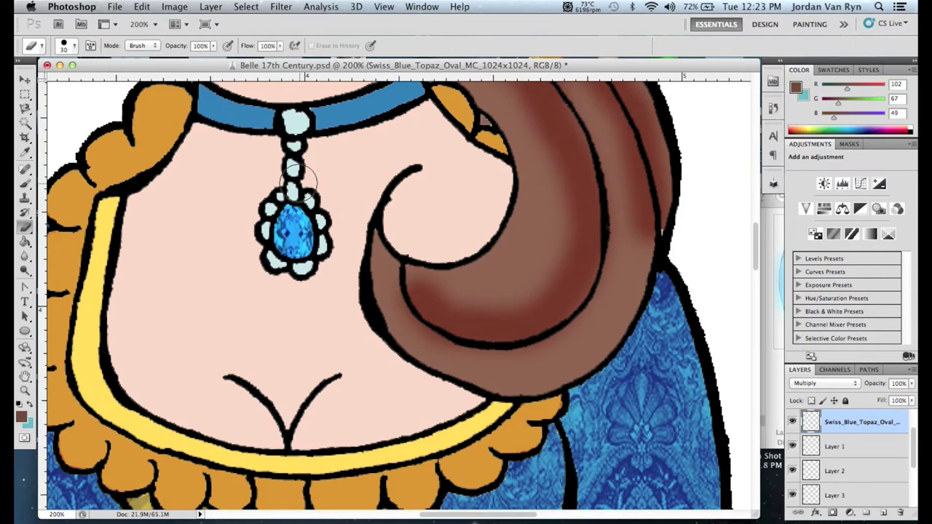
scroll(755, 236, up, 3)
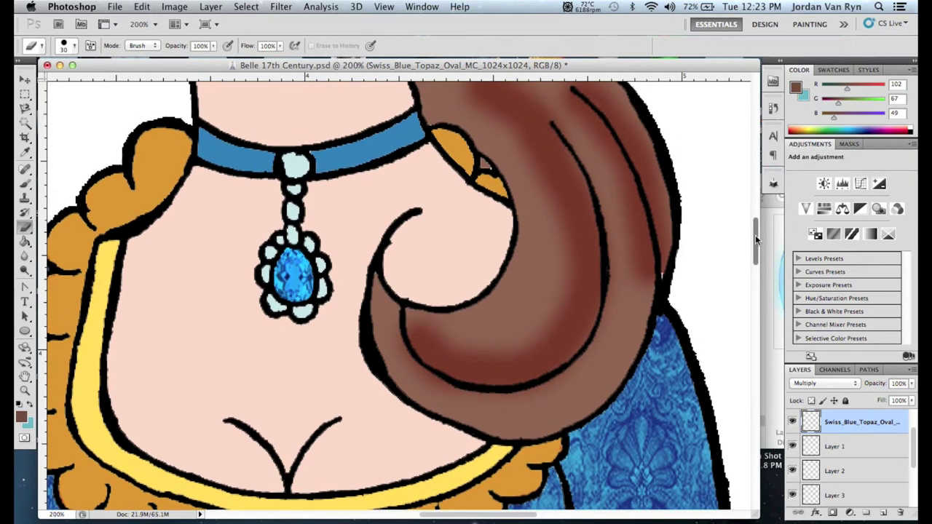
Duplicate the pendant gem layer via Layer > Duplicate Layer
click(211, 7)
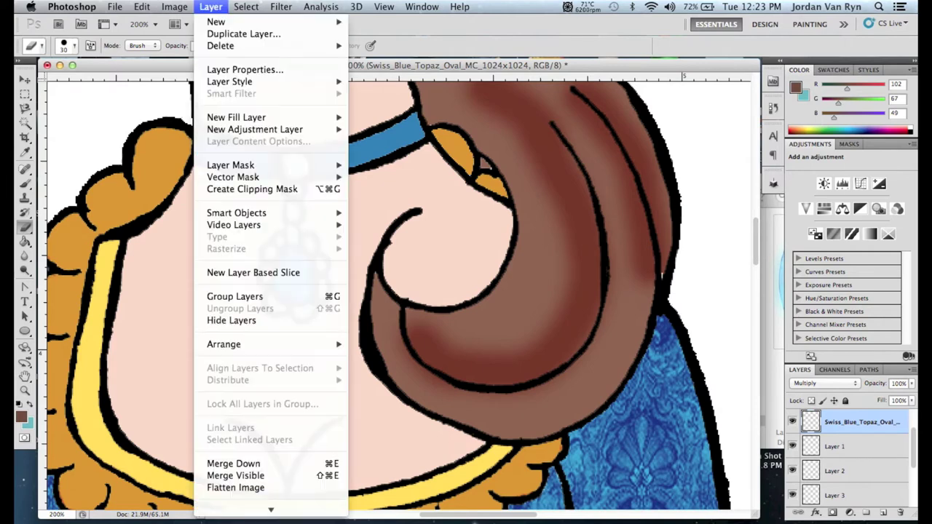
click(243, 34)
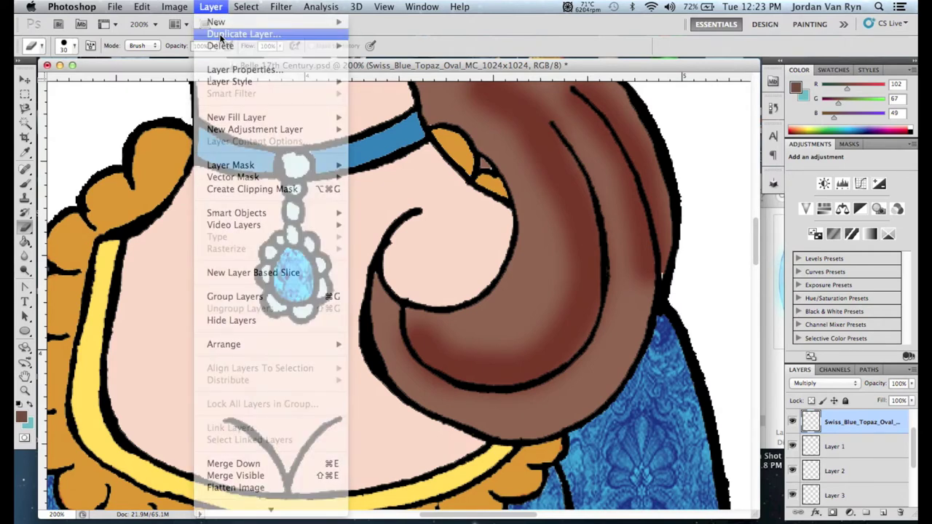
click(588, 211)
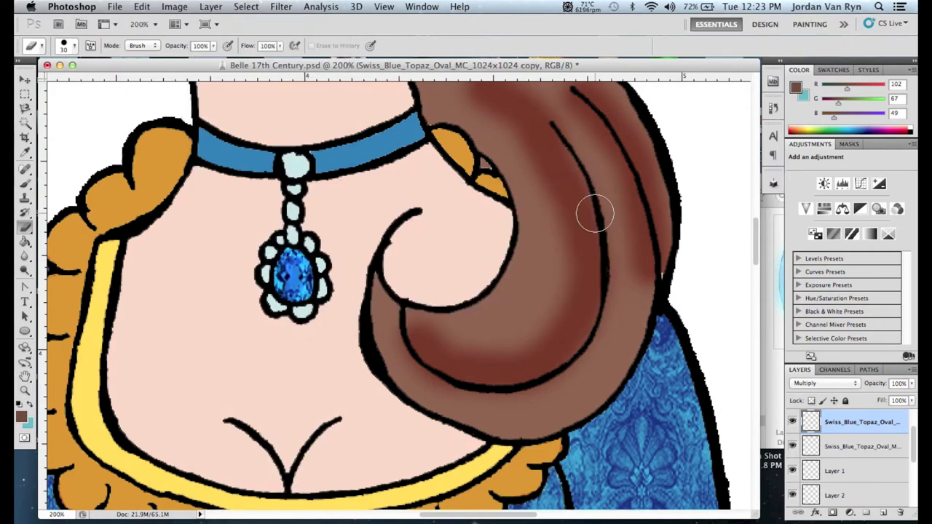
Move the gem copy onto the earring, then scale and rotate it to fill the teardrop
click(25, 80)
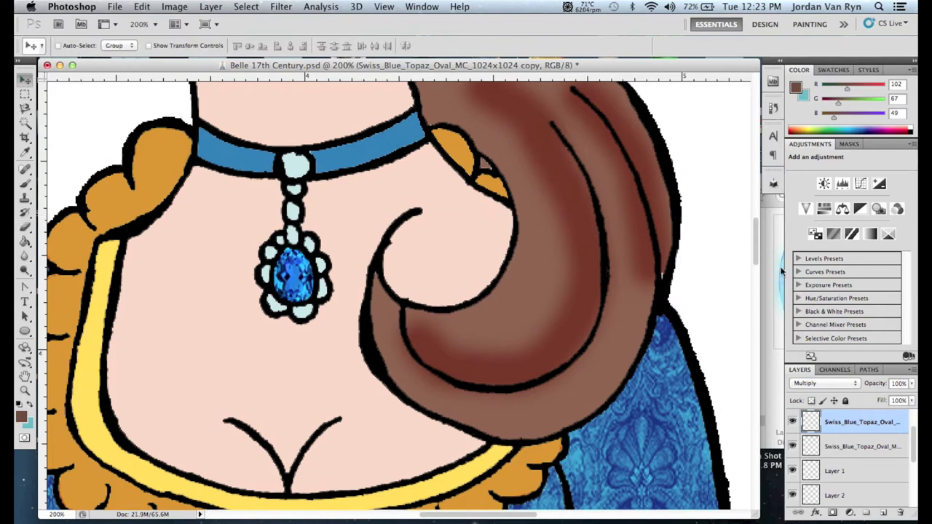
drag(756, 254, 754, 236)
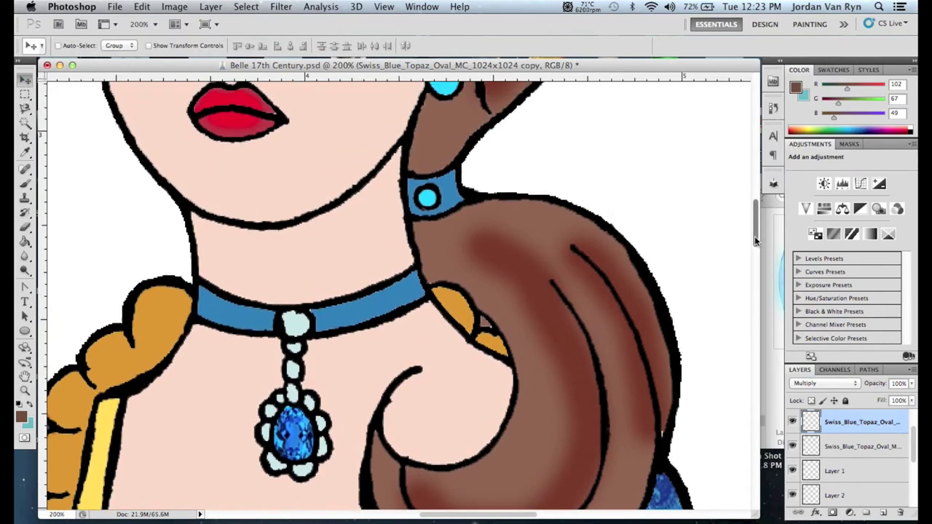
drag(294, 434, 448, 185)
drag(449, 184, 451, 176)
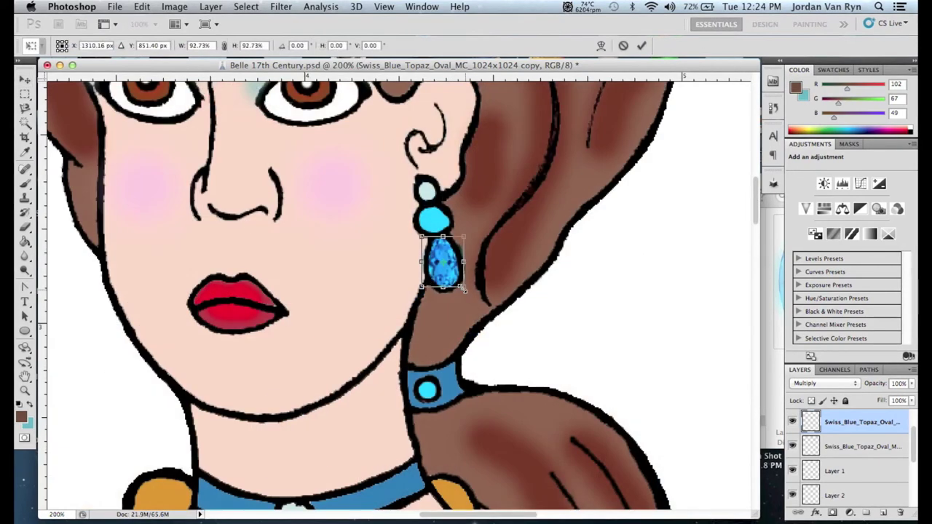
drag(463, 290, 452, 262)
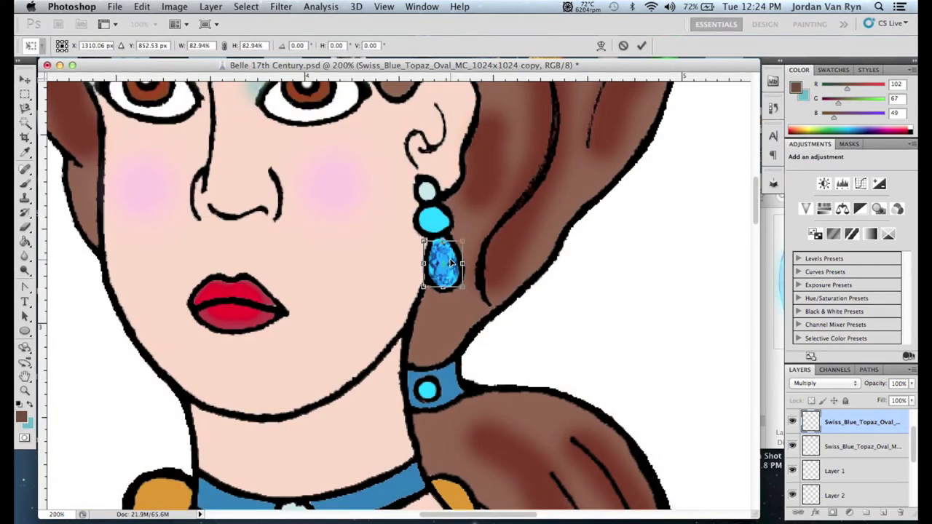
drag(473, 231, 467, 230)
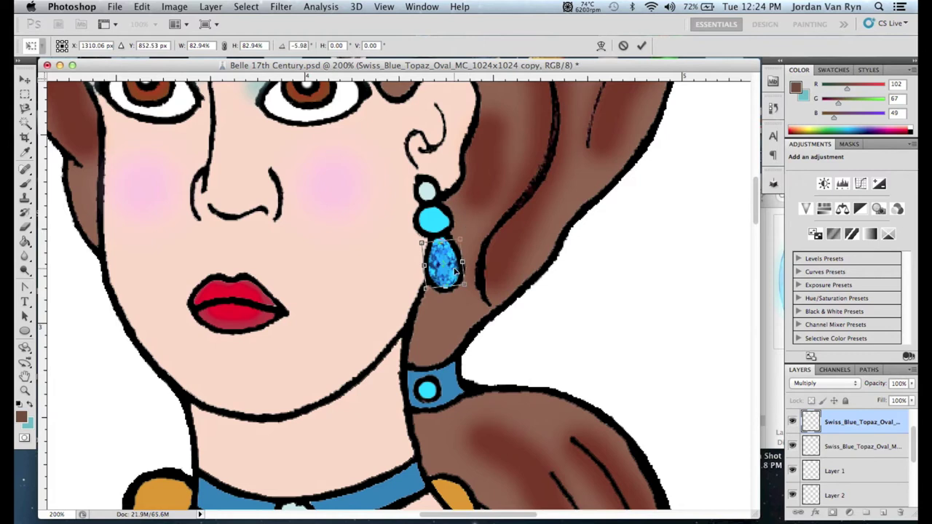
drag(451, 269, 470, 292)
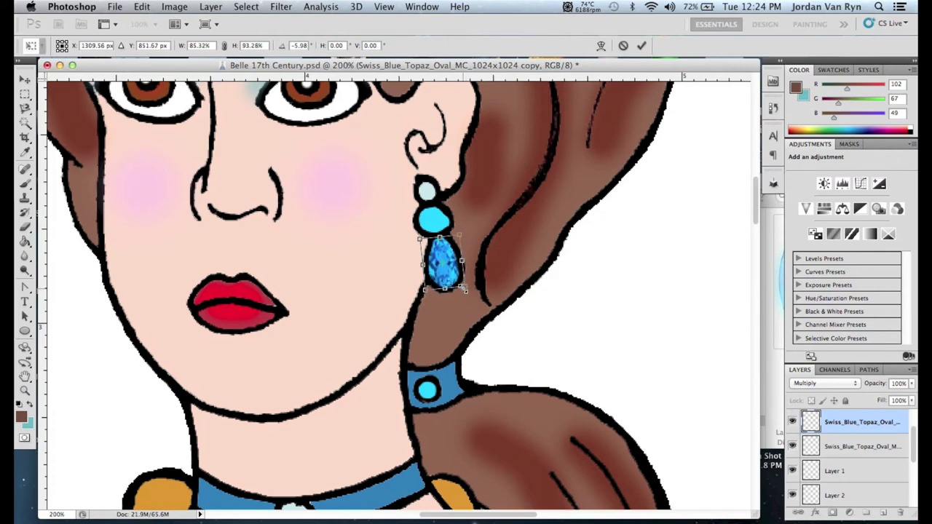
key(v)
click(582, 199)
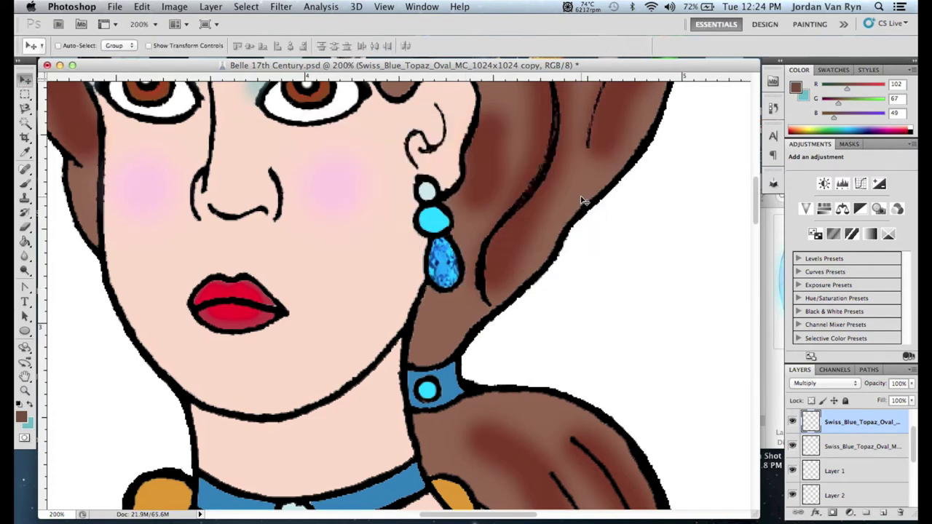
click(248, 6)
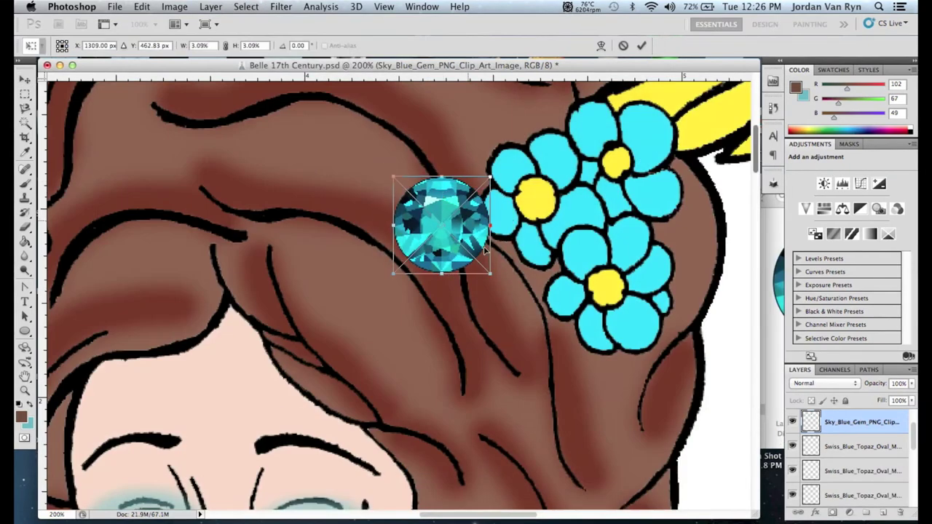
Shrink the placed hair gem onto the flower's edge, commit it, and set 64% opacity
drag(483, 246, 440, 226)
drag(421, 203, 523, 237)
click(26, 80)
key(Return)
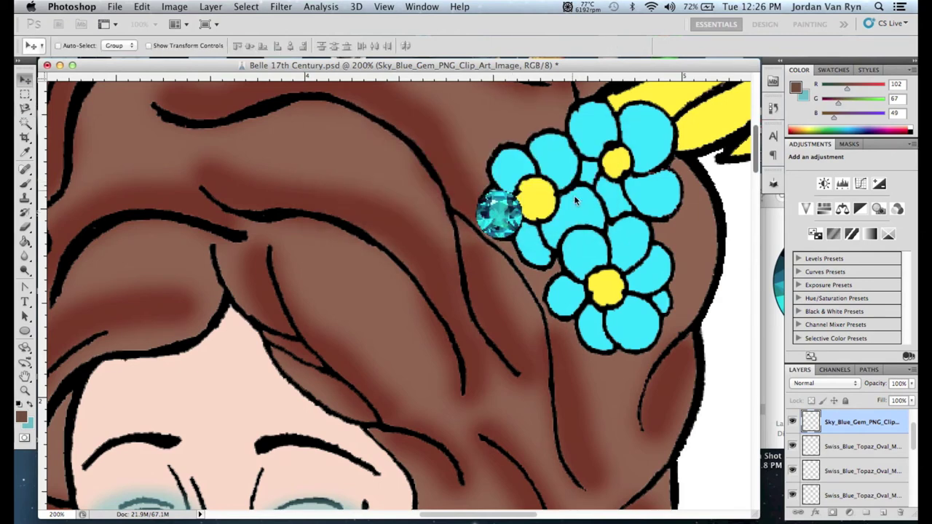
drag(909, 386, 886, 398)
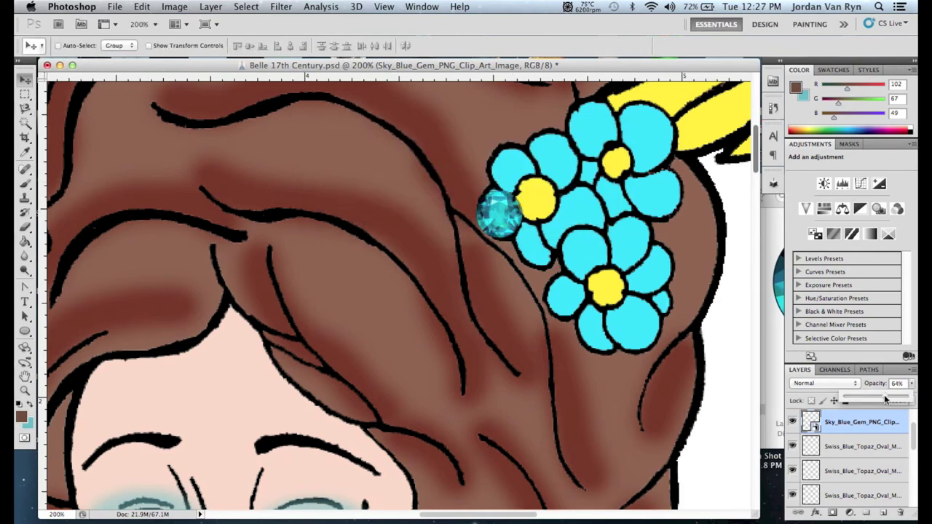
Duplicate the hair gem and move the copy beside the first gem
click(210, 7)
click(225, 34)
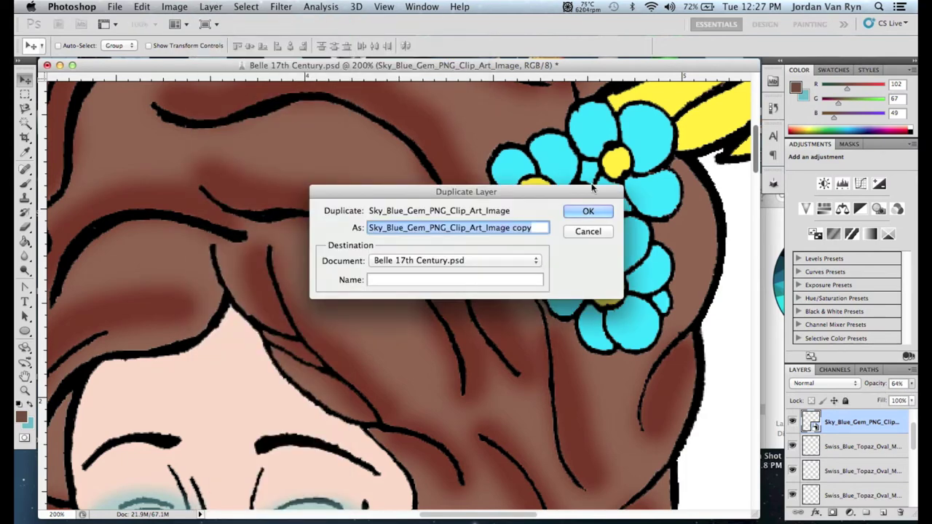
key(Return)
drag(504, 198, 539, 230)
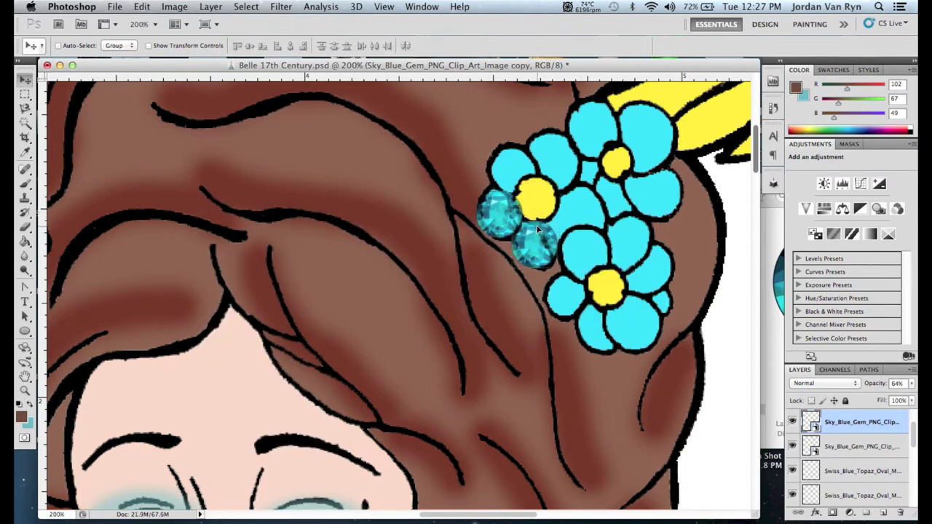
Add another gem copy at the flower's top, enlarged slightly
click(246, 7)
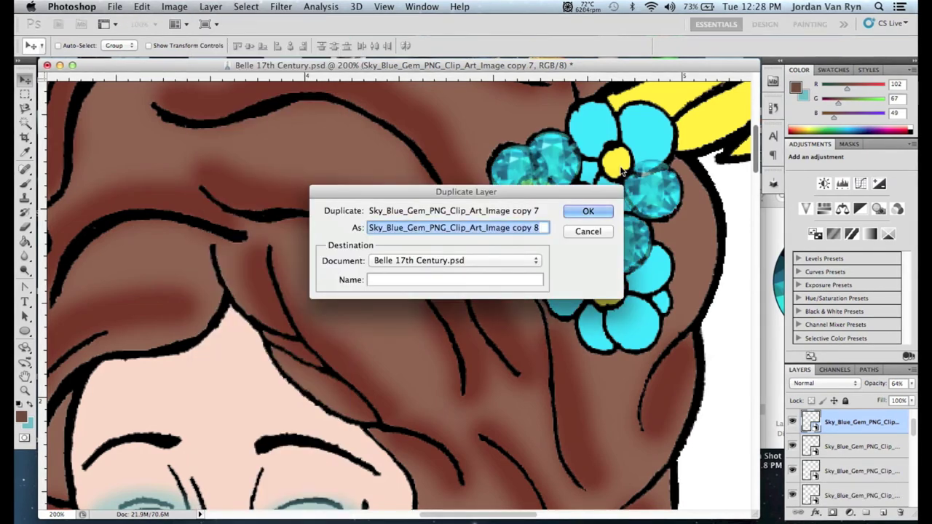
key(Return)
drag(623, 171, 642, 125)
key(super+t)
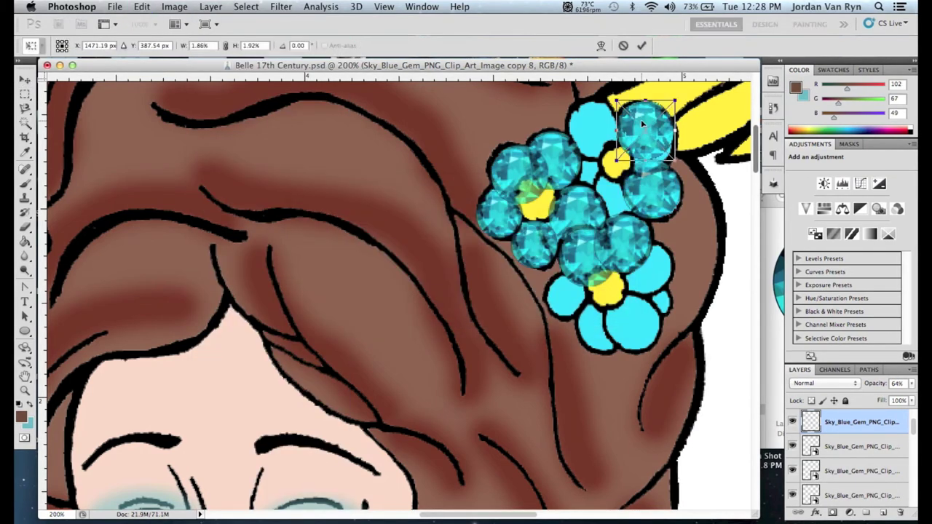
drag(677, 162, 677, 168)
click(246, 7)
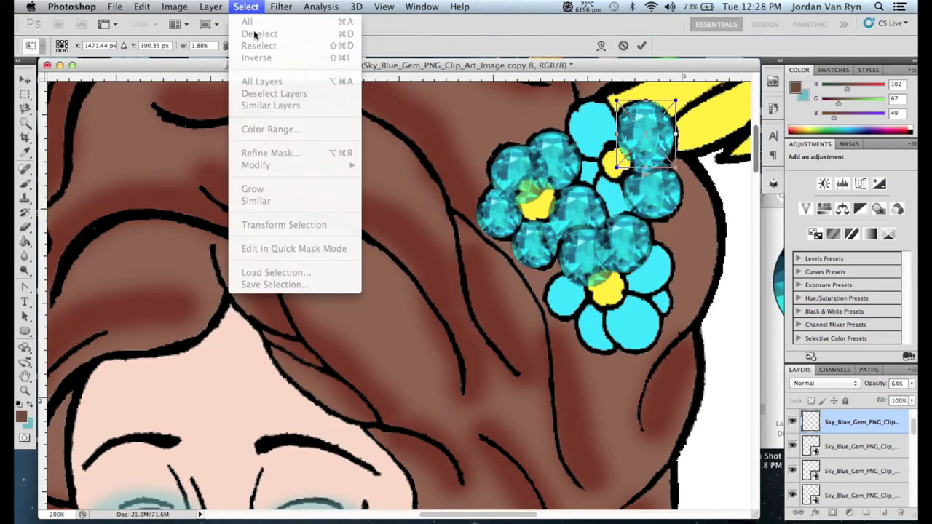
click(255, 34)
click(568, 194)
Duplicate the gem twice more, placing one on the flower's top and one on the lower flower
click(210, 7)
click(225, 34)
click(587, 208)
drag(648, 127, 597, 115)
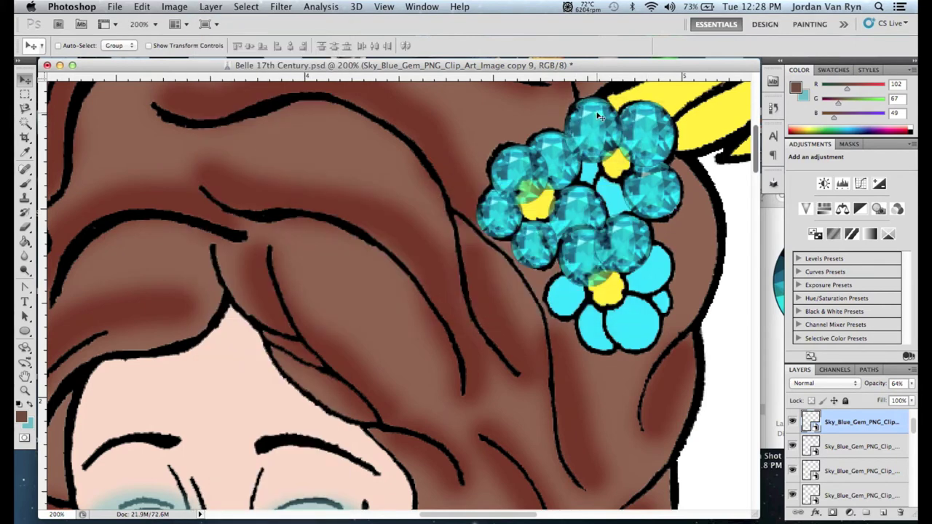
click(211, 7)
click(226, 34)
click(591, 209)
drag(593, 113, 633, 313)
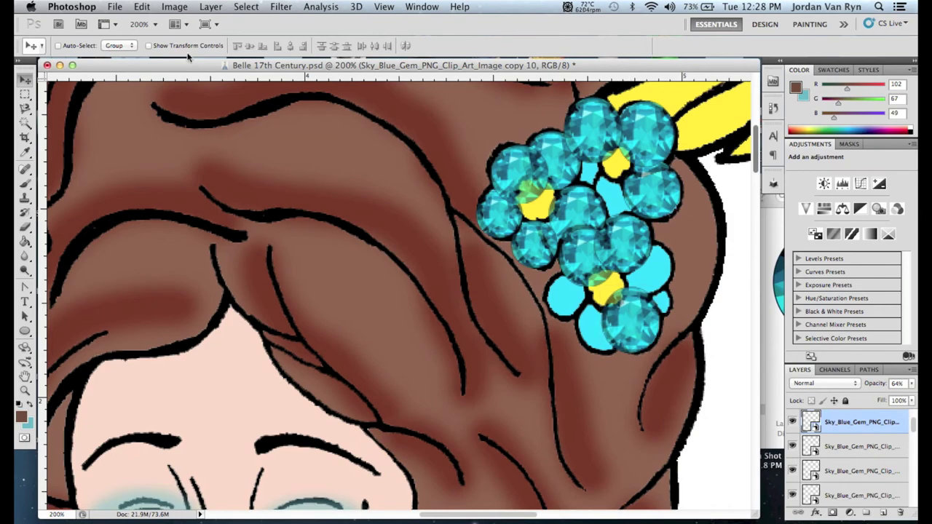
Set the lower gem copy's blend mode to Overlay
click(850, 388)
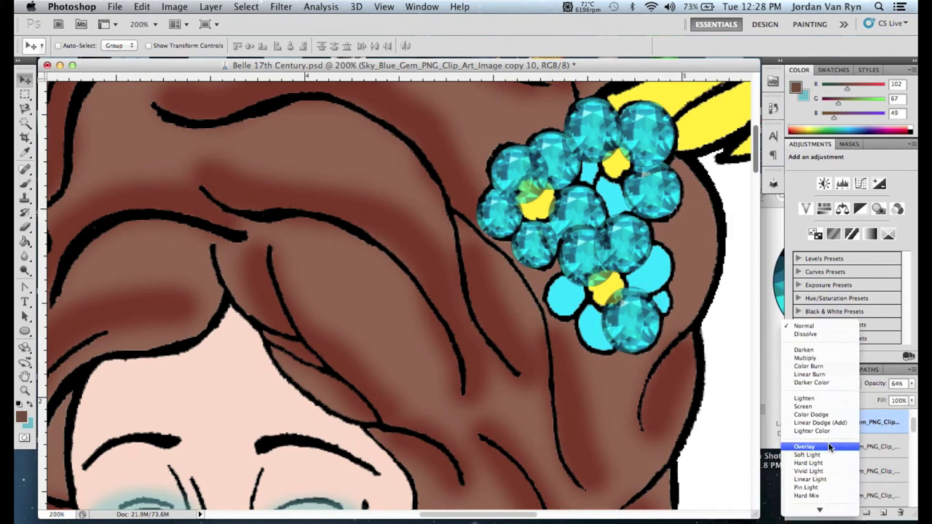
click(823, 444)
click(838, 384)
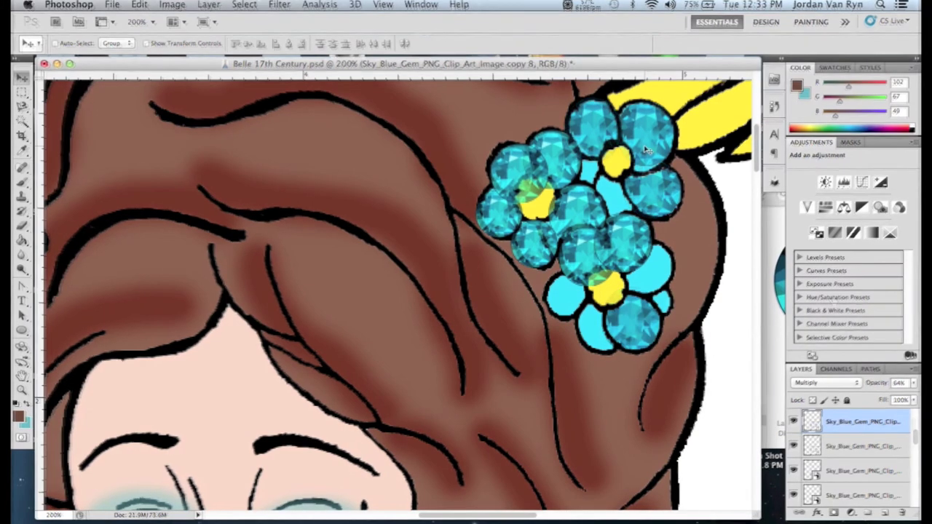
key(ctrl+t)
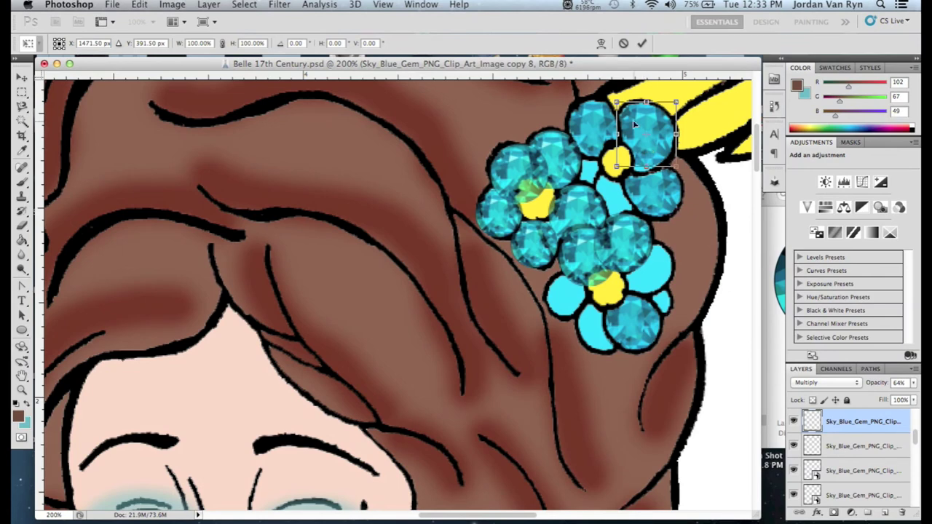
Warp the upper gem to follow its petal's shape and apply it
click(601, 44)
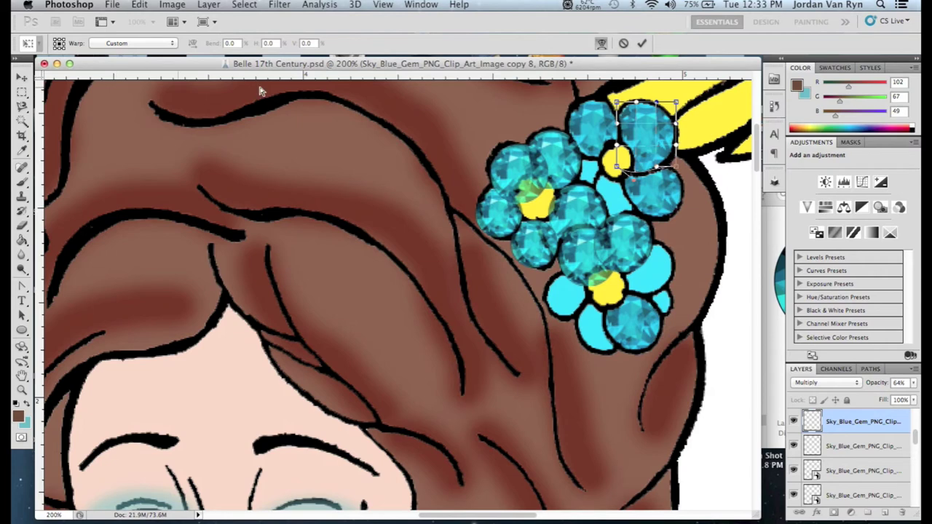
click(23, 78)
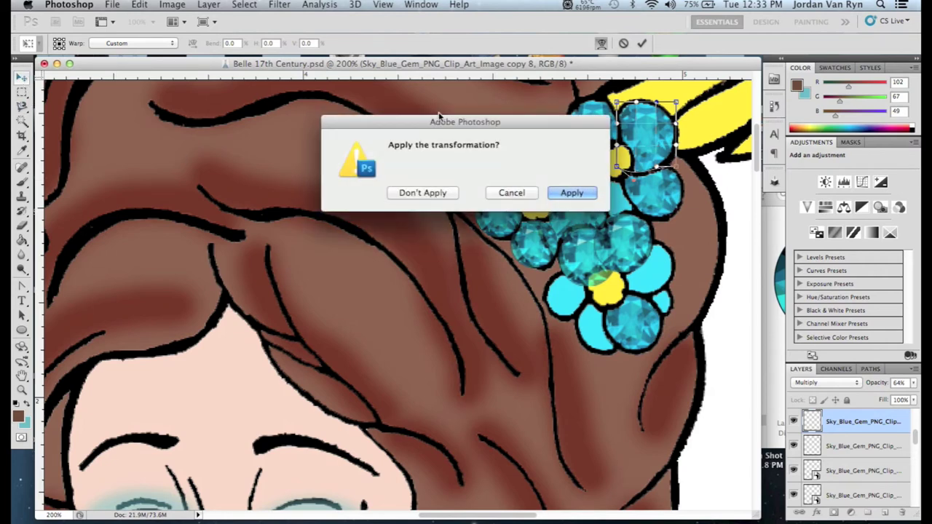
click(572, 193)
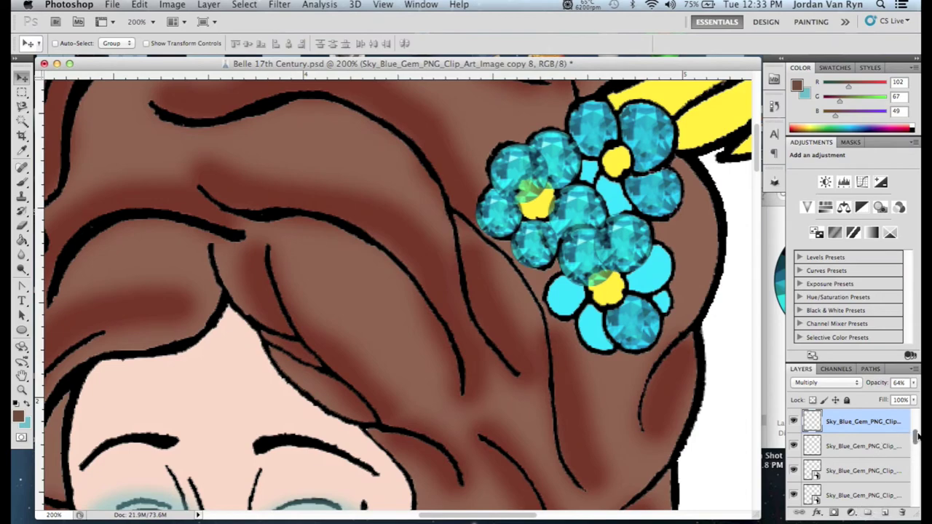
Select the copy 9 gem layer and move the loose gem onto the lower flower
drag(915, 434, 916, 430)
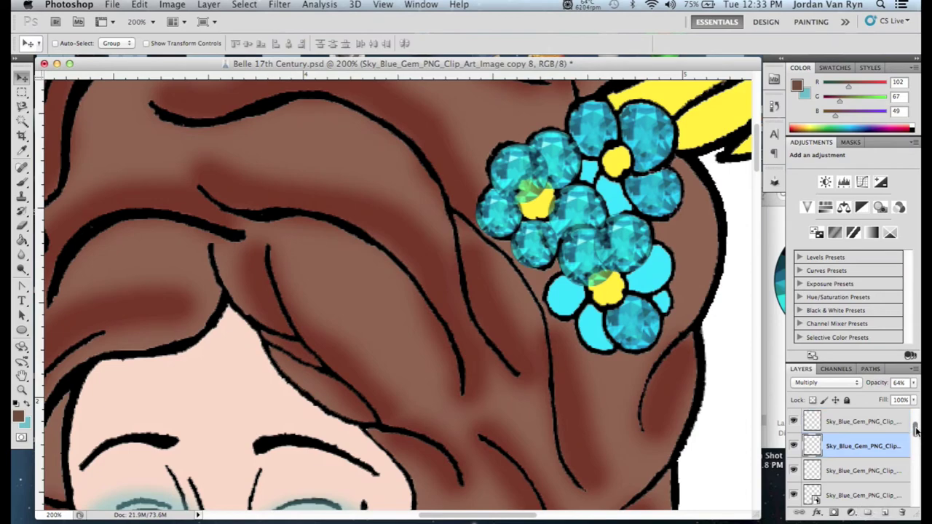
click(888, 424)
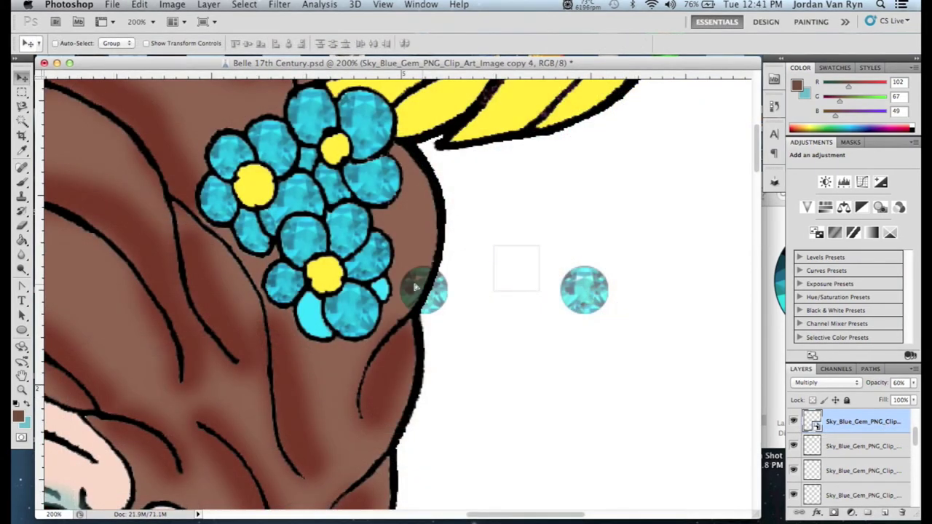
drag(416, 291, 318, 311)
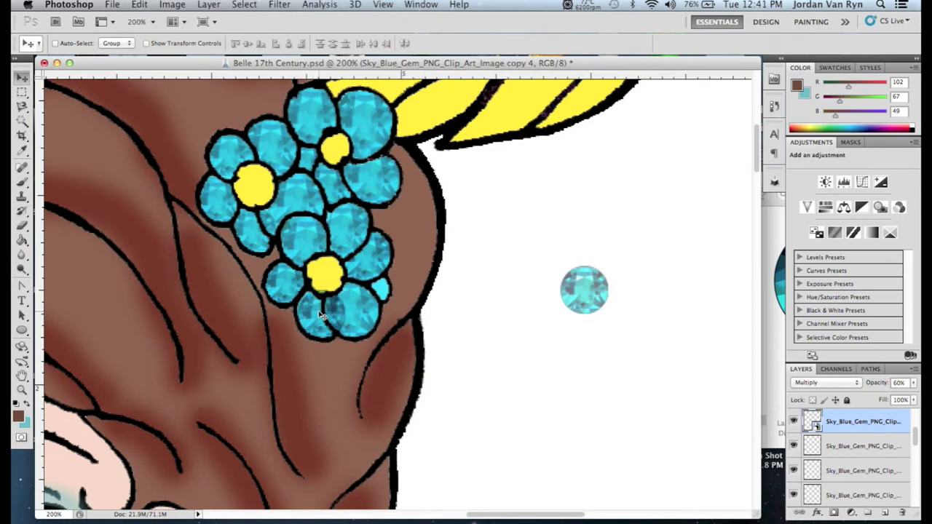
Rasterize the stray gem and erase its pixels over the yellow flower centre
key(ctrl+t)
key(v)
click(582, 195)
key(e)
click(321, 279)
click(563, 206)
drag(319, 281, 326, 292)
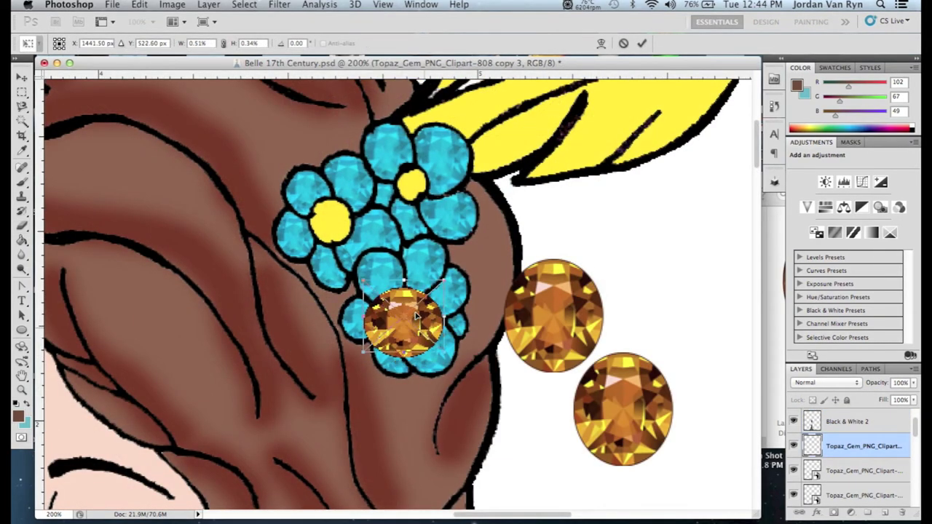
Move and shrink the topaz gem to fit the flower centre, then commit it
drag(409, 324, 416, 314)
drag(441, 343, 420, 328)
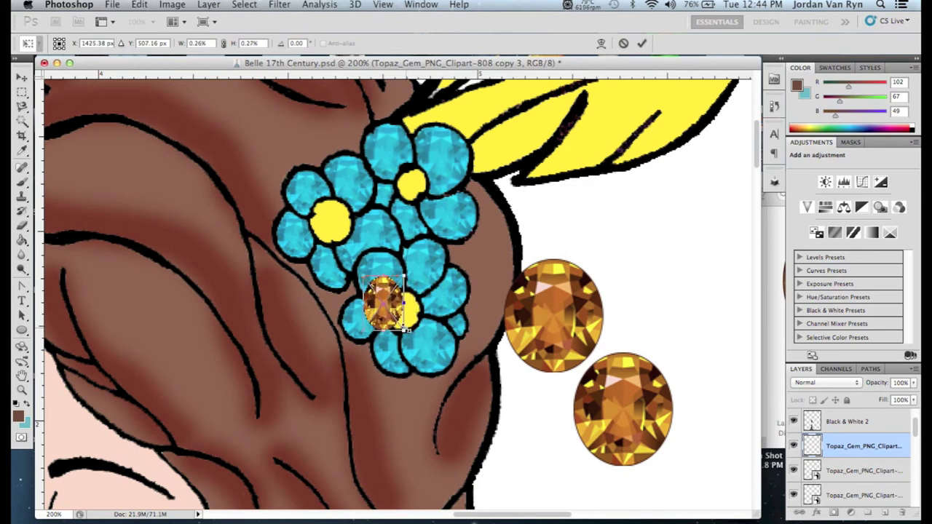
drag(396, 291, 408, 297)
key(v)
key(Return)
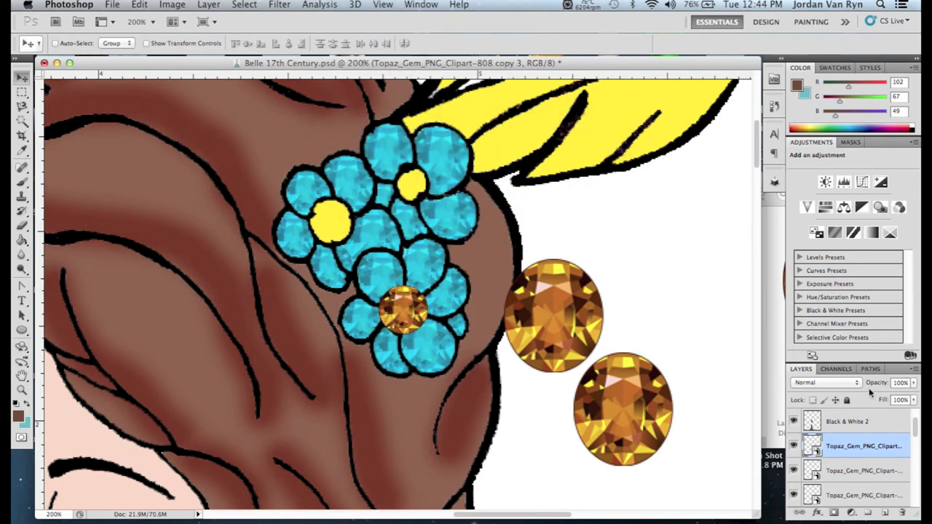
Set the topaz gem layer's blend mode to Linear Burn
click(824, 382)
click(830, 457)
click(835, 369)
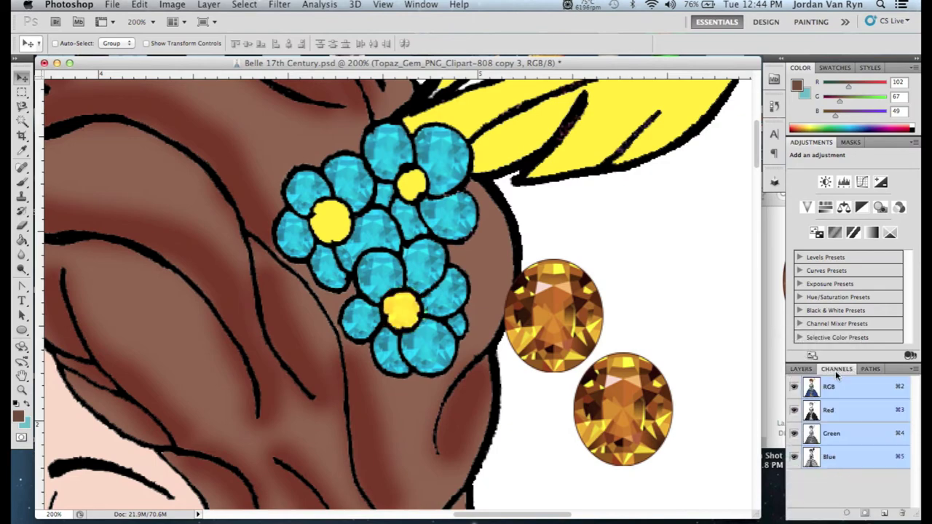
click(801, 369)
click(825, 382)
click(829, 311)
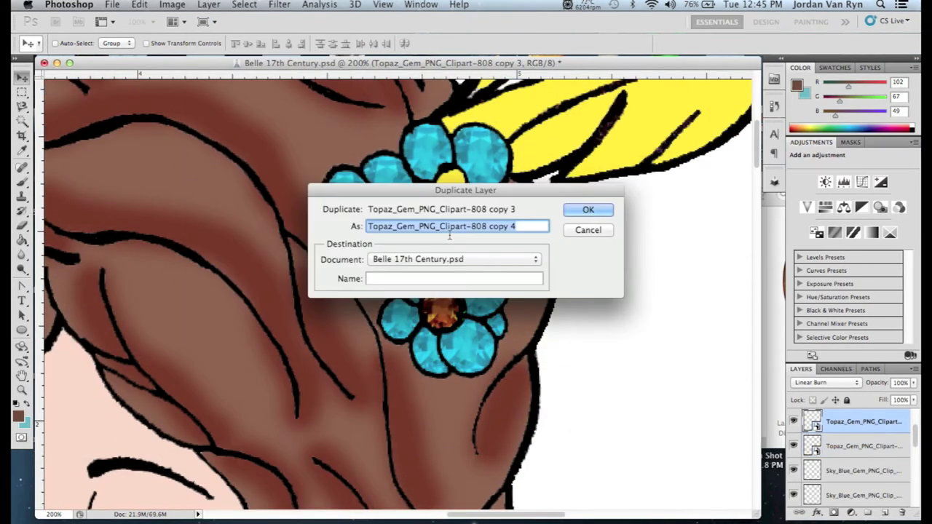
Duplicate the topaz gem twice, placing copies on the other flower centres
click(587, 212)
drag(444, 321, 369, 232)
click(208, 4)
click(240, 29)
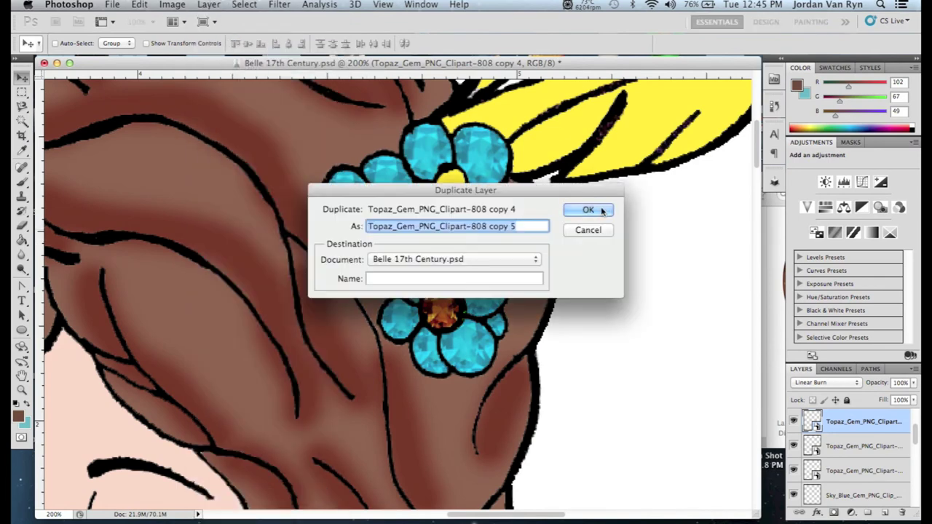
click(587, 212)
drag(370, 222, 452, 180)
key(super+t)
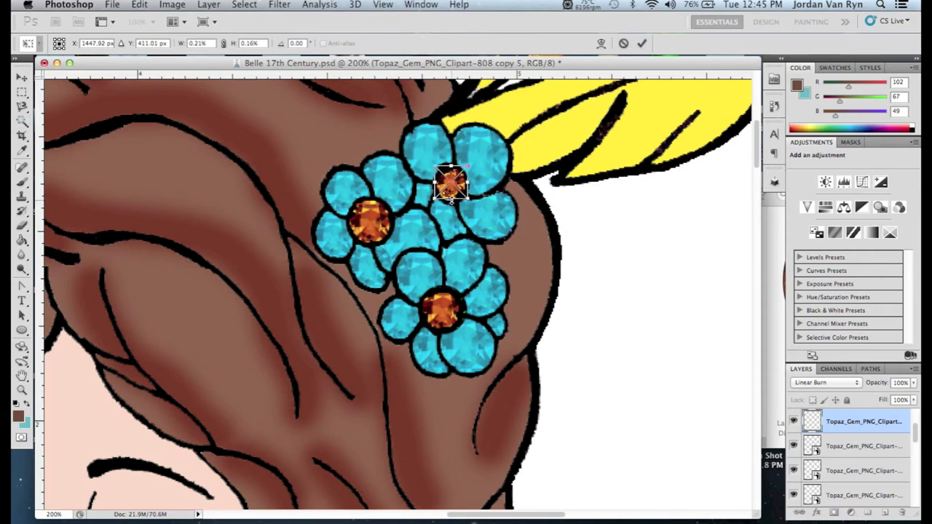
click(22, 78)
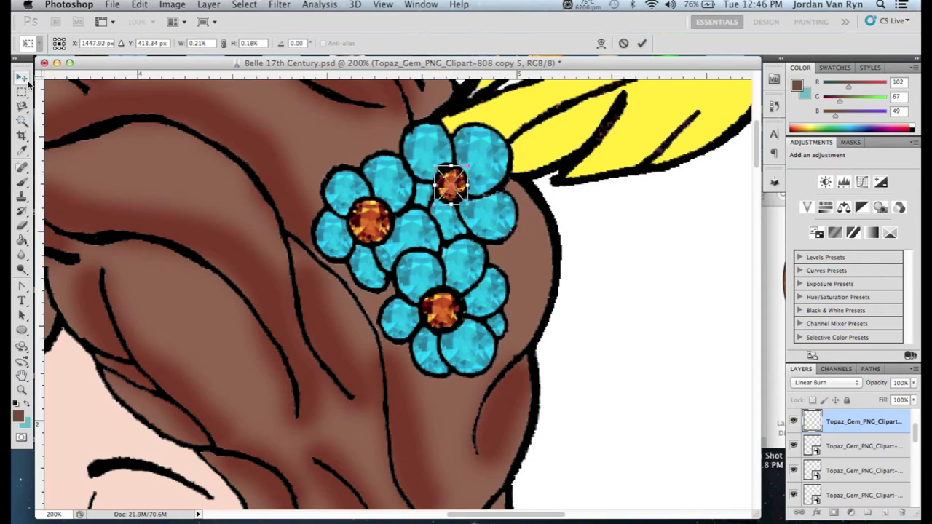
click(570, 193)
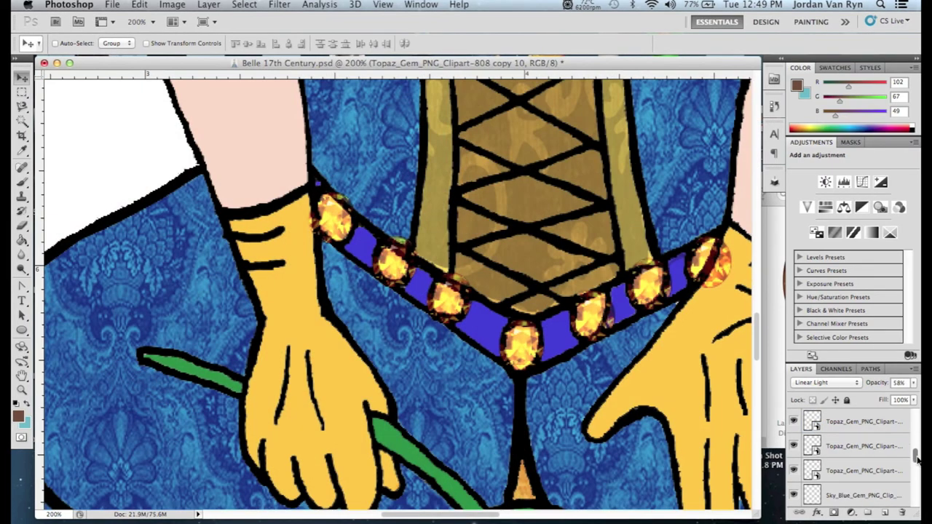
Merge the three belt gem layers and blend them in Linear Burn
shift+click(890, 472)
click(209, 4)
click(240, 460)
click(827, 382)
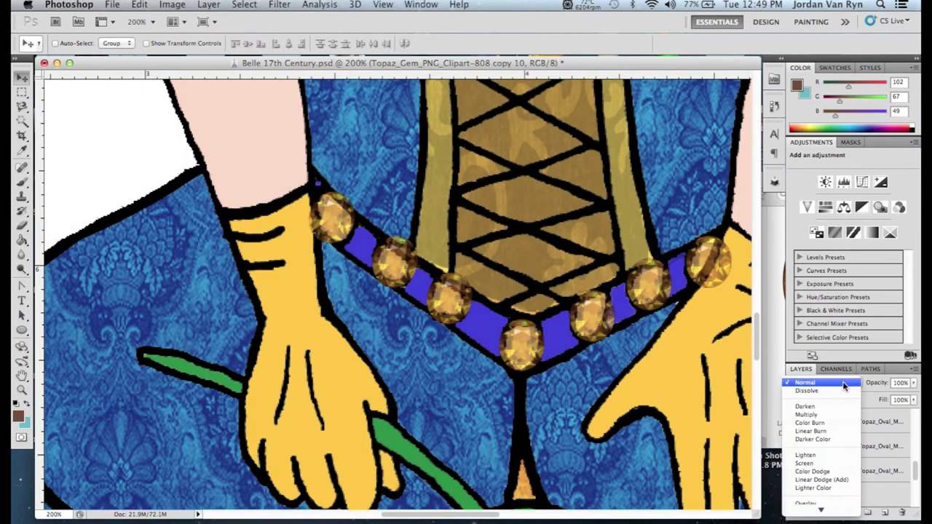
click(810, 373)
Set the topaz gem layers to Linear Light at 87% opacity
click(874, 424)
click(883, 453)
click(827, 383)
click(825, 473)
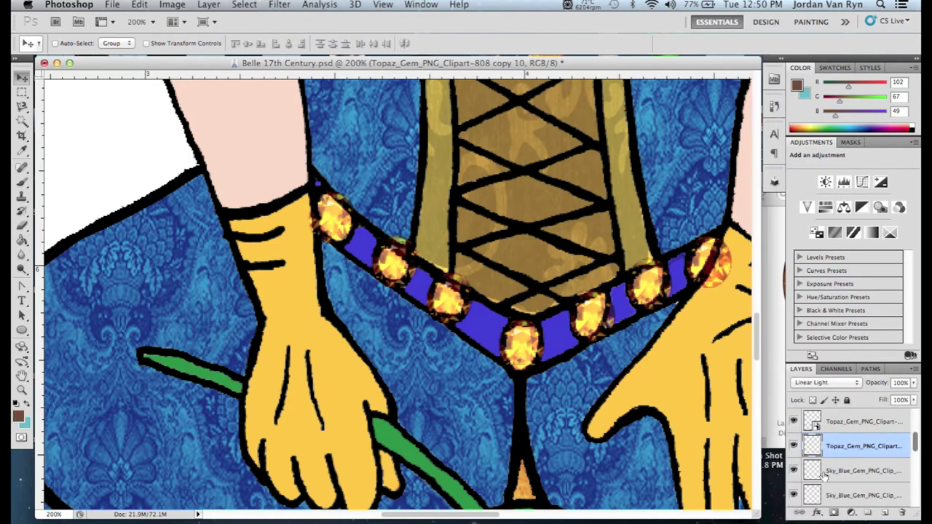
drag(914, 382, 903, 399)
Erase the dark red fringe on a belt gem, then bring up the project folder in Finder
click(22, 225)
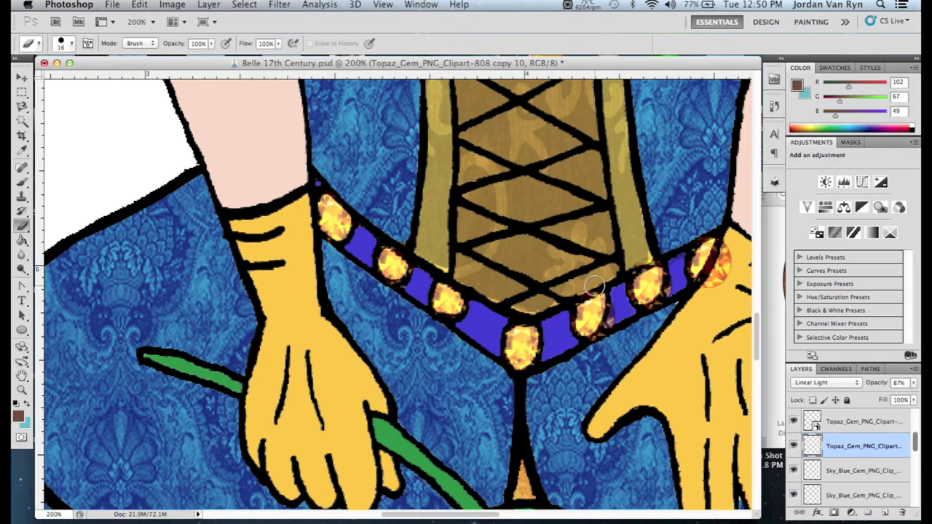
mouse_move(570, 298)
mouse_down()
mouse_move(574, 347)
mouse_move(625, 299)
mouse_move(594, 346)
mouse_move(652, 259)
mouse_up()
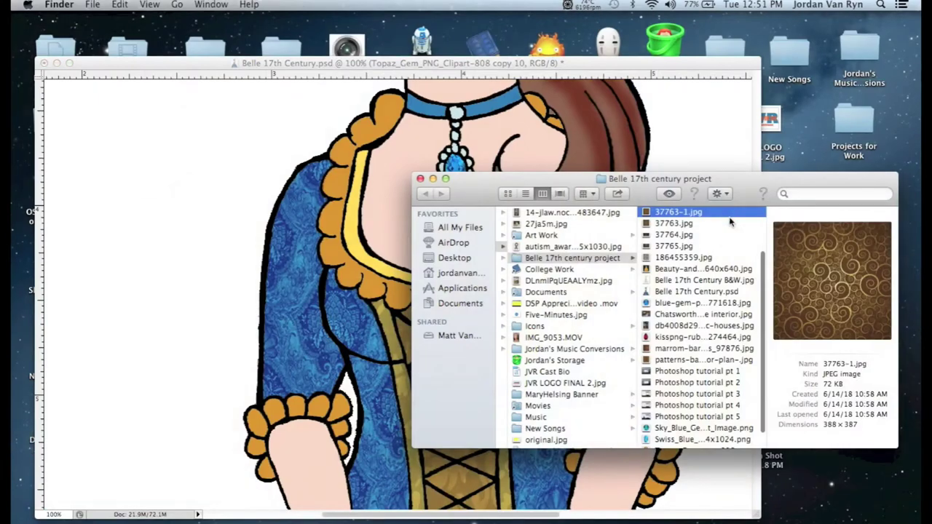
click(728, 213)
Preview 800px_COLOURBOX15150098.jpg, then drag it onto the Photoshop canvas
click(731, 222)
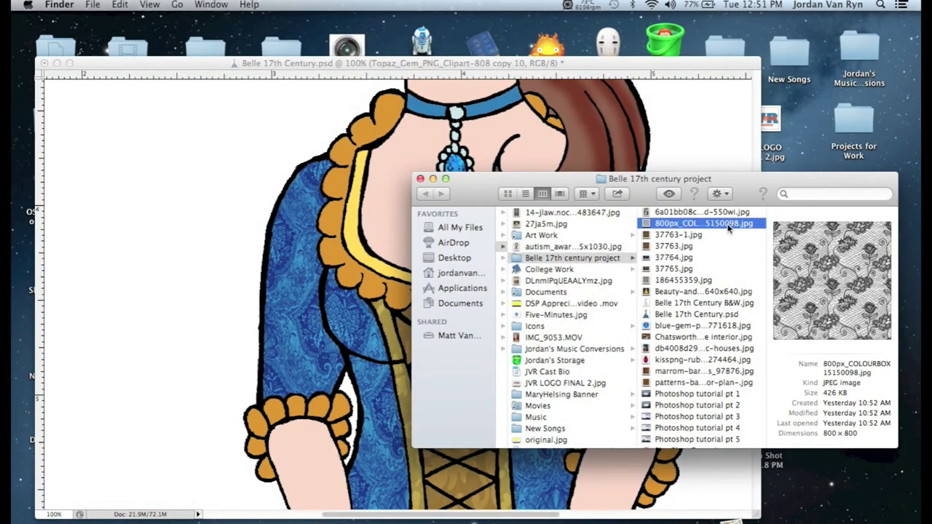
double_click(728, 225)
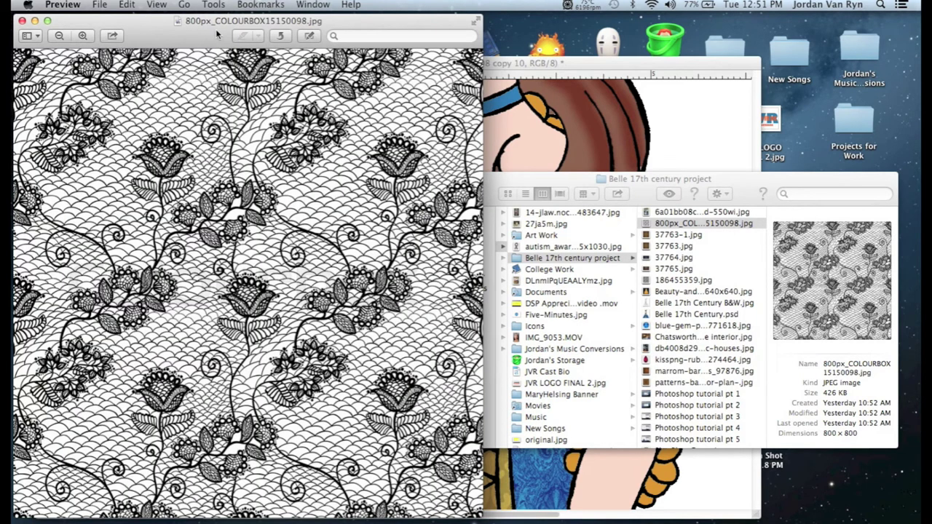
click(22, 21)
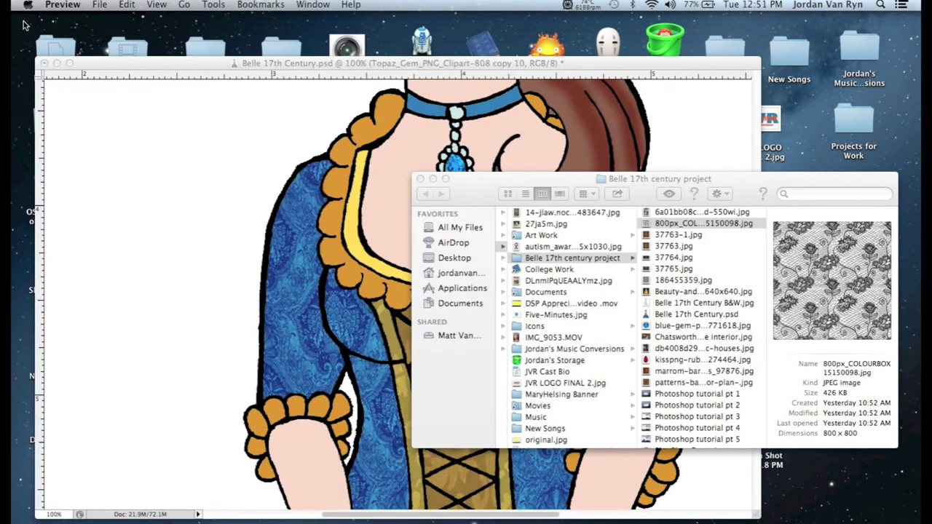
drag(701, 226, 336, 306)
Place the lace texture, raise its layer in the stack, and move it over the bodice top
drag(424, 269, 304, 277)
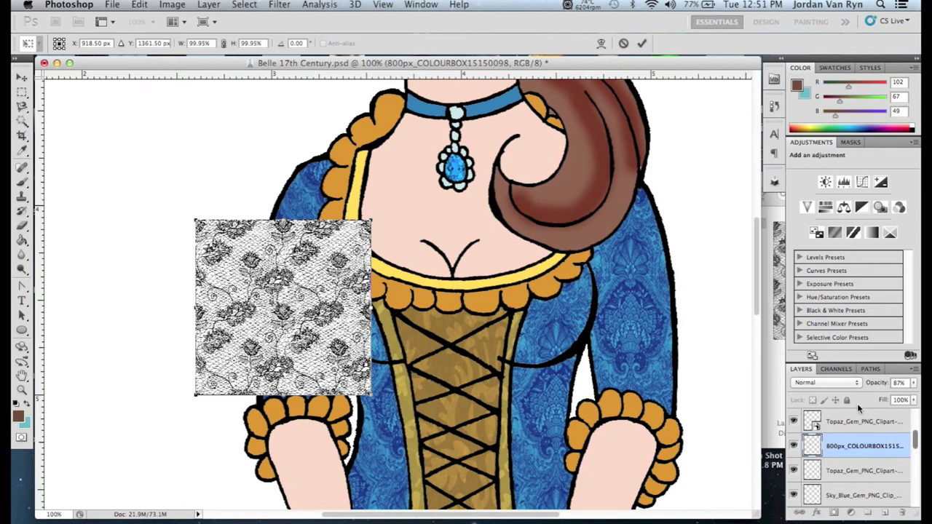
click(22, 78)
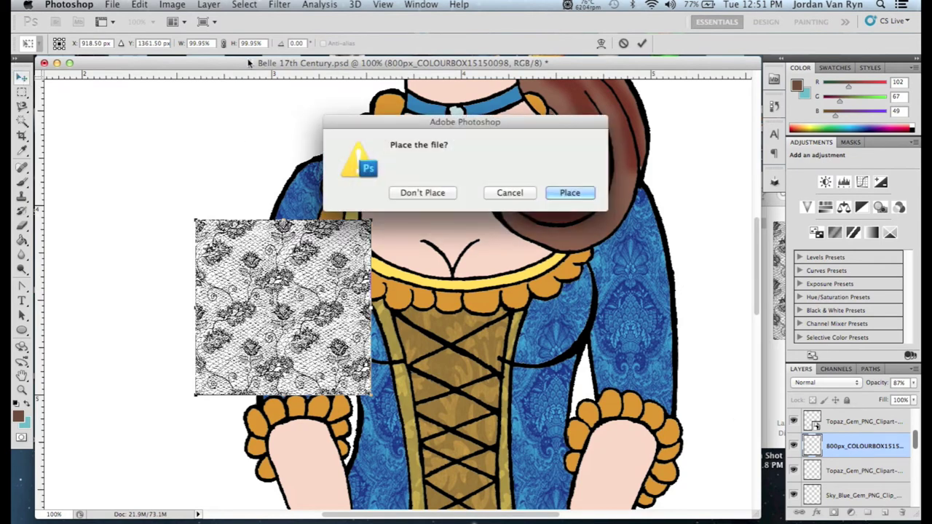
click(566, 191)
drag(888, 455, 883, 421)
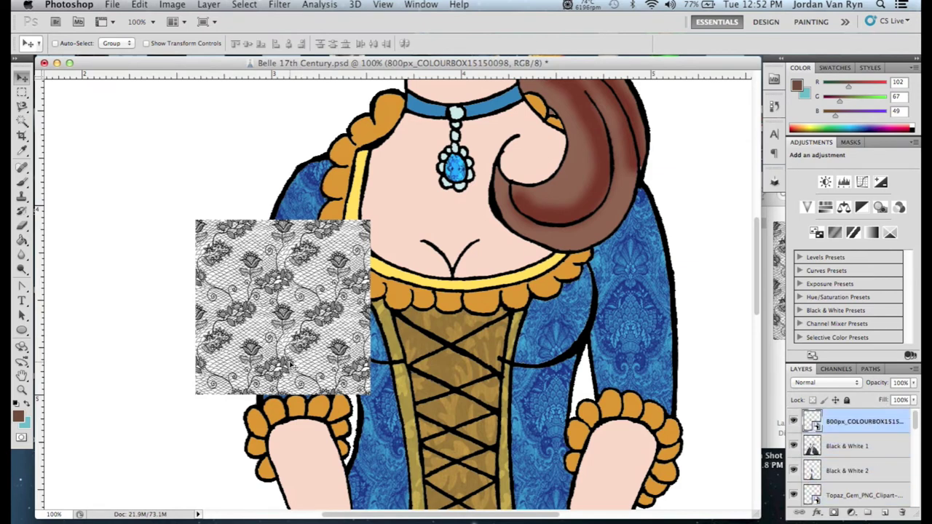
drag(295, 306, 380, 268)
Enlarge the lace texture to cover the bodice and commit the transform
key(ctrl+t)
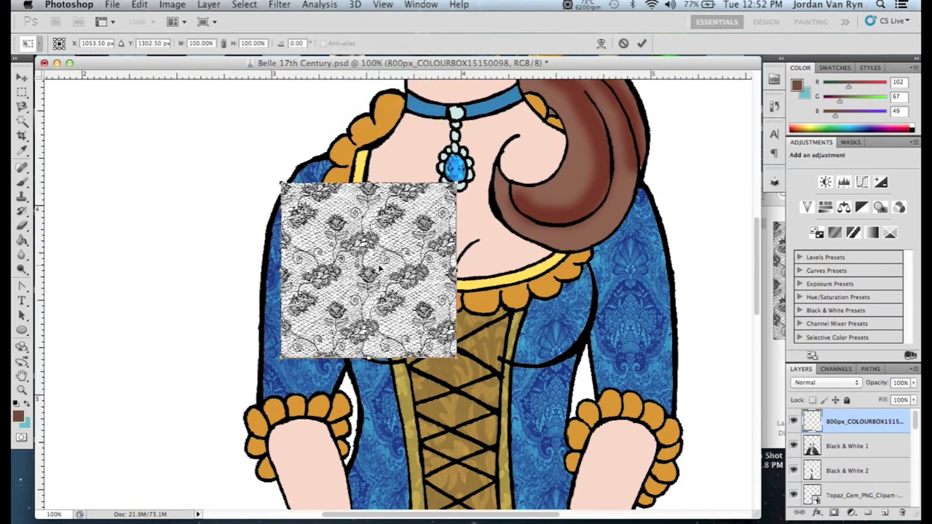
drag(459, 366, 534, 431)
drag(410, 248, 475, 255)
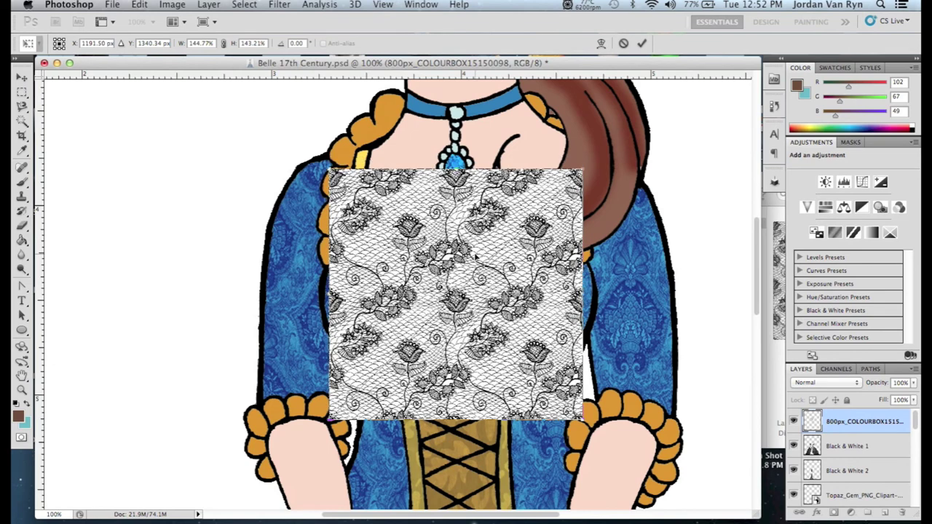
click(22, 77)
click(569, 191)
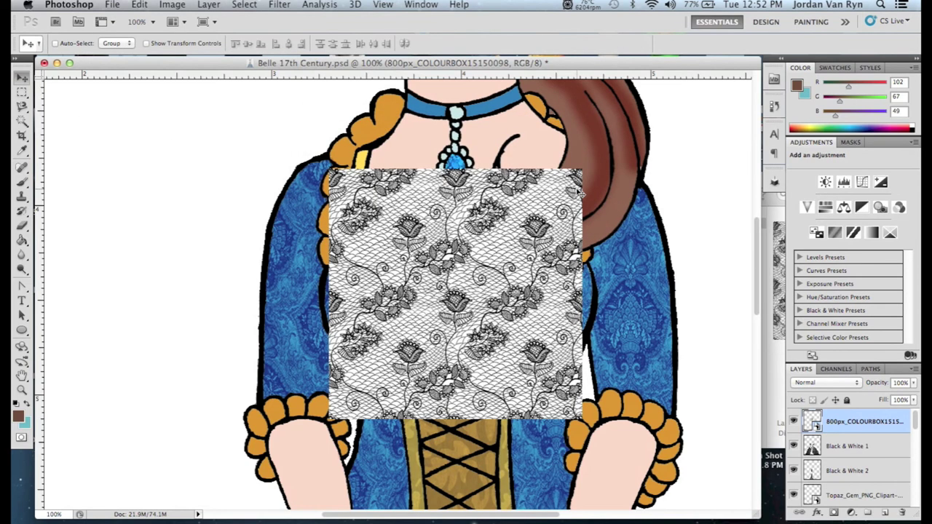
Move the lace up and stretch it to about 164% by 136% over the chest
drag(532, 251, 515, 160)
scroll(763, 268, up, 3)
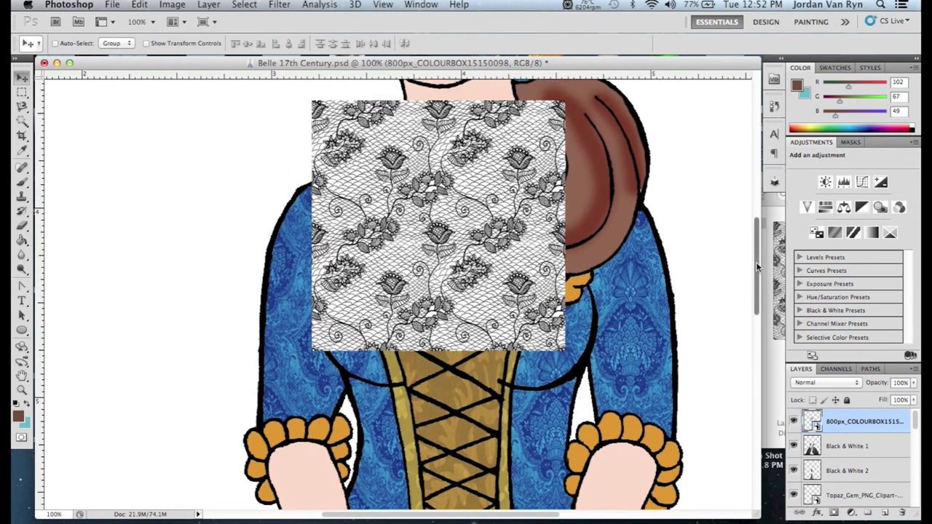
key(ctrl+t)
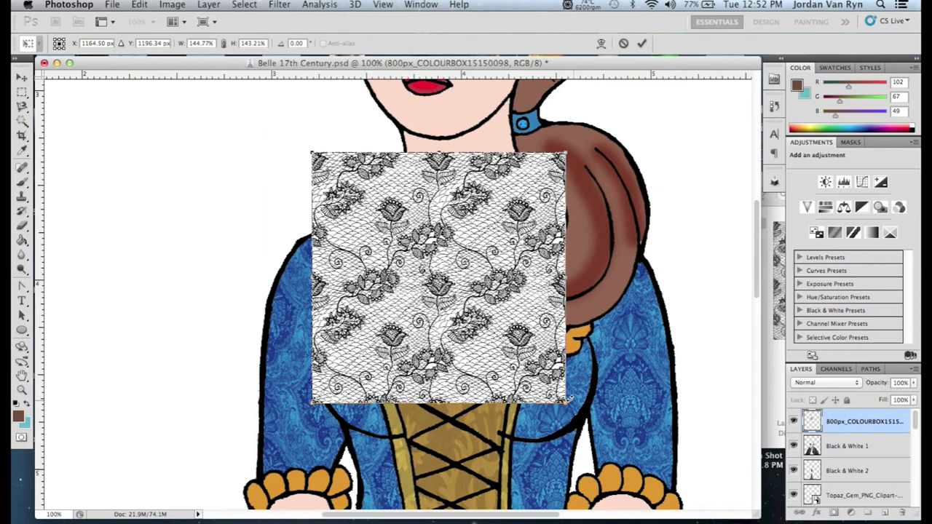
drag(568, 406, 599, 391)
click(20, 79)
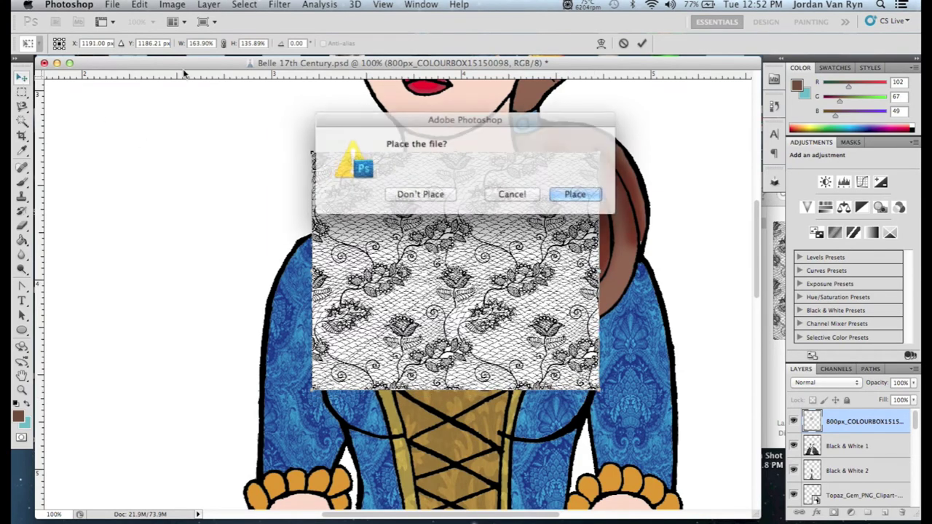
click(564, 193)
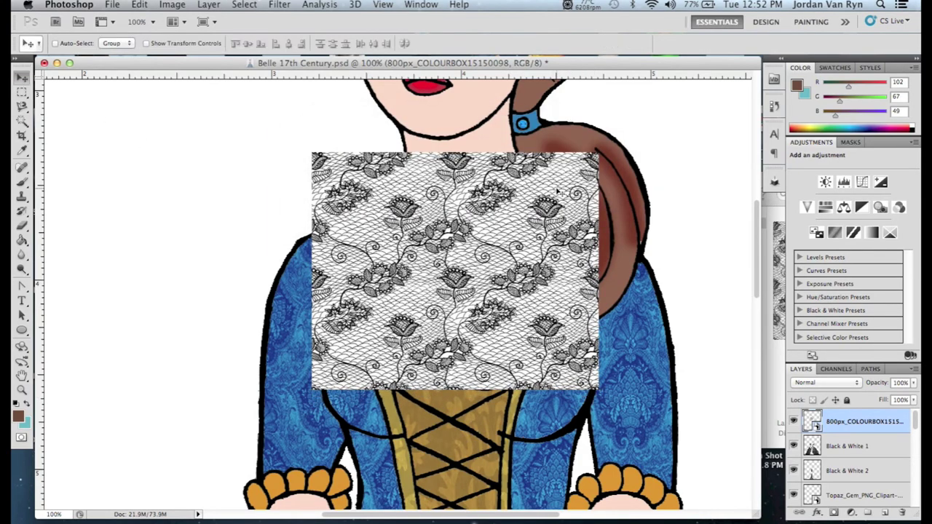
click(915, 383)
Lower the lace layer's opacity to 38% and shift it over the chest
click(870, 399)
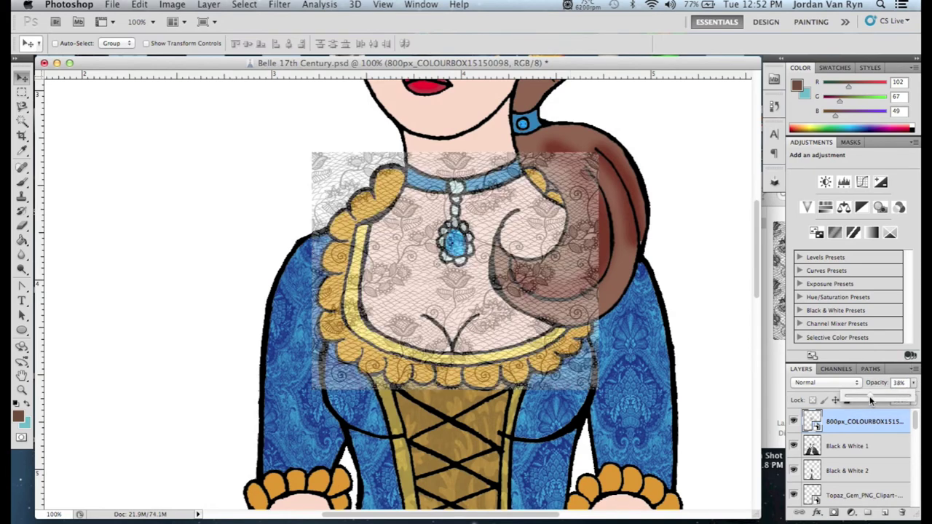
click(429, 258)
mouse_move(430, 257)
mouse_down()
mouse_move(377, 256)
mouse_move(425, 263)
mouse_move(438, 238)
mouse_move(434, 255)
mouse_up()
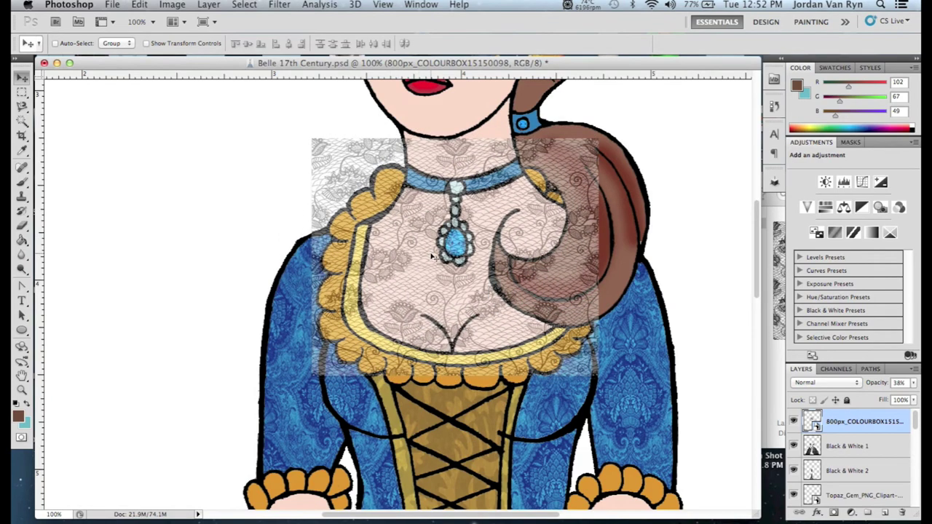
Shrink the lace toward neckline size and position it over the collar
key(ctrl+t)
drag(593, 373, 559, 344)
drag(464, 259, 439, 268)
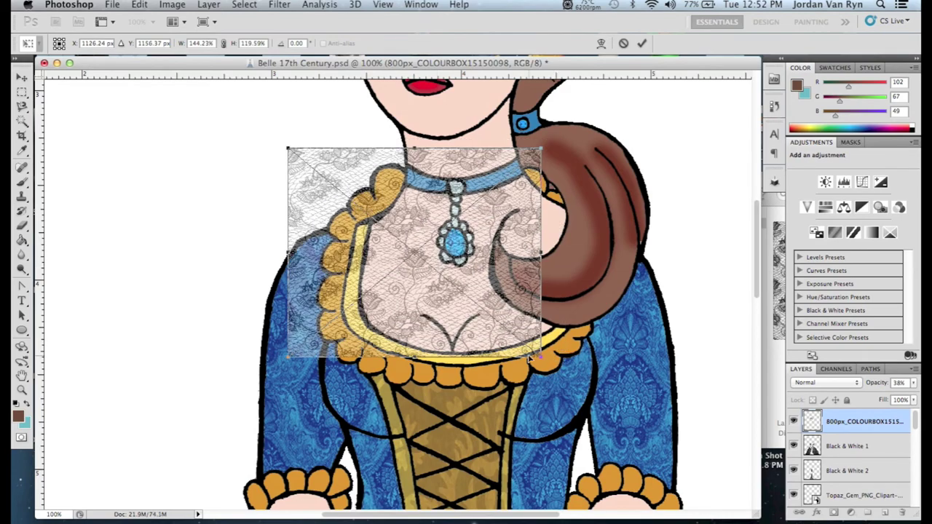
drag(538, 355, 514, 336)
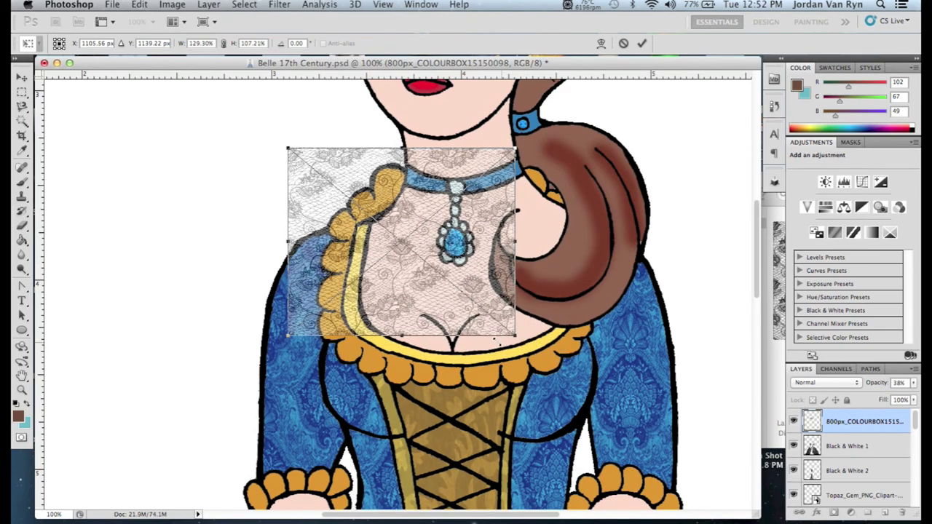
drag(440, 226, 462, 216)
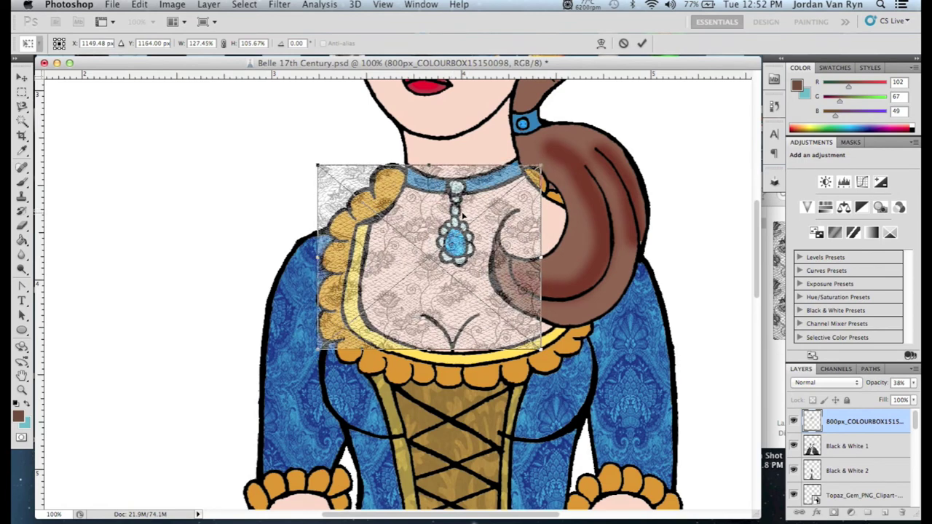
Warp the lace to curve over the neckline, collar and bodice, then commit
click(601, 43)
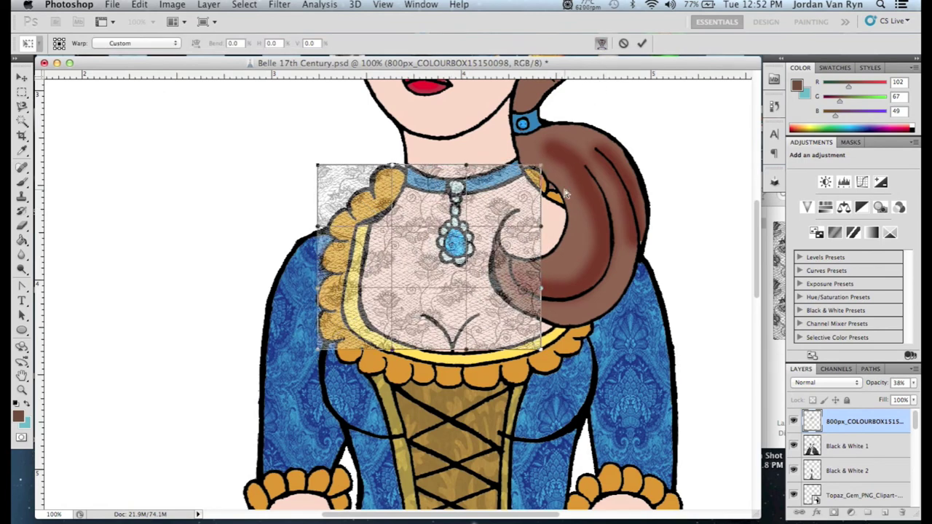
drag(530, 193, 556, 198)
drag(533, 334, 495, 391)
drag(371, 316, 333, 363)
drag(530, 177, 534, 167)
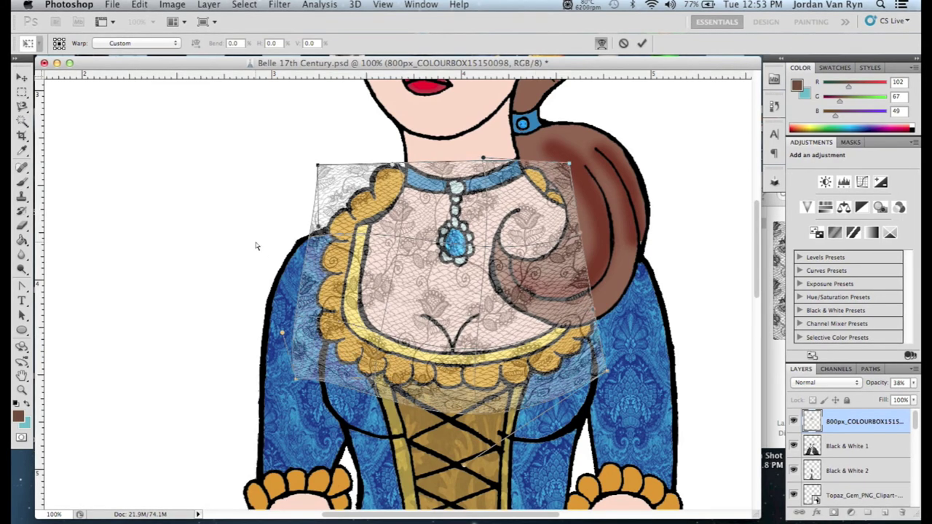
drag(480, 386, 481, 375)
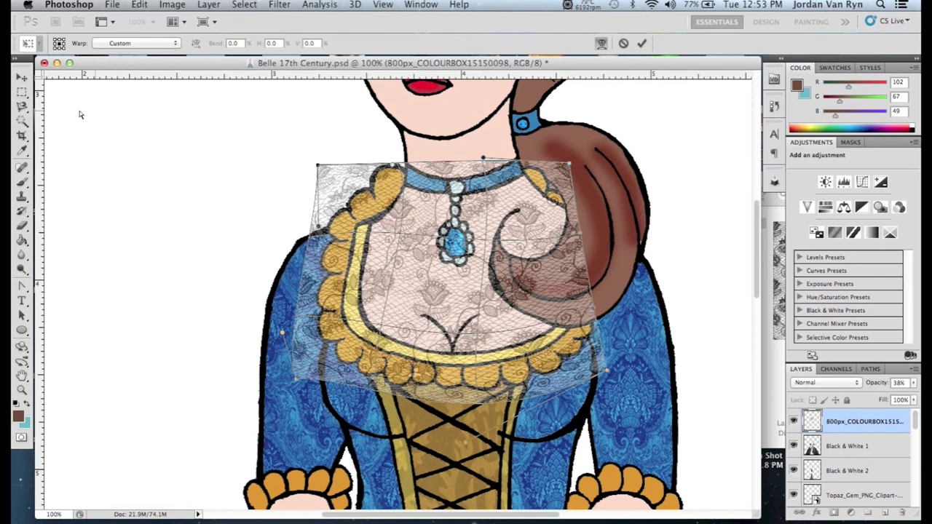
click(22, 77)
click(570, 191)
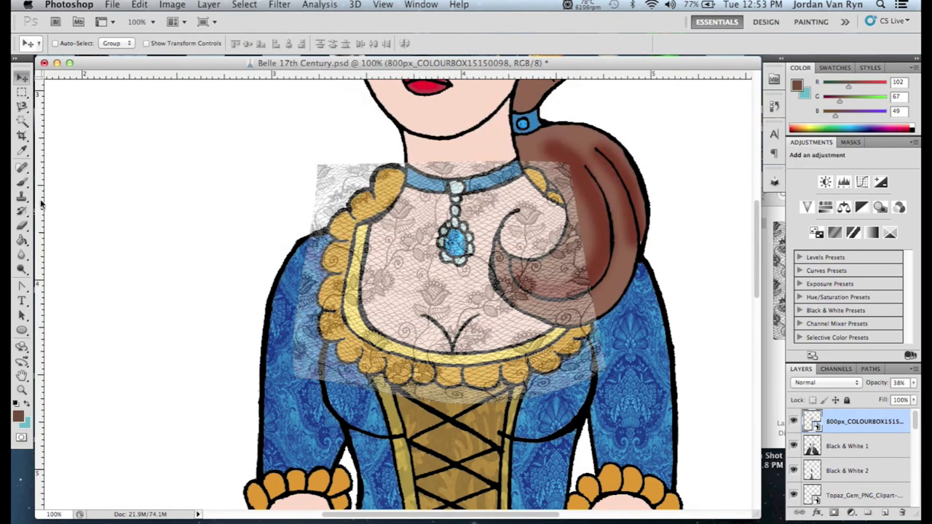
Erase the lace from the chest, collar scallop and hair curl with a 74 px eraser
click(24, 226)
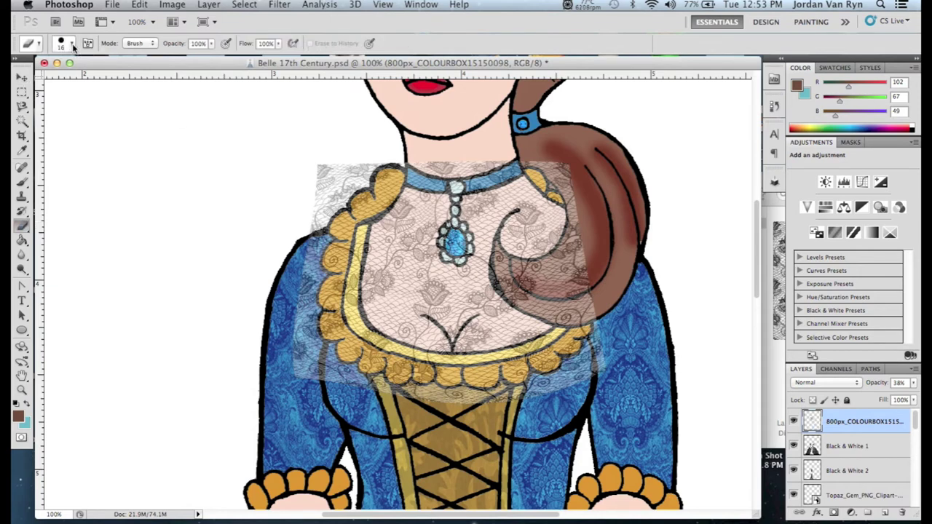
click(73, 47)
click(72, 77)
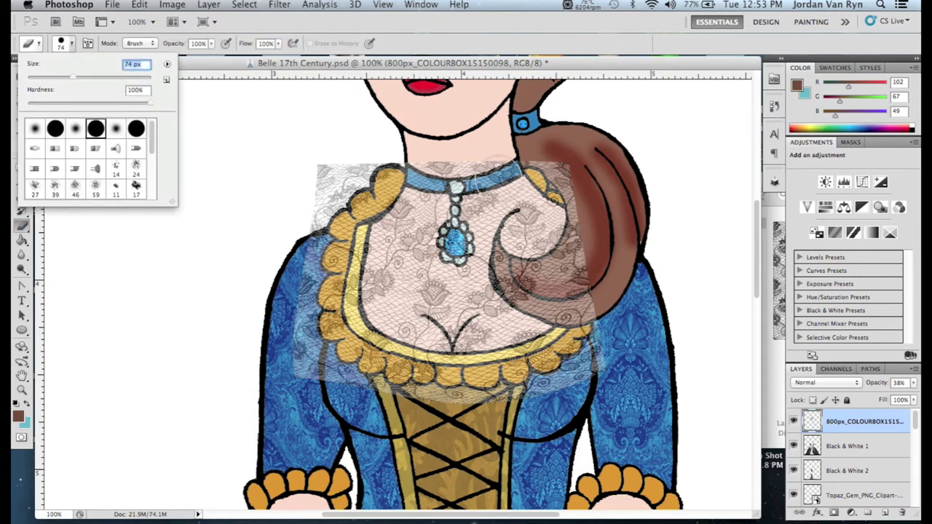
click(505, 173)
drag(509, 173, 411, 177)
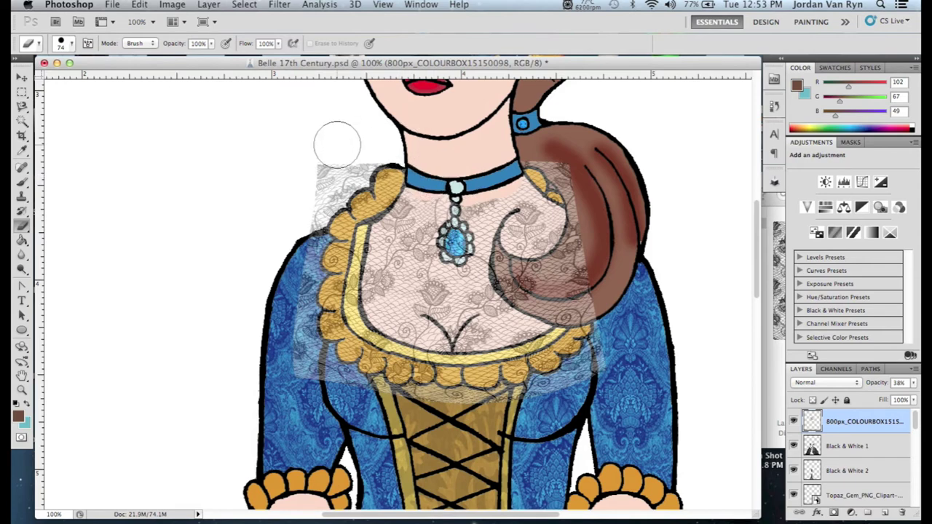
mouse_move(368, 145)
mouse_down()
mouse_move(357, 167)
mouse_move(315, 177)
mouse_move(332, 179)
mouse_move(314, 194)
mouse_move(304, 237)
mouse_move(308, 183)
mouse_up()
mouse_move(542, 162)
mouse_down()
mouse_move(563, 146)
mouse_move(595, 242)
mouse_move(576, 218)
mouse_move(540, 225)
mouse_move(494, 198)
mouse_move(452, 263)
mouse_move(474, 263)
mouse_move(448, 233)
mouse_move(436, 291)
mouse_move(508, 233)
mouse_move(569, 262)
mouse_move(594, 255)
mouse_move(536, 298)
mouse_move(452, 305)
mouse_move(453, 247)
mouse_up()
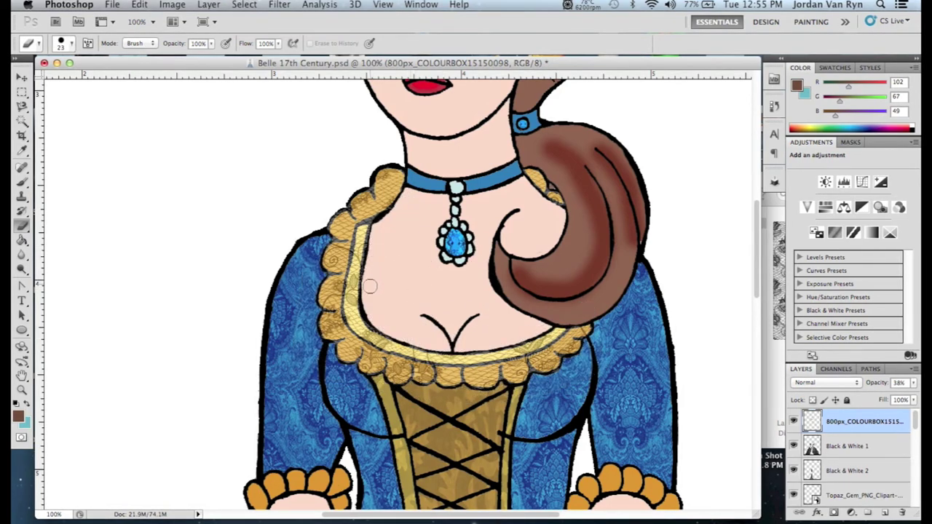
Try Overlay and Soft Light on the lace layer, then settle on Color Burn
click(859, 383)
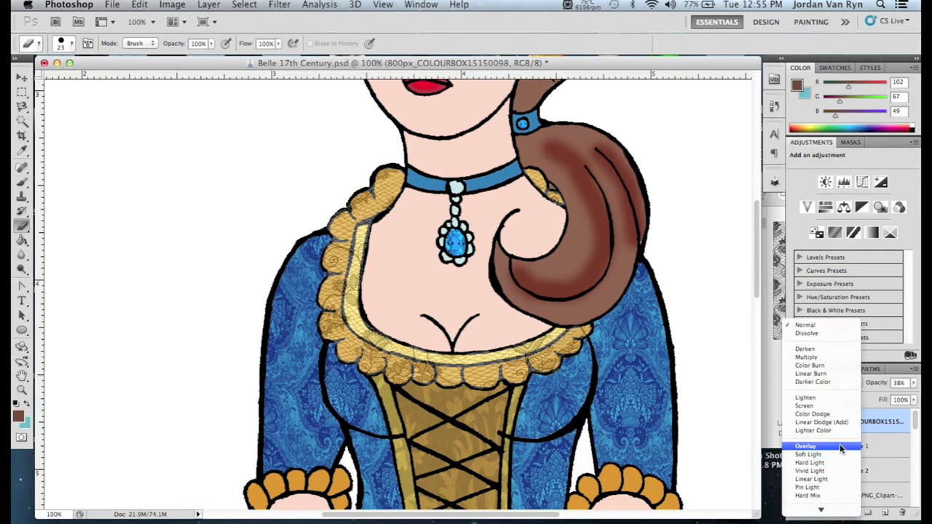
click(841, 447)
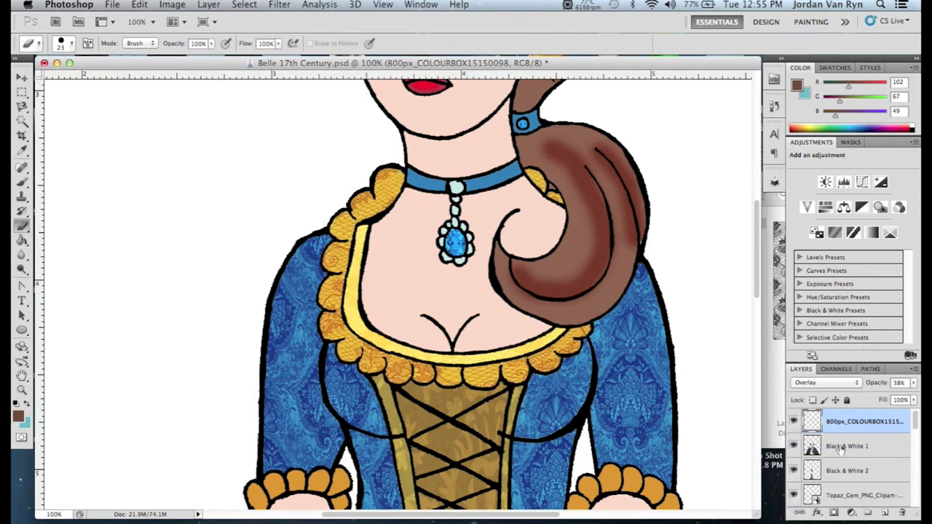
click(832, 382)
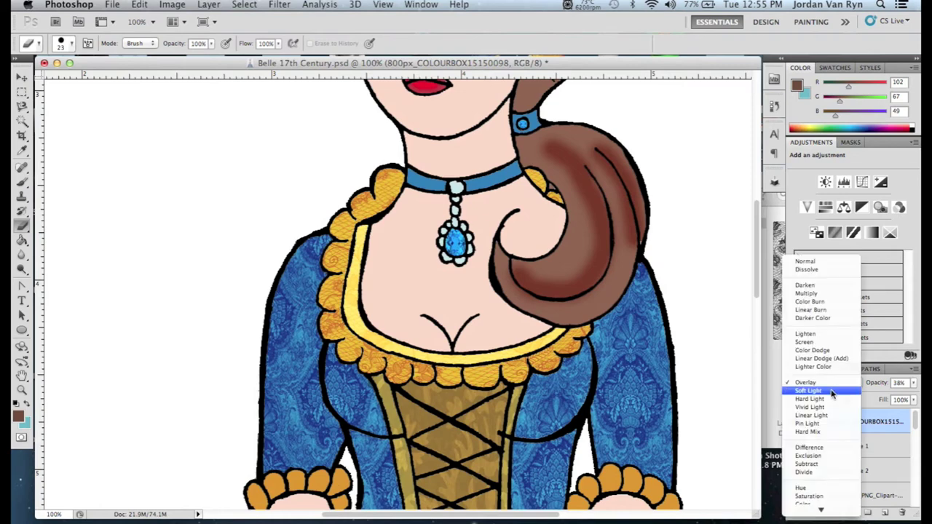
click(833, 391)
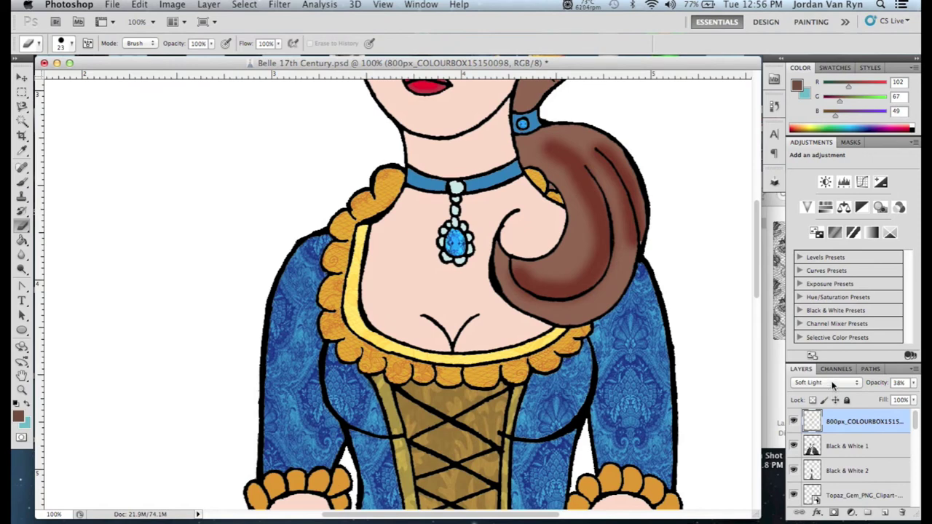
click(833, 384)
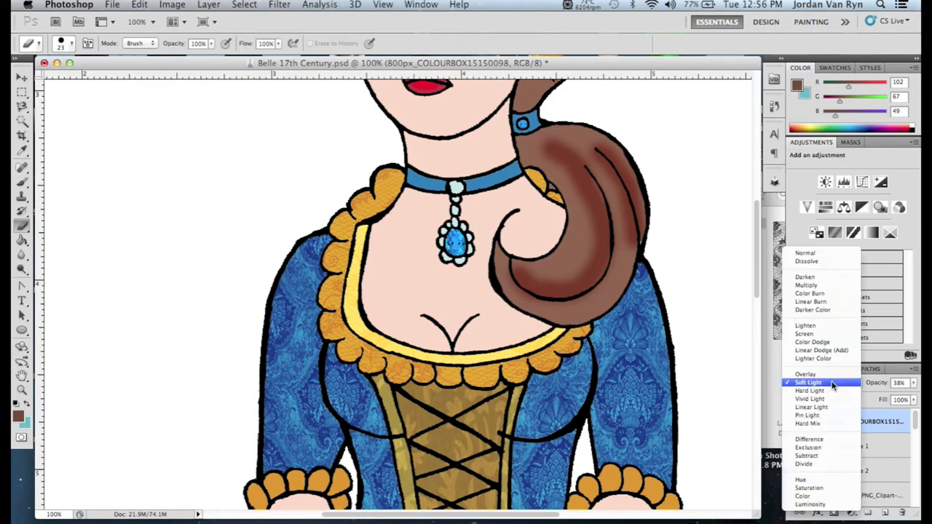
click(828, 295)
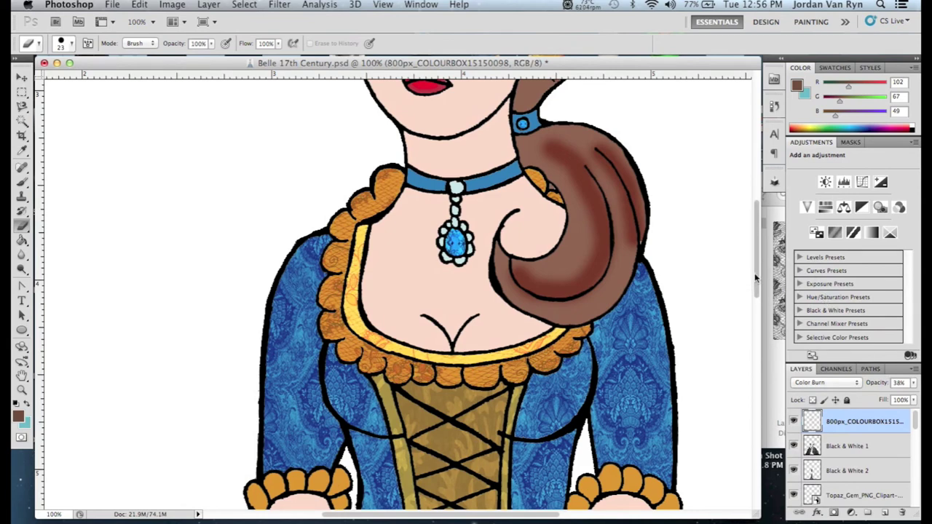
scroll(756, 274, down, 2)
Lower the lace layer's opacity to about 46%
click(914, 383)
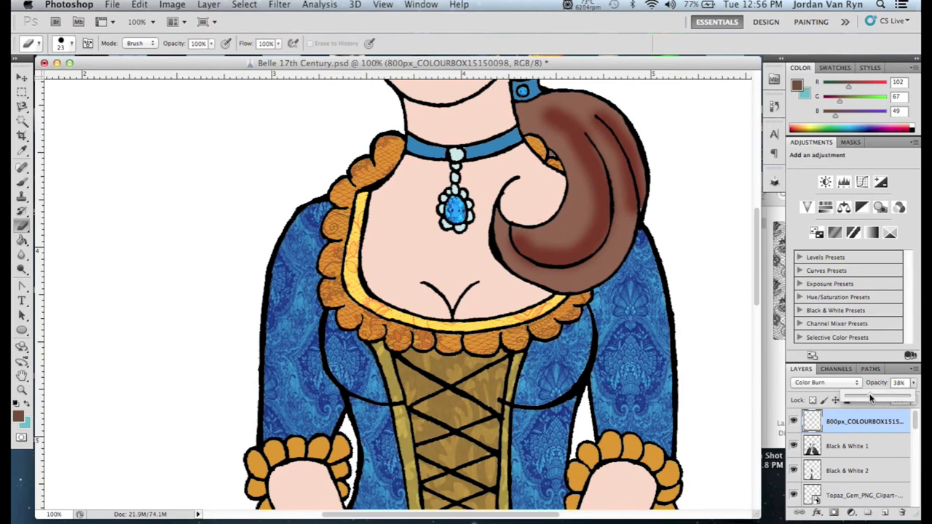
drag(876, 397, 873, 397)
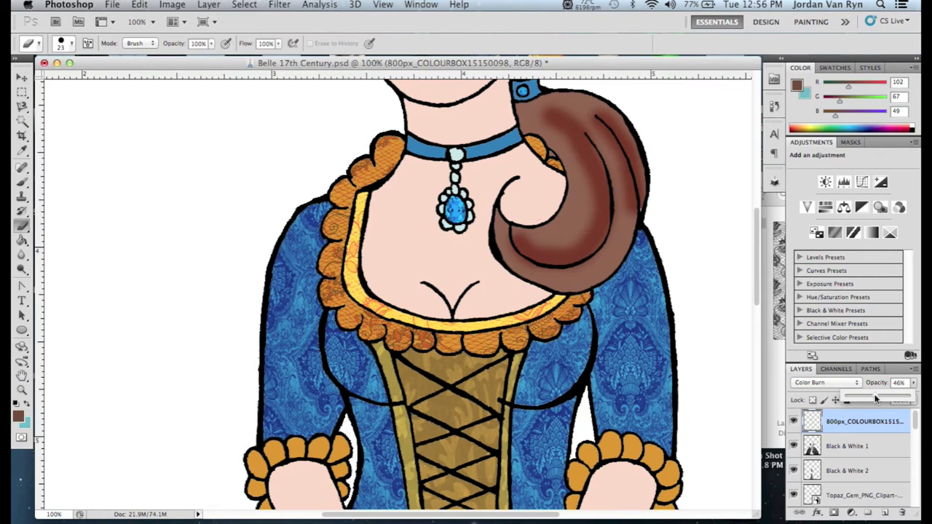
mouse_move(758, 267)
mouse_down()
mouse_move(760, 292)
mouse_move(758, 279)
mouse_up()
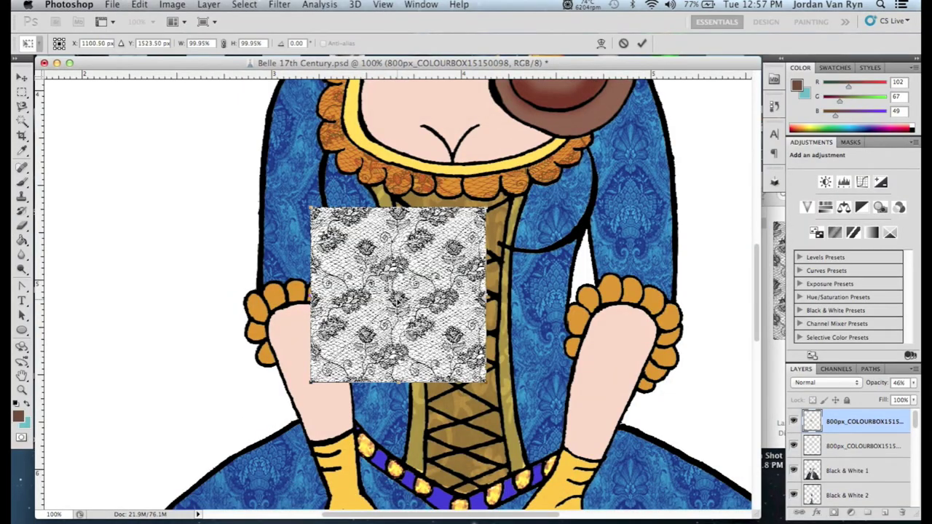
Place the new lace on the left sleeve and a semi-transparent duplicate on the right sleeve
click(22, 76)
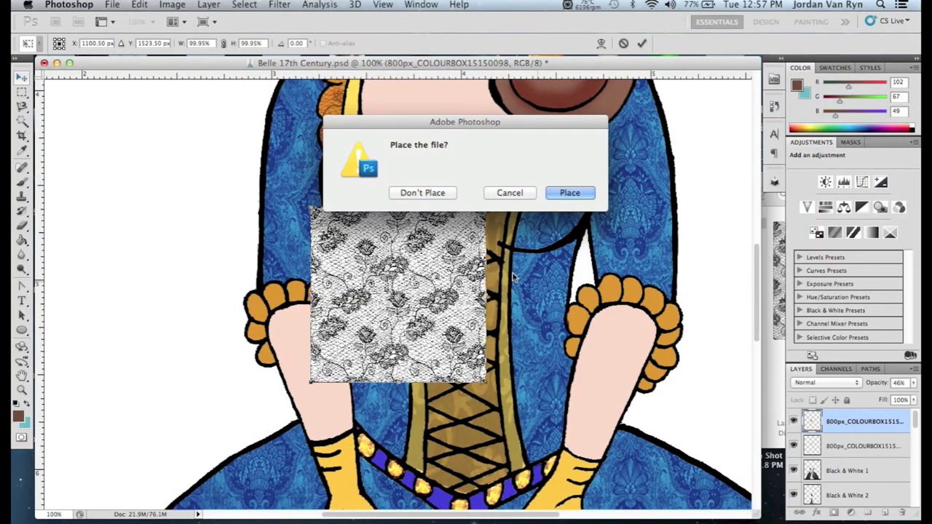
click(572, 193)
drag(400, 306, 303, 326)
click(209, 4)
click(242, 31)
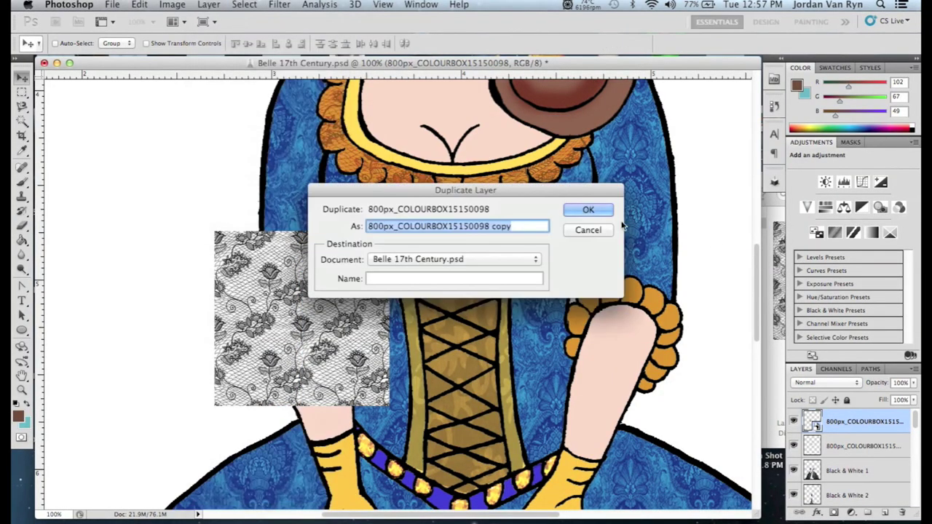
key(Return)
drag(356, 313, 683, 323)
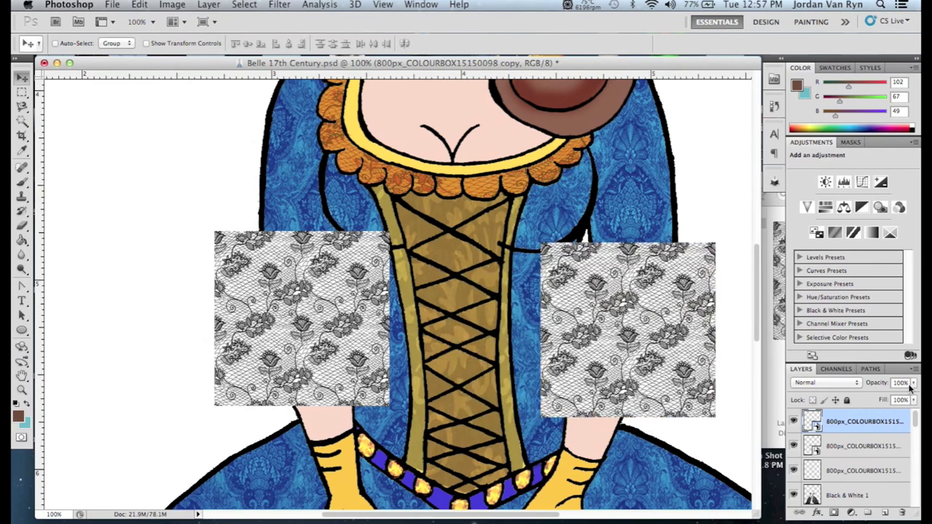
drag(915, 387, 876, 392)
Shrink the left and right sleeve lace pieces around the cuffs with Free Transform
click(863, 446)
key(ctrl+t)
drag(390, 406, 371, 381)
key(Return)
click(862, 421)
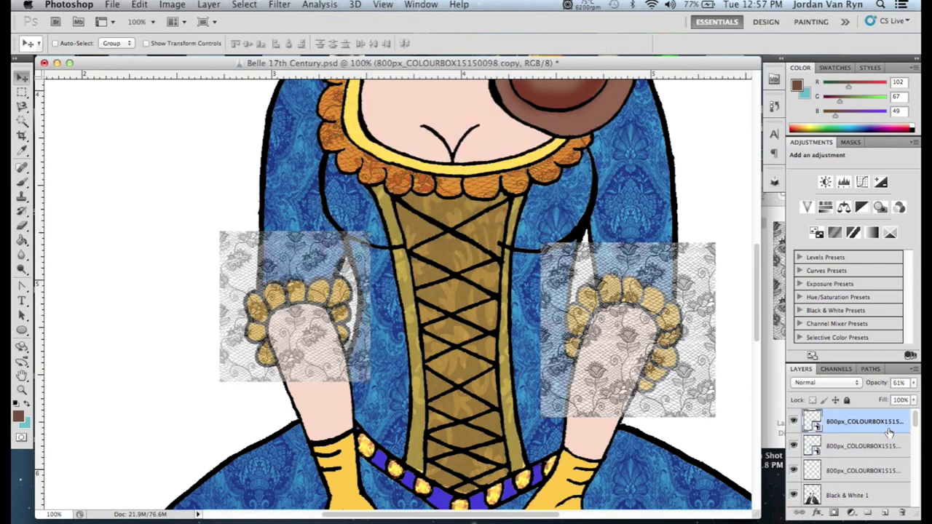
key(ctrl+t)
drag(715, 417, 694, 394)
key(Return)
Erase the lace over the right forearm, then reduce the eraser to 30 px
key(b)
click(65, 43)
key(Return)
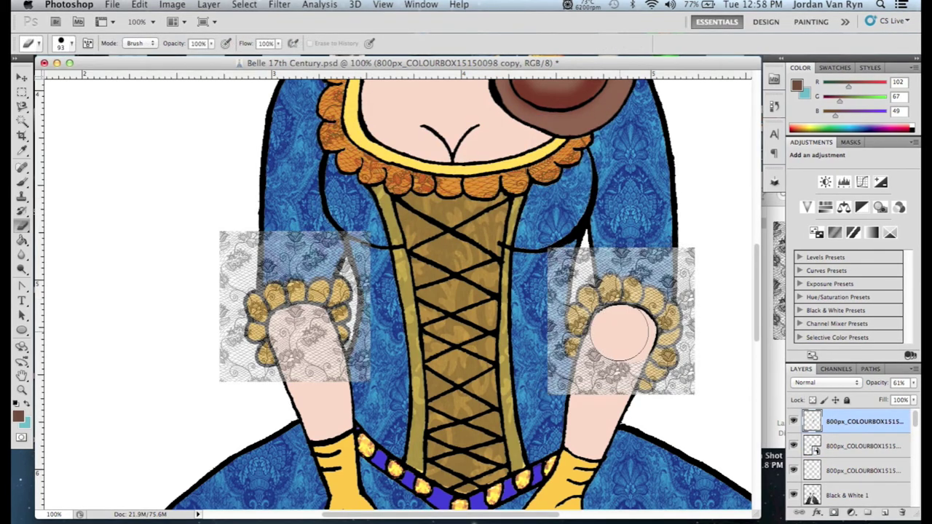
mouse_move(620, 332)
mouse_down()
mouse_move(595, 388)
mouse_move(619, 353)
mouse_move(605, 393)
mouse_move(564, 386)
mouse_move(536, 342)
mouse_move(539, 272)
mouse_move(546, 292)
mouse_move(561, 265)
mouse_move(584, 253)
mouse_move(661, 248)
mouse_move(654, 257)
mouse_move(681, 254)
mouse_move(723, 326)
mouse_move(709, 306)
mouse_move(711, 331)
mouse_move(708, 301)
mouse_move(707, 372)
mouse_move(667, 416)
mouse_move(640, 422)
mouse_move(616, 413)
mouse_up()
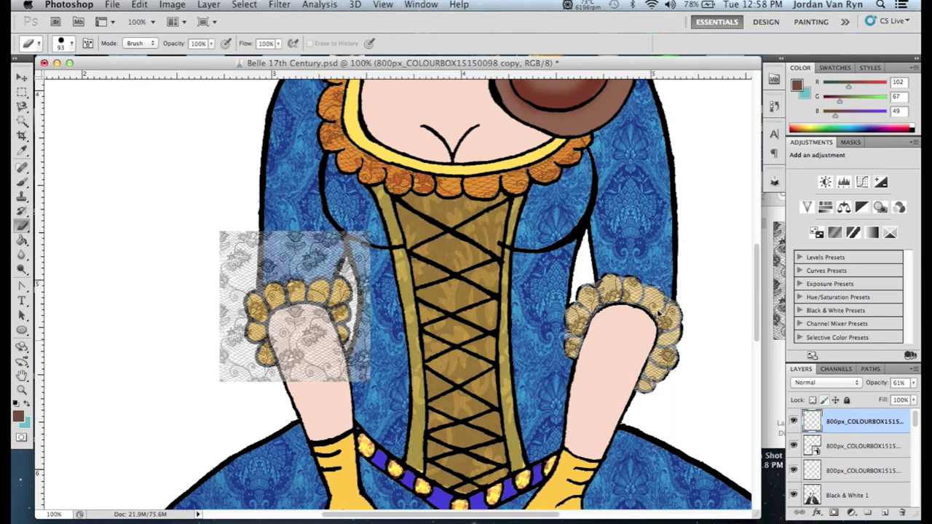
click(66, 44)
drag(54, 78, 46, 79)
click(593, 278)
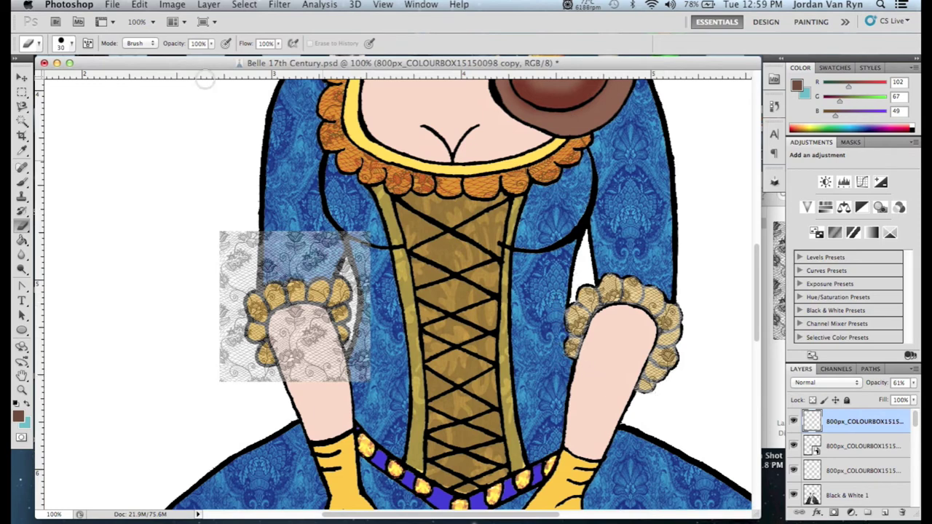
Set the eraser to 15 px and blend the right sleeve lace in Color Burn
click(65, 45)
drag(45, 78, 38, 78)
click(561, 323)
click(827, 383)
click(832, 428)
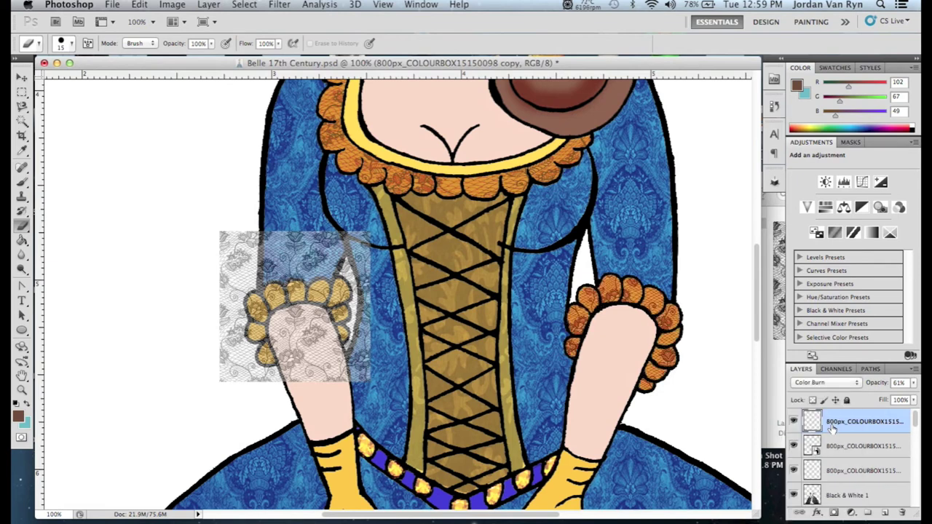
Erase excess lace around the left cuff at 75 then 21 px, and blend it in Color Burn
click(832, 445)
key(bracketright)
key(bracketright)
key(bracketright)
key(bracketright)
key(bracketright)
key(bracketright)
mouse_move(298, 313)
mouse_down()
mouse_move(312, 352)
mouse_move(290, 330)
mouse_move(304, 369)
mouse_move(272, 393)
mouse_move(242, 384)
mouse_move(210, 306)
mouse_move(223, 320)
mouse_move(223, 347)
mouse_move(221, 293)
mouse_move(280, 255)
mouse_up()
mouse_move(283, 258)
mouse_down()
mouse_move(329, 251)
mouse_move(355, 268)
mouse_move(377, 305)
mouse_move(360, 311)
mouse_up()
click(71, 44)
text(21)
key(Return)
mouse_move(284, 278)
mouse_down()
mouse_move(333, 277)
mouse_move(354, 305)
mouse_move(352, 329)
mouse_up()
mouse_move(260, 349)
mouse_down()
mouse_move(241, 309)
mouse_move(246, 289)
mouse_up()
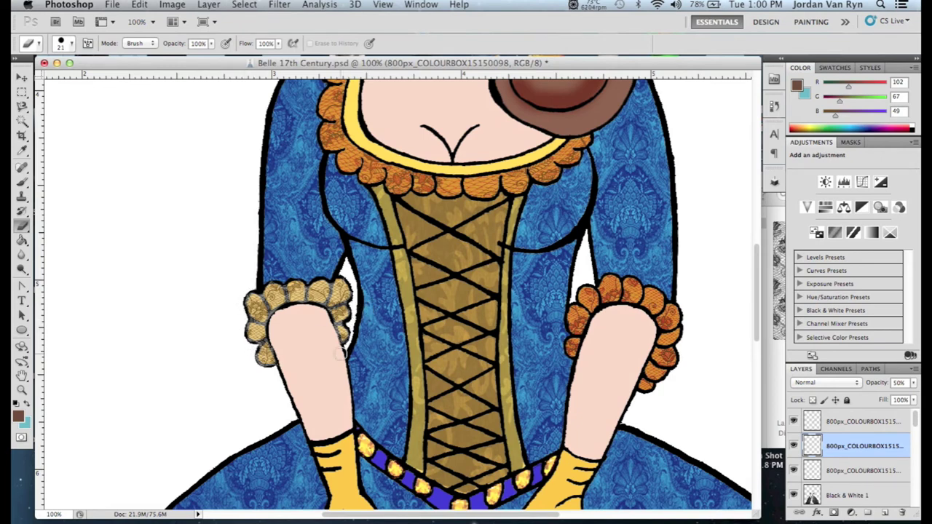
click(826, 382)
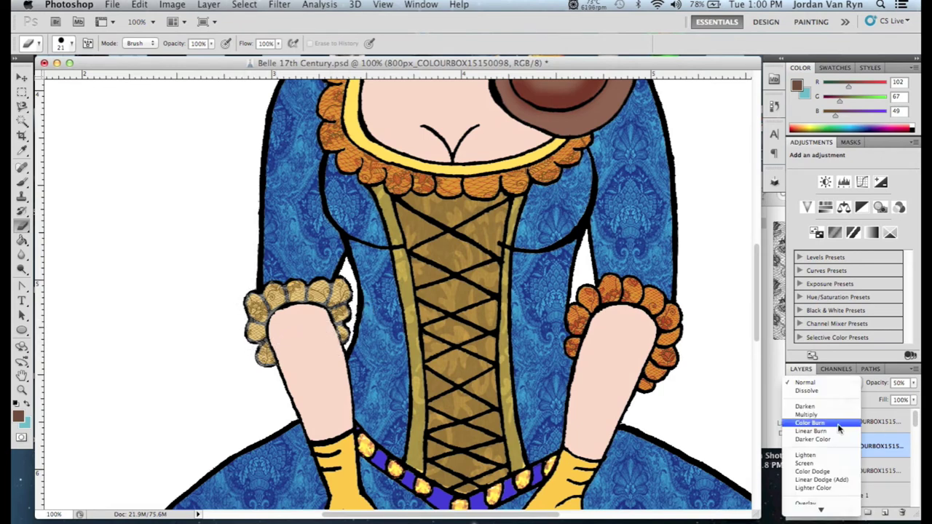
click(837, 426)
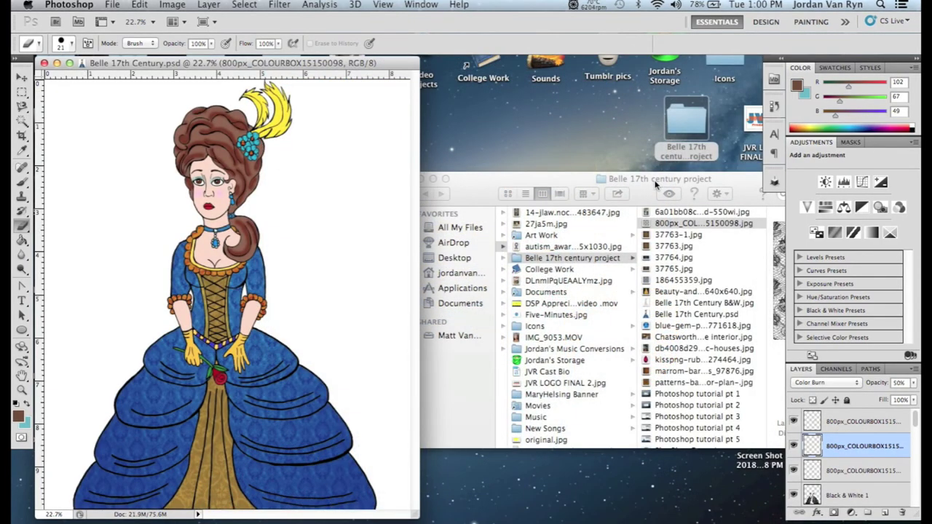
Bring the project folder window forward and select Chatsworth house interior.jpg
drag(344, 62, 356, 62)
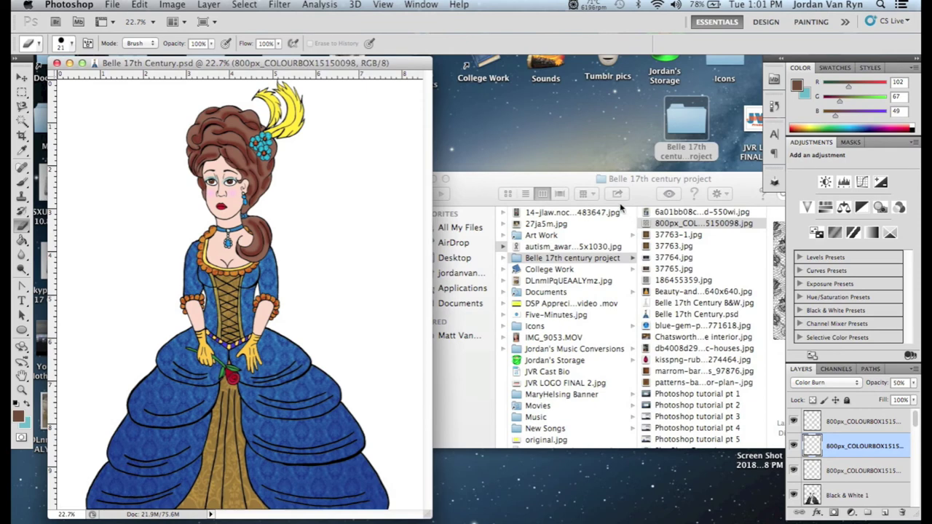
click(645, 193)
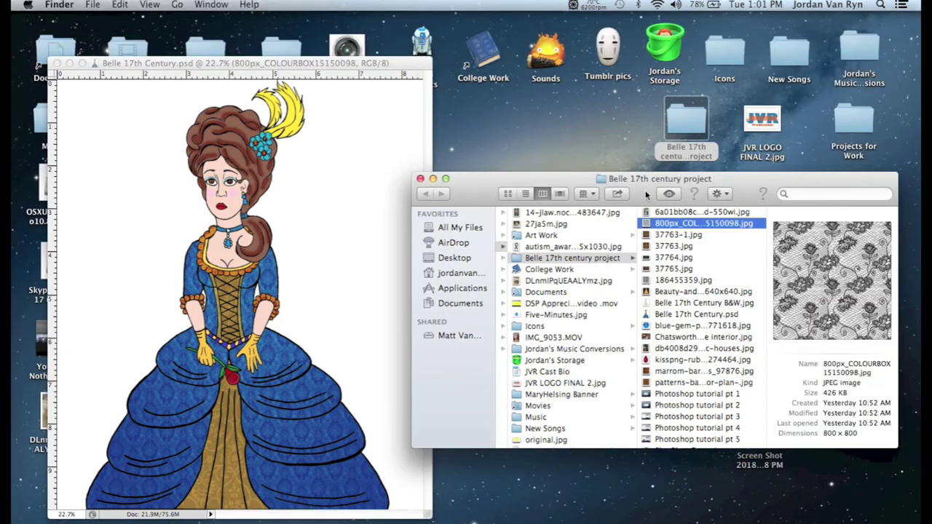
click(738, 339)
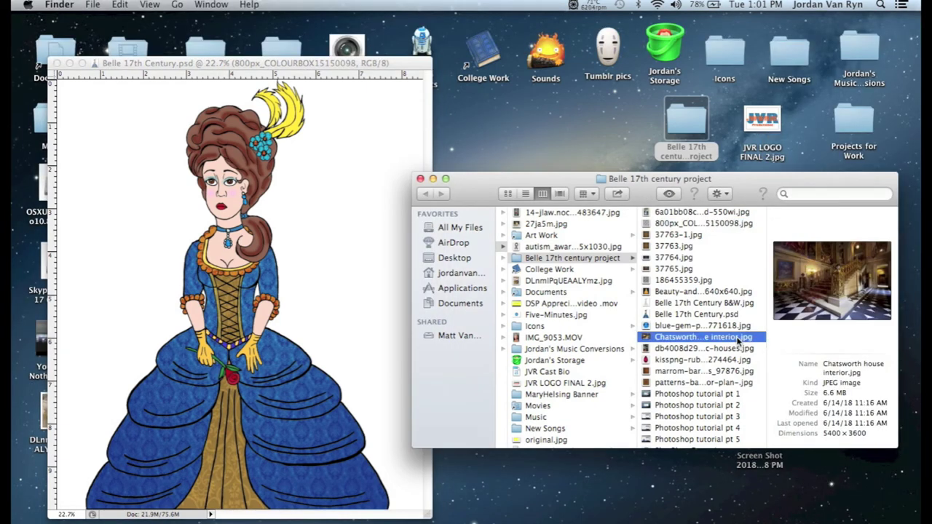
double_click(738, 339)
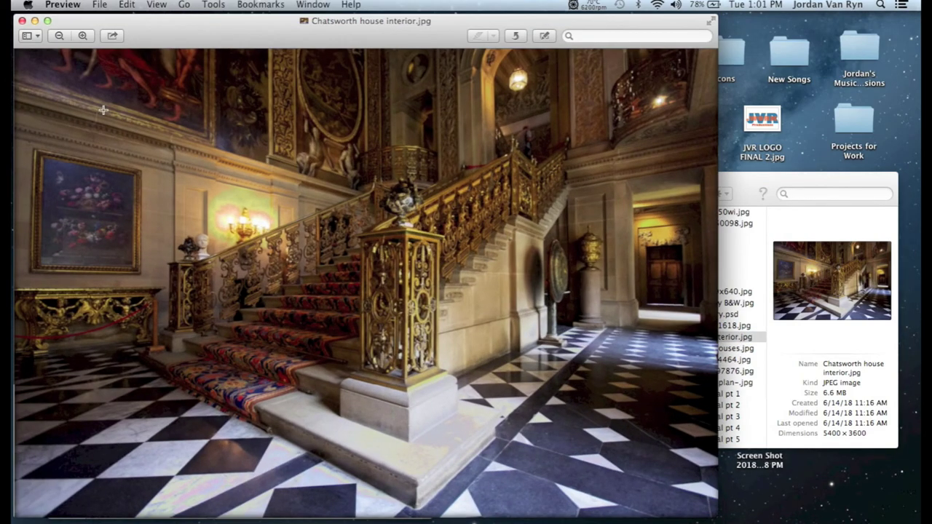
click(23, 20)
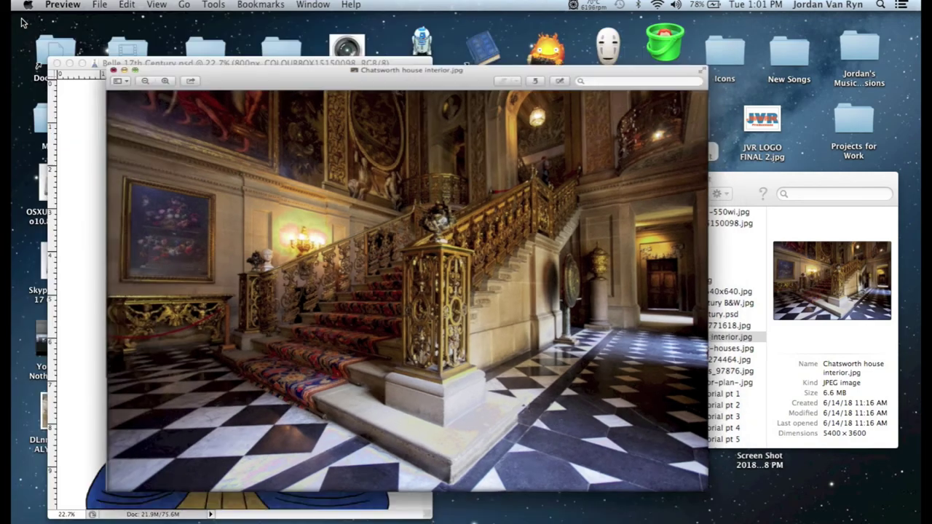
click(707, 340)
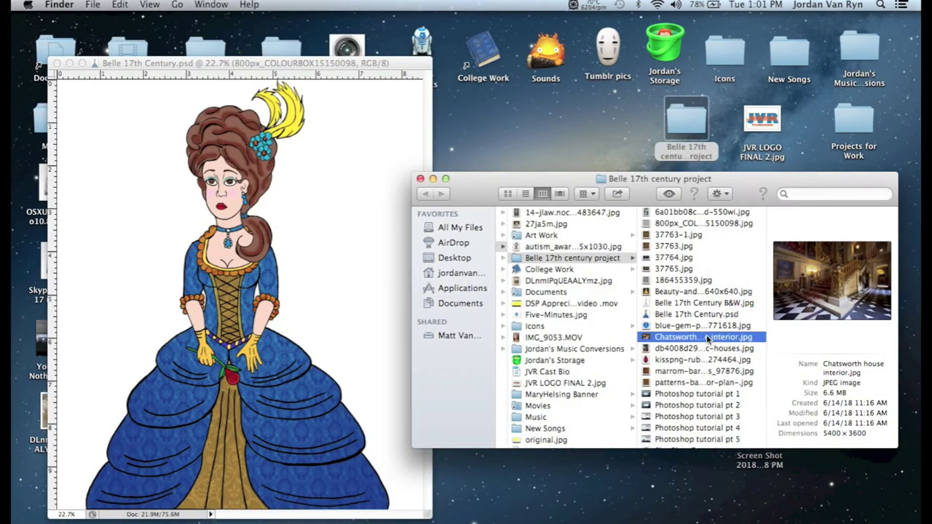
drag(714, 340, 357, 308)
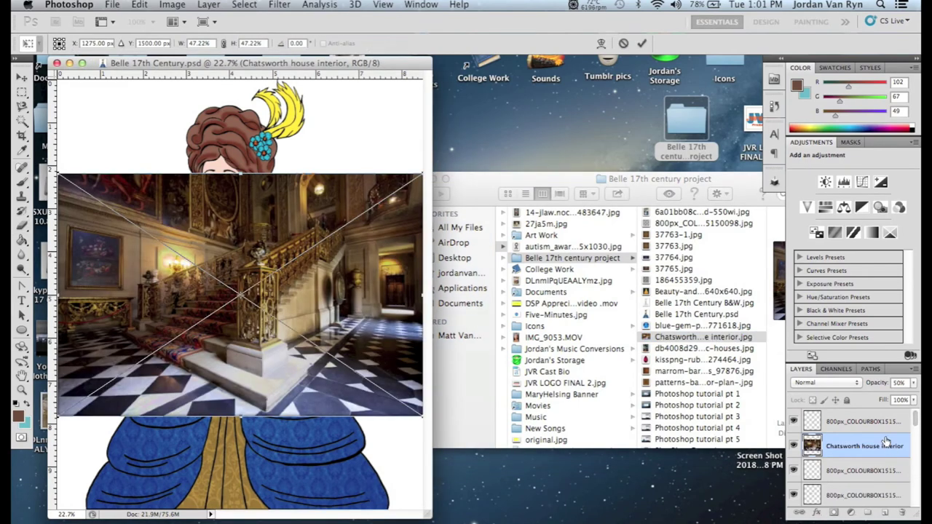
Place the Chatsworth house interior image and move its layer just above Background
click(22, 76)
click(578, 192)
key(Return)
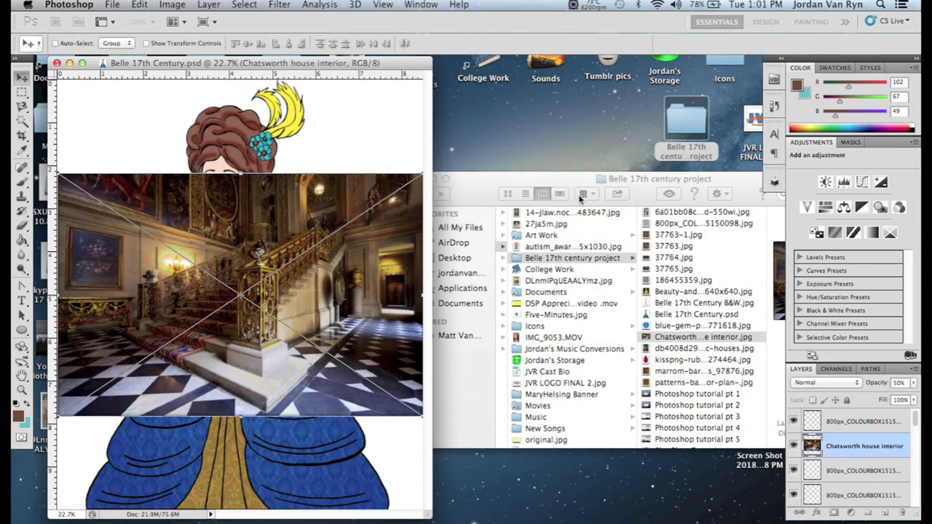
drag(879, 446, 887, 486)
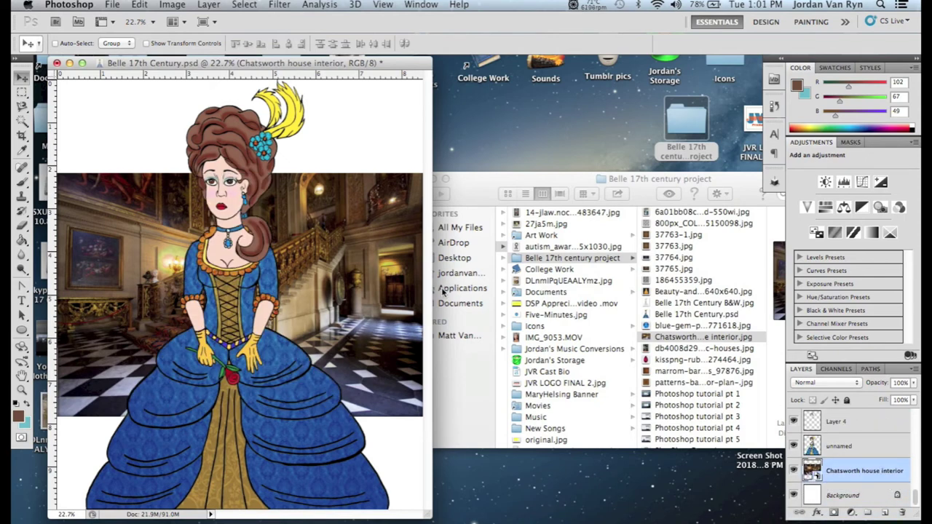
key(super+t)
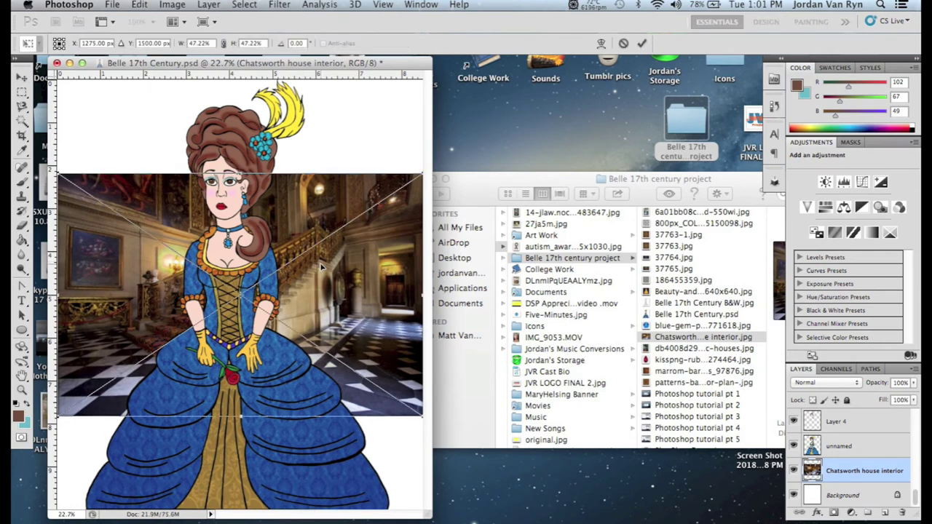
Scale and move the staircase photo to fill the canvas at 86.57%, then duplicate the layer
drag(321, 268, 254, 140)
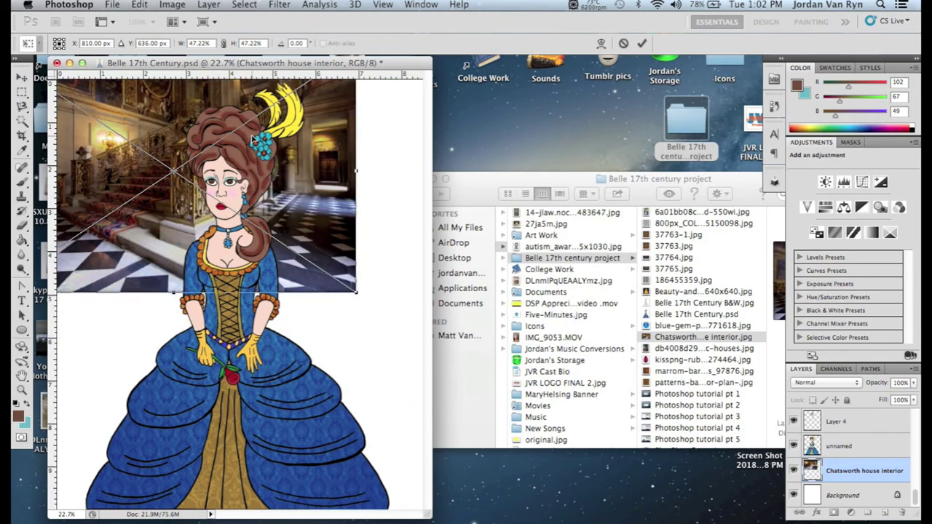
drag(357, 291, 502, 520)
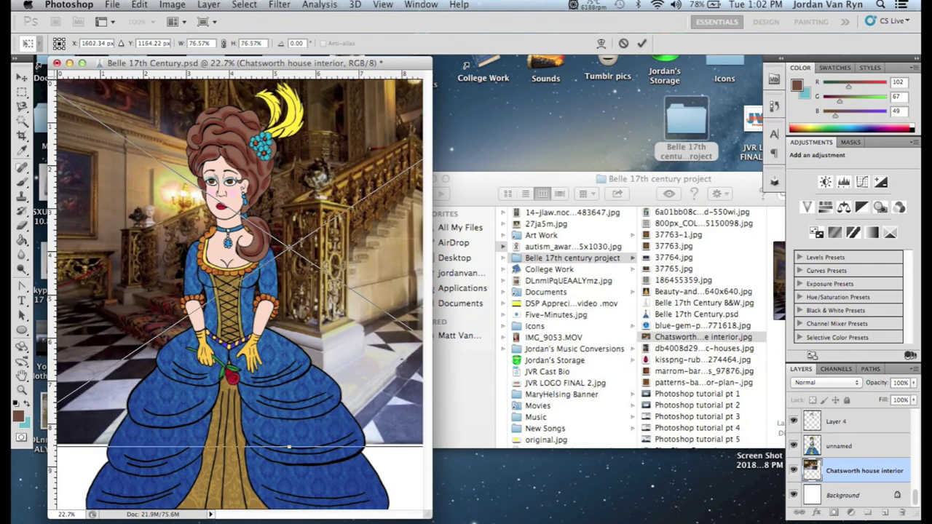
drag(378, 342, 410, 430)
drag(114, 186, 169, 182)
drag(111, 123, 43, 72)
click(42, 72)
click(348, 262)
drag(363, 263, 240, 251)
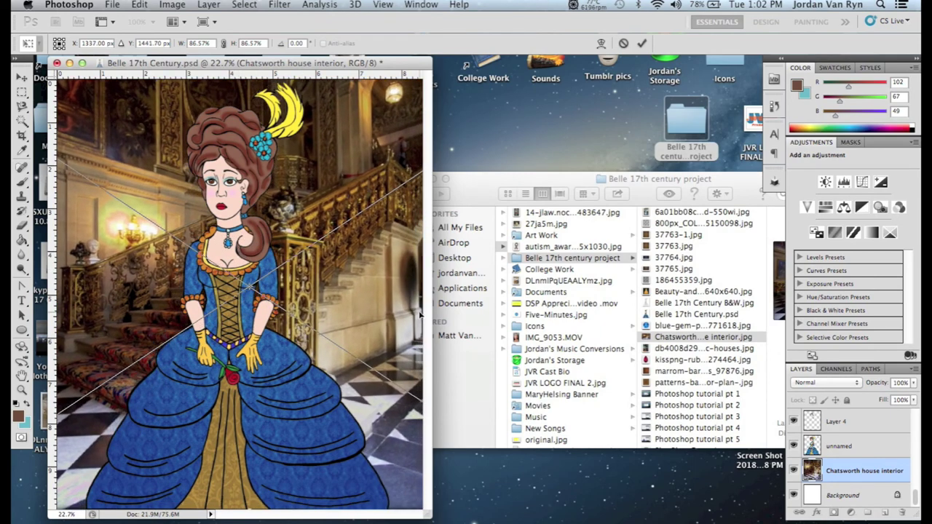
drag(408, 309, 403, 309)
click(21, 78)
click(568, 193)
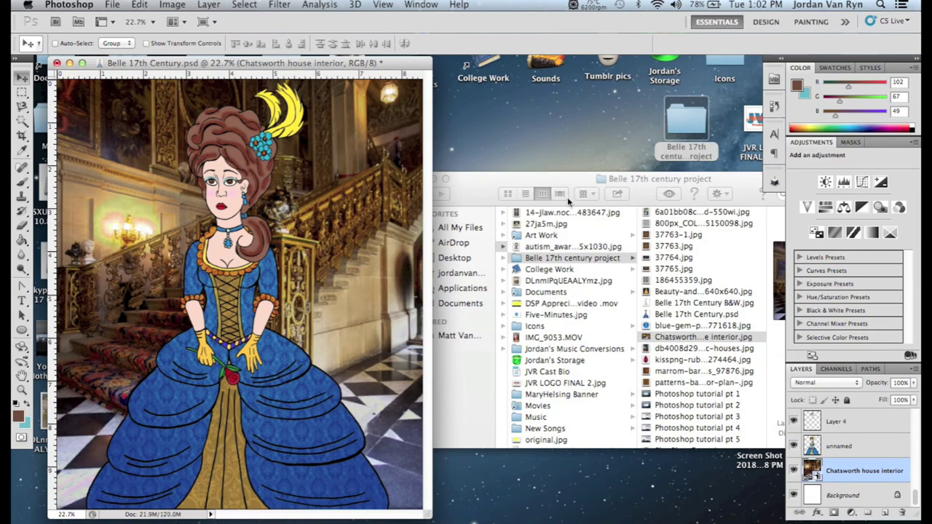
key(super+j)
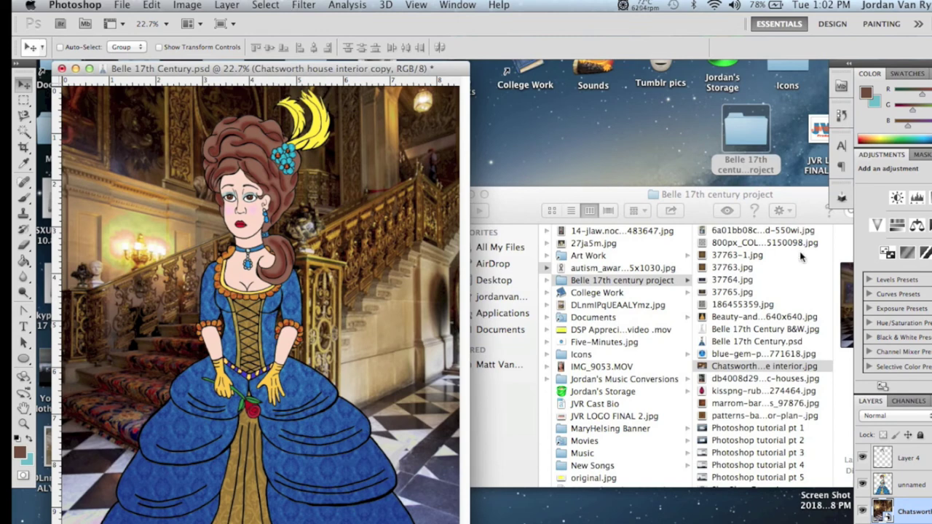
Preview Watercolor, Smudge Stick, Rough Pastels, Paint Daubs and Film Grain in the Filter Gallery
click(304, 5)
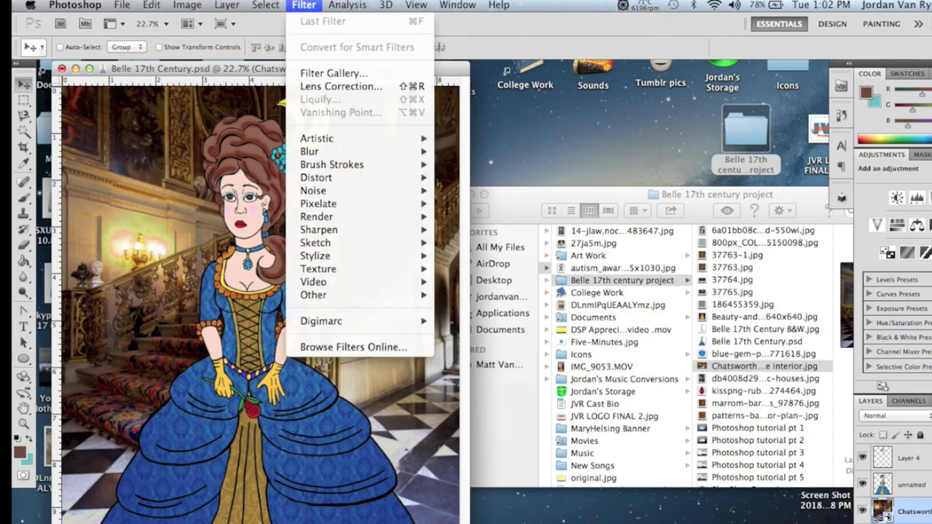
mouse_move(404, 140)
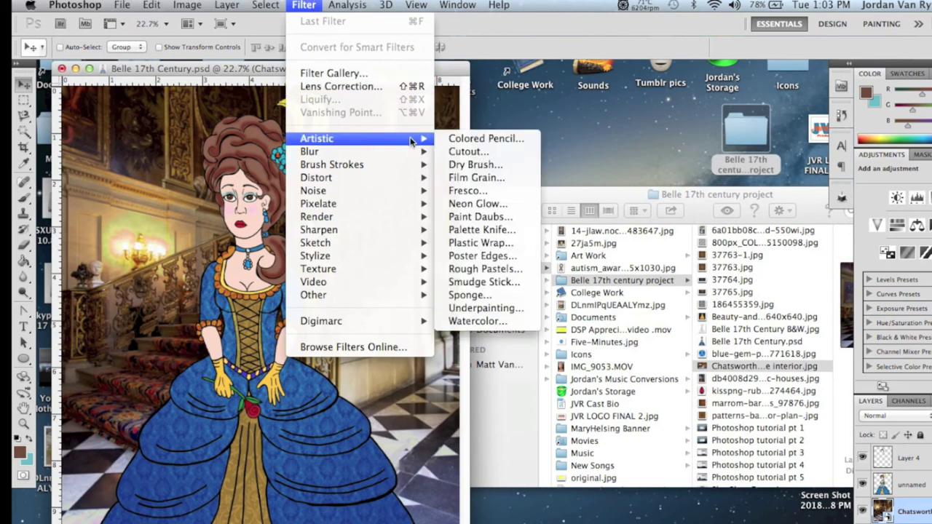
click(478, 321)
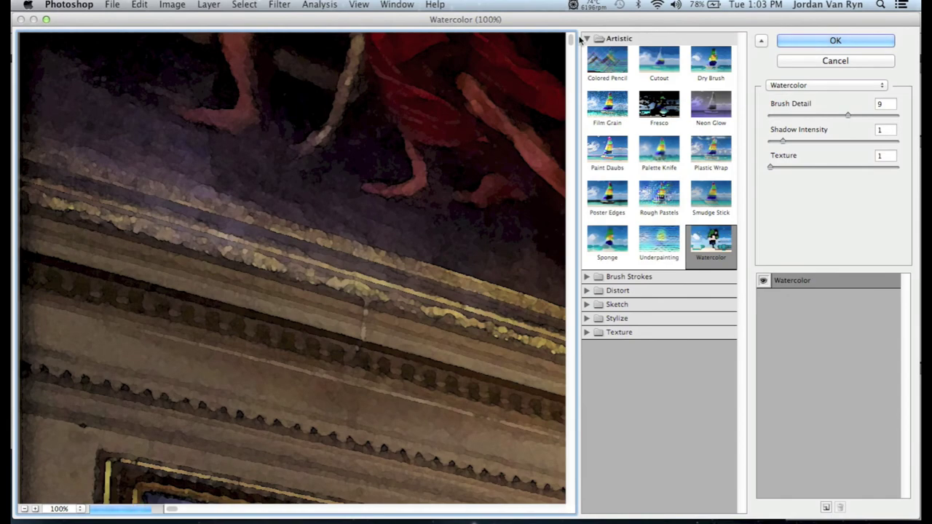
key(alt)
key(super+minus)
key(super+minus)
key(super+minus)
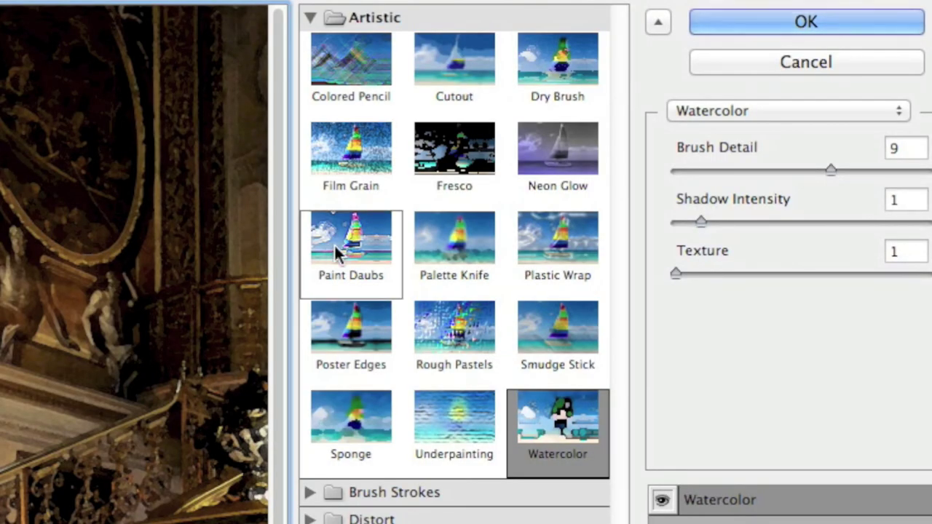
click(551, 335)
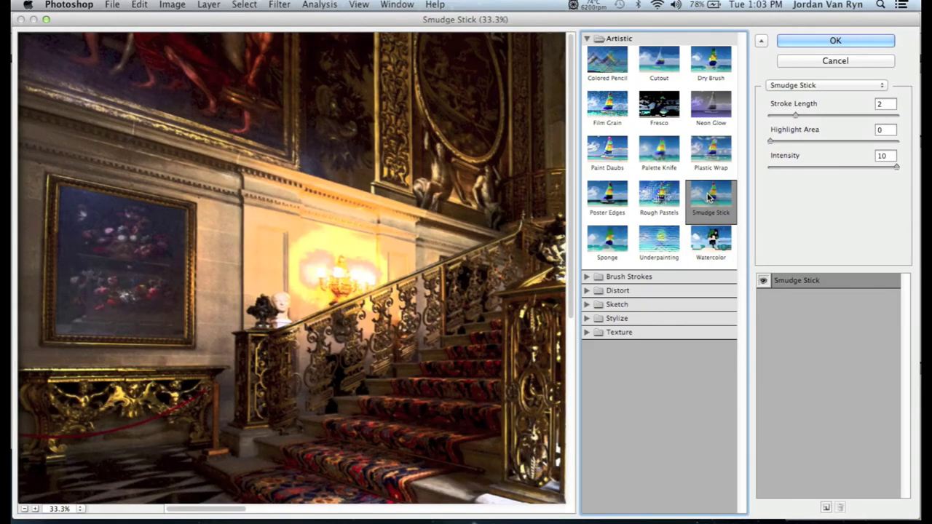
click(677, 195)
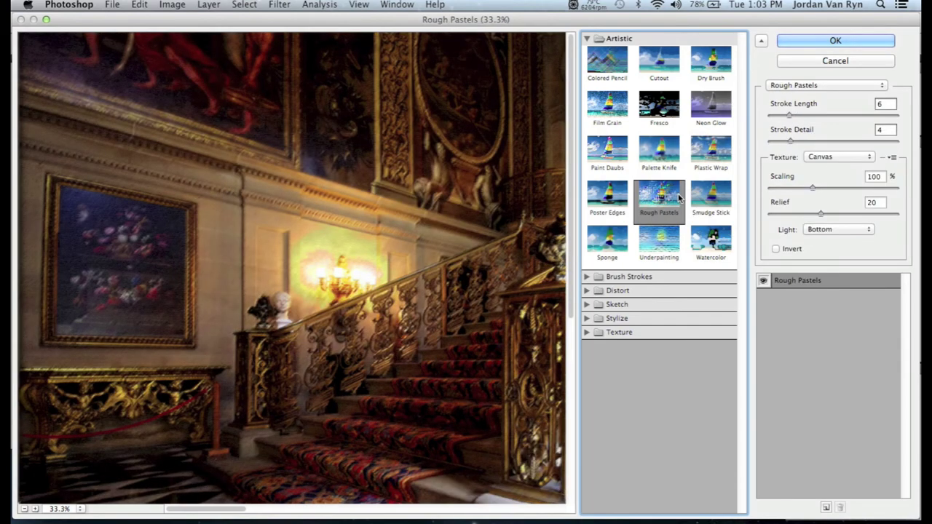
click(614, 162)
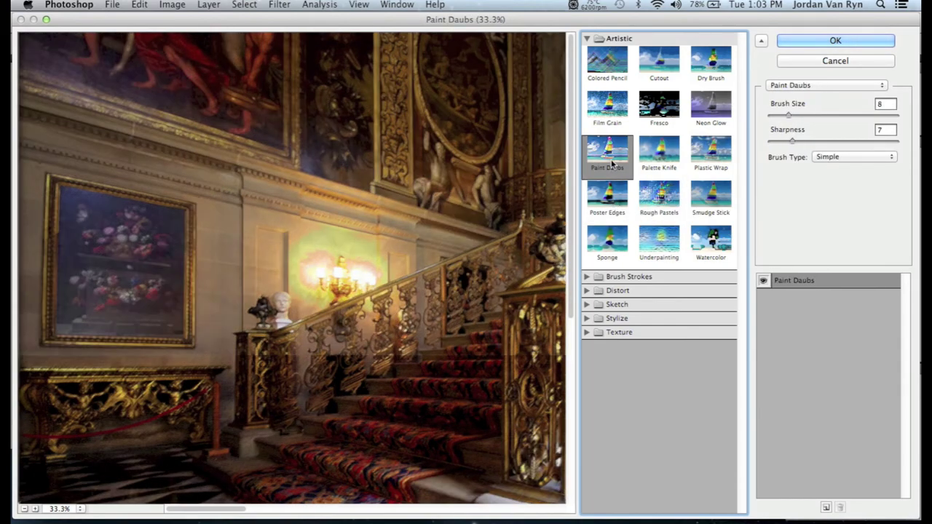
click(609, 117)
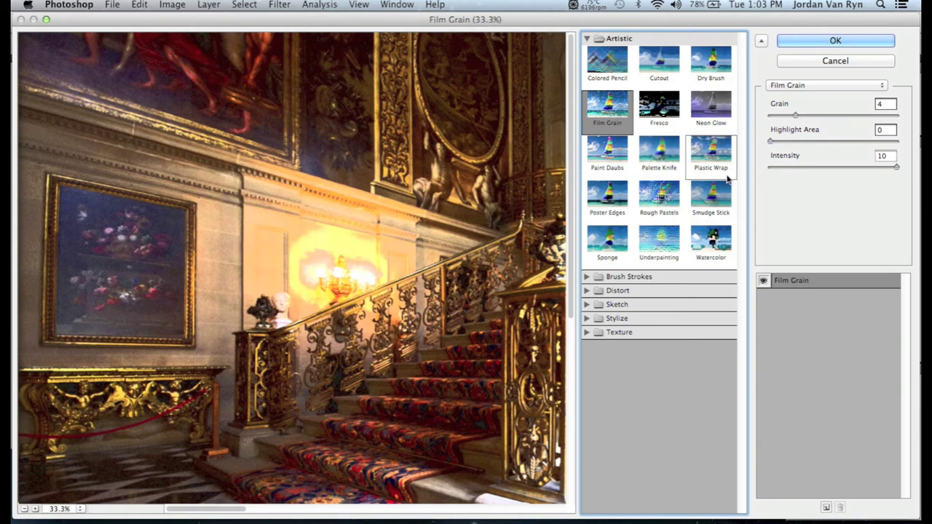
Apply Rough Pastels with stroke length 6 and stroke detail 4
click(660, 198)
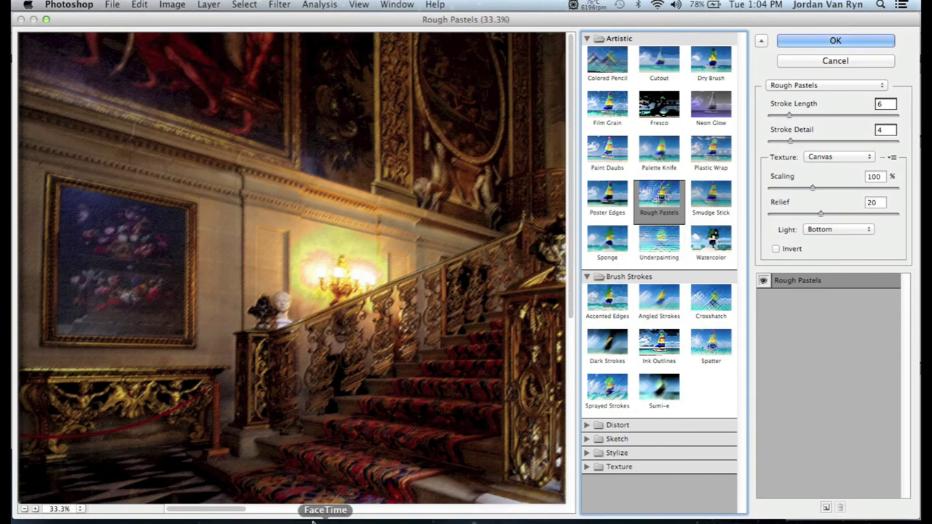
drag(233, 509, 436, 510)
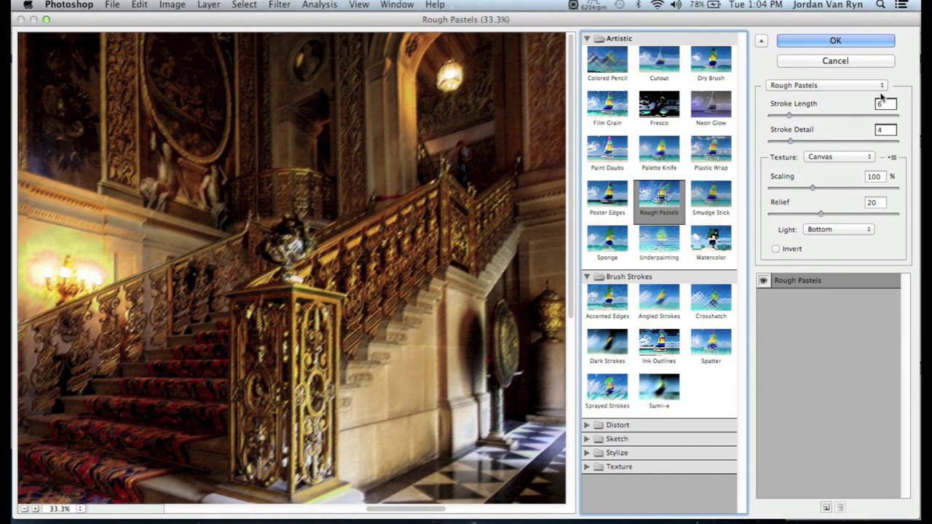
drag(792, 140, 794, 141)
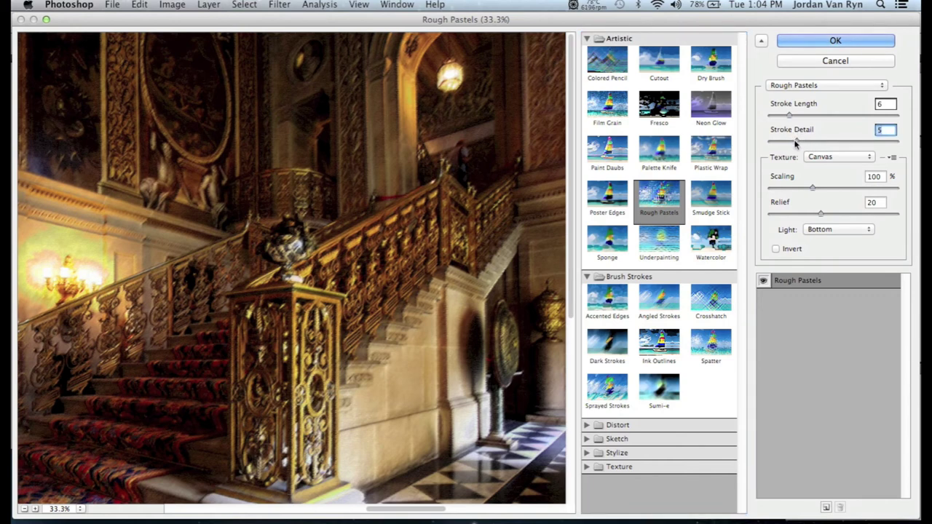
drag(793, 144, 790, 142)
click(842, 40)
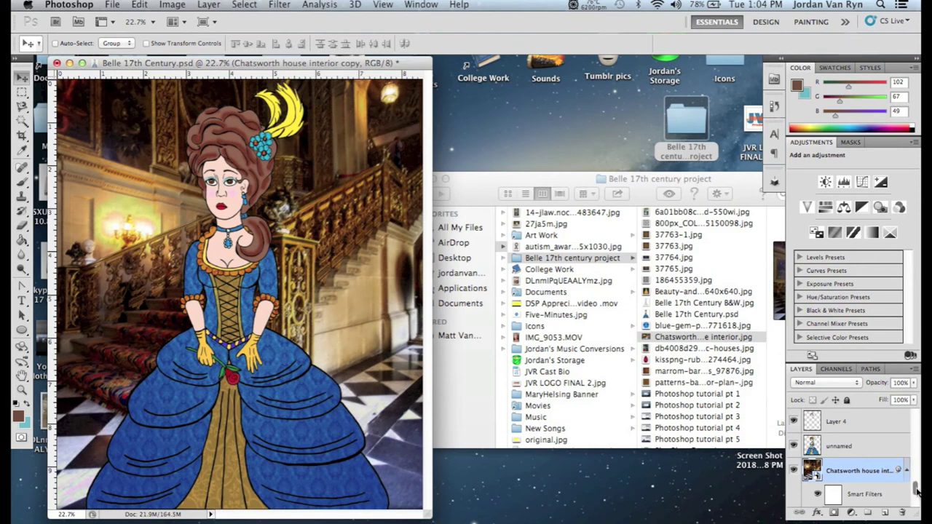
Add a new Layer 5 above the staircase and pick a pale yellow foreground colour
drag(915, 492, 915, 495)
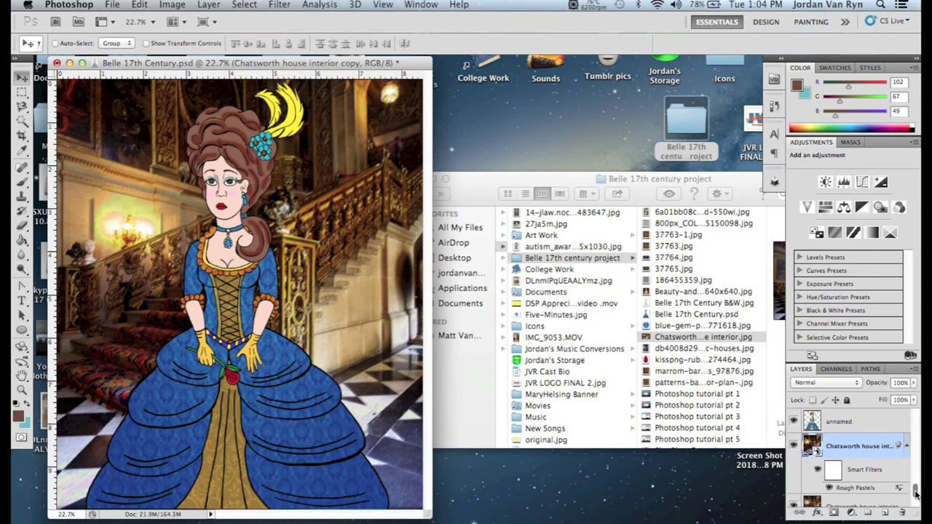
click(886, 513)
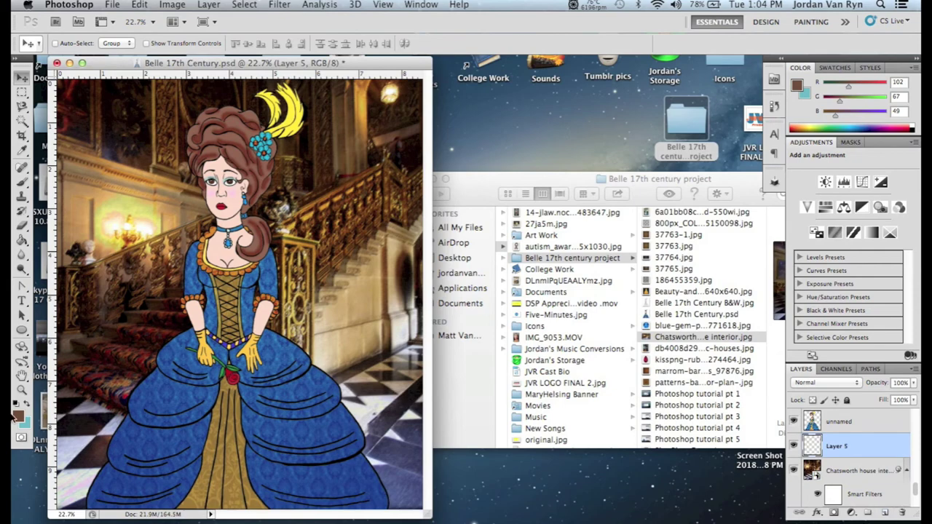
click(19, 414)
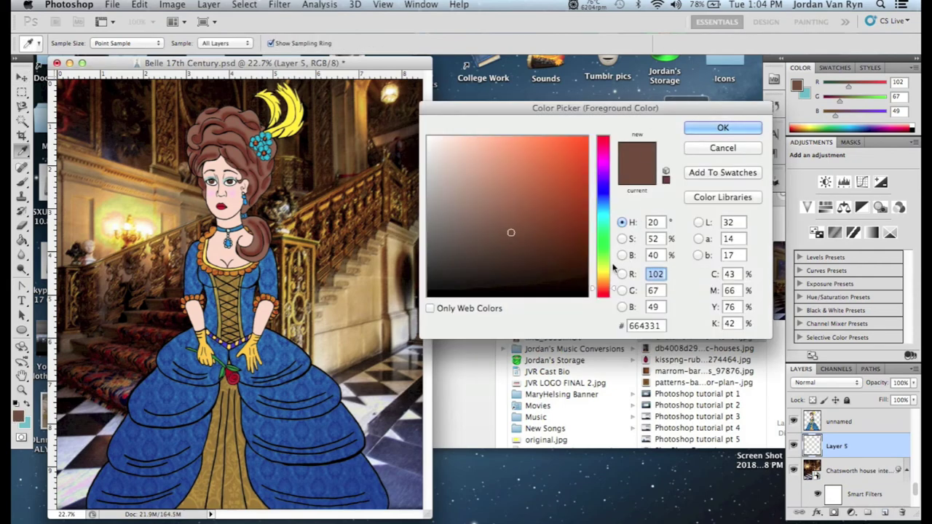
drag(605, 279, 604, 273)
click(557, 156)
drag(557, 156, 493, 138)
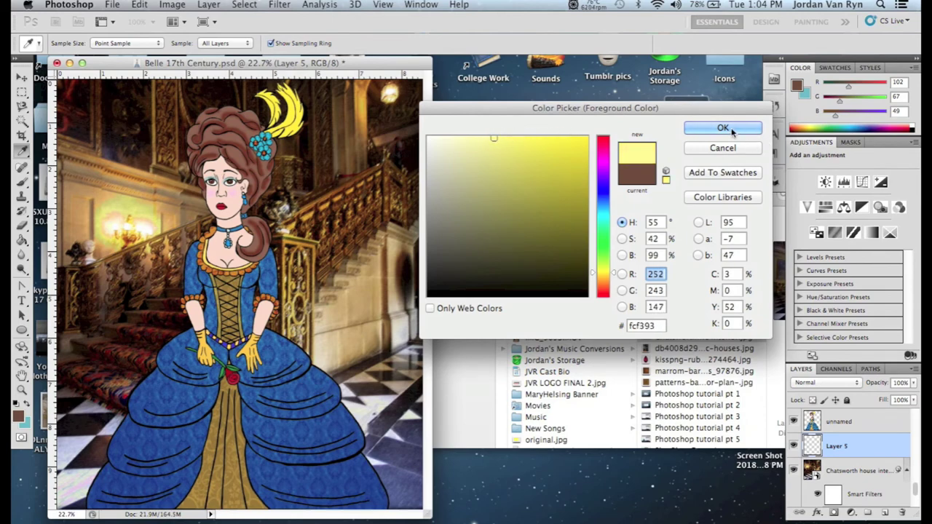
click(732, 129)
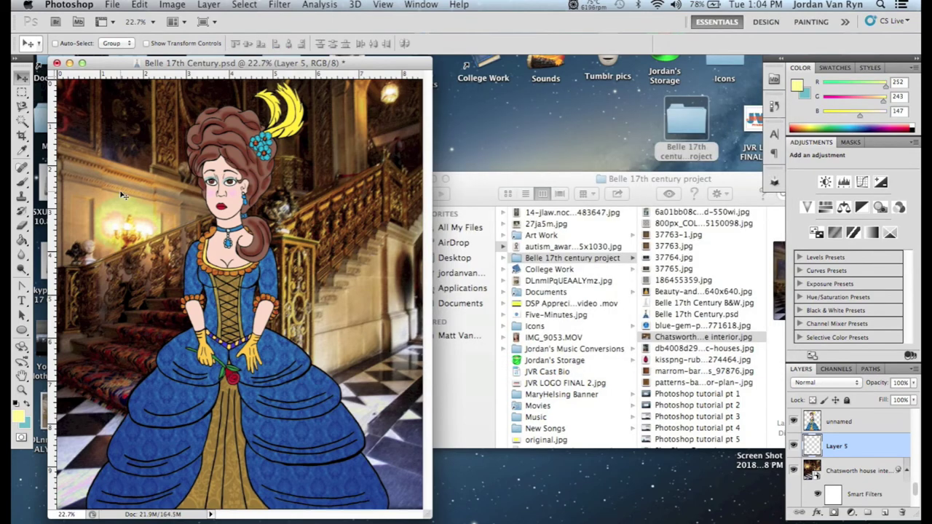
Set the background colour to near-black #0b0b0b and the foreground to bright yellow #feec22
click(22, 243)
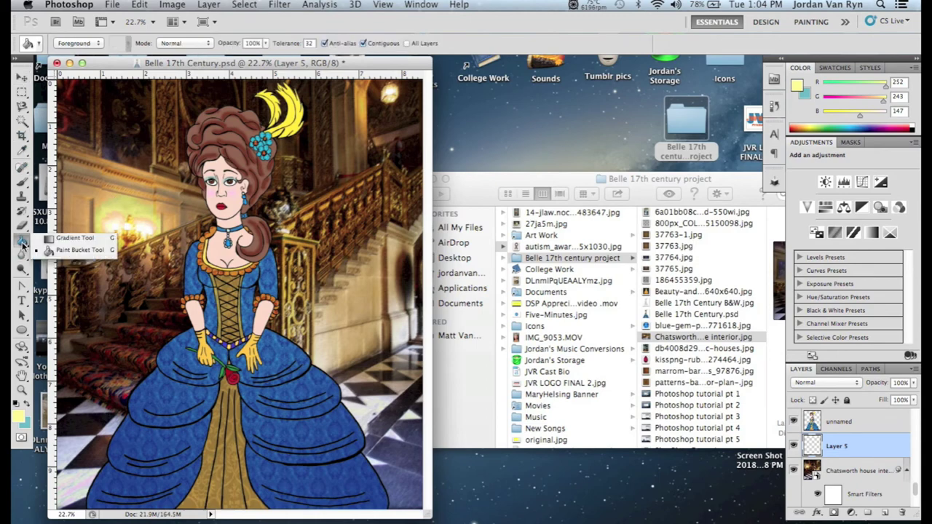
click(24, 421)
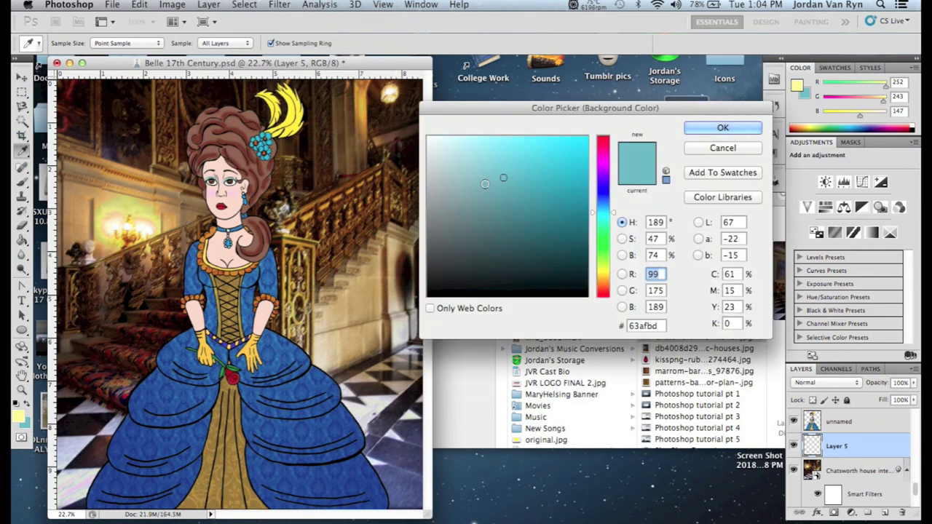
click(444, 278)
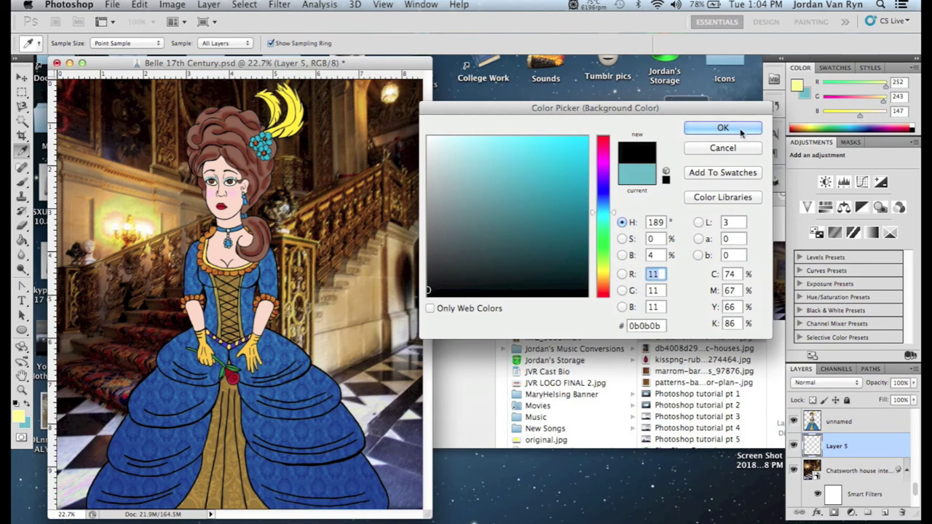
click(722, 127)
click(20, 416)
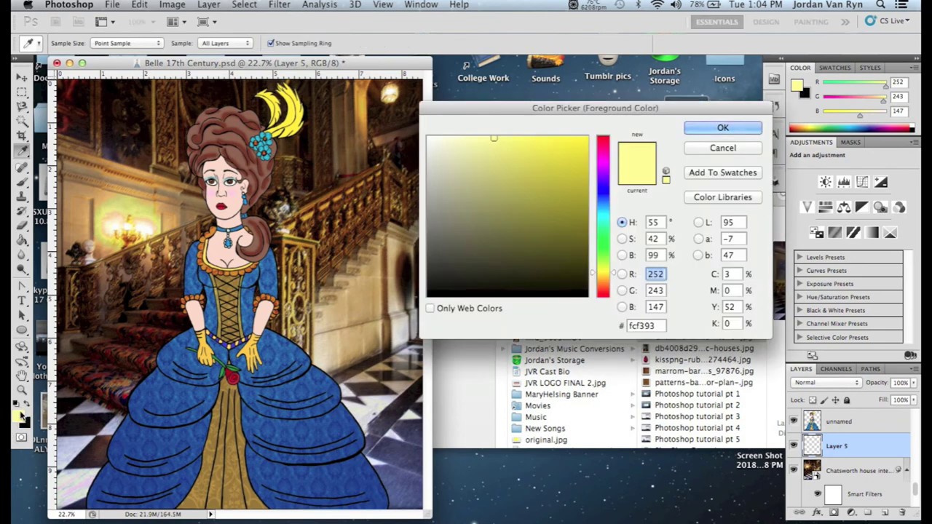
click(566, 137)
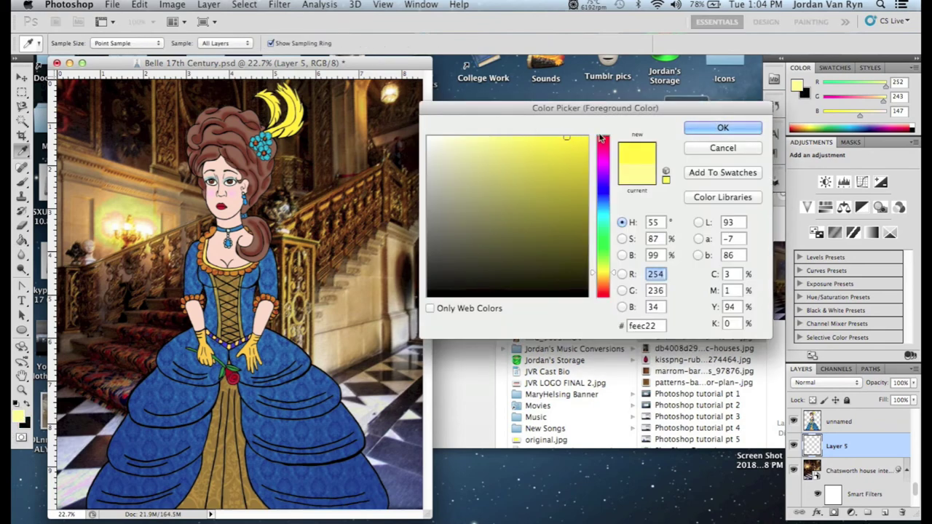
click(722, 128)
key(g)
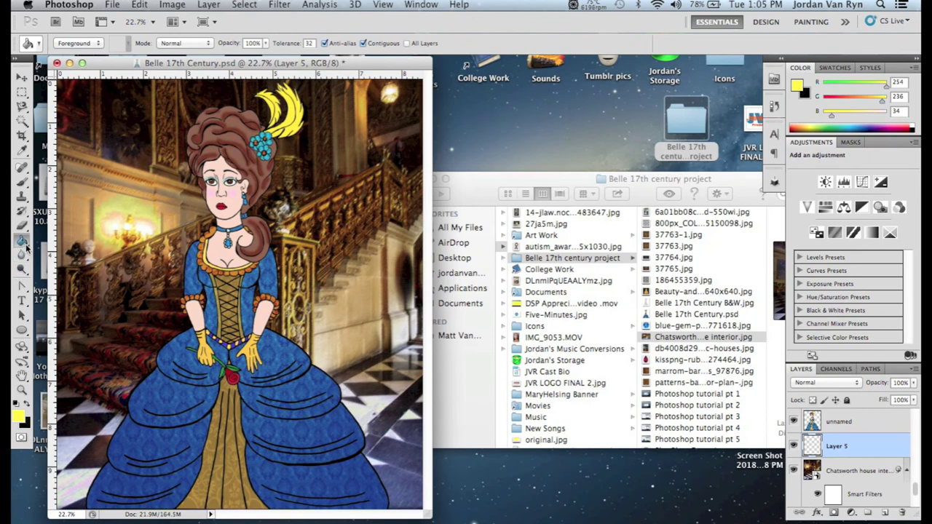
drag(27, 246, 42, 245)
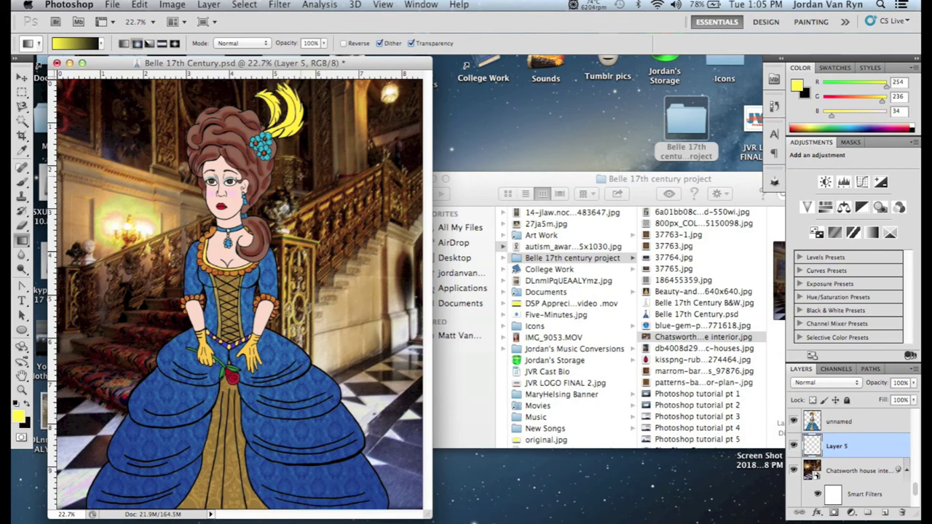
Draw a yellow-to-dark gradient on Layer 5, blend it in Soft Light, and lower opacity to about 26%
drag(337, 151, 20, 511)
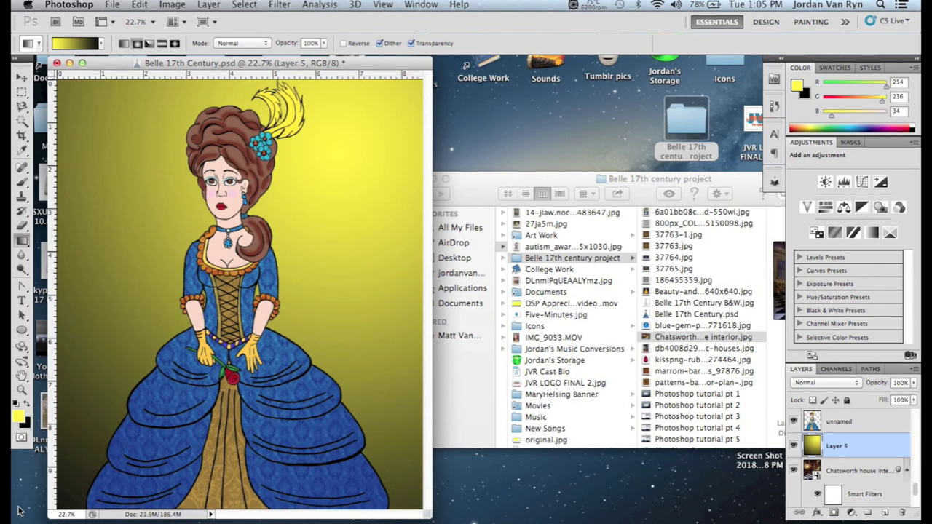
click(848, 383)
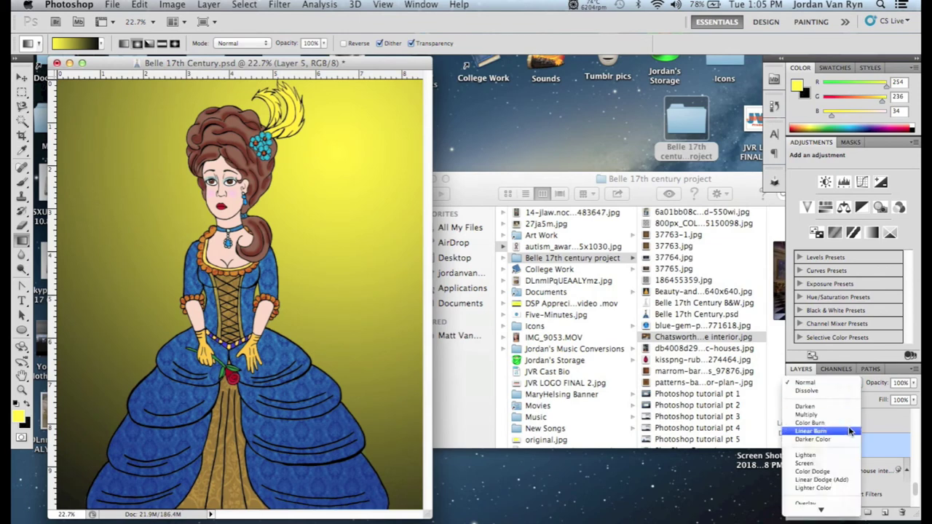
scroll(832, 466, down, 3)
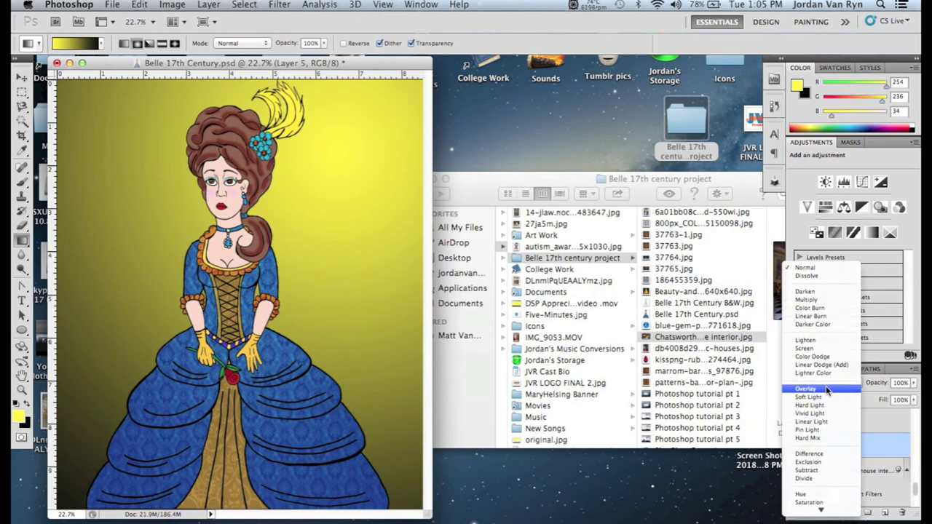
click(827, 389)
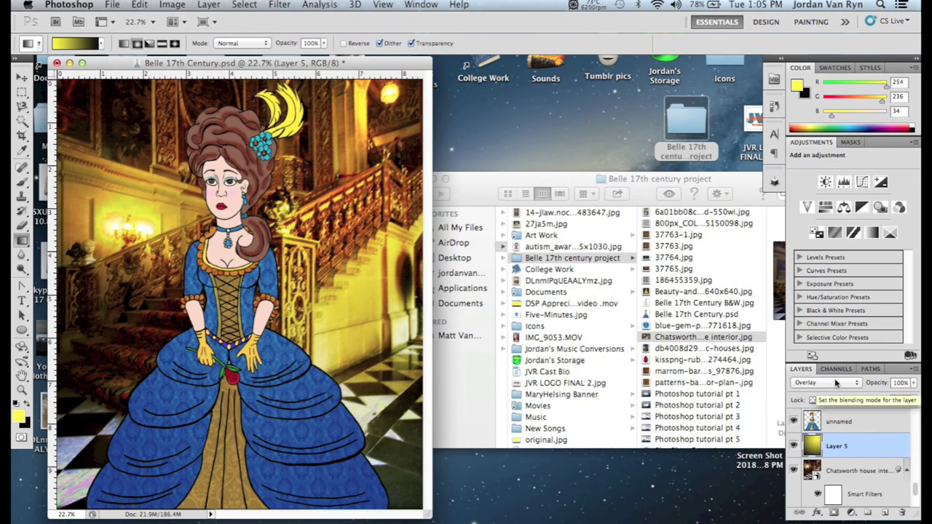
click(833, 382)
click(831, 389)
key(Down)
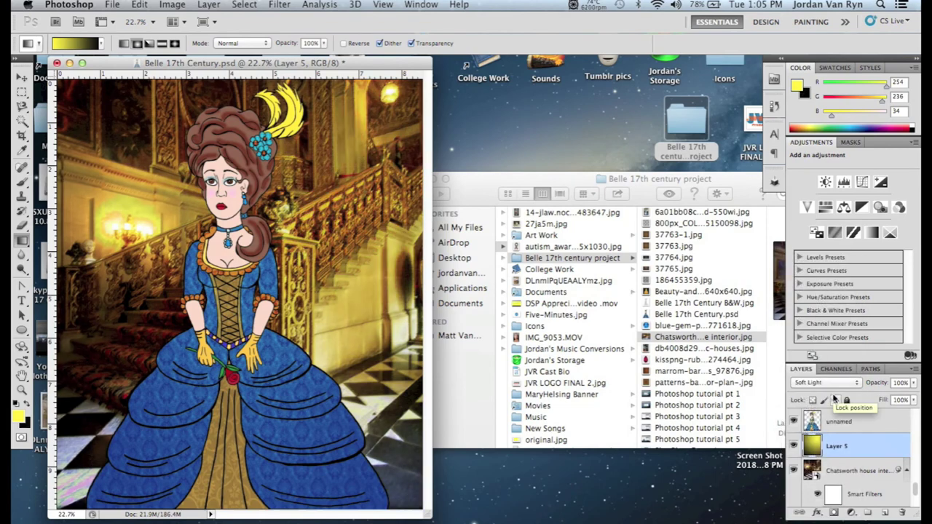
drag(888, 398, 865, 400)
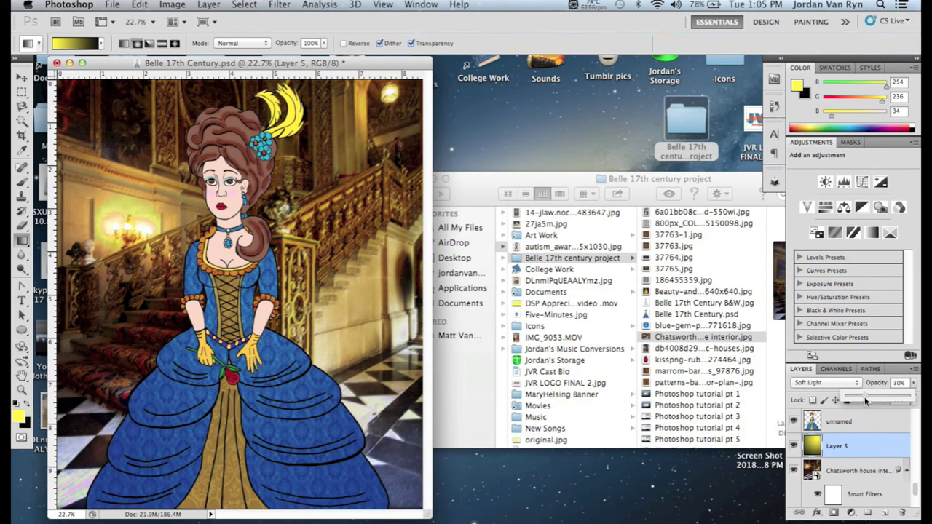
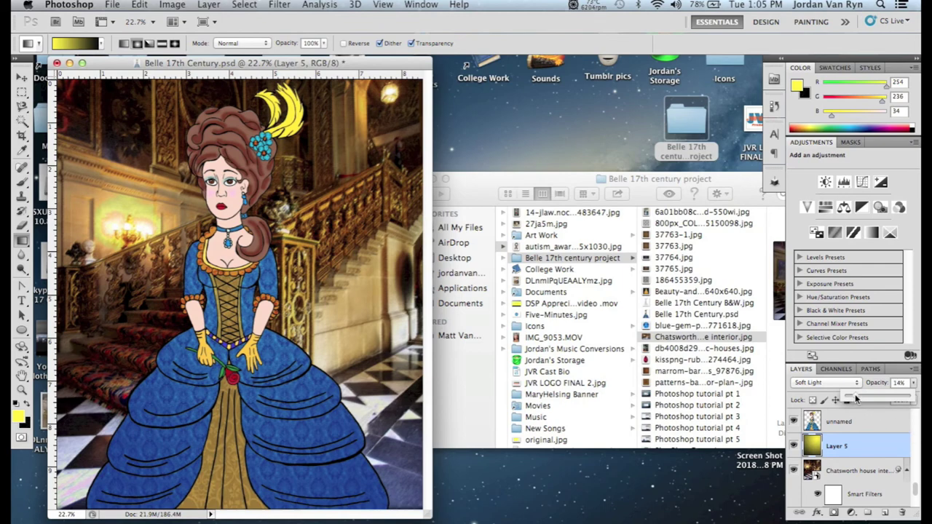
Scale Layer 5 to about 154% by 142%, shift it down-left, and apply the transform
click(22, 77)
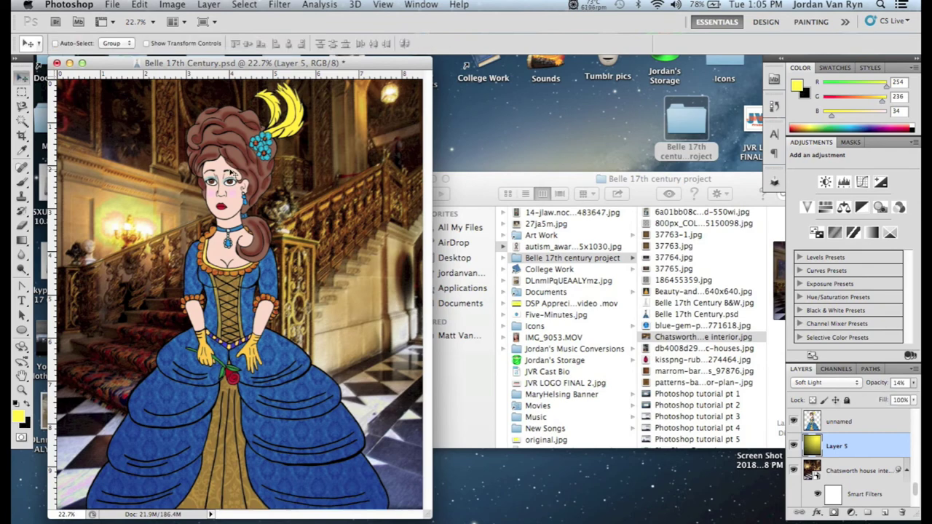
key(super+t)
drag(381, 211, 328, 262)
drag(372, 134, 457, 58)
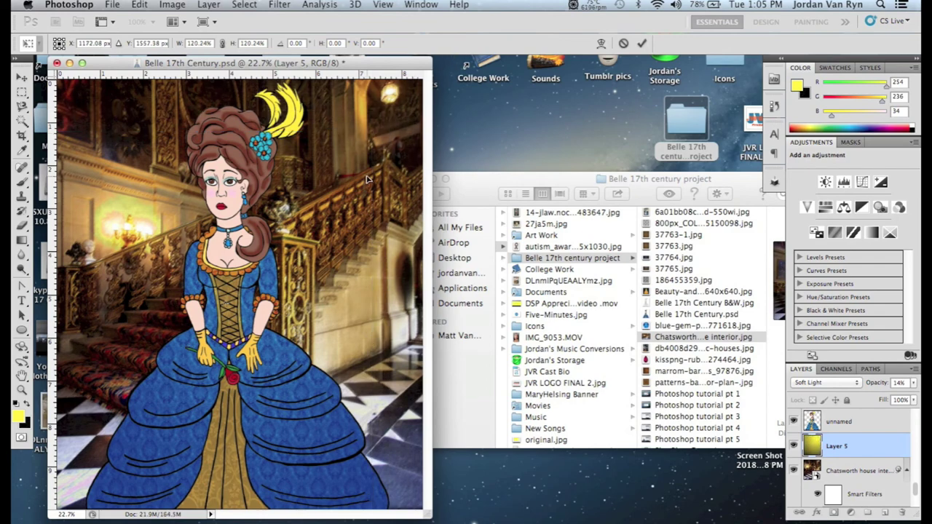
drag(346, 190, 380, 212)
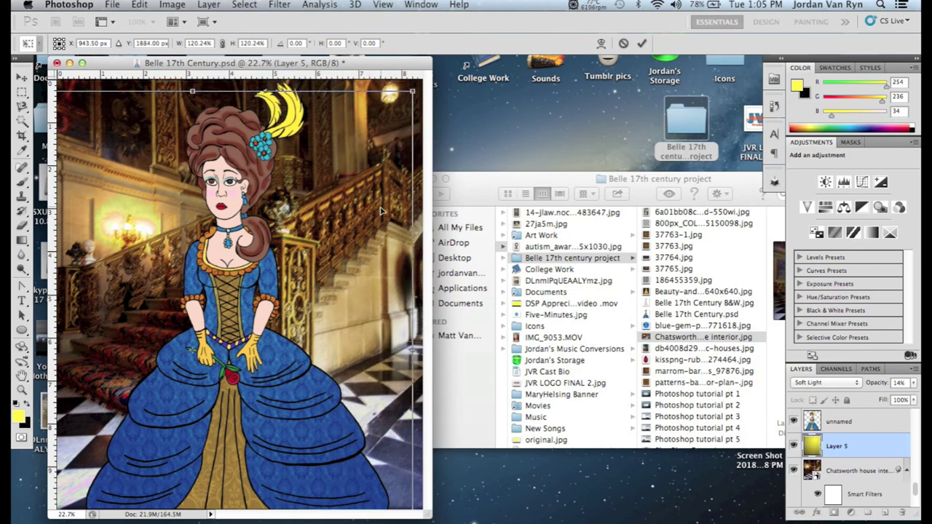
drag(413, 93, 554, 4)
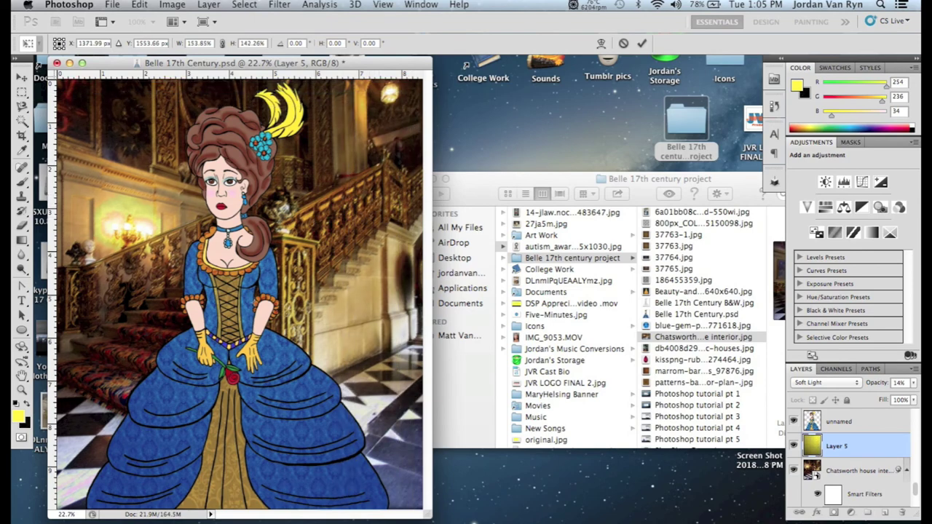
click(22, 77)
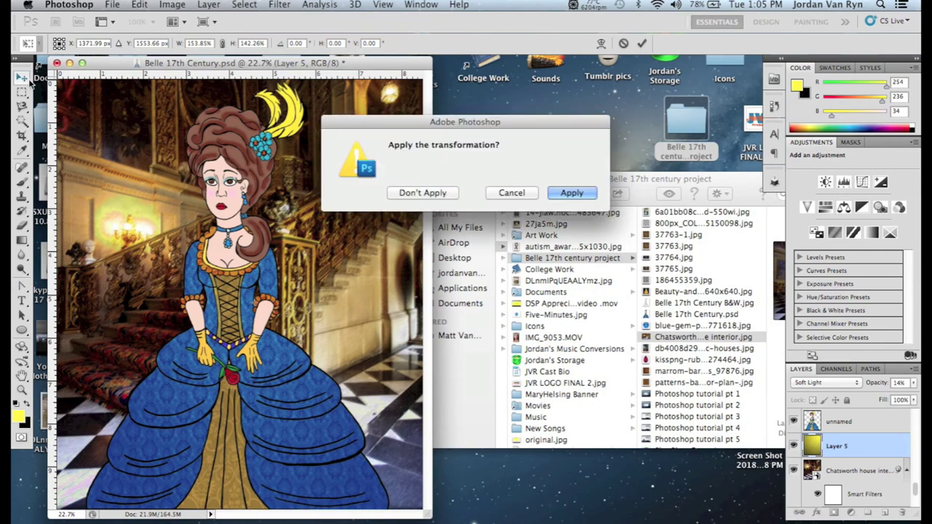
click(562, 193)
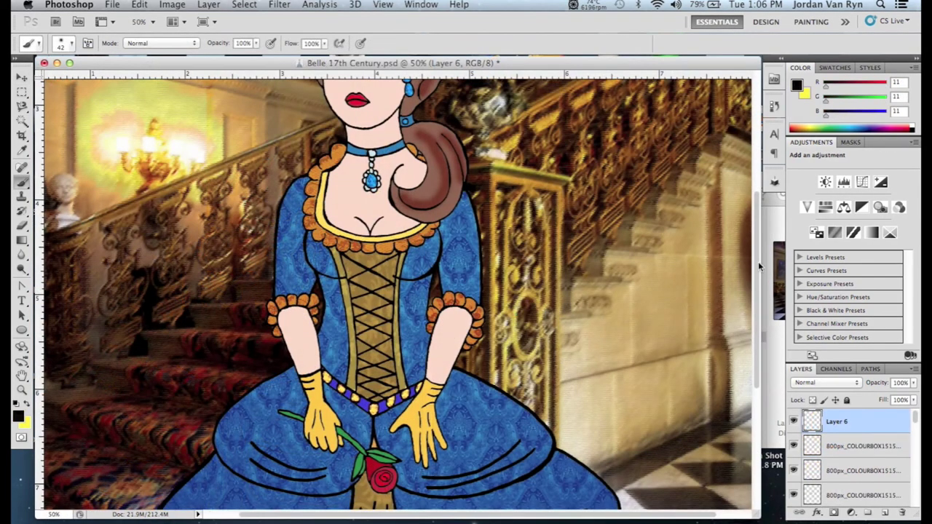
Zoom to 66.7% and paint dark strokes across the top of the hair with a 67 px brush
scroll(759, 267, up, 5)
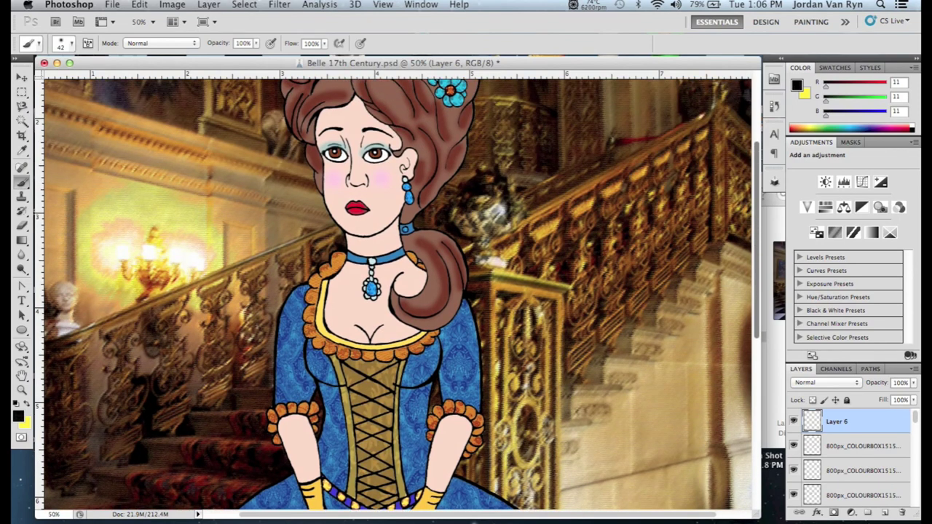
click(383, 5)
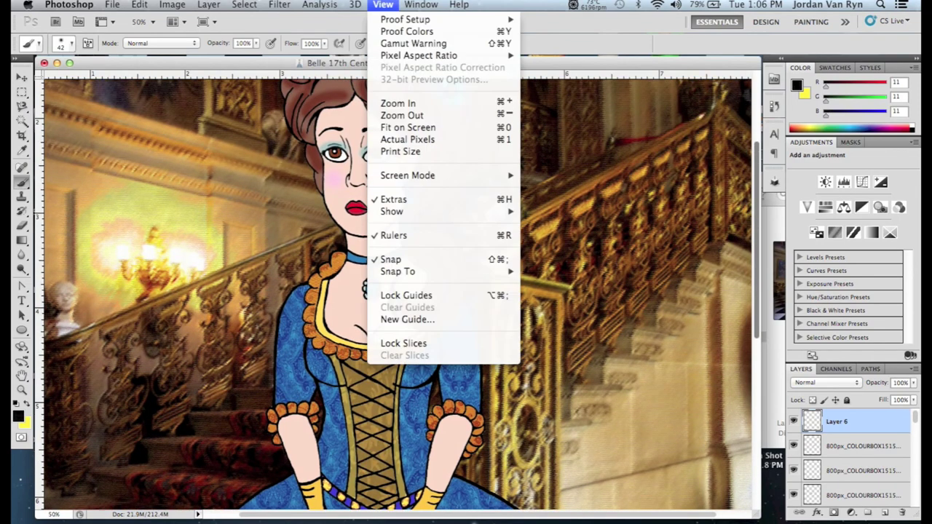
click(396, 104)
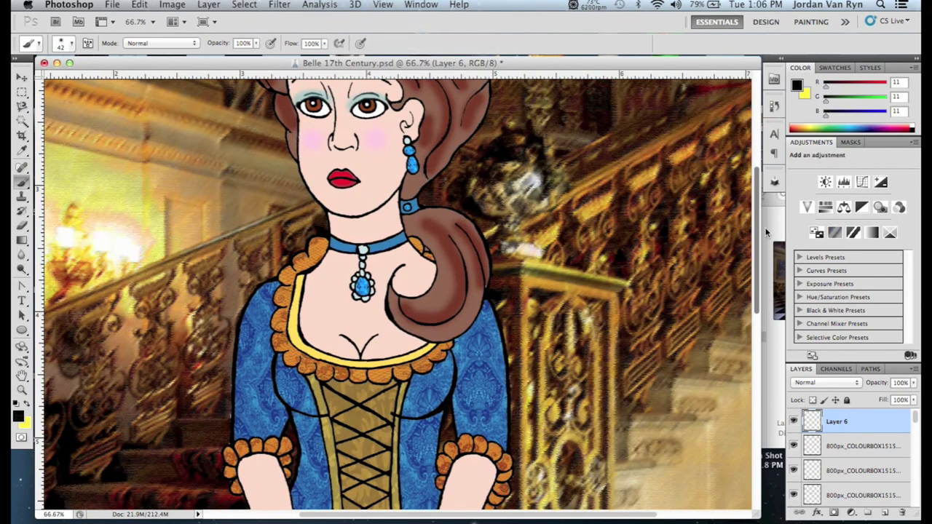
scroll(754, 237, up, 3)
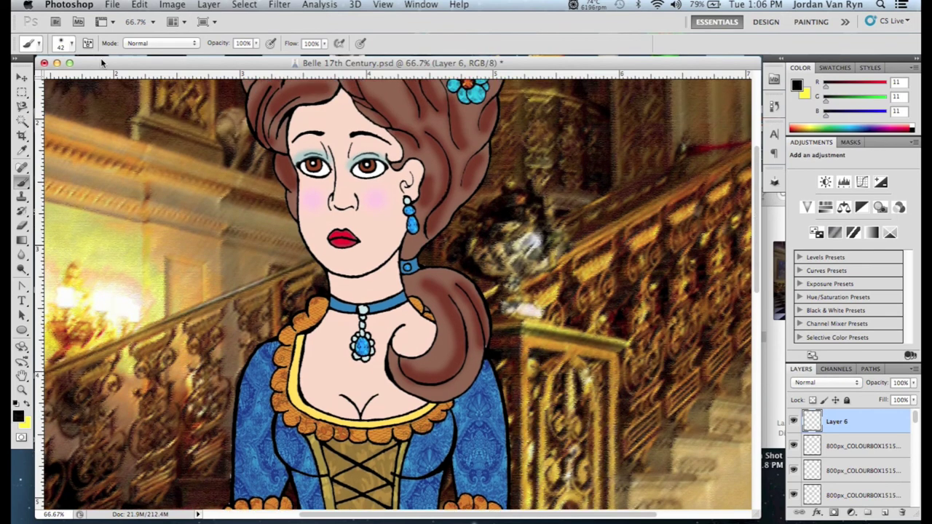
click(71, 45)
drag(58, 77, 69, 77)
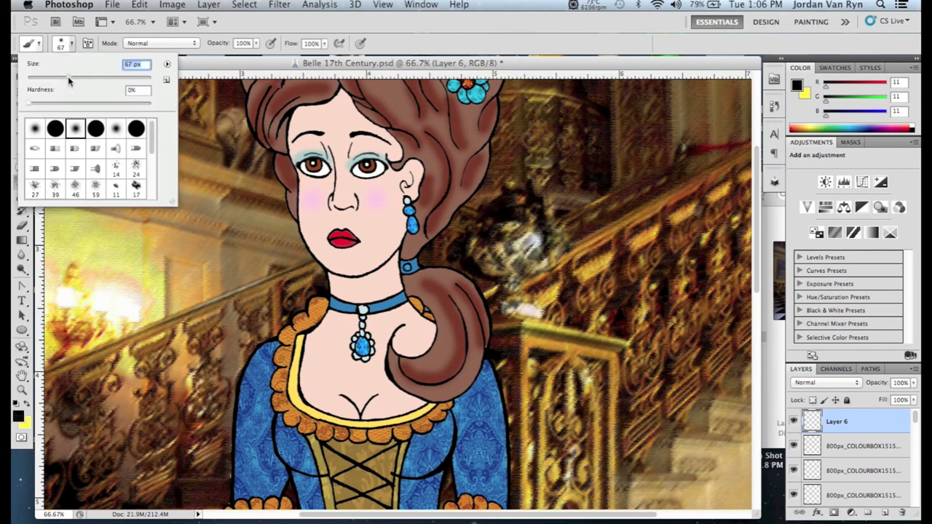
click(224, 76)
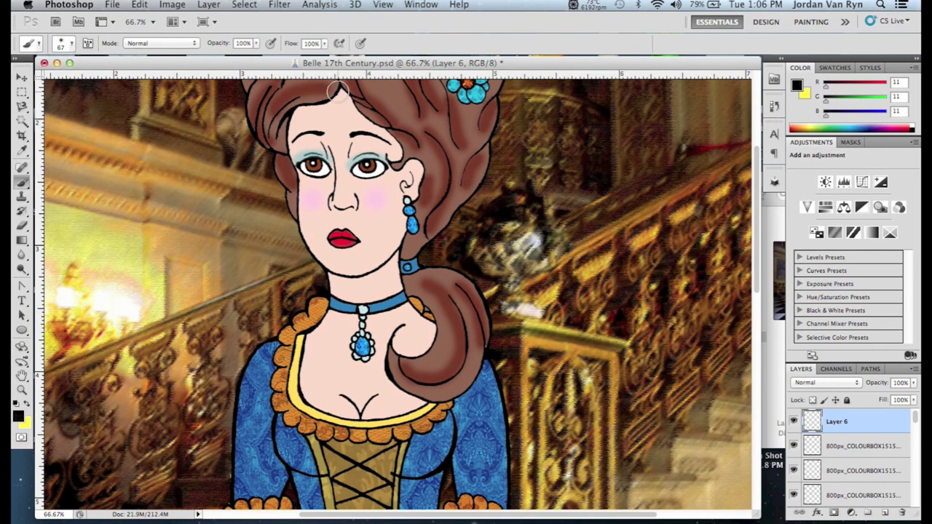
mouse_move(338, 95)
mouse_down()
mouse_move(289, 115)
mouse_move(283, 143)
mouse_up()
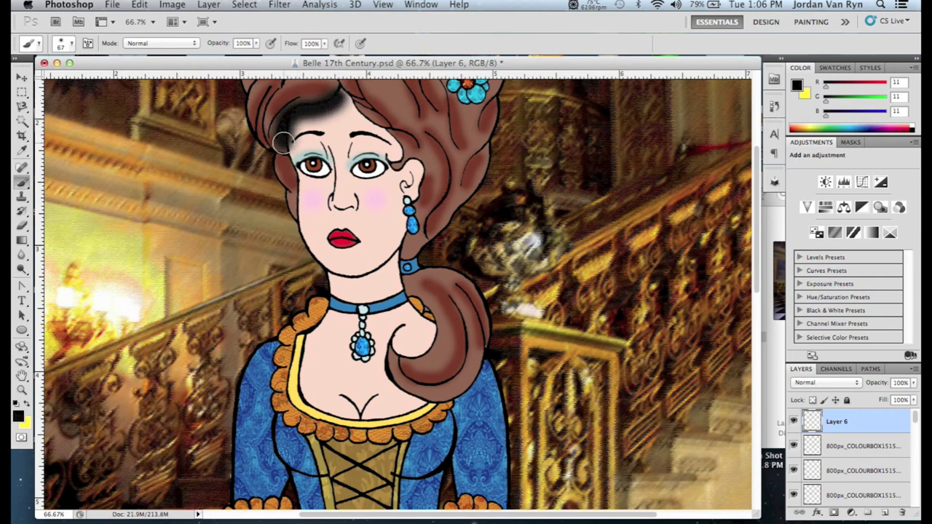
drag(345, 95, 361, 116)
Set Layer 6 to 52% opacity with Overlay blend mode
click(914, 384)
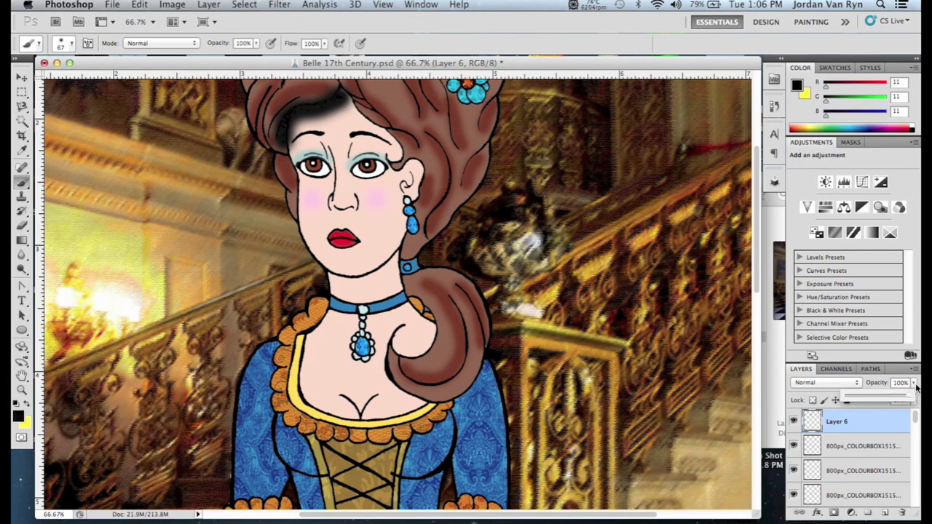
drag(884, 395, 880, 397)
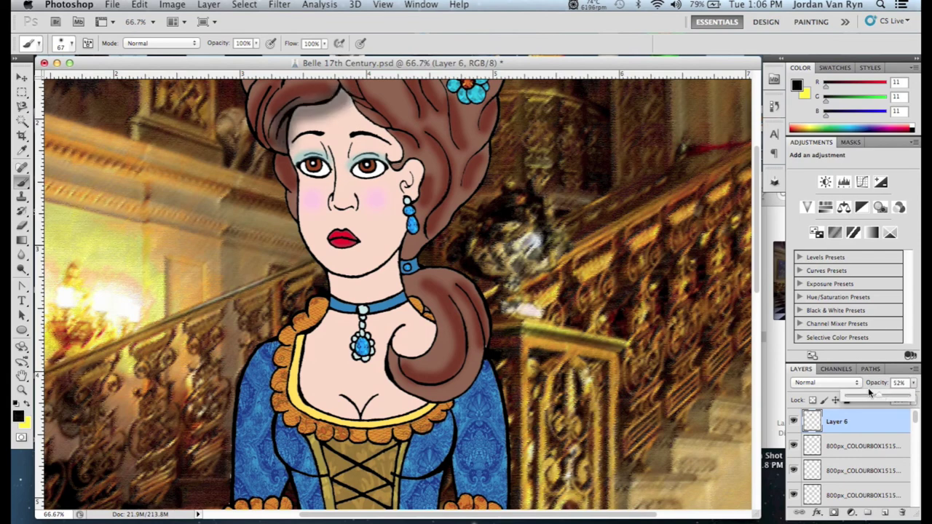
click(824, 382)
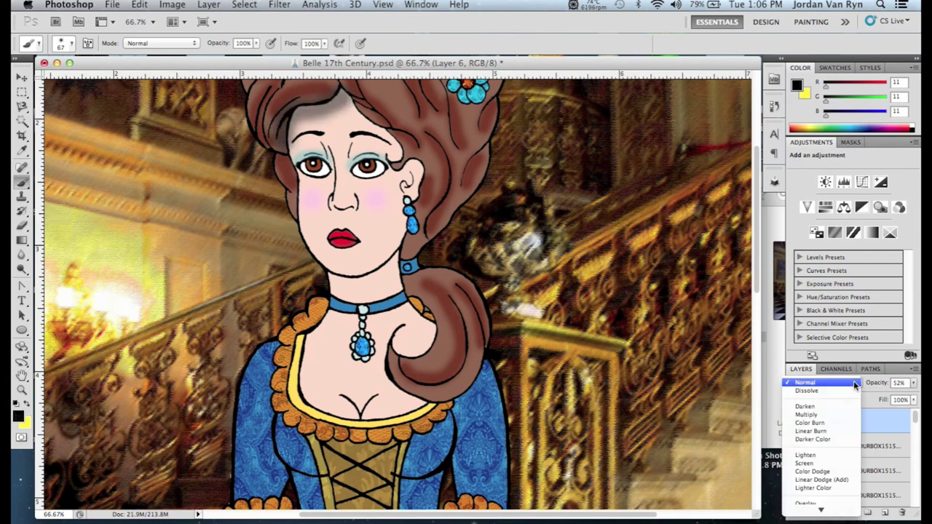
click(818, 504)
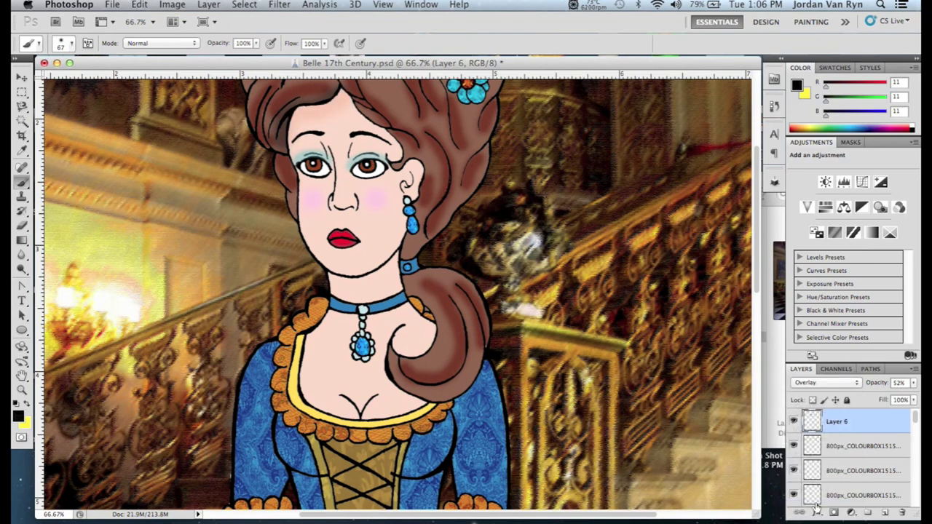
drag(757, 286, 757, 272)
Set the Eraser to 75 px, then return to the Brush tool
click(22, 227)
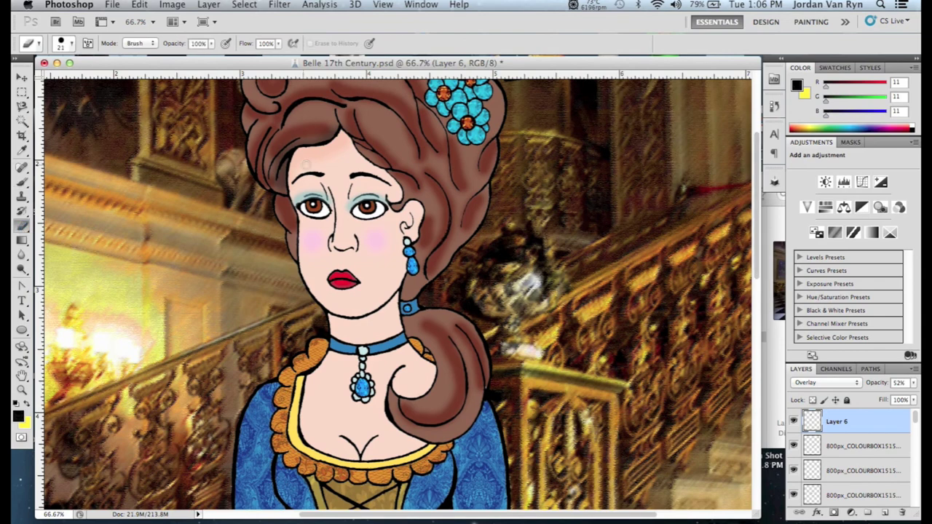
click(70, 44)
click(74, 78)
click(309, 118)
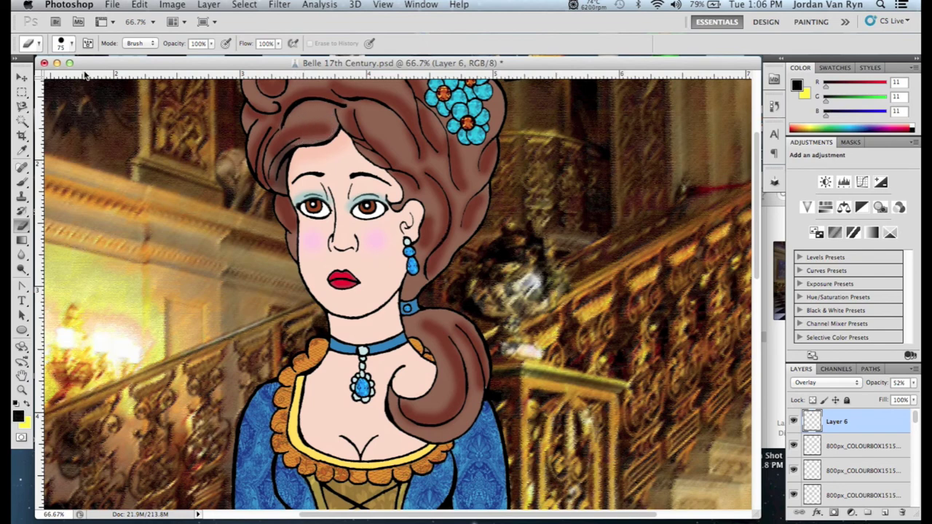
click(72, 45)
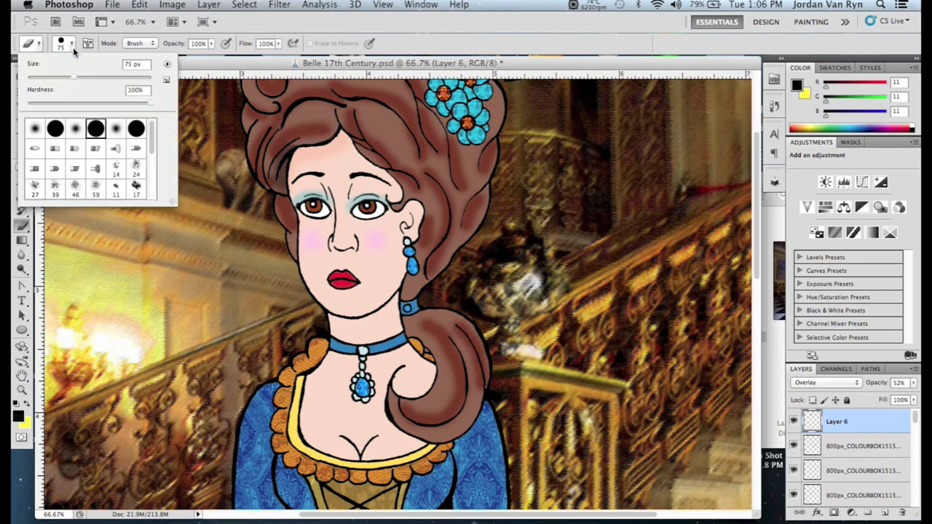
click(284, 134)
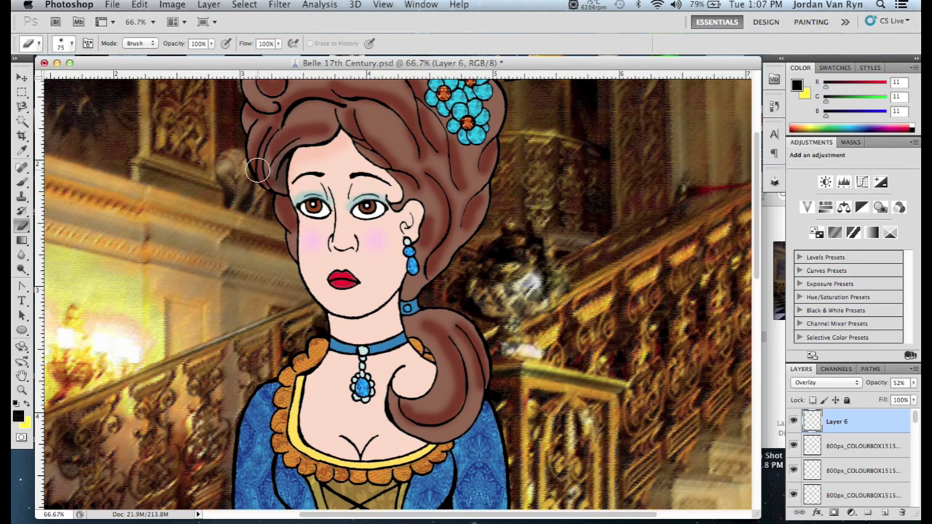
click(22, 184)
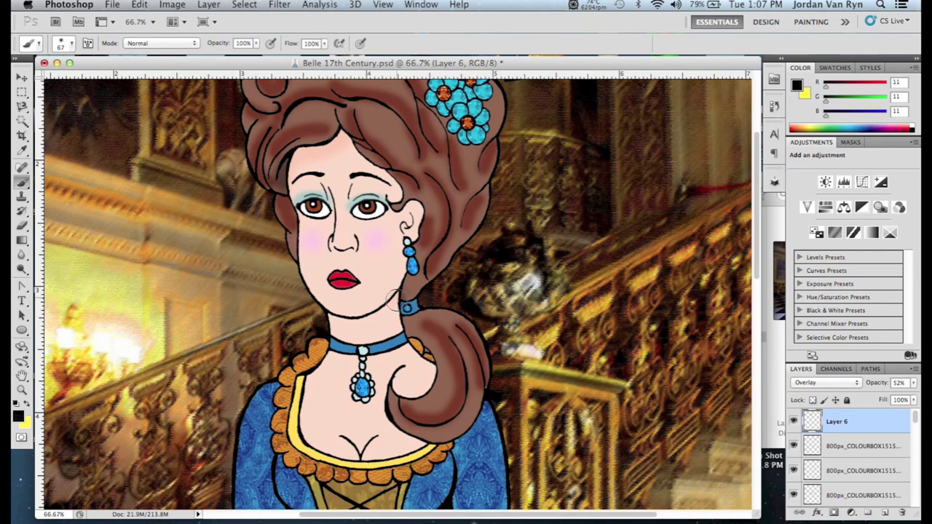
Paint soft shading under the chin and along the neckline with a 65 px brush at 57% opacity
mouse_move(334, 314)
mouse_down()
mouse_move(360, 321)
mouse_move(386, 306)
mouse_up()
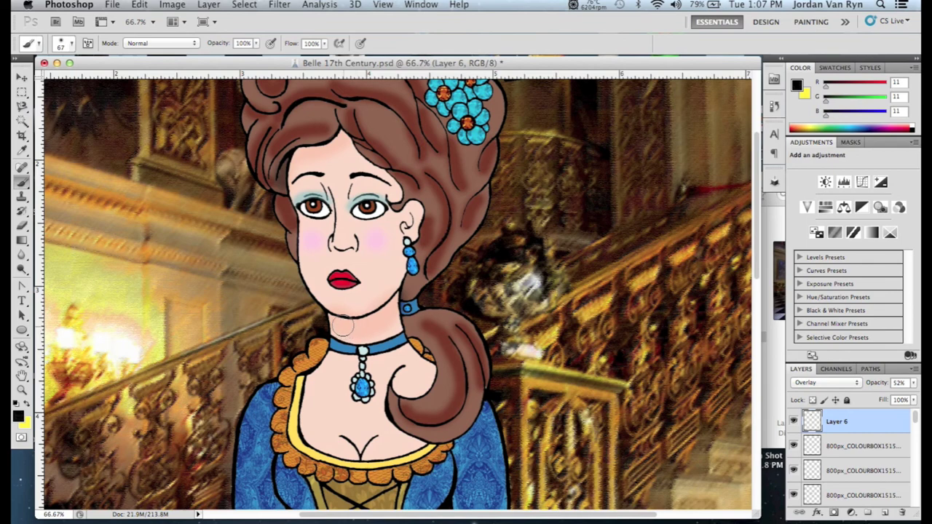
click(914, 382)
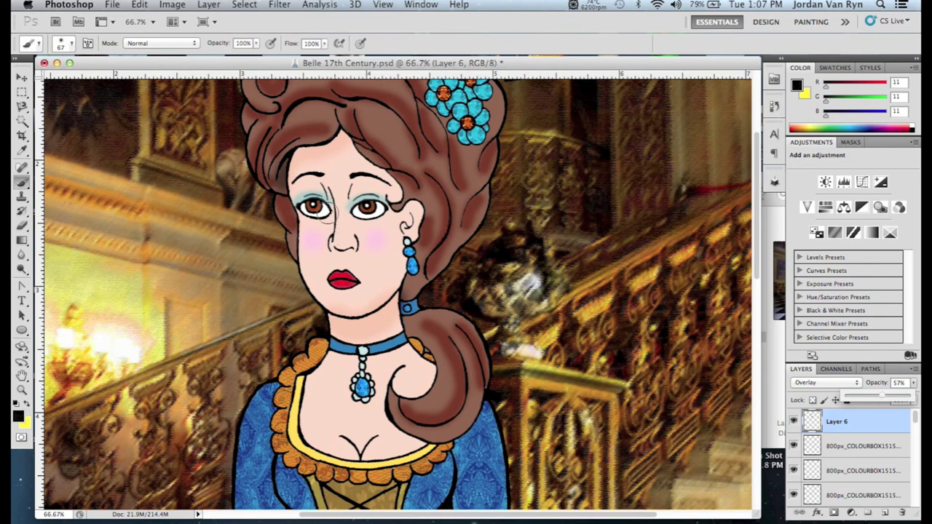
click(329, 212)
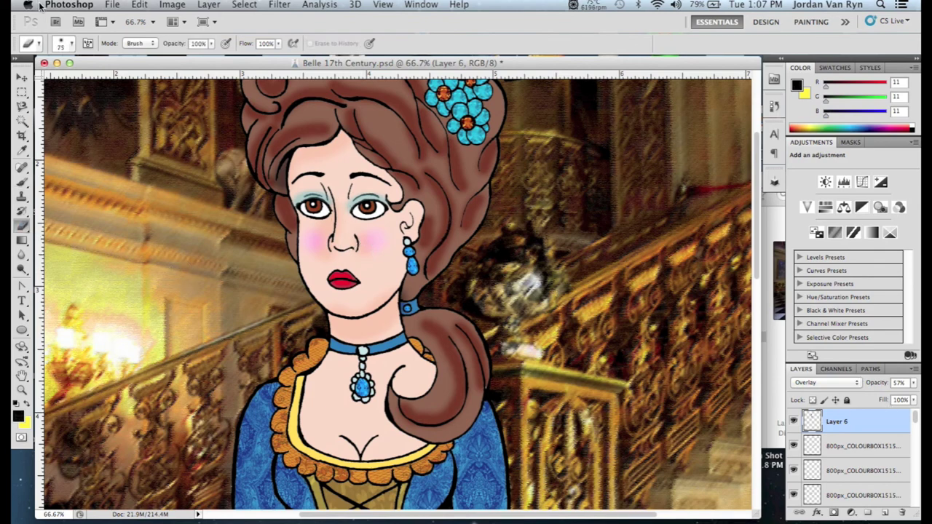
click(66, 43)
drag(70, 80, 91, 78)
click(303, 408)
mouse_move(306, 426)
mouse_down()
mouse_move(319, 446)
mouse_move(397, 464)
mouse_move(426, 447)
mouse_move(382, 396)
mouse_move(391, 424)
mouse_move(393, 416)
mouse_move(426, 442)
mouse_move(468, 437)
mouse_move(484, 413)
mouse_up()
click(22, 226)
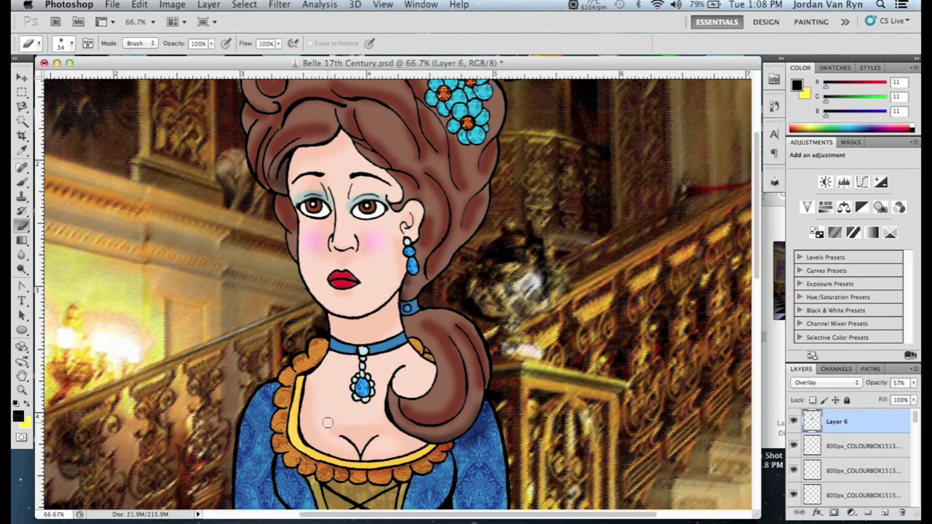
click(22, 182)
Adjust the brush size through 110 px and 38 px, ending at 95 px
click(73, 44)
text(110)
key(Return)
click(73, 44)
text(38)
key(Return)
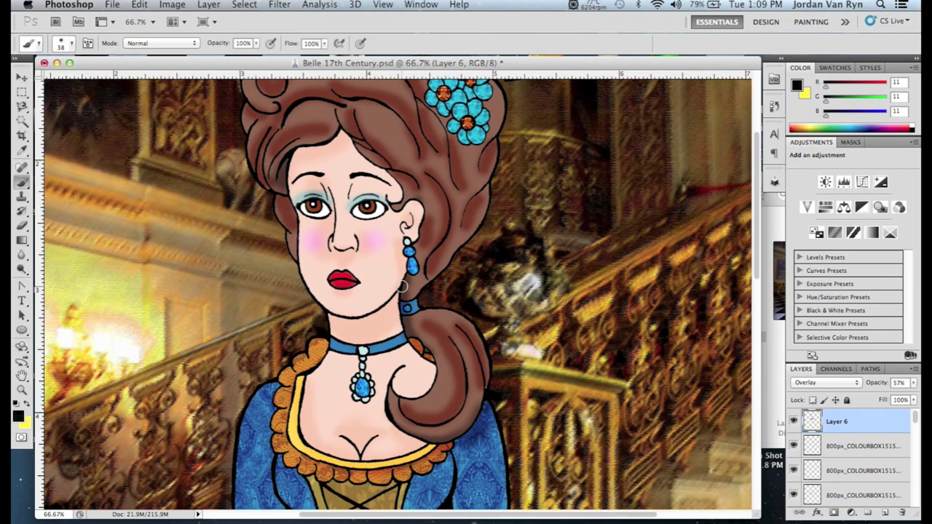
scroll(765, 277, down, 5)
key(bracketright)
key(bracketright)
key(bracketright)
key(bracketright)
key(bracketright)
key(bracketright)
Shade the left side of the corset and set the Eraser to 78 px
drag(430, 368, 424, 479)
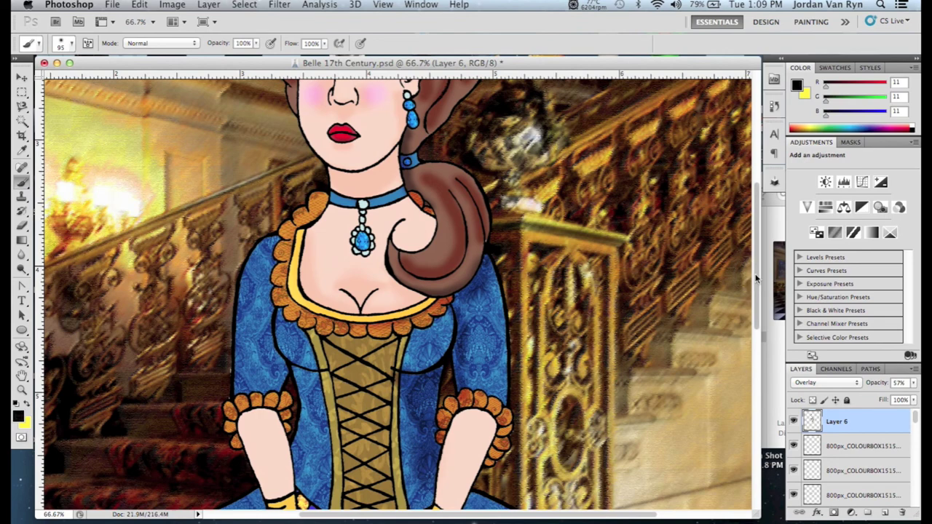
scroll(742, 284, down, 6)
mouse_move(291, 175)
mouse_down()
mouse_move(316, 180)
mouse_move(305, 255)
mouse_up()
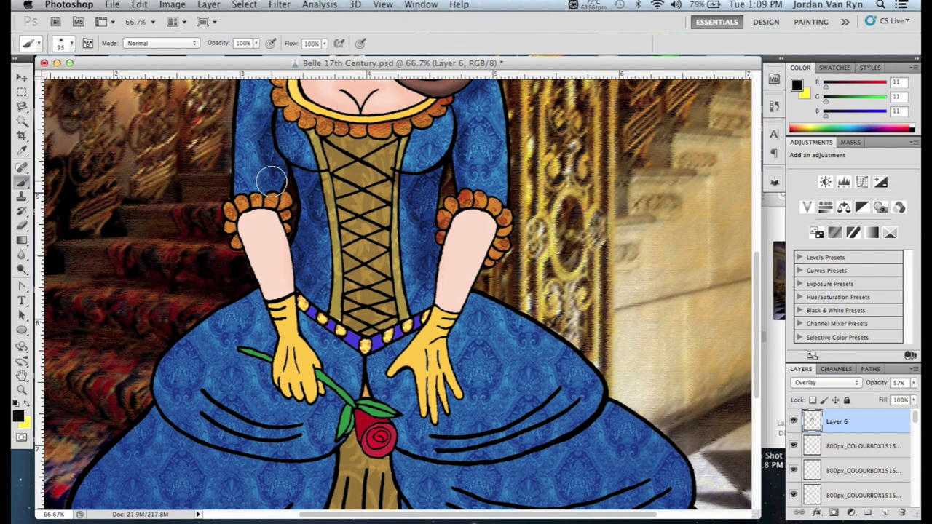
key(e)
click(65, 44)
drag(79, 78, 75, 79)
key(Return)
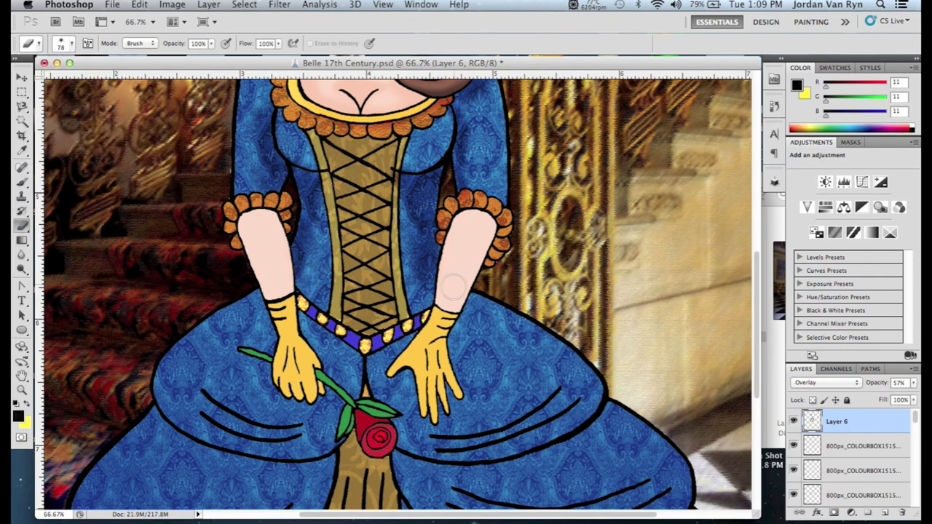
click(22, 182)
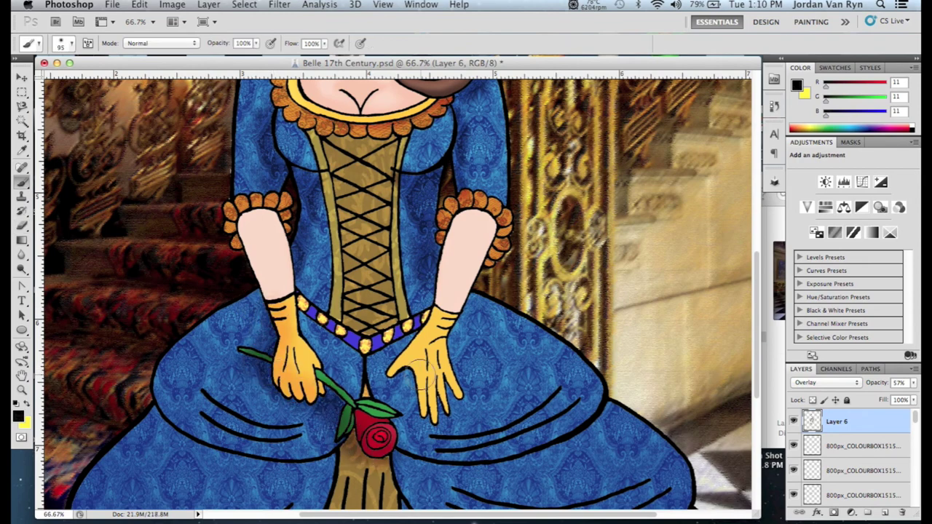
Erase stray shading on the glove with a 19–23 px eraser
click(23, 224)
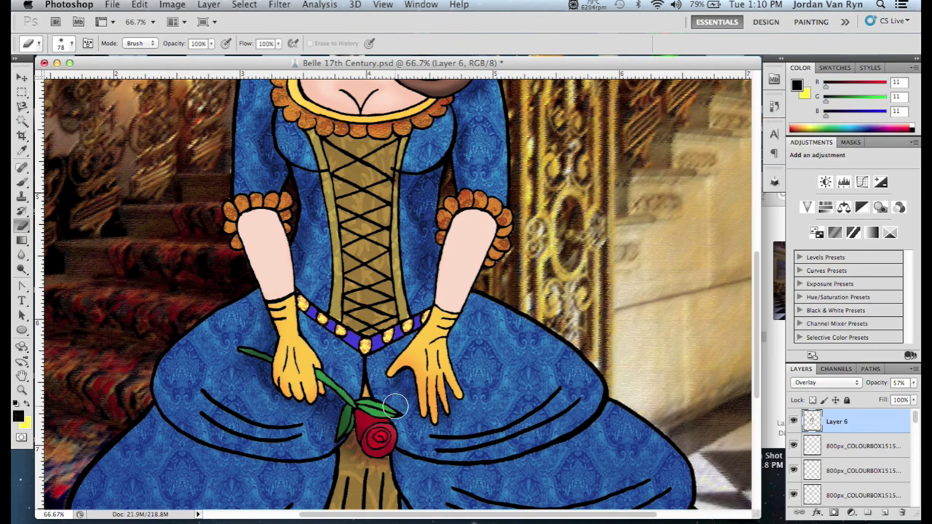
click(61, 43)
double_click(114, 120)
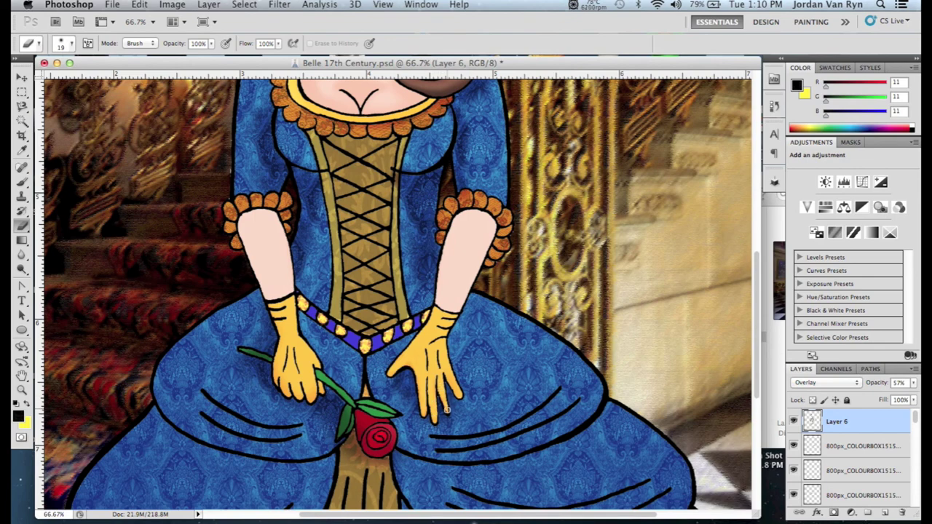
drag(758, 321, 758, 384)
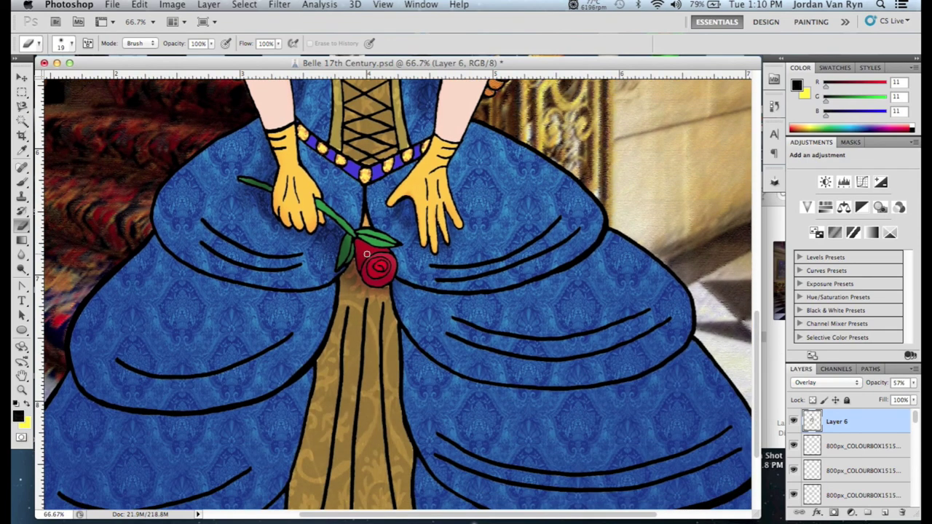
click(72, 42)
text(23)
key(Return)
click(22, 182)
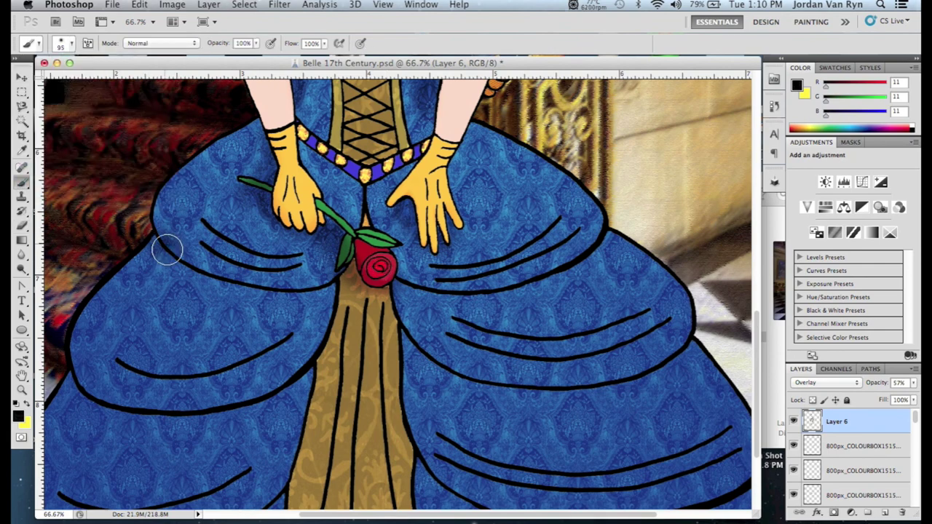
Shade the blue skirt folds and the left and right lower skirt edges
mouse_move(410, 279)
mouse_down()
mouse_move(572, 264)
mouse_move(354, 381)
mouse_up()
mouse_move(323, 339)
mouse_down()
mouse_move(148, 408)
mouse_move(67, 370)
mouse_up()
mouse_move(397, 312)
mouse_down()
mouse_move(516, 395)
mouse_move(657, 384)
mouse_move(688, 351)
mouse_move(523, 386)
mouse_move(415, 352)
mouse_move(388, 291)
mouse_up()
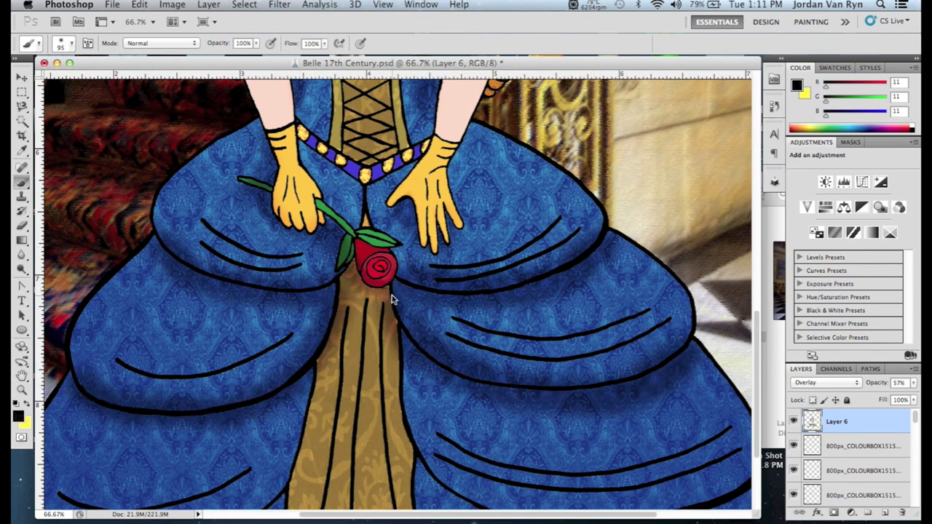
drag(757, 331, 757, 357)
scroll(758, 357, down, 1)
scroll(406, 218, right, 5)
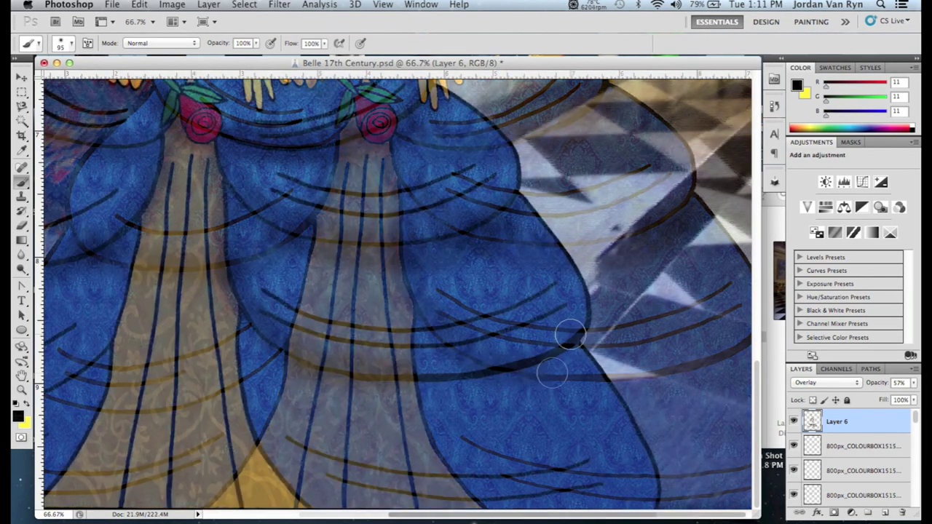
mouse_move(310, 364)
mouse_down()
mouse_move(480, 387)
mouse_move(568, 360)
mouse_up()
mouse_move(239, 384)
mouse_down()
mouse_move(298, 514)
mouse_move(360, 518)
mouse_up()
mouse_move(631, 449)
mouse_down()
mouse_move(618, 512)
mouse_move(619, 429)
mouse_up()
Erase shading along the bottom of the skirt with a 137 px eraser
click(22, 224)
click(66, 43)
drag(58, 73, 77, 73)
key(Return)
drag(579, 514, 420, 514)
click(21, 181)
Shade below the left skirt fold and undo the stroke along the gold panel's edge
mouse_move(457, 336)
mouse_down()
mouse_move(206, 400)
mouse_move(163, 377)
mouse_move(337, 401)
mouse_move(437, 303)
mouse_move(447, 247)
mouse_move(406, 413)
mouse_move(256, 510)
mouse_up()
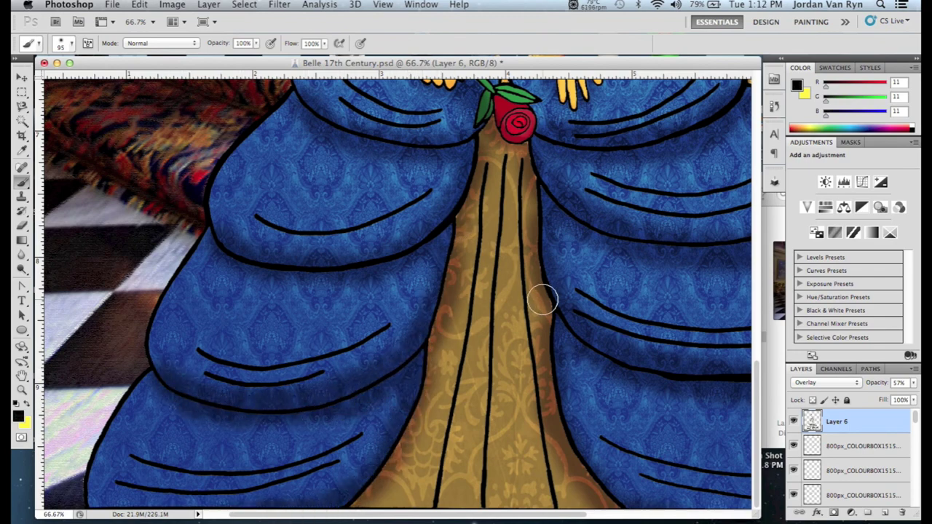
drag(542, 299, 530, 244)
click(22, 211)
key(ctrl+z)
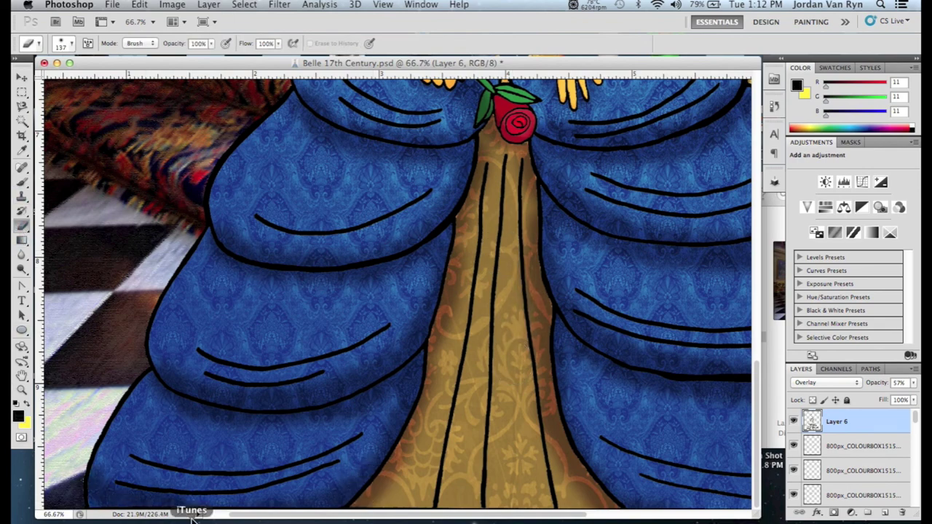
key(b)
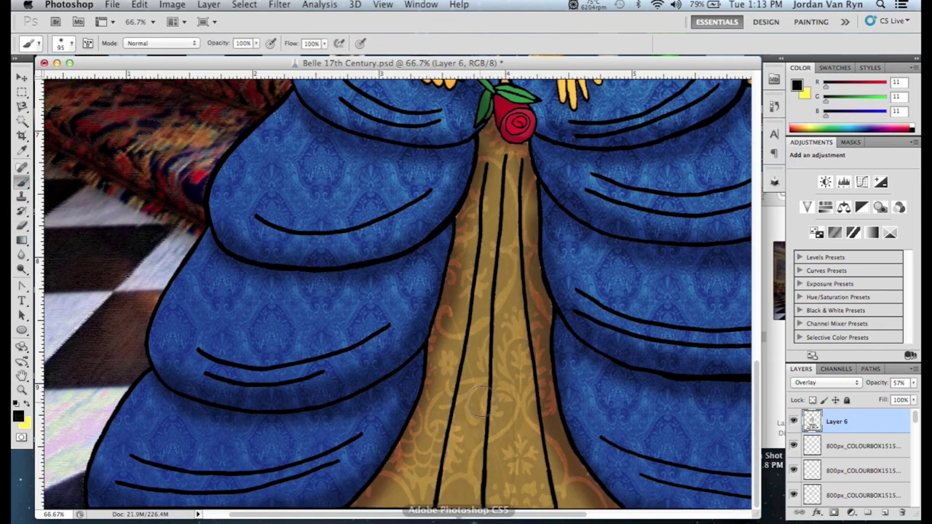
With a 53 px brush, shade the centre fold and both strips of the gold panel, then fit the view
click(71, 43)
drag(70, 80, 62, 80)
click(512, 157)
drag(492, 306, 472, 511)
drag(472, 294, 435, 502)
drag(521, 161, 543, 509)
click(383, 5)
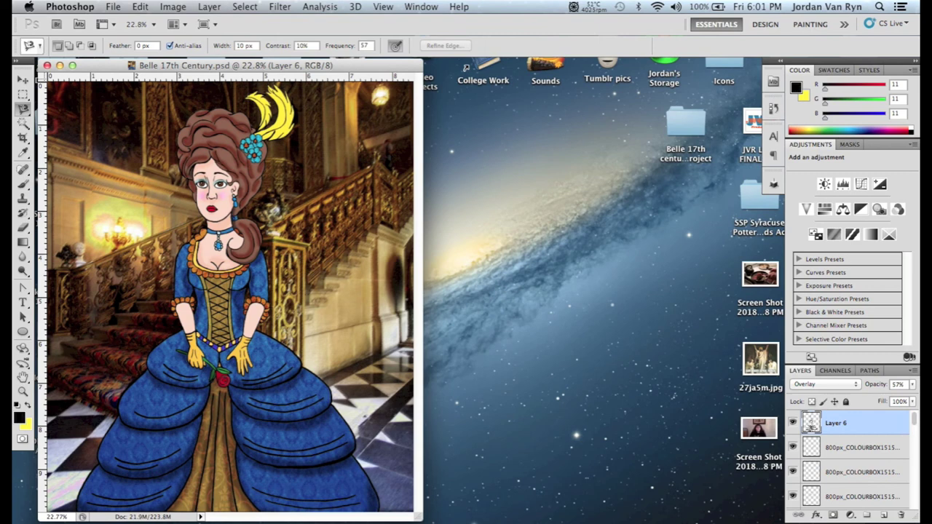
Save the artwork as a JPEG to the Desktop via Save As
click(115, 7)
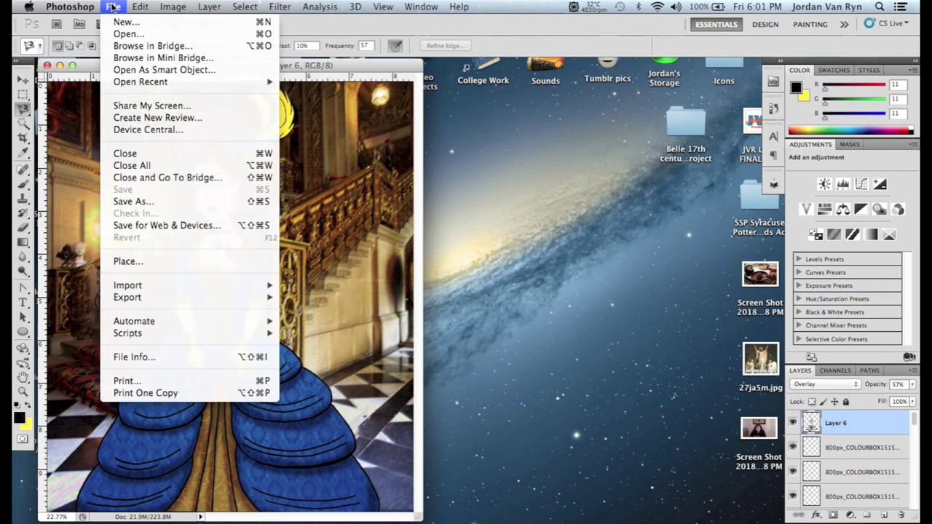
click(140, 202)
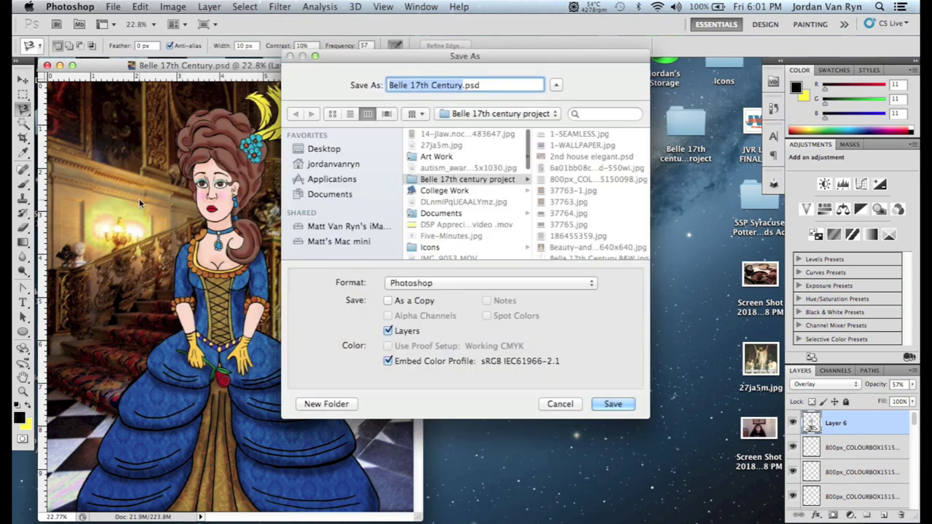
drag(492, 64, 459, 83)
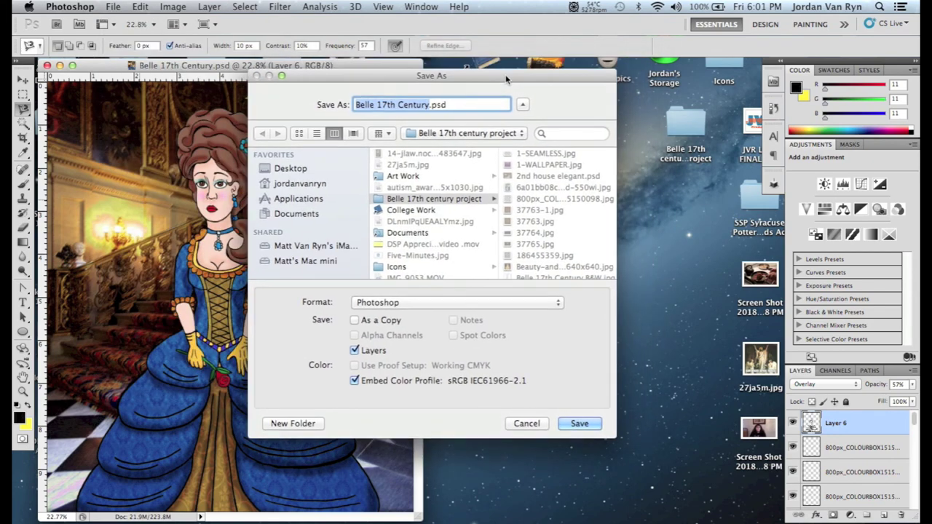
click(519, 303)
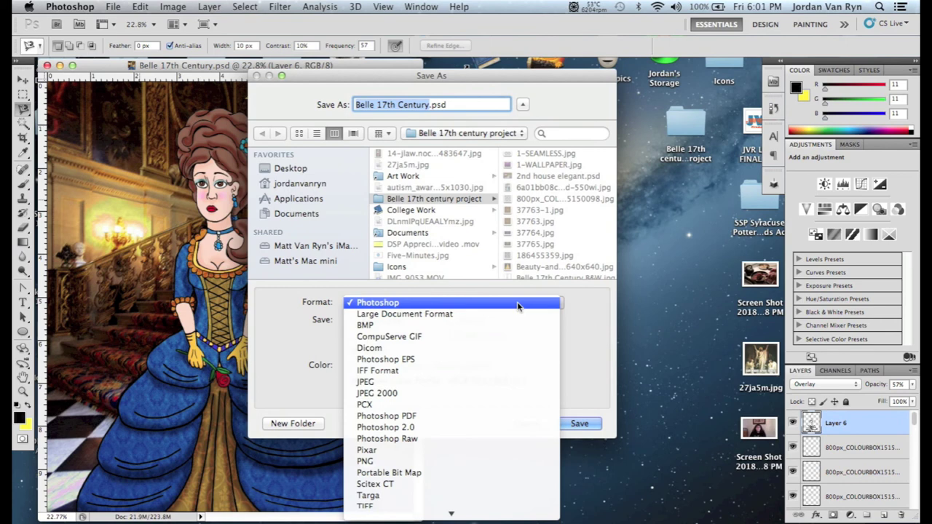
click(492, 390)
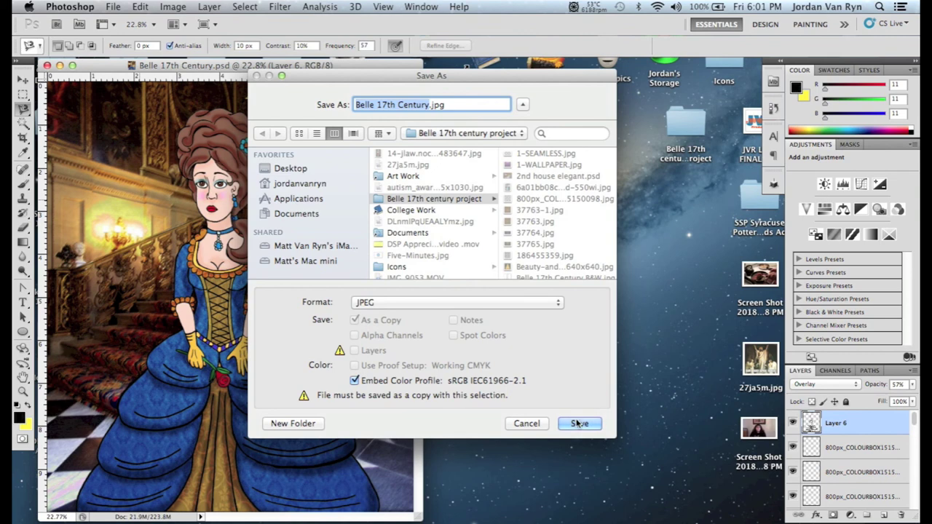
click(485, 133)
click(481, 146)
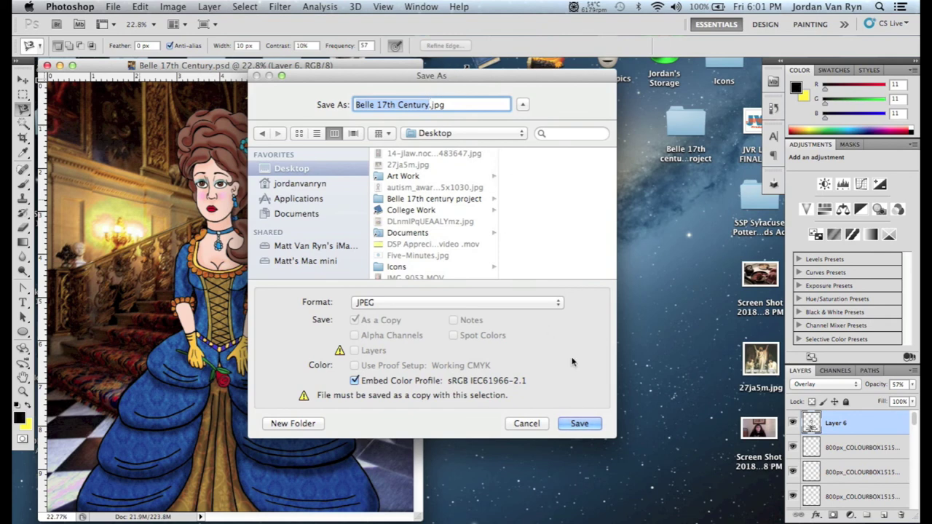
click(580, 424)
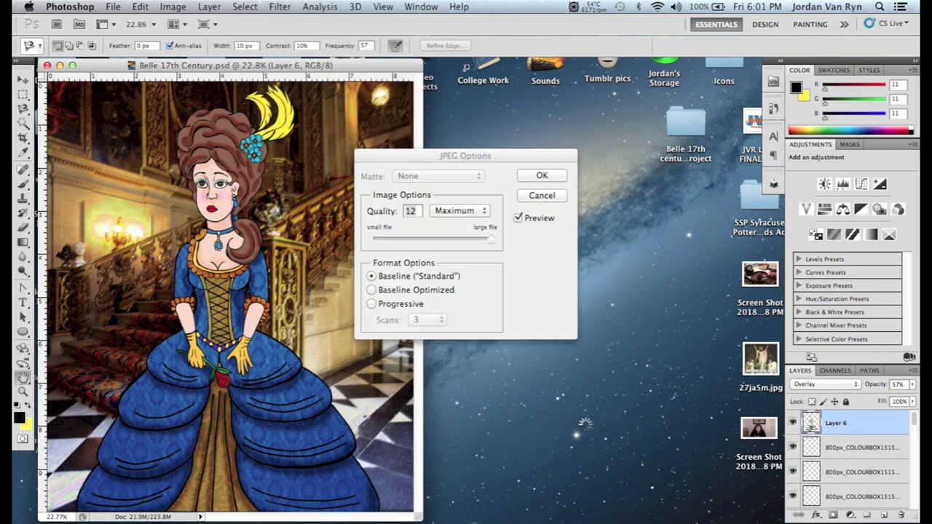
Keep JPEG quality at Maximum (12) and confirm the options
mouse_move(533, 154)
mouse_down()
mouse_move(520, 158)
mouse_move(537, 179)
mouse_move(532, 213)
mouse_move(535, 154)
mouse_up()
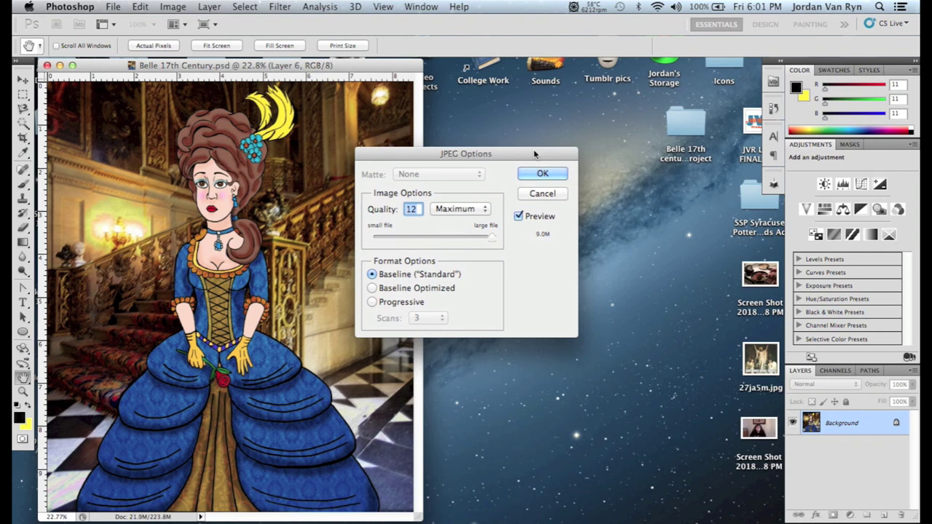
click(454, 210)
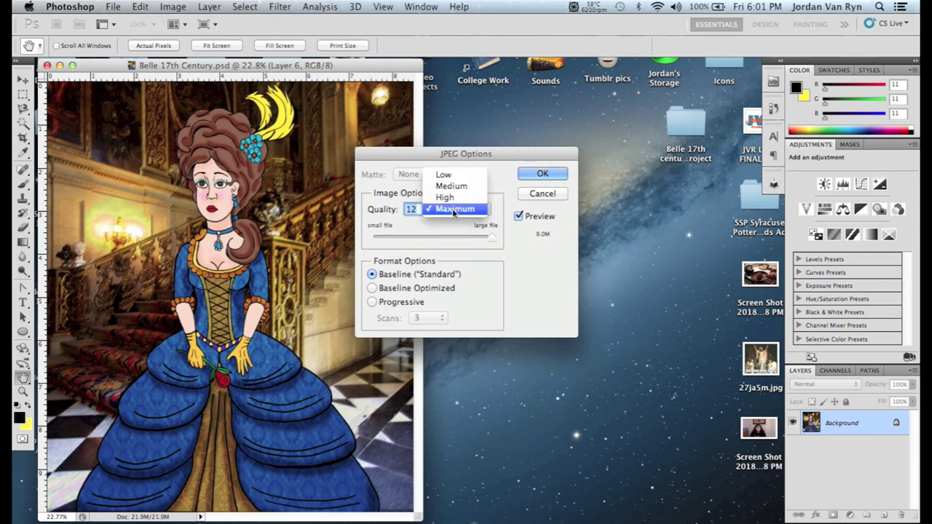
click(454, 211)
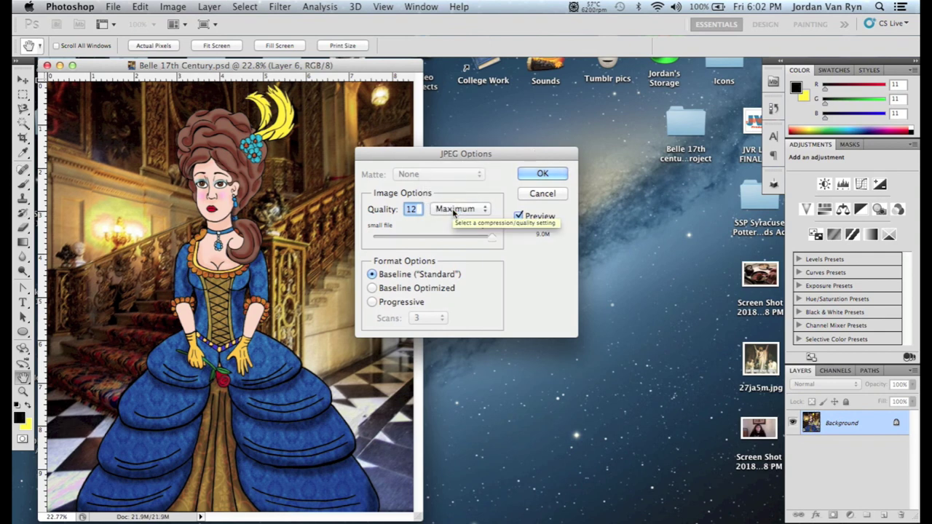
click(534, 175)
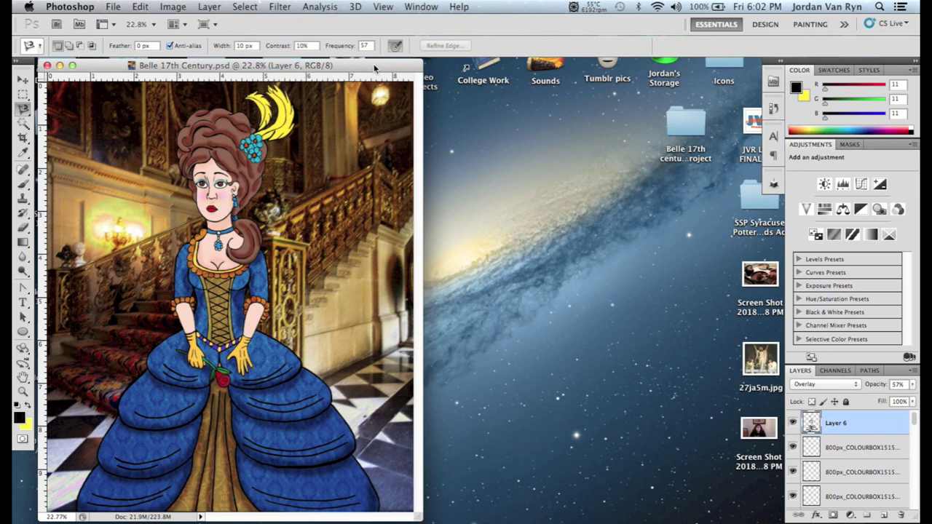
Close Belle 17th Century.psd, hide Photoshop, and open the exported JPEG in Preview
click(46, 65)
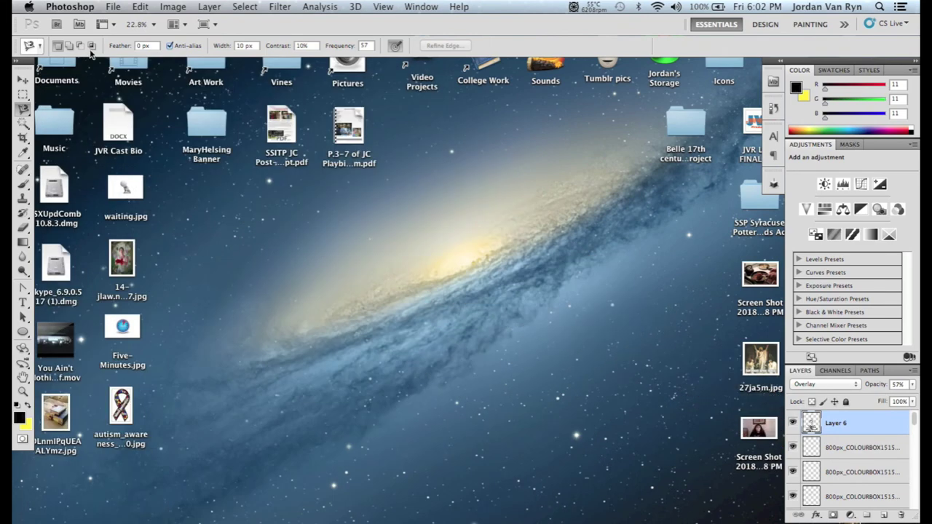
key(super+q)
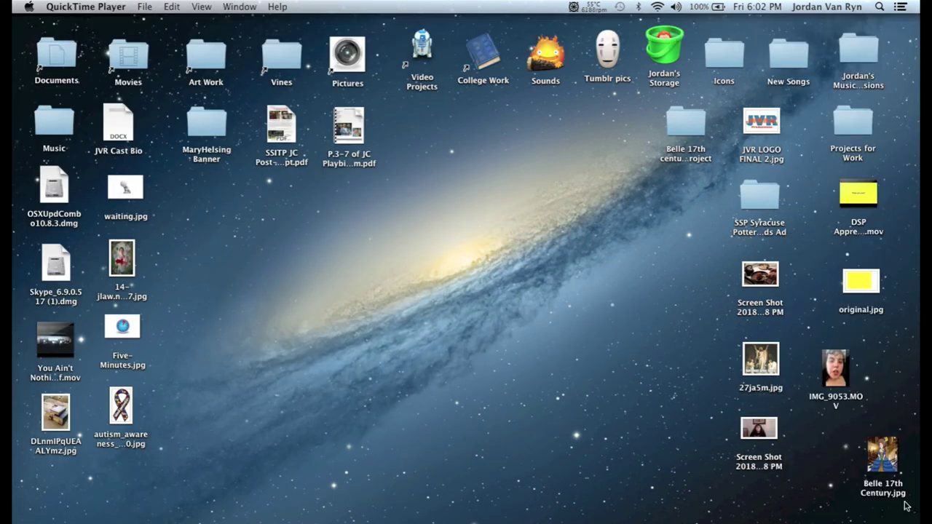
drag(896, 472, 689, 250)
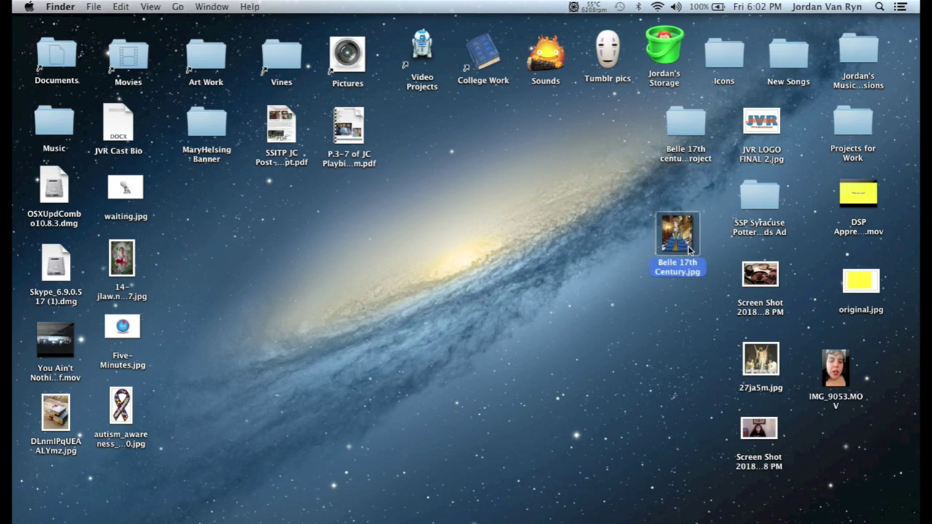
double_click(689, 250)
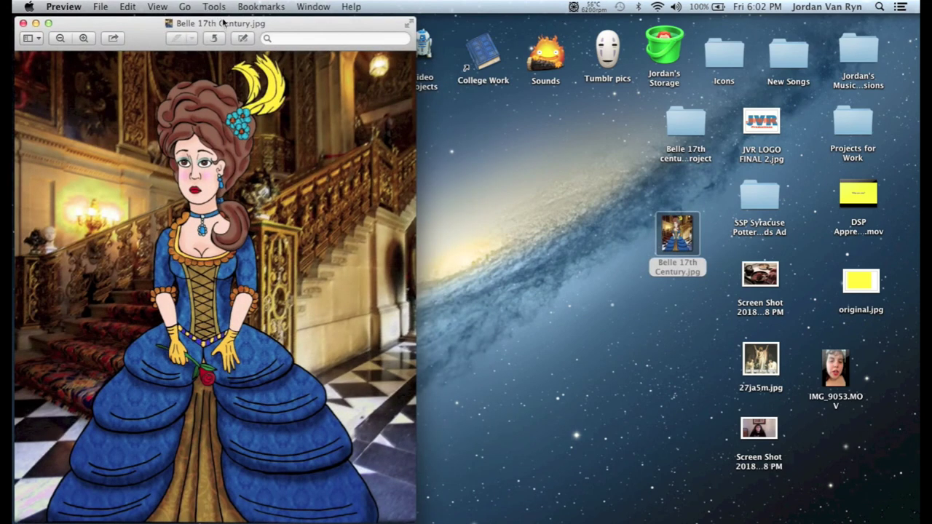
drag(224, 24, 472, 21)
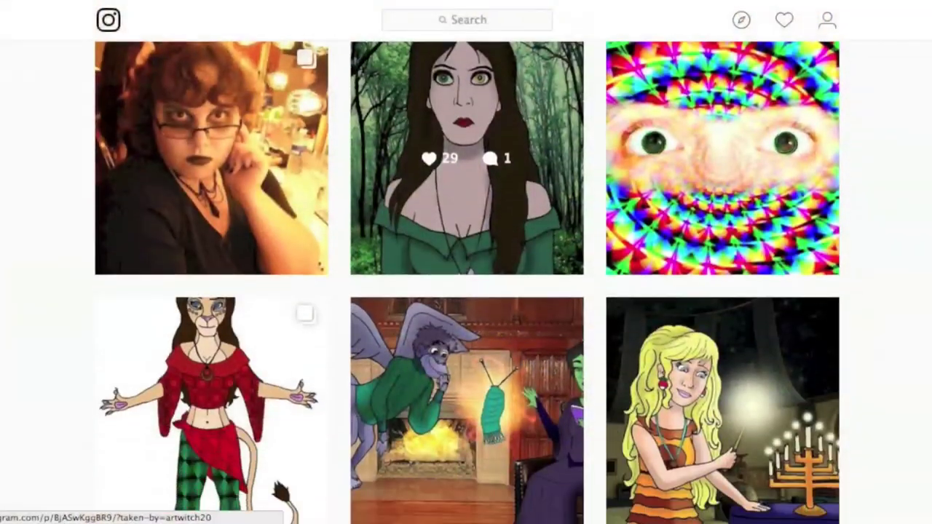
Scroll the Instagram profile grid, open the green Bellatrix post, and advance to the next post
scroll(466, 350, down, 2)
scroll(466, 291, down, 2)
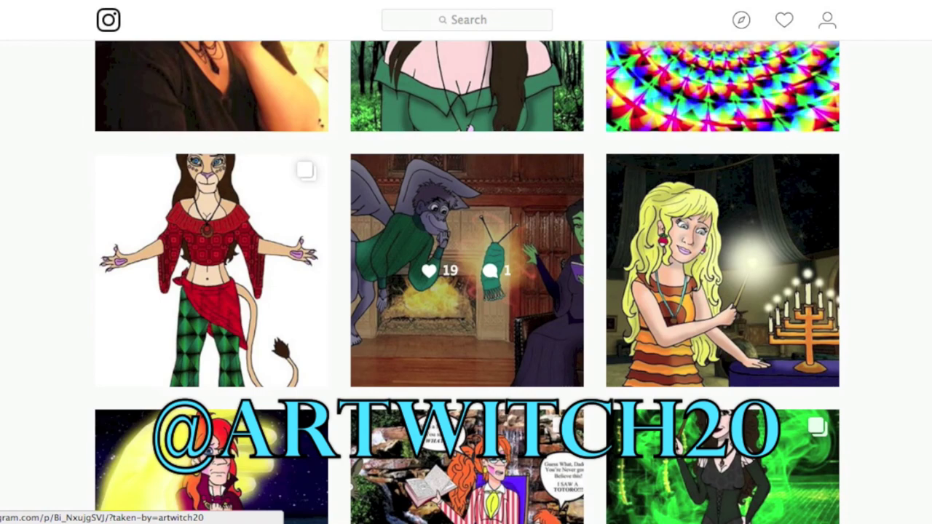
scroll(466, 218, down, 1)
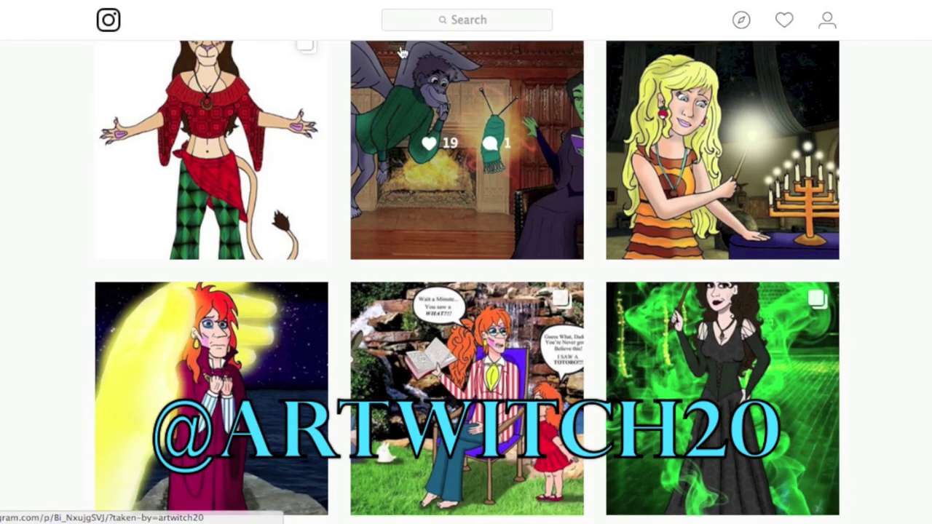
click(831, 292)
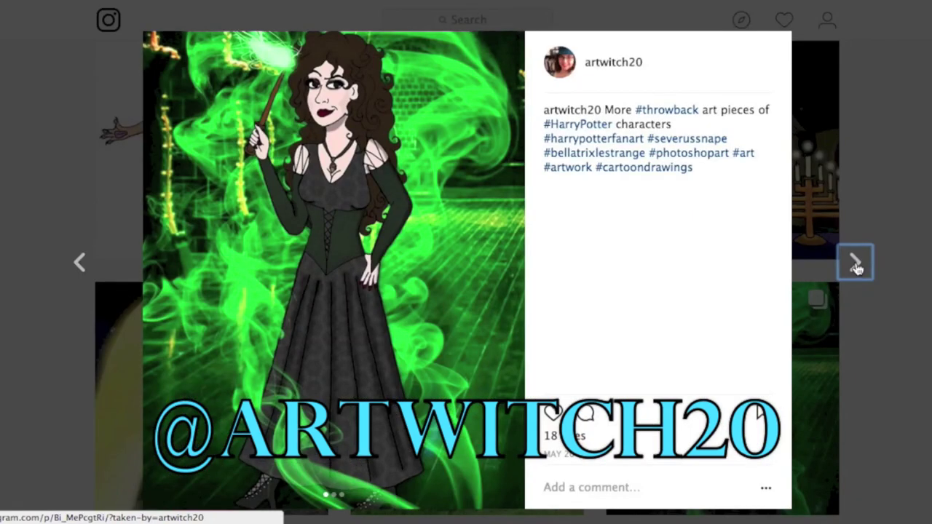
click(857, 263)
mouse_move(284, 309)
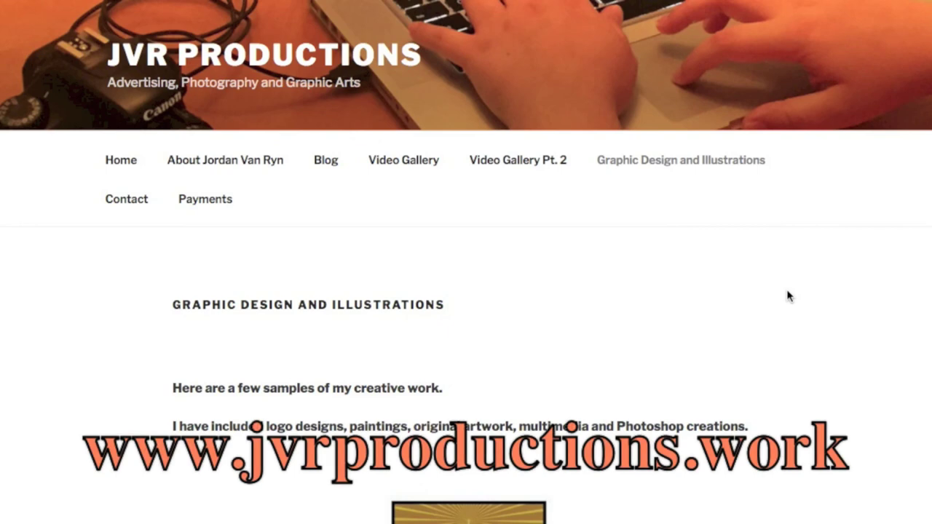
Scroll past the door, cartoon, collage and CrazyFilmz images down to the gothic Snow White artwork
scroll(466, 262, down, 10)
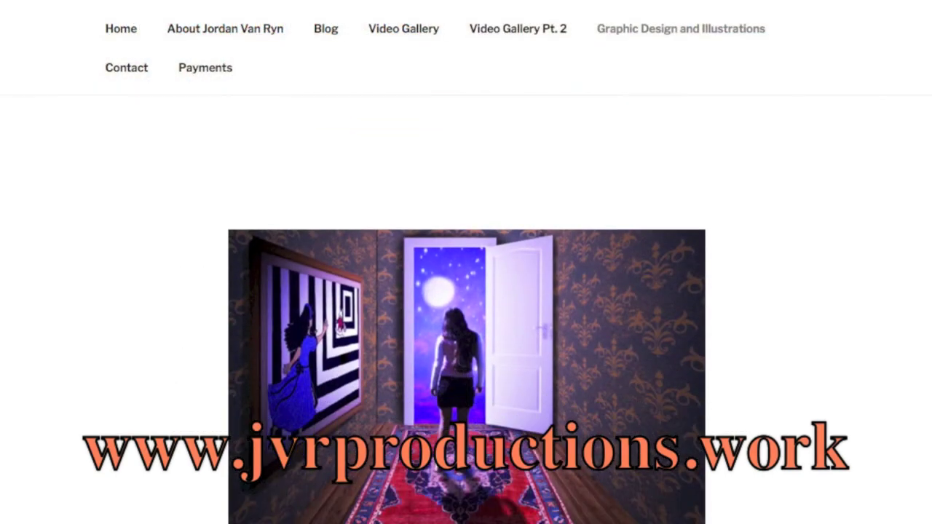
scroll(466, 262, down, 3)
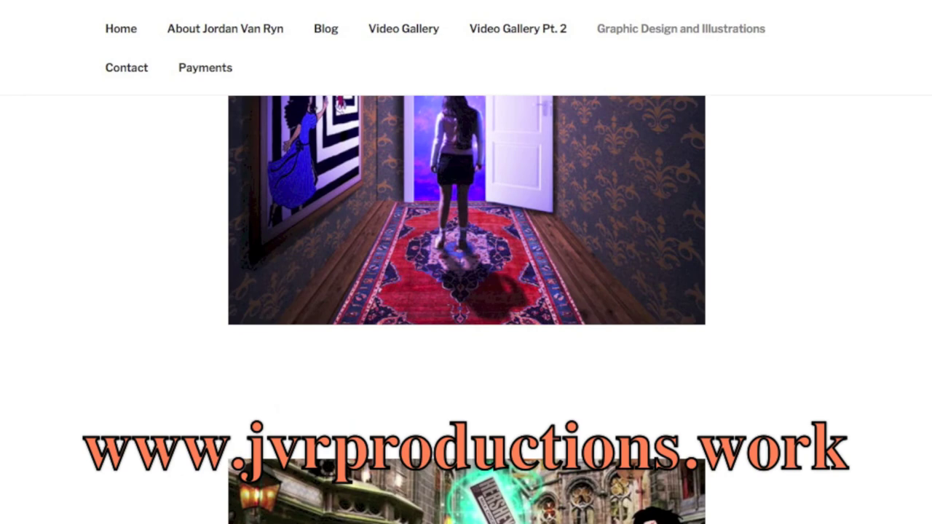
scroll(466, 262, down, 3)
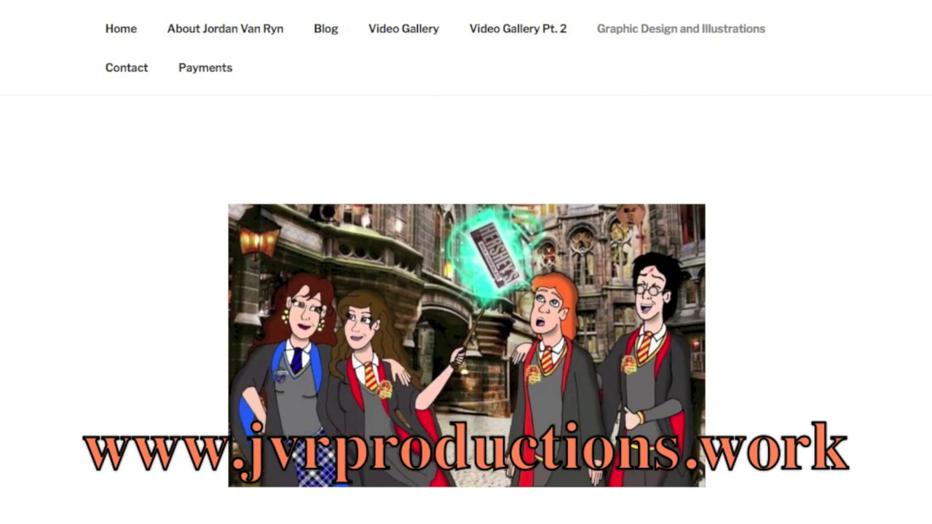
scroll(466, 262, down, 3)
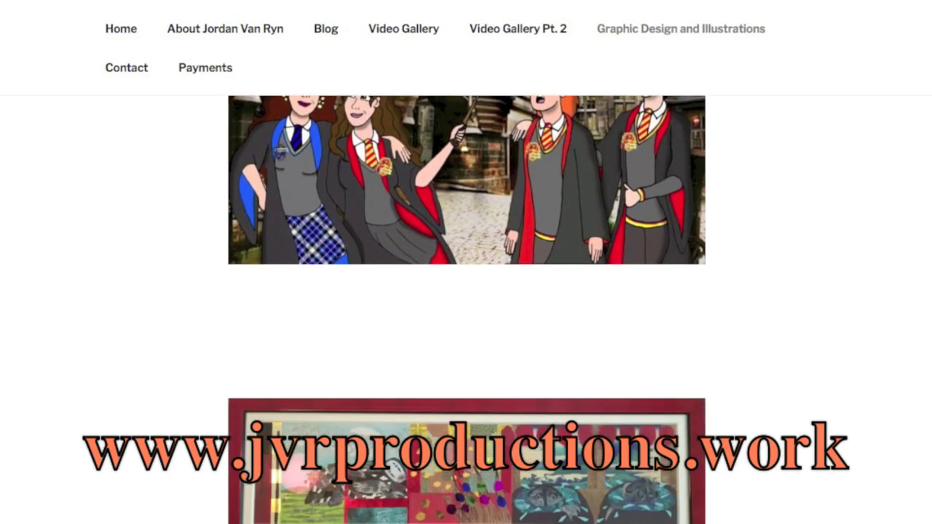
scroll(466, 262, down, 3)
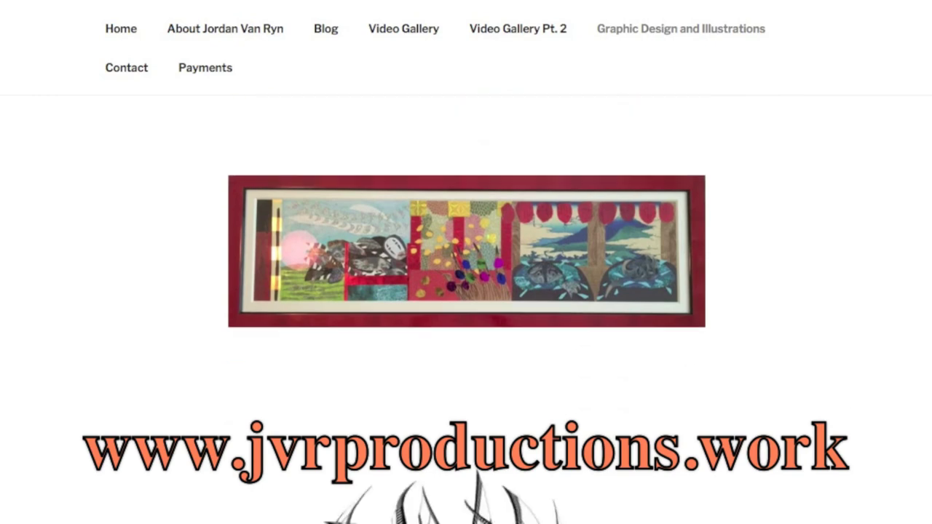
scroll(466, 291, down, 3)
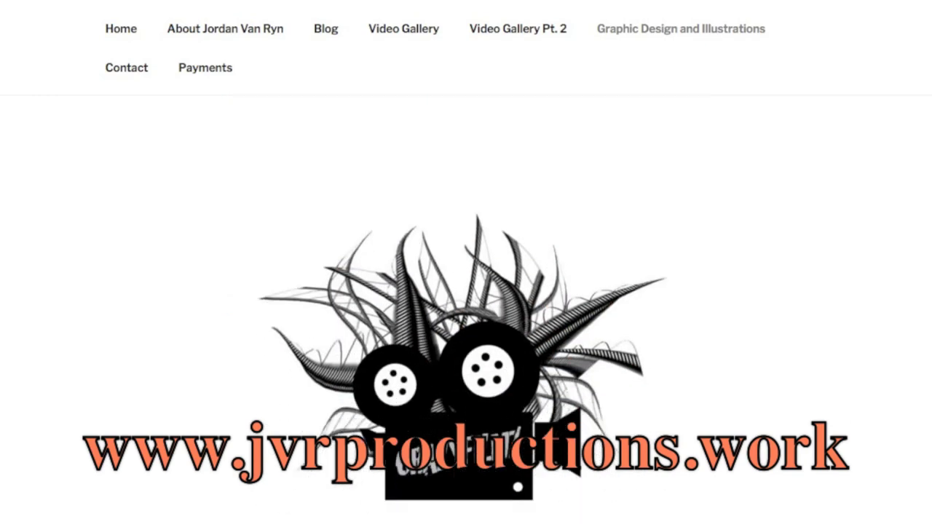
scroll(466, 291, down, 3)
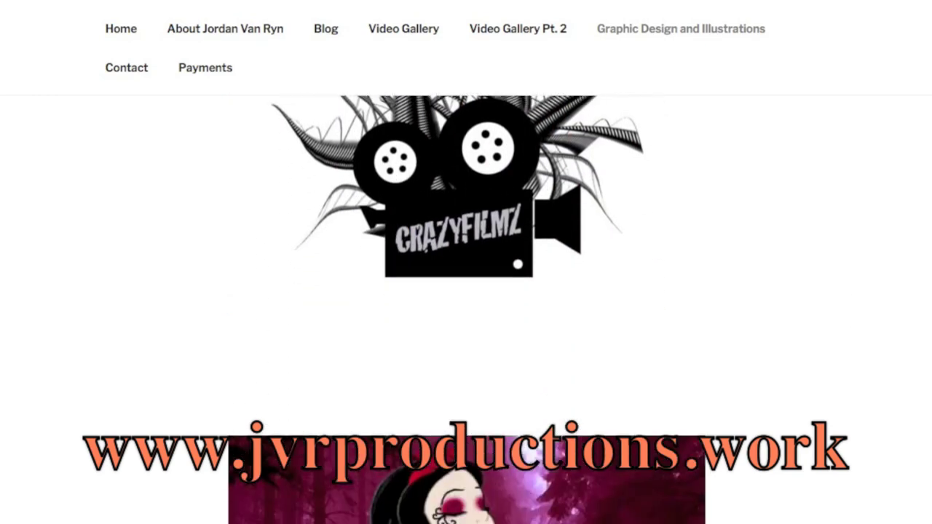
scroll(466, 292, down, 3)
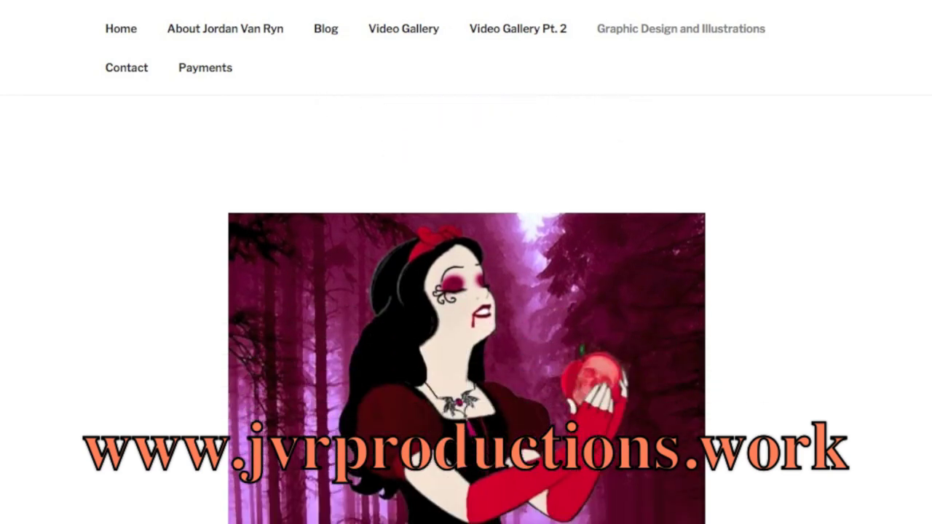
scroll(466, 291, down, 1)
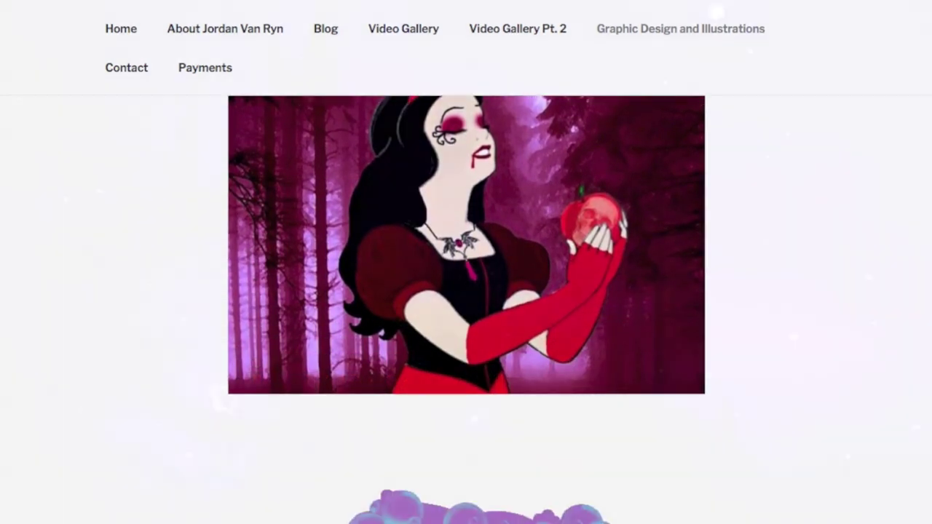